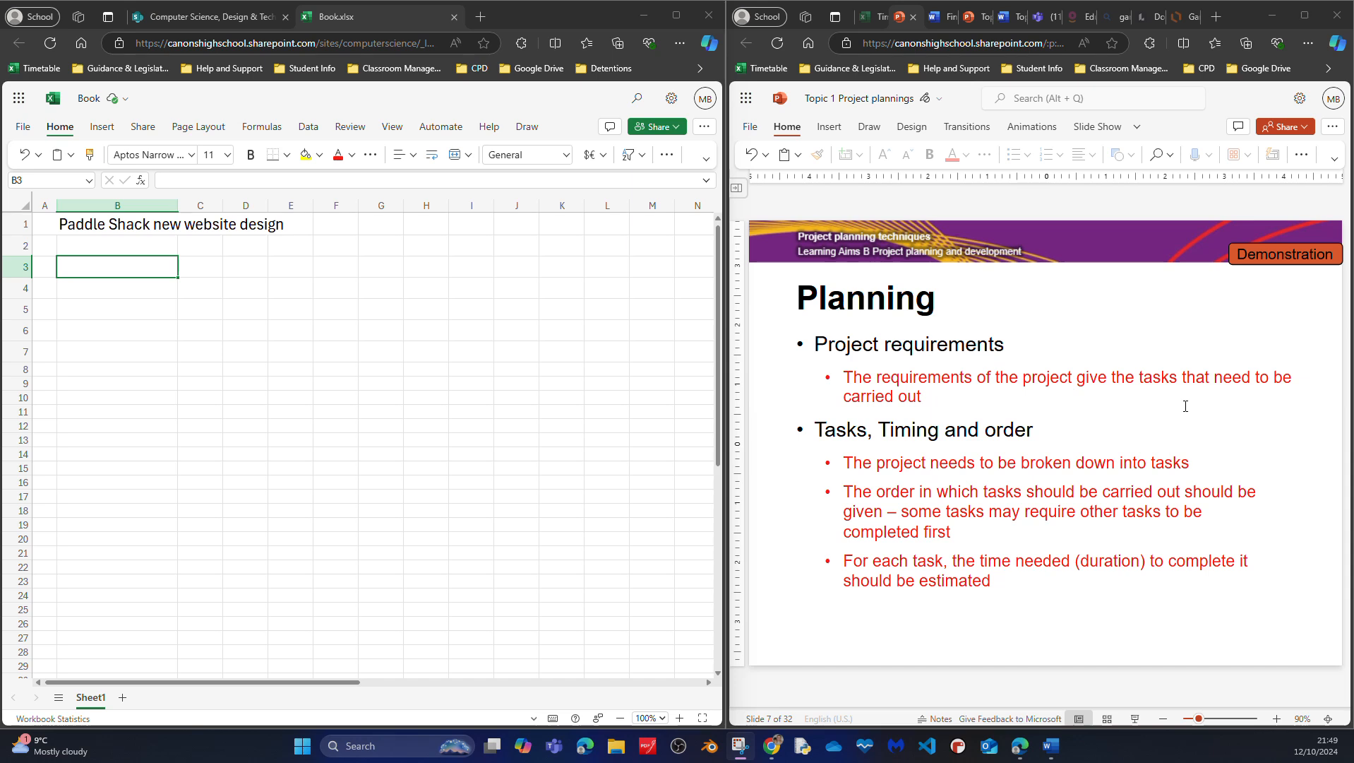
Review the Gantt chart slides in the planning presentation, and bring up the report layout example with its Timescale chart in Teams
left_click(1057, 627)
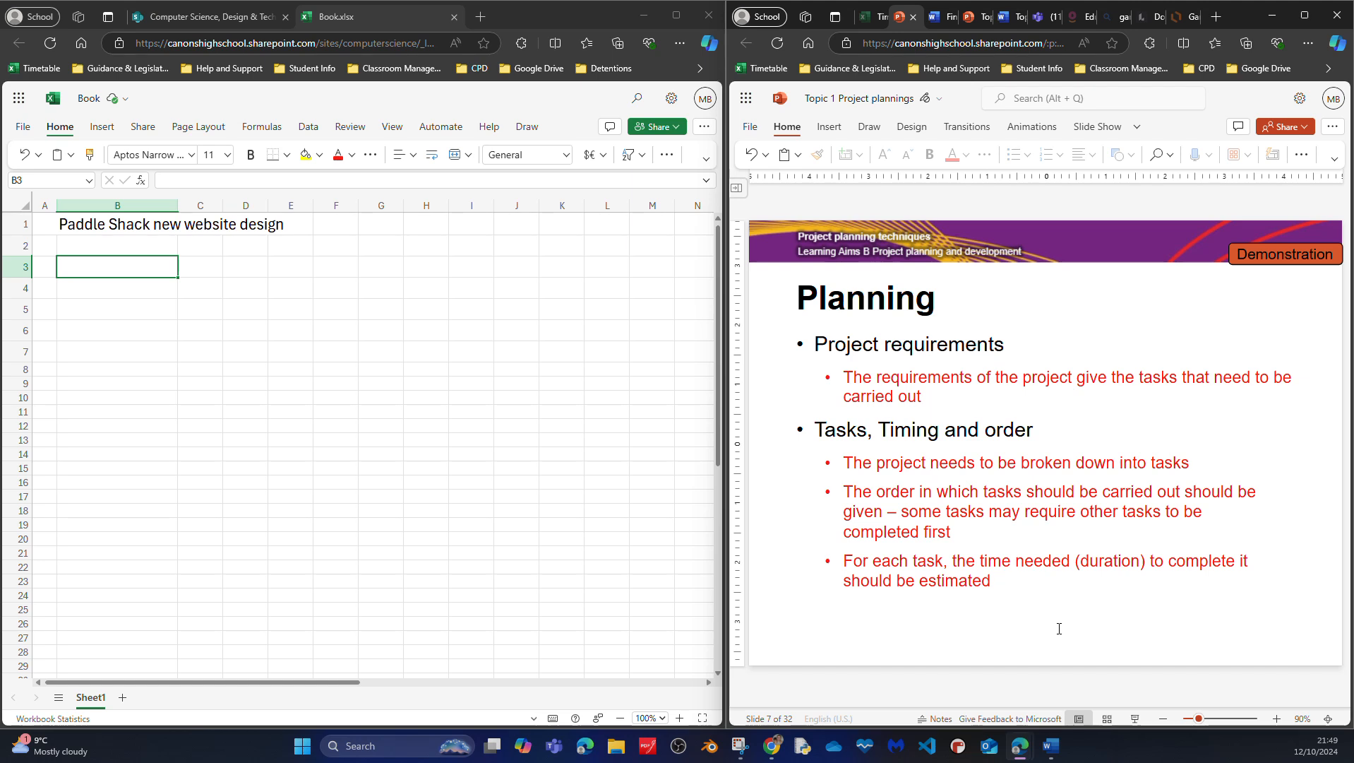
scroll(1059, 628, "down", 1)
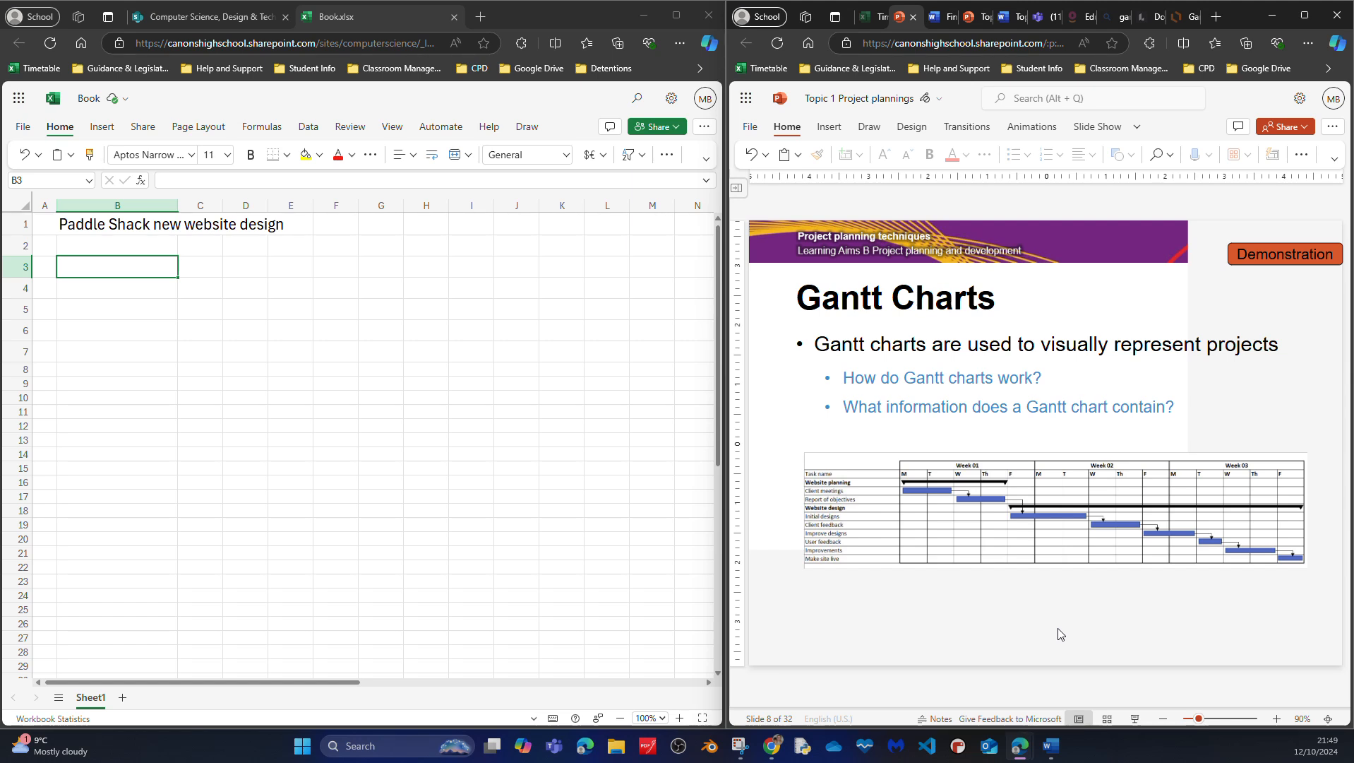
key("Page_Down")
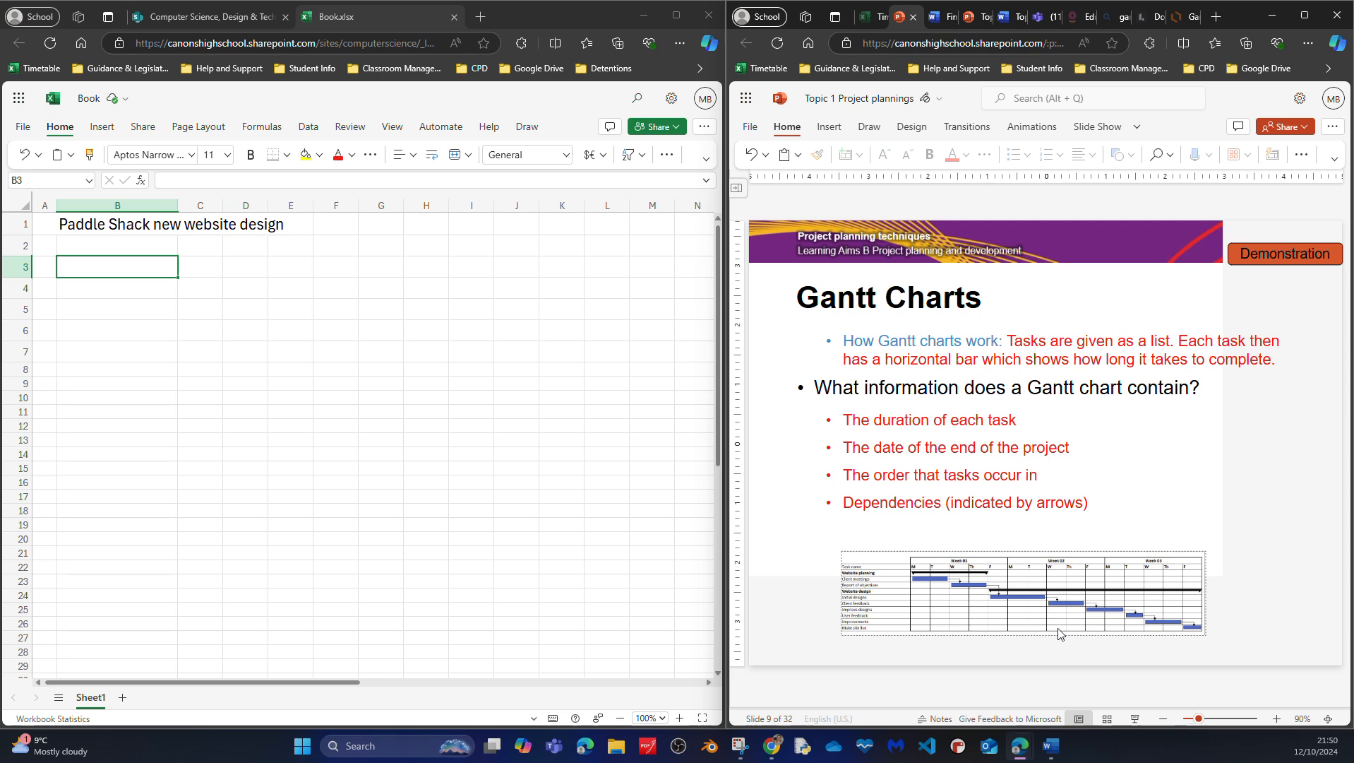
left_click(1042, 16)
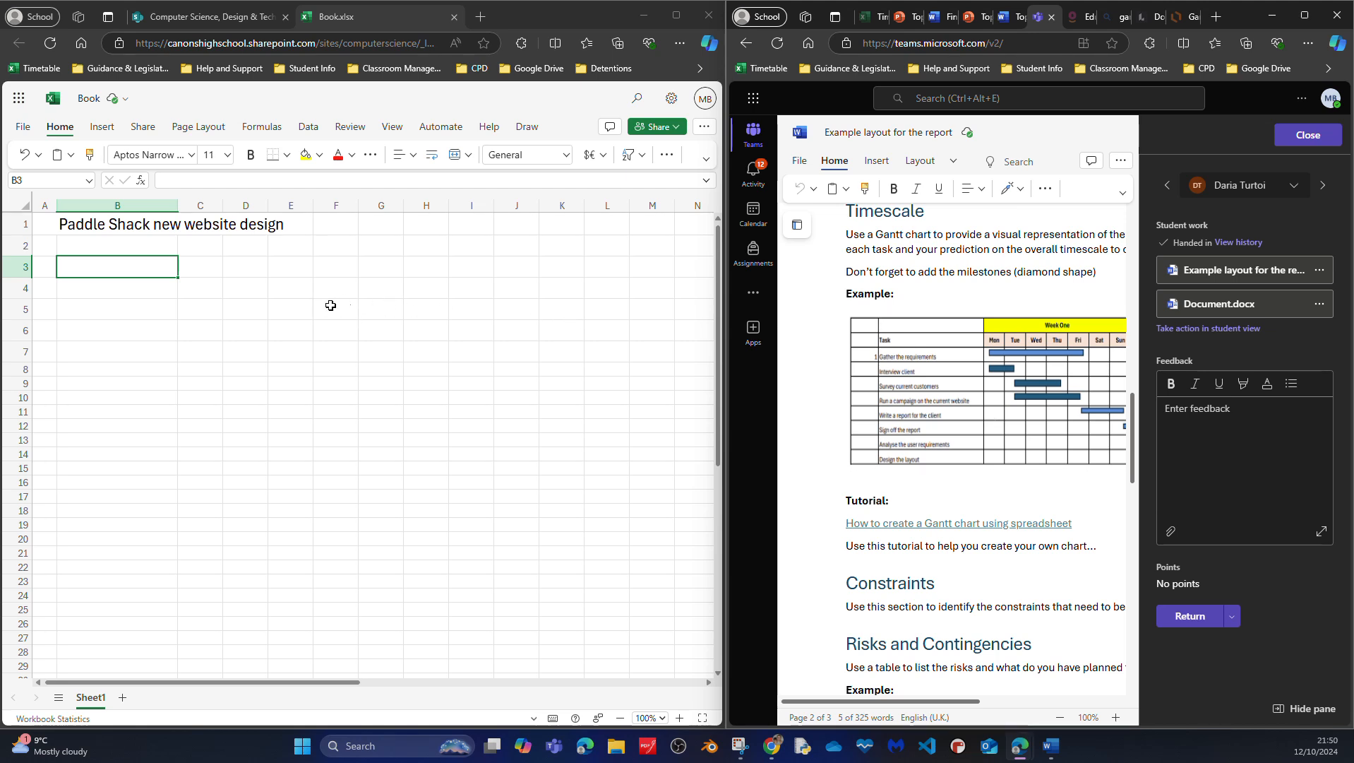
Enter the first task, "Gather requirements", in cell B2
left_click(150, 252)
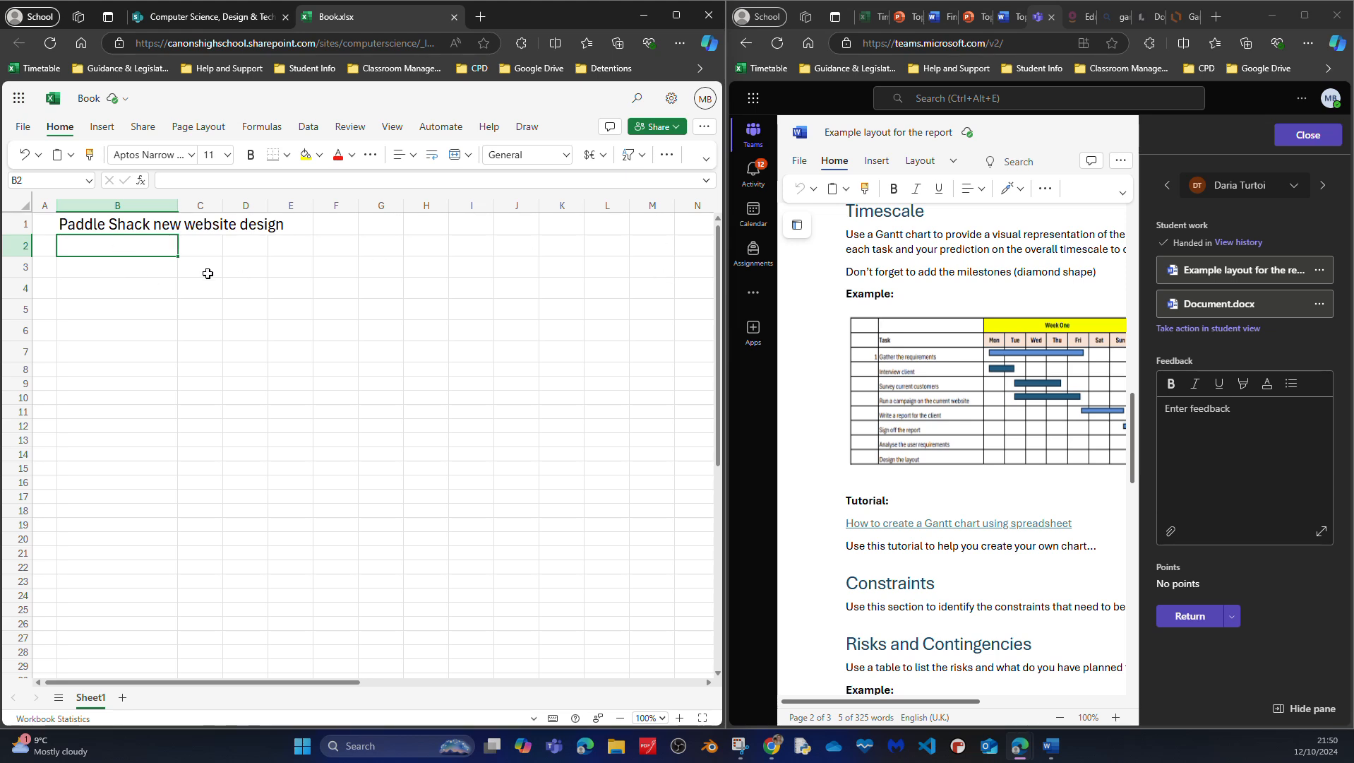
type("Re")
key("BackSpace")
key("BackSpace")
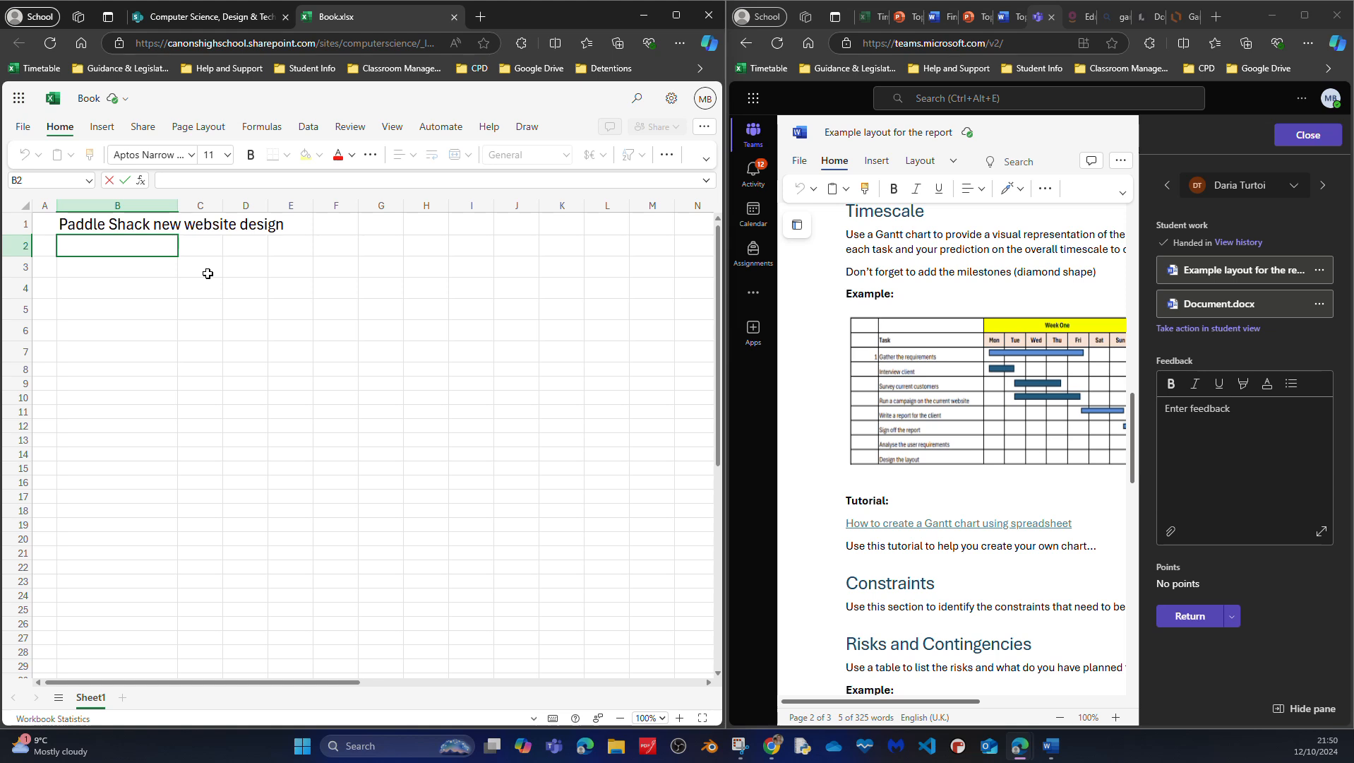
type("Gather rrequiremdn")
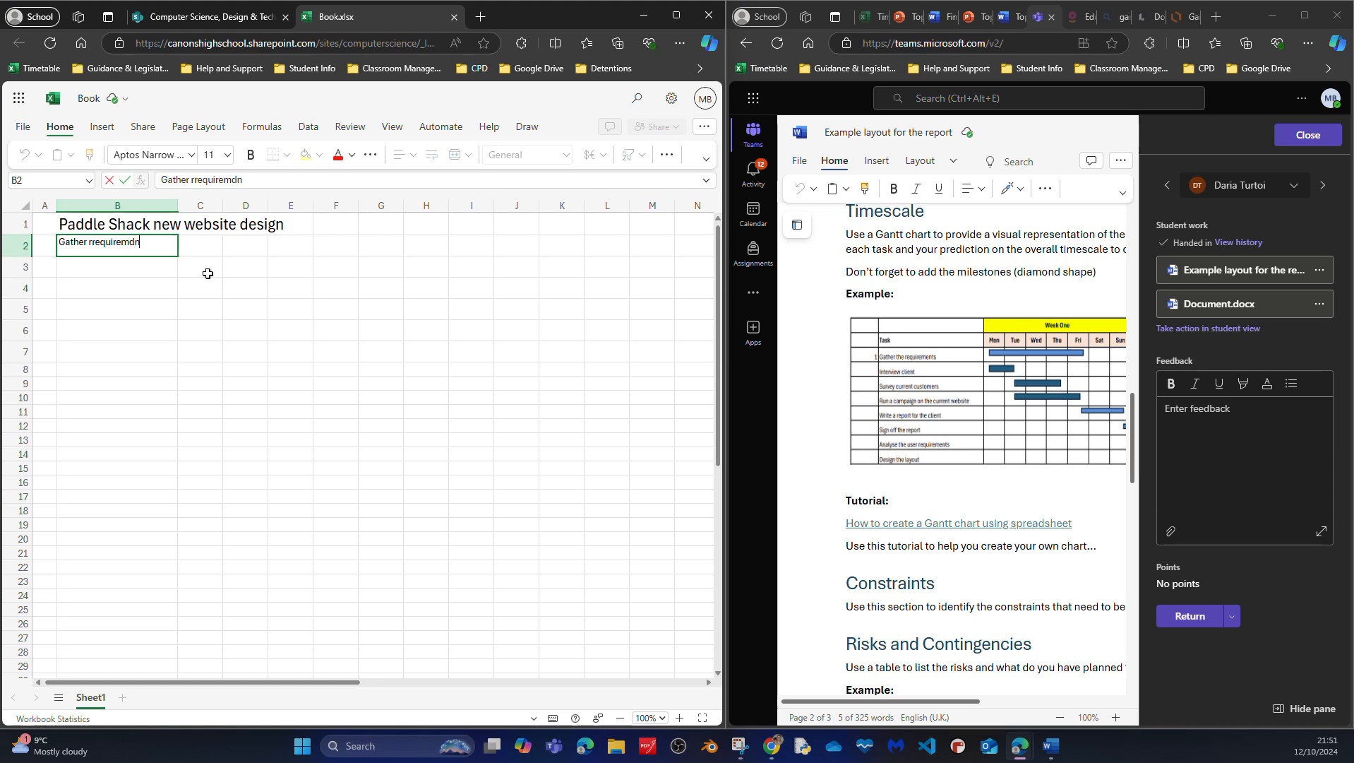
key("BackSpace")
key("BackSpace")
type("ents")
key("Left")
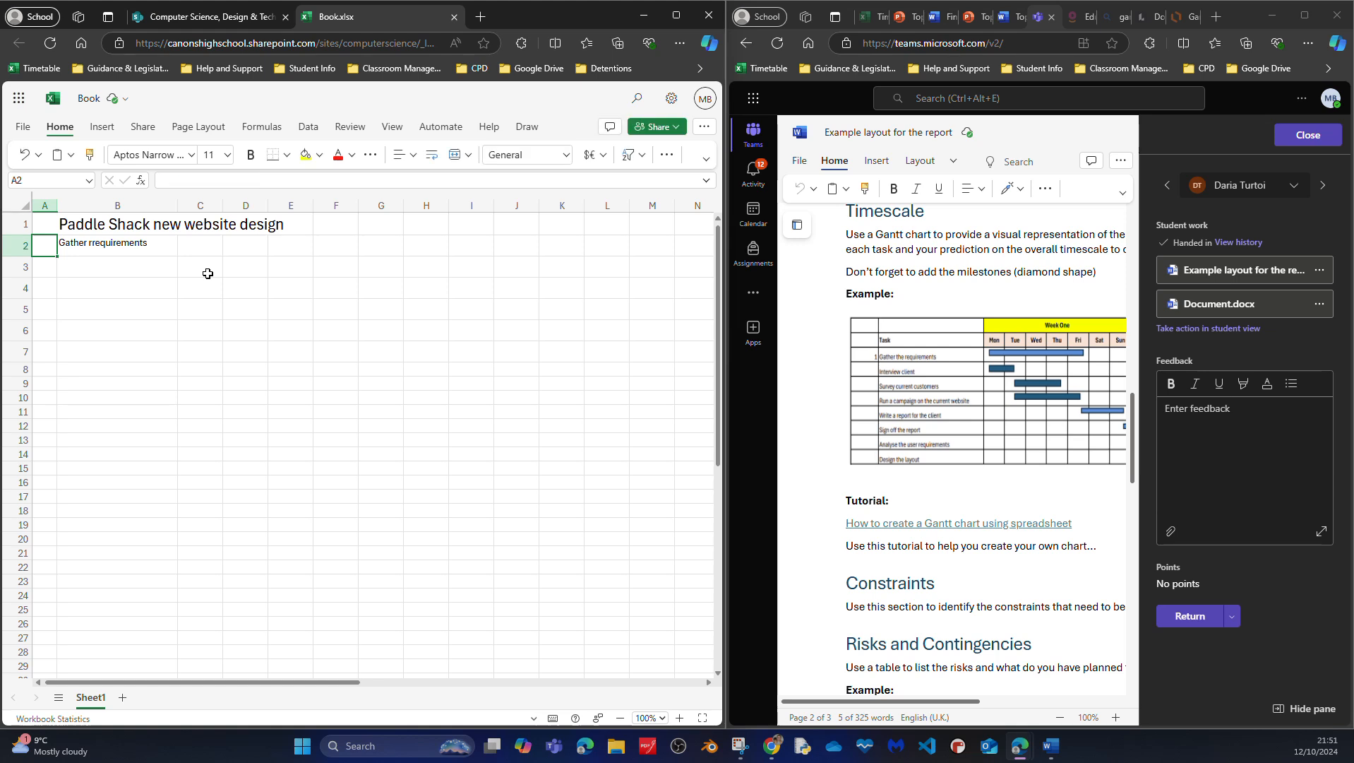
double_click(98, 242)
key("BackSpace")
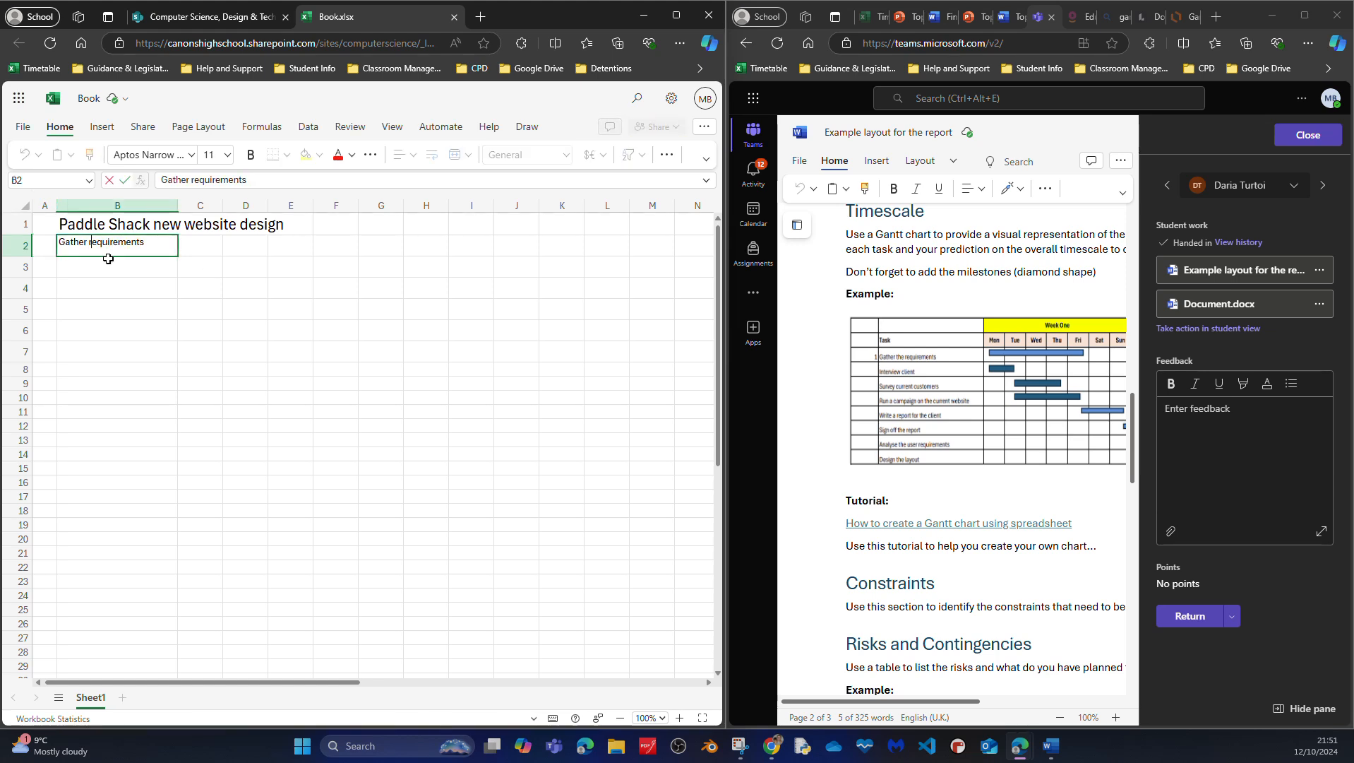
key("Return")
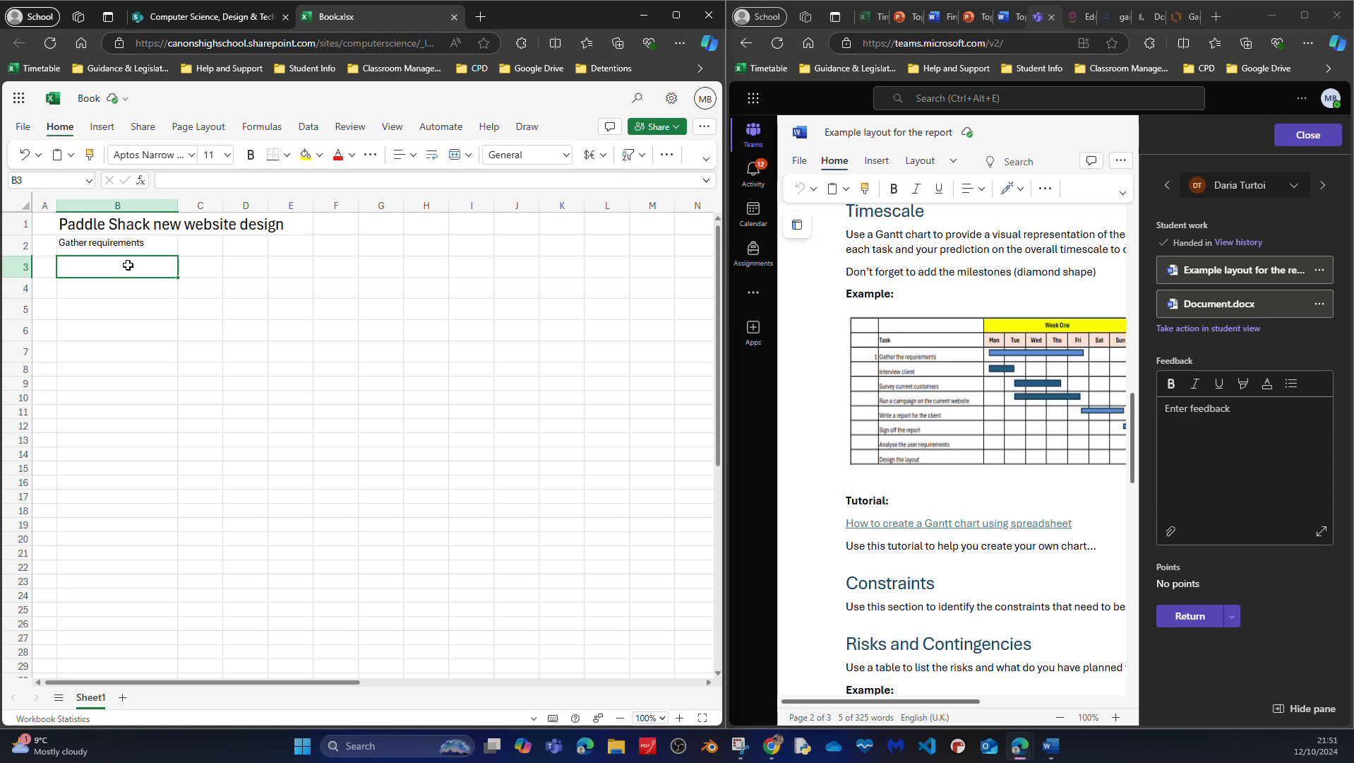
Enter the bulleted subtask "• Interview client" in cell B3
double_click(128, 265)
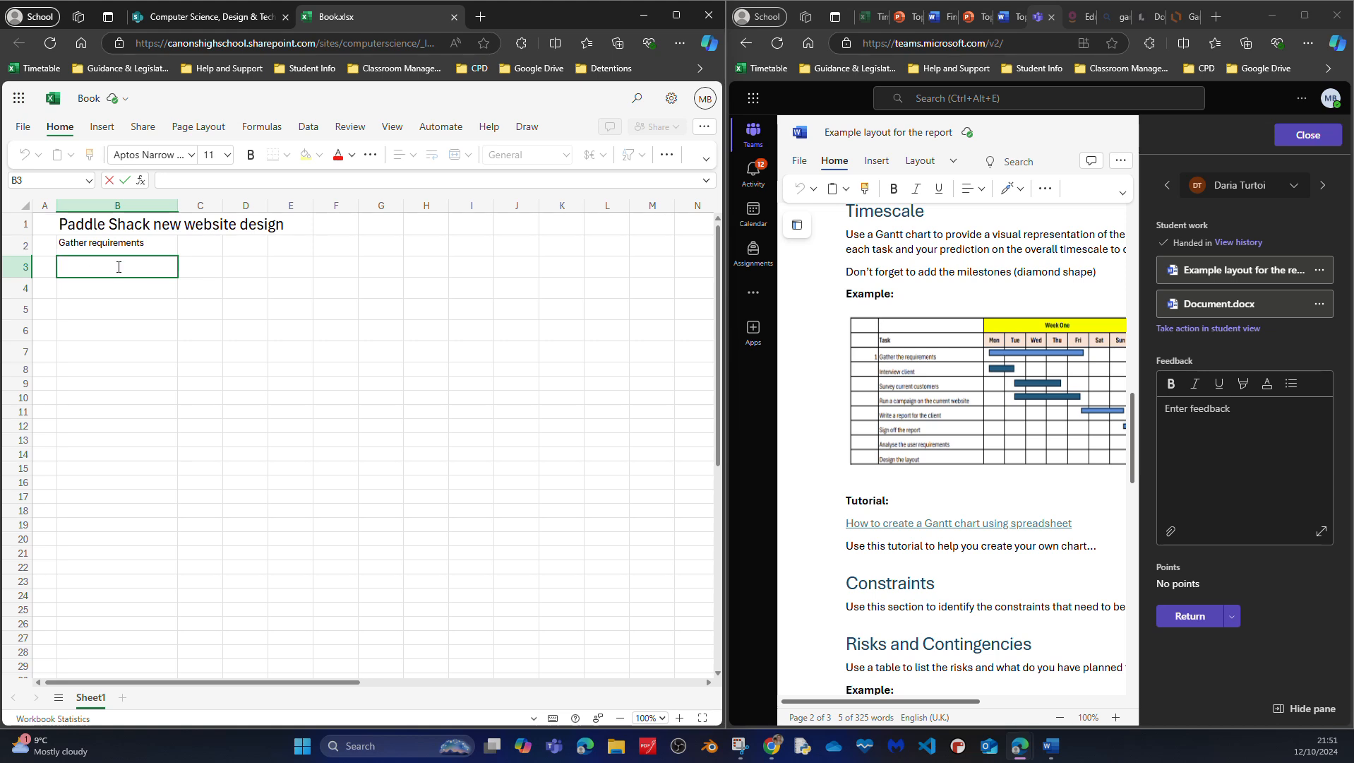
type("Interview")
type(" client")
type("•")
Enter the bulleted subtask "• Survey current customers" in cell B4
left_click(113, 291)
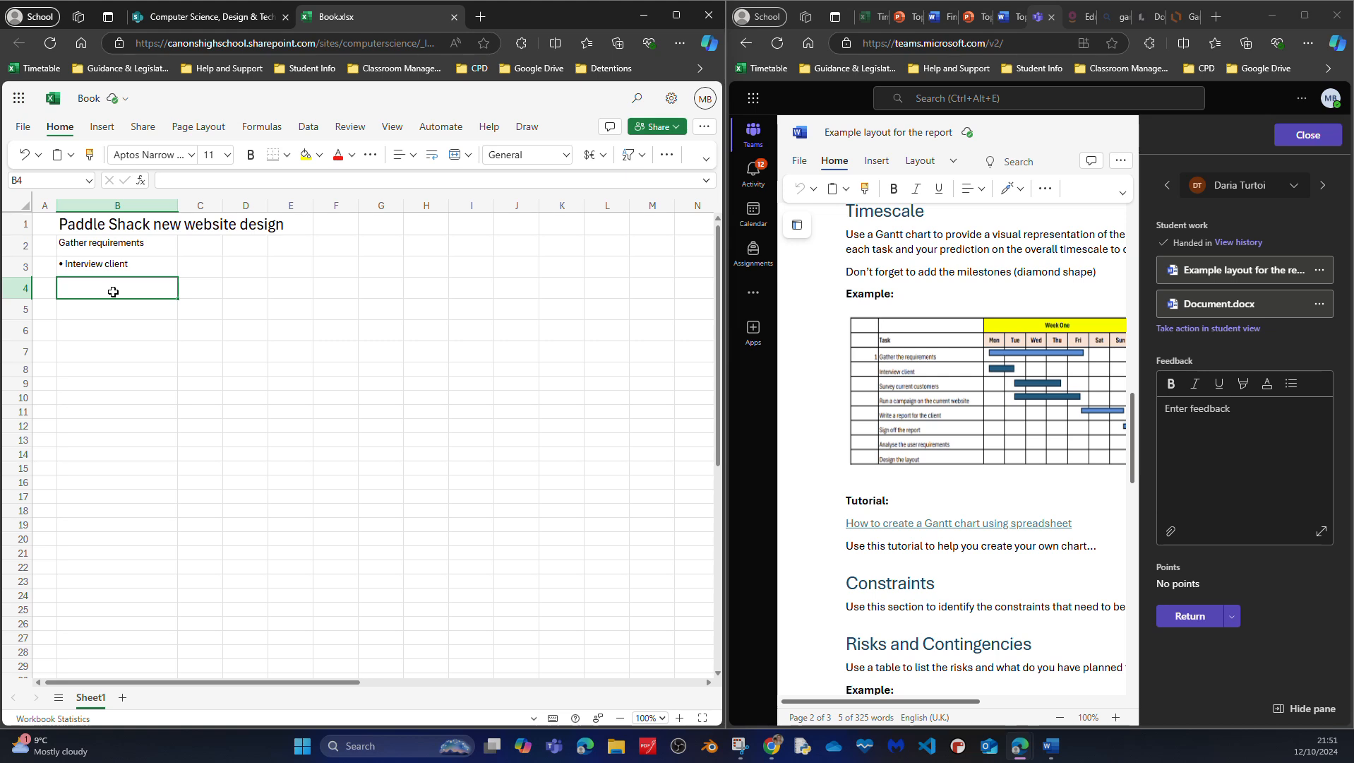
double_click(114, 291)
type("Survey")
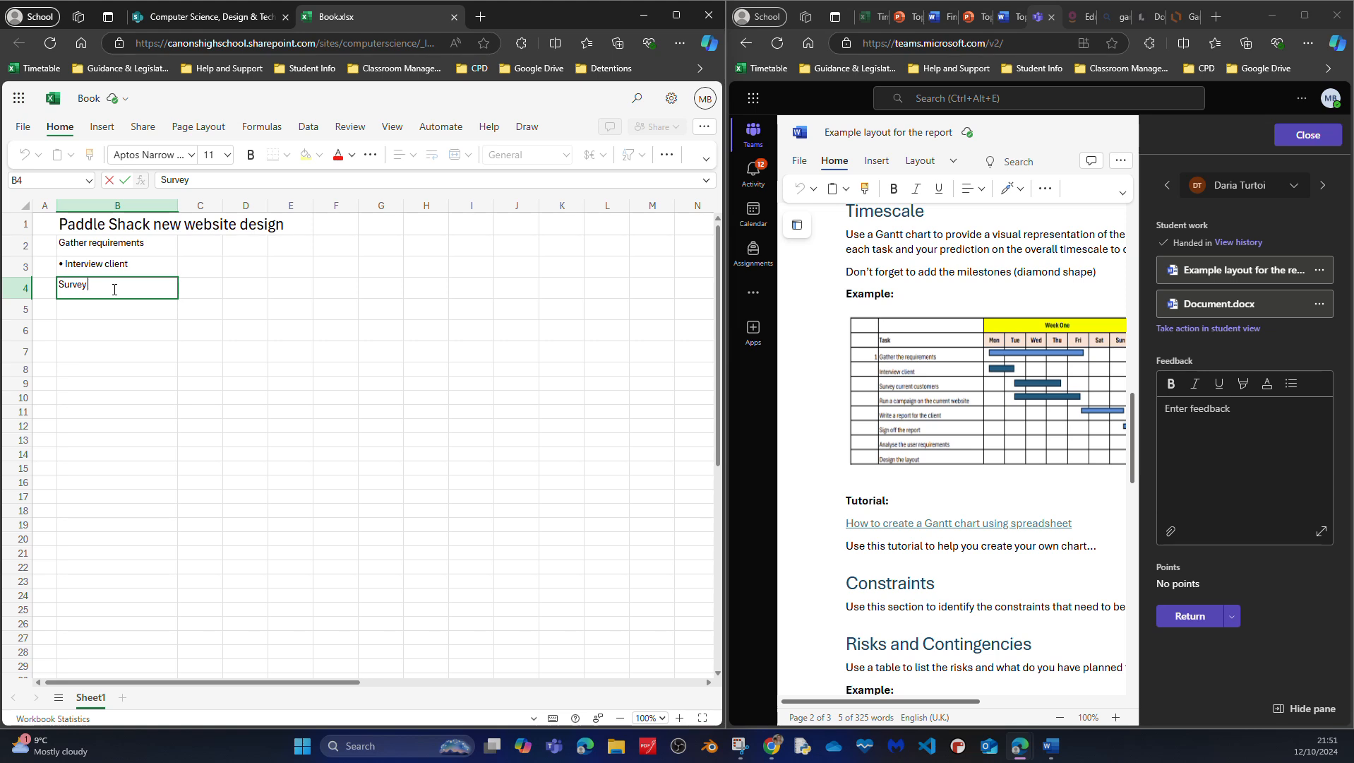
type(" current")
type(" custoemrs")
key("BackSpace")
key("BackSpace")
key("BackSpace")
key("BackSpace")
key("BackSpace")
type("mers")
left_click(68, 295)
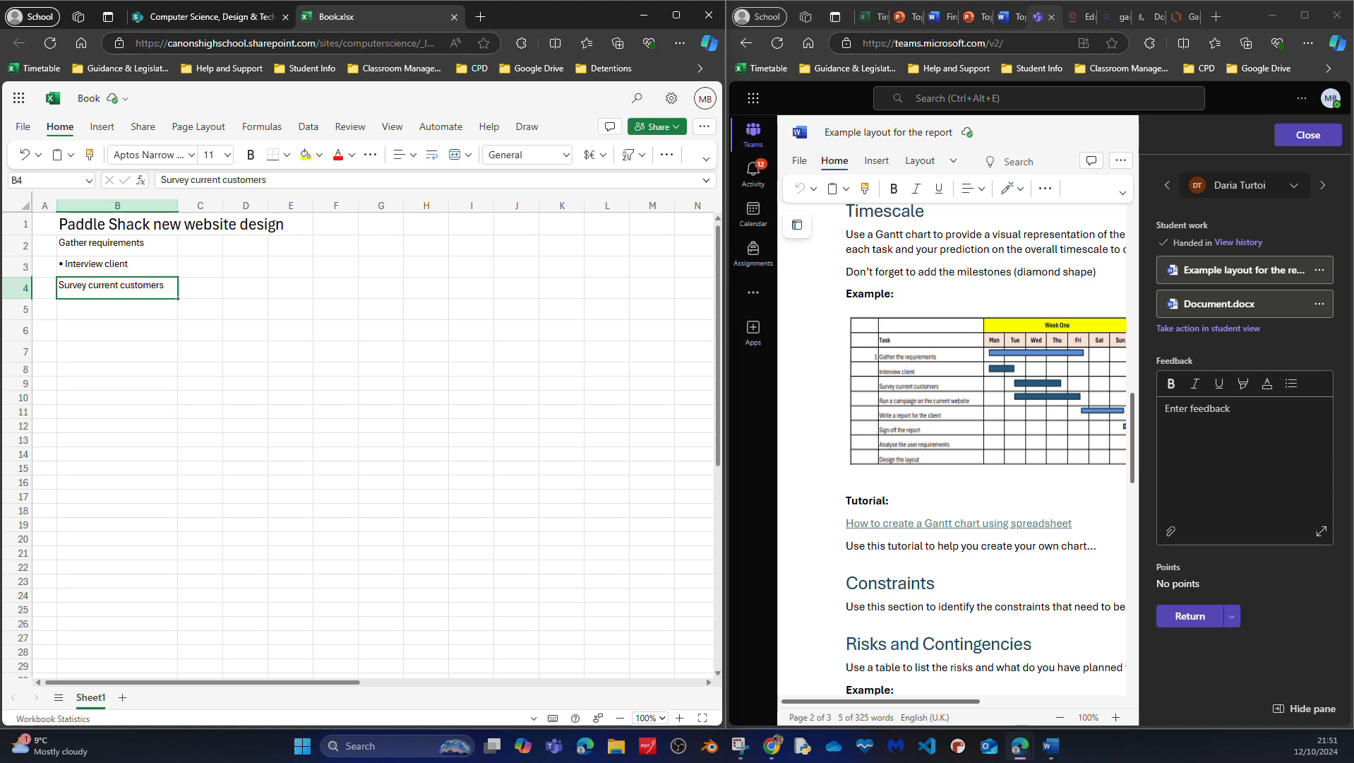
double_click(68, 290)
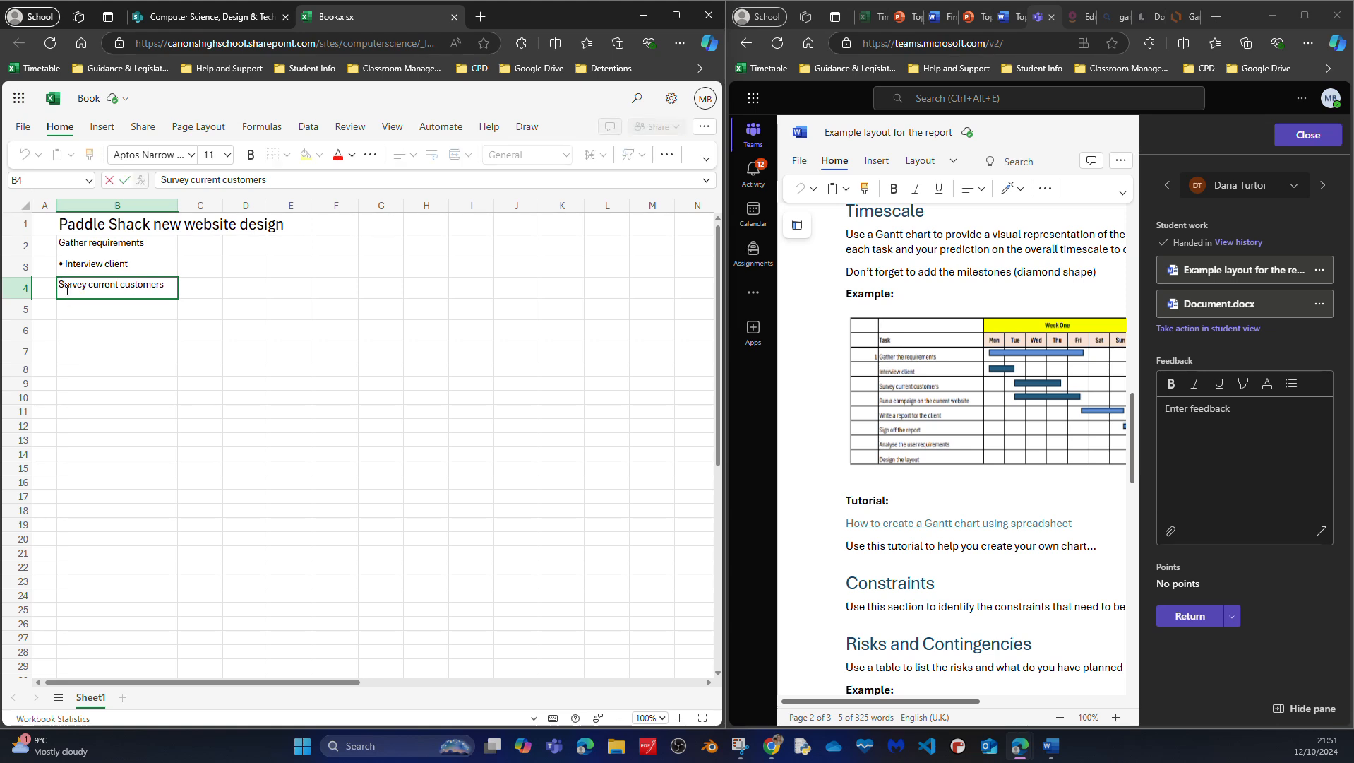
type("•")
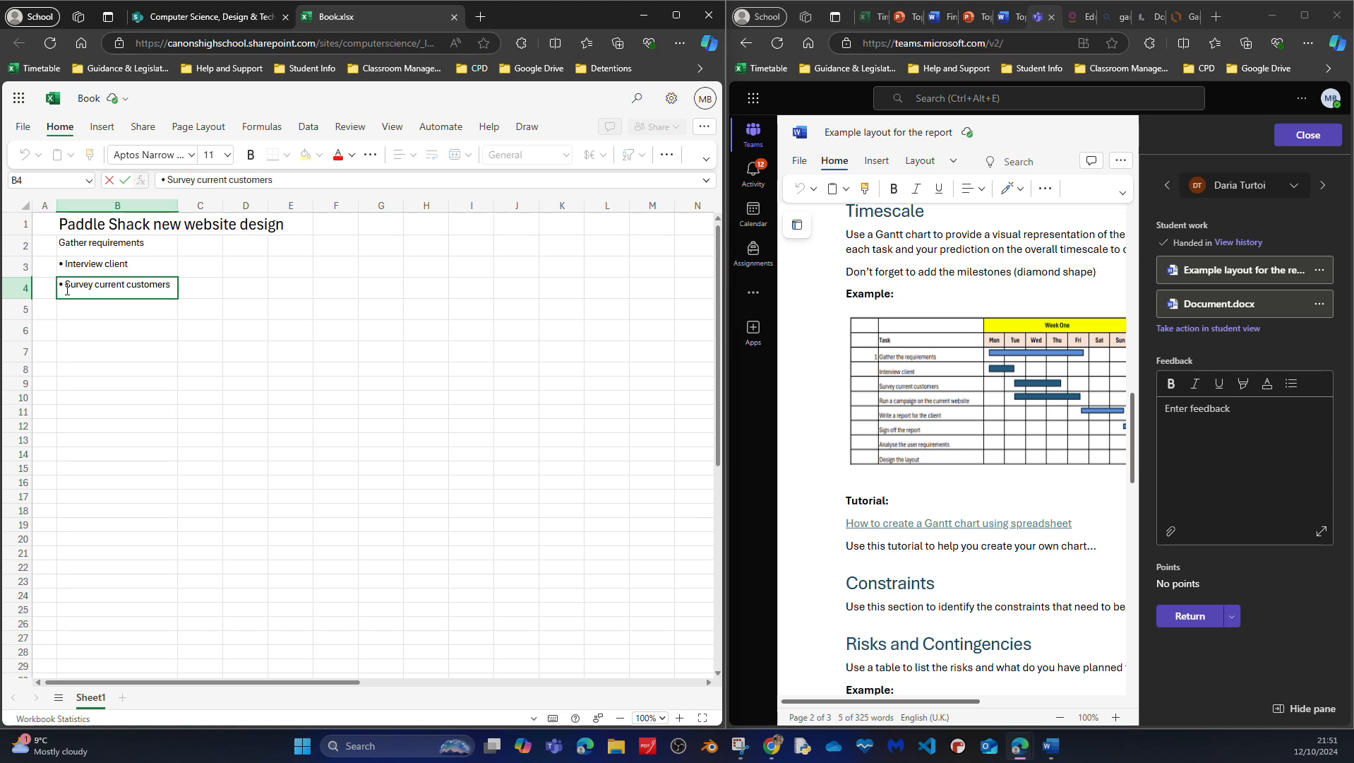
Enter the bulleted subtask "• Run a caimpaing on social media" in cell B5 and widen column B to fit it
left_click(73, 305)
double_click(76, 307)
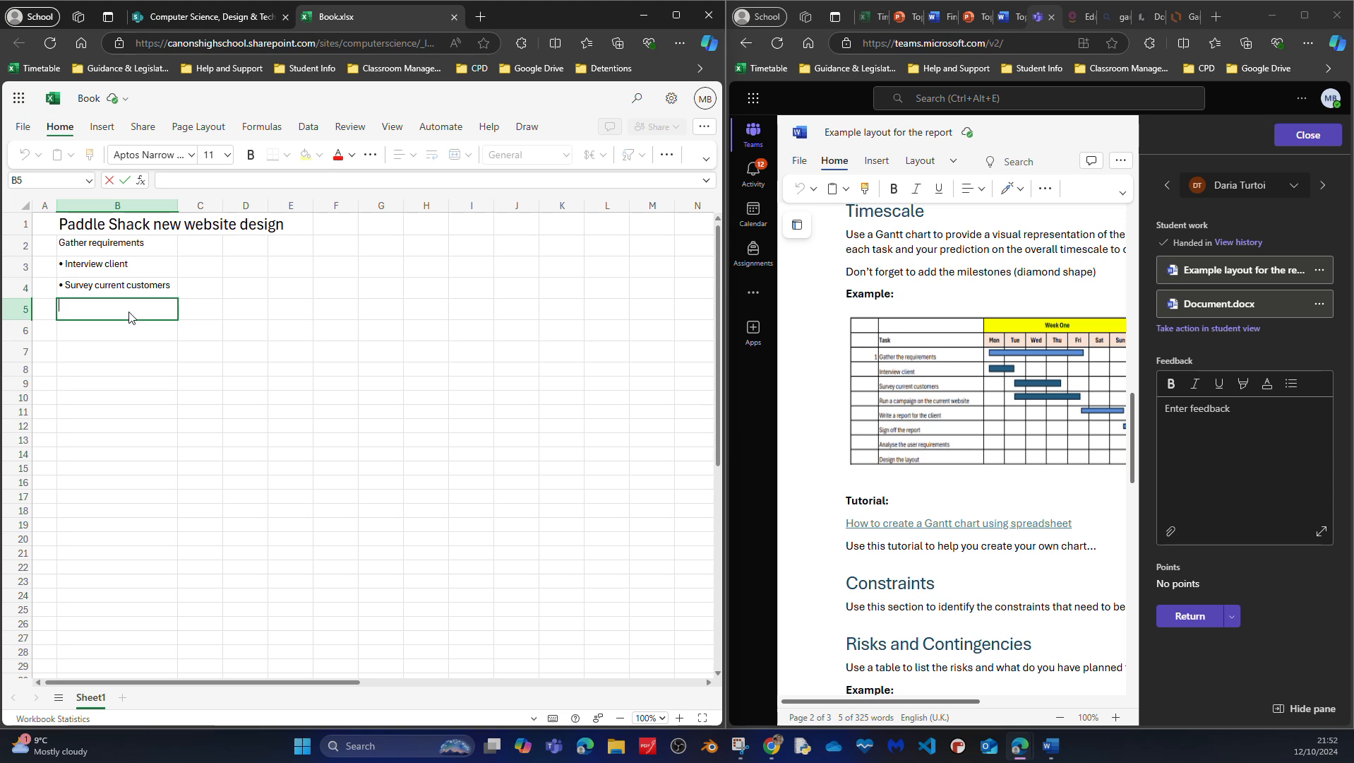
type("Run a caimpaing on")
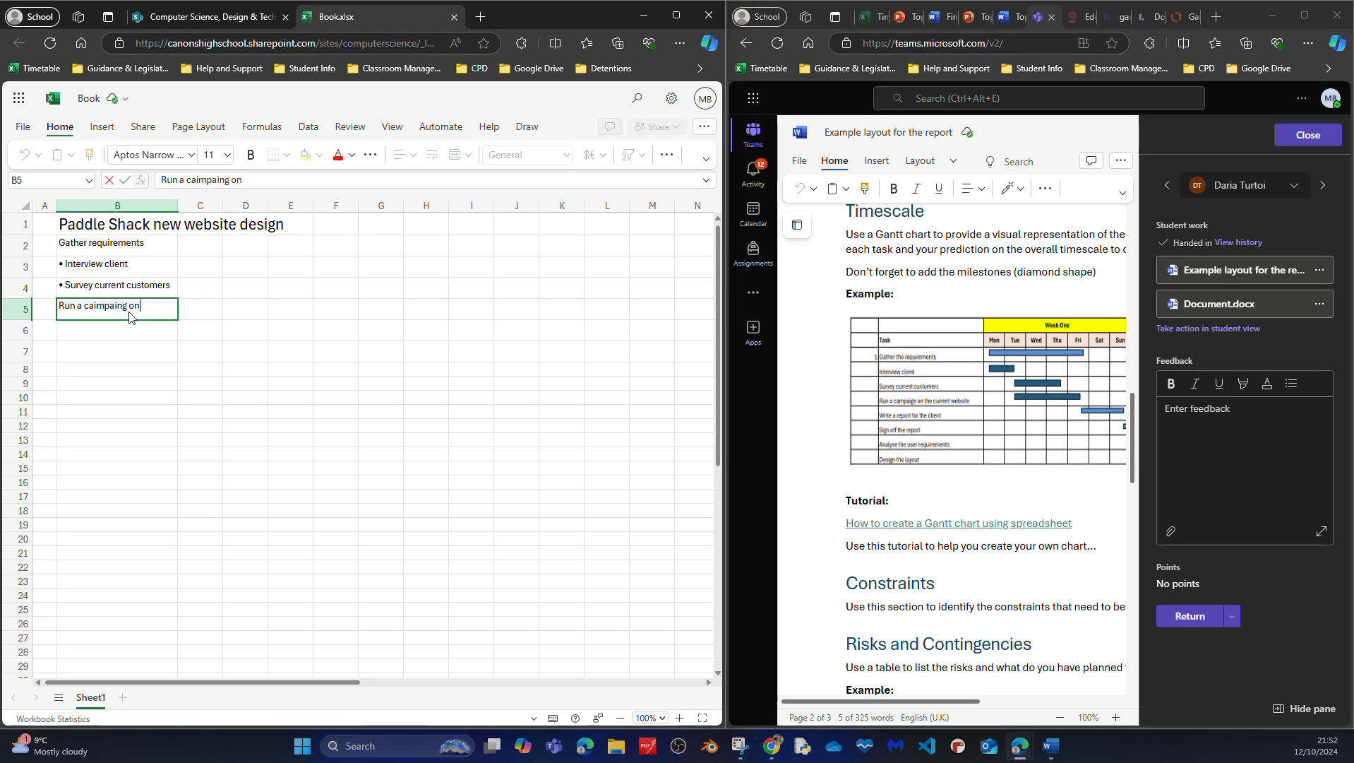
type("social media")
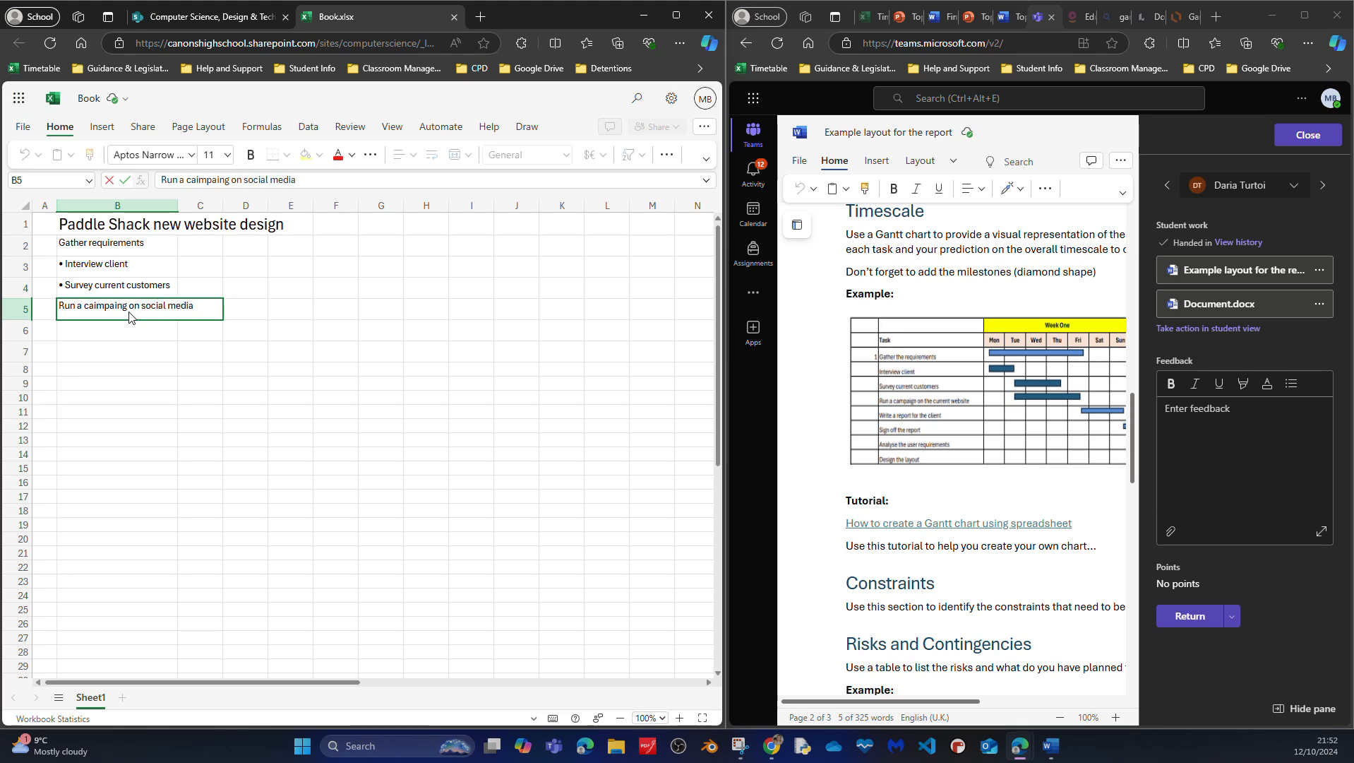
left_click(172, 205)
left_click_drag(179, 206, 203, 208)
double_click(62, 307)
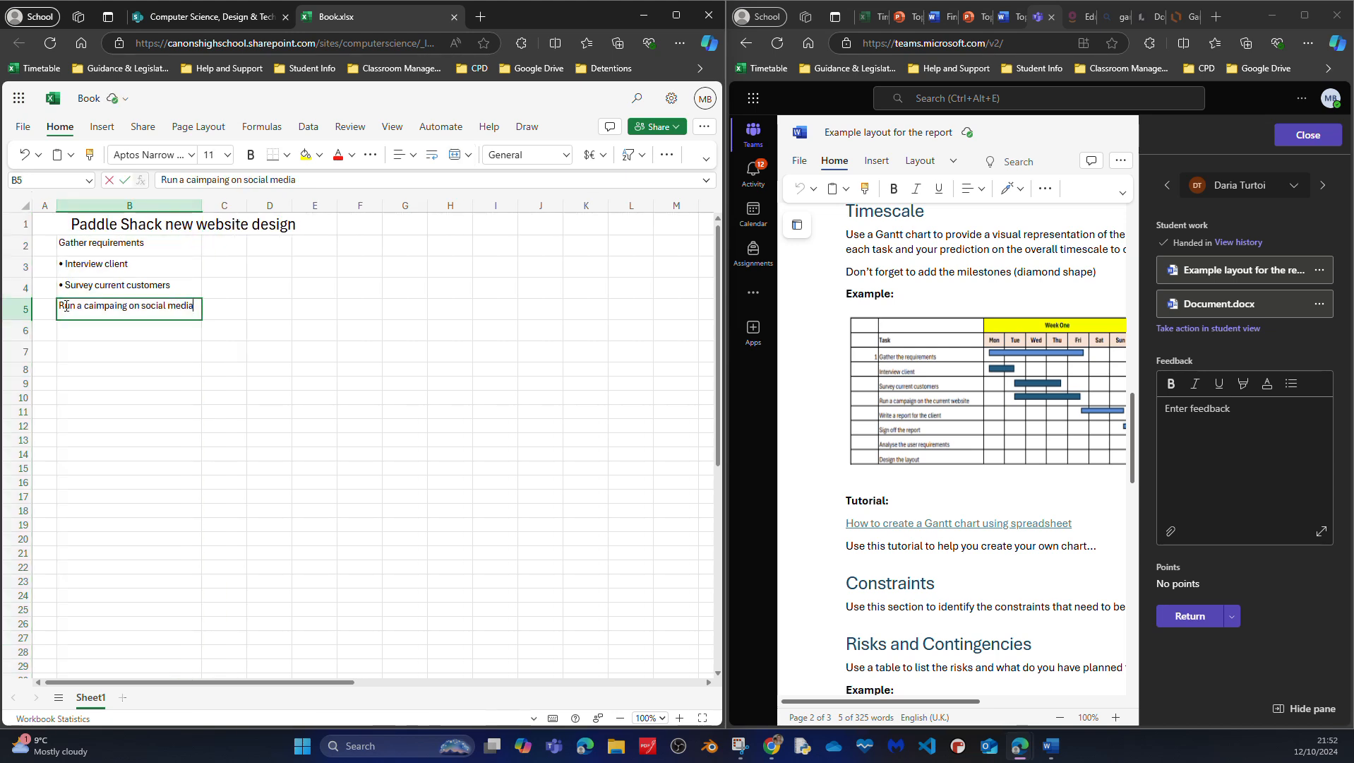
type("•")
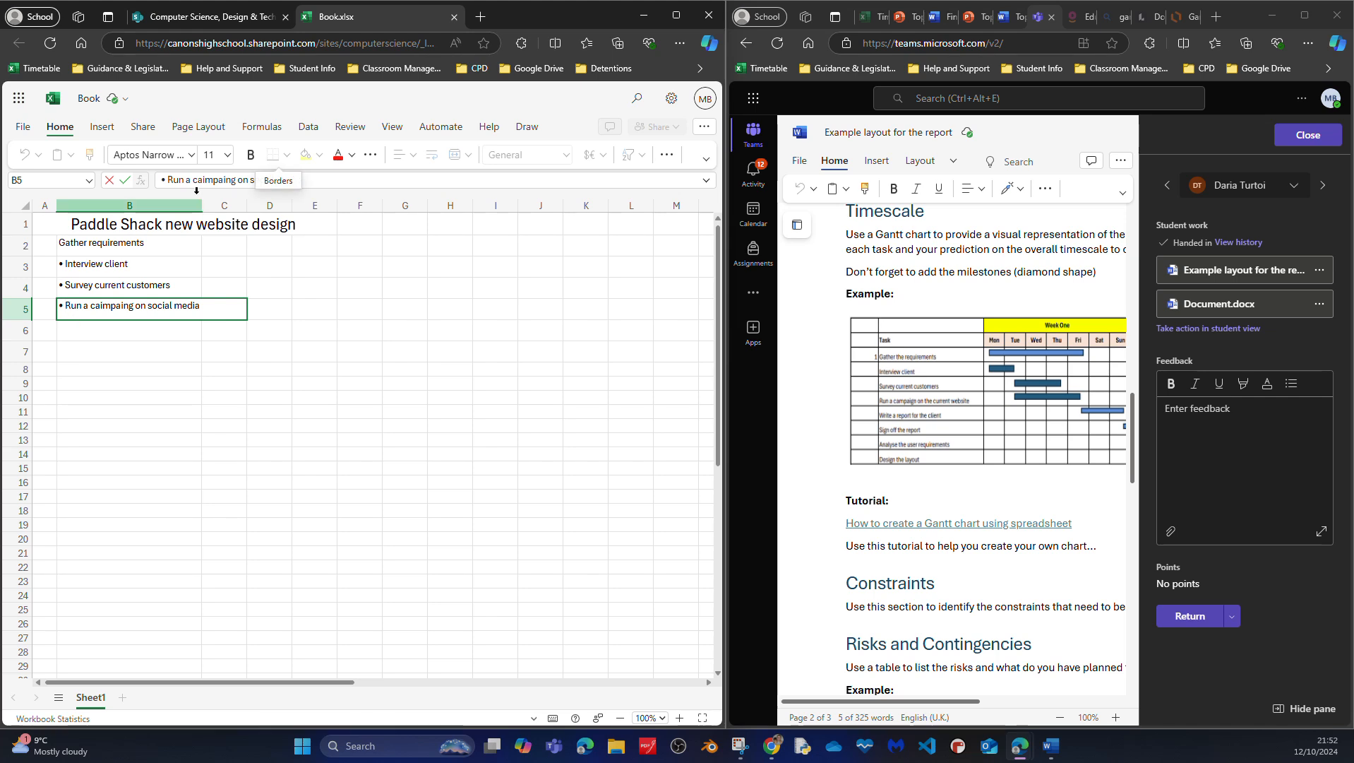
left_click(129, 205)
left_click_drag(203, 206, 214, 206)
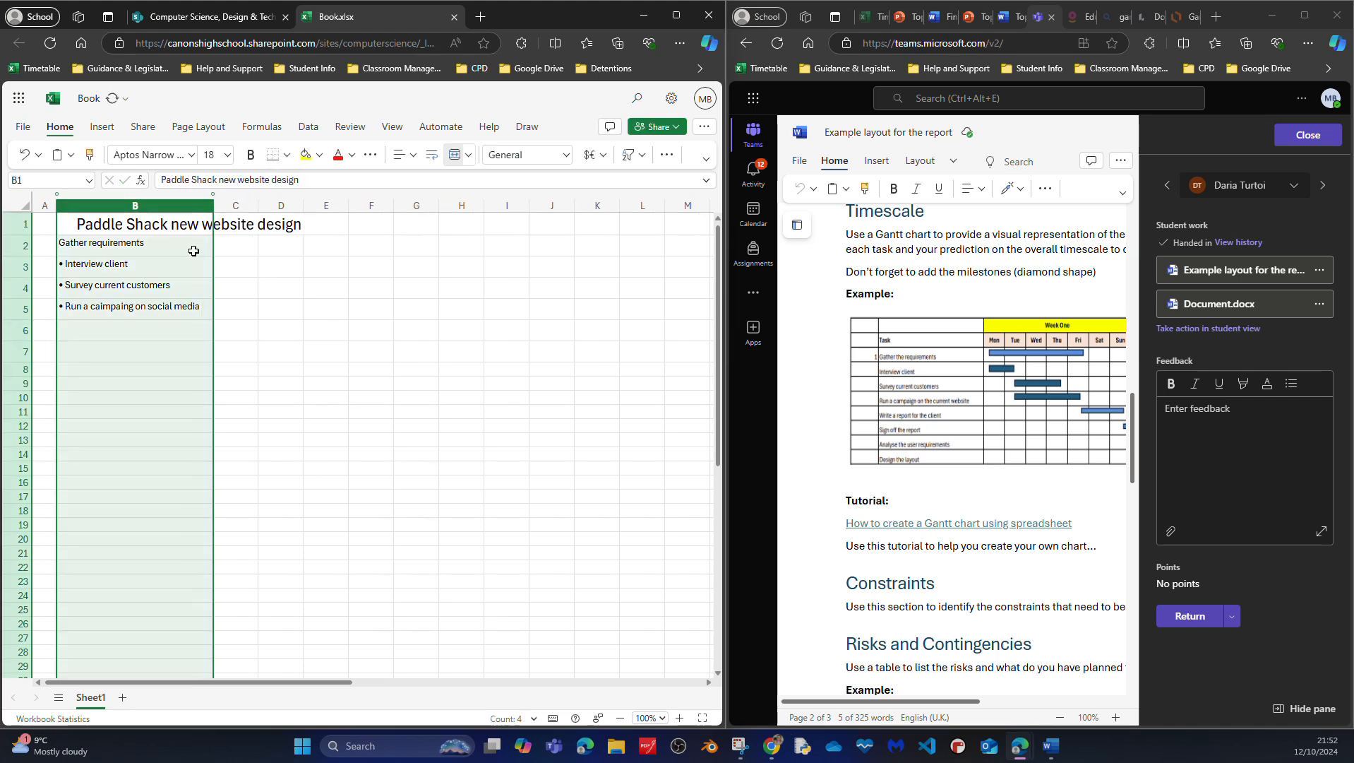
Enter the task "Write the project report" in cell B6
left_click(128, 335)
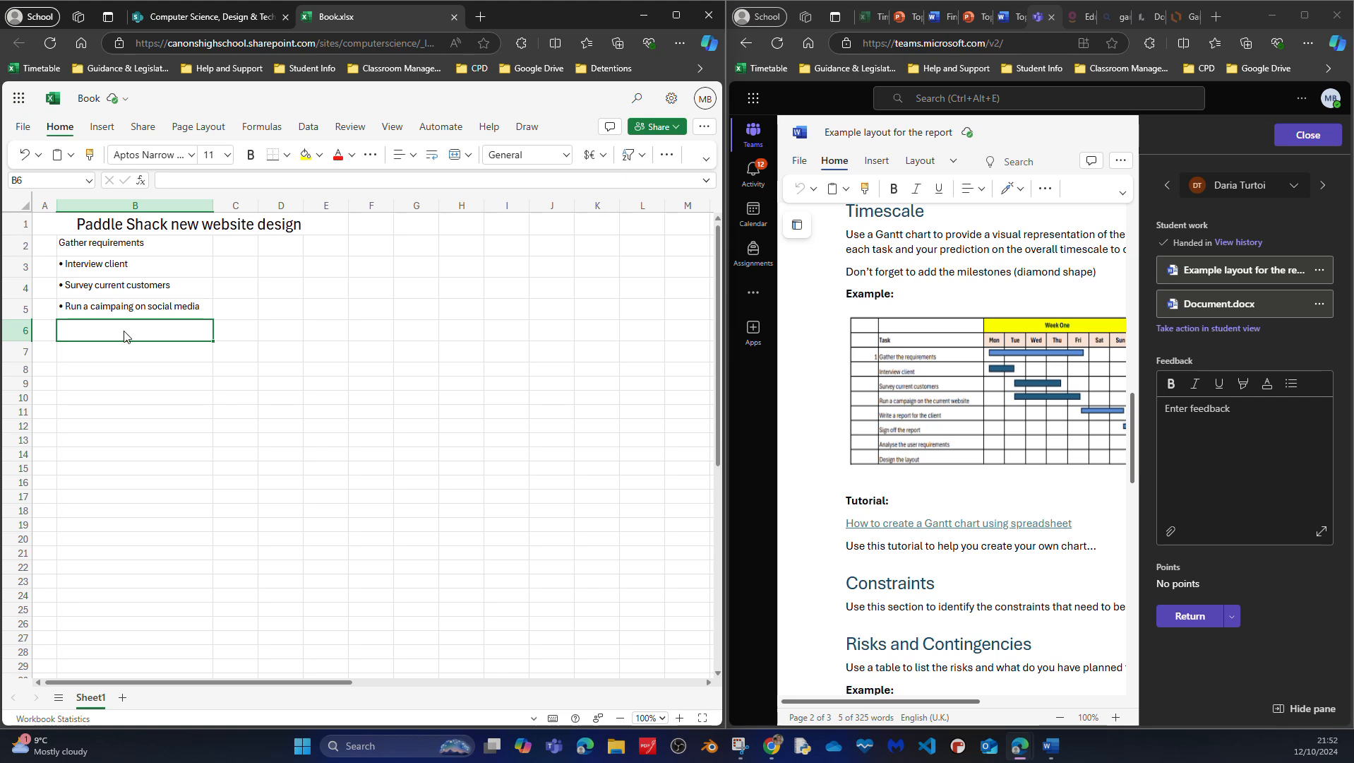
double_click(129, 342)
type("W")
key("BackSpace")
type("Write the ")
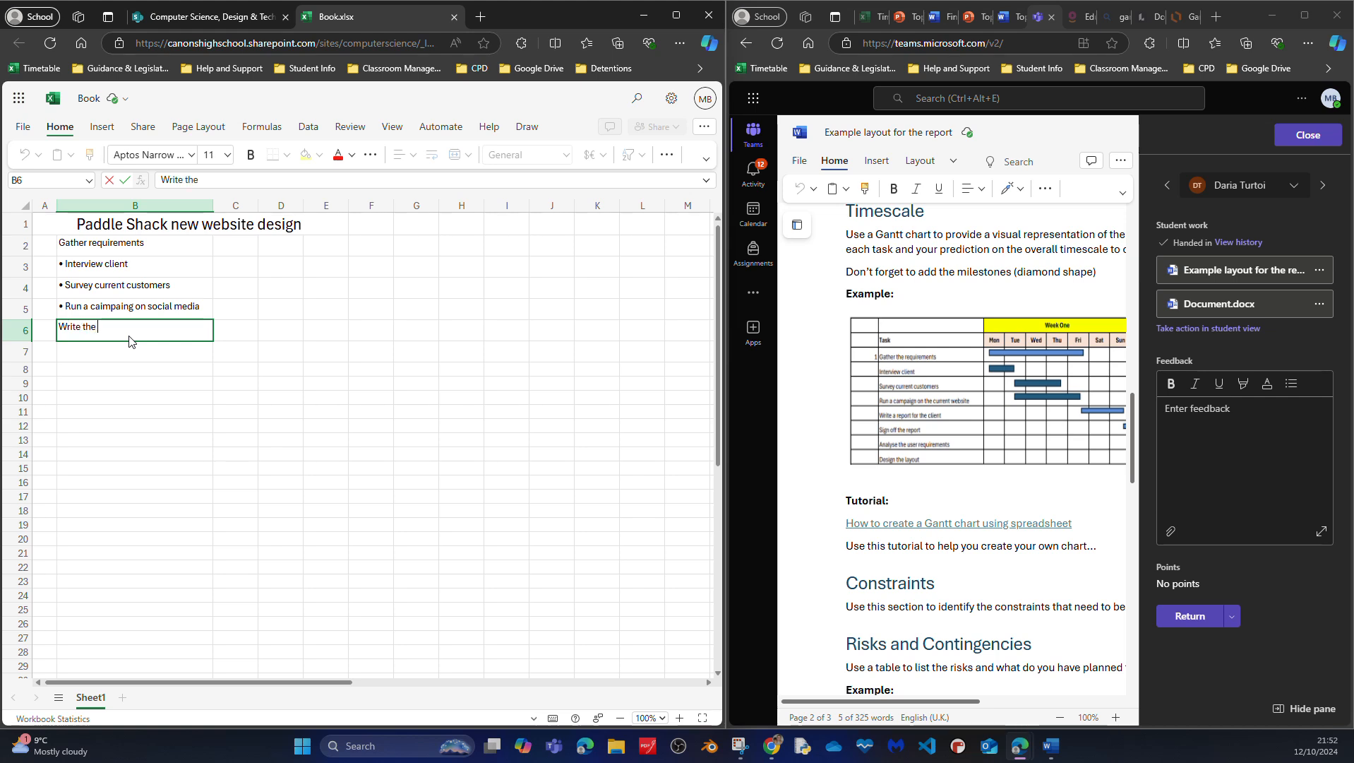
type("pro")
type("ject report")
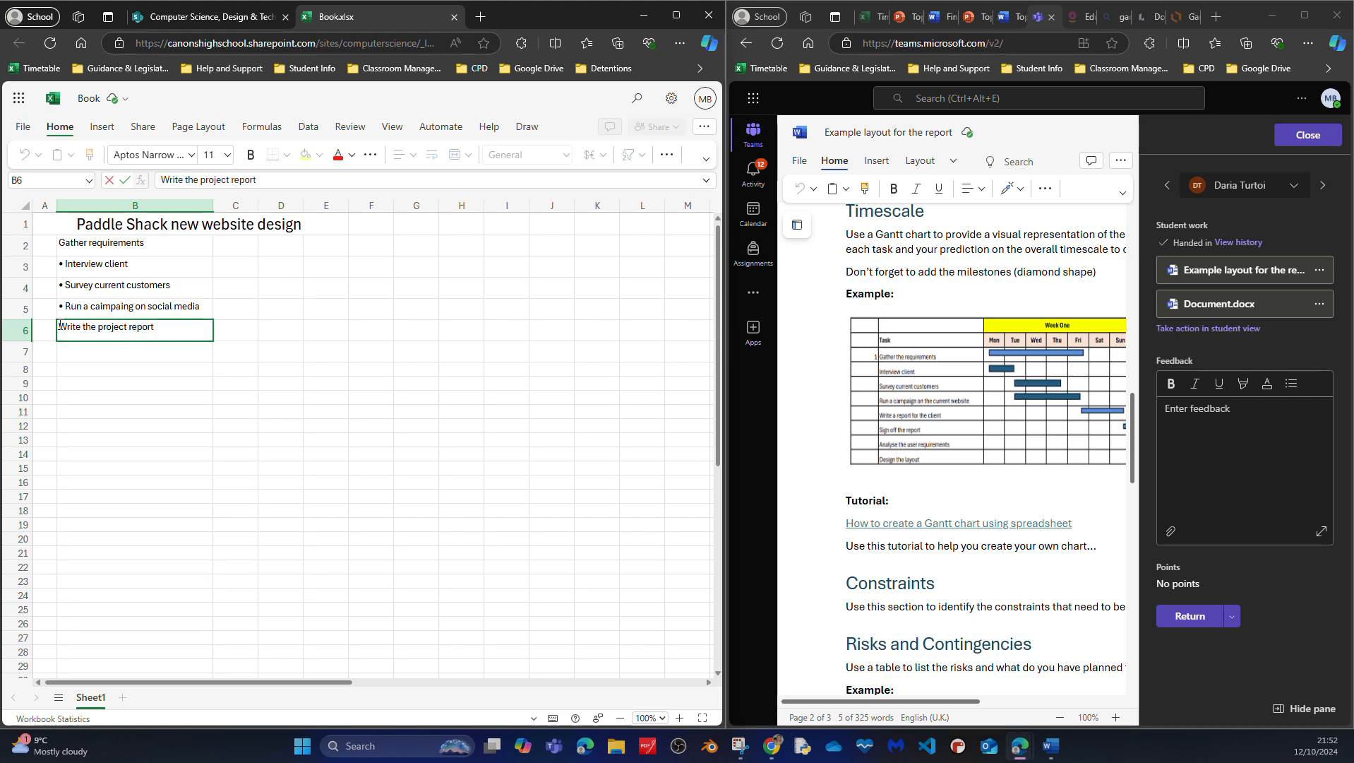
Enter the task "Sign off the report by the client" in cell B7
left_click(76, 353)
double_click(77, 353)
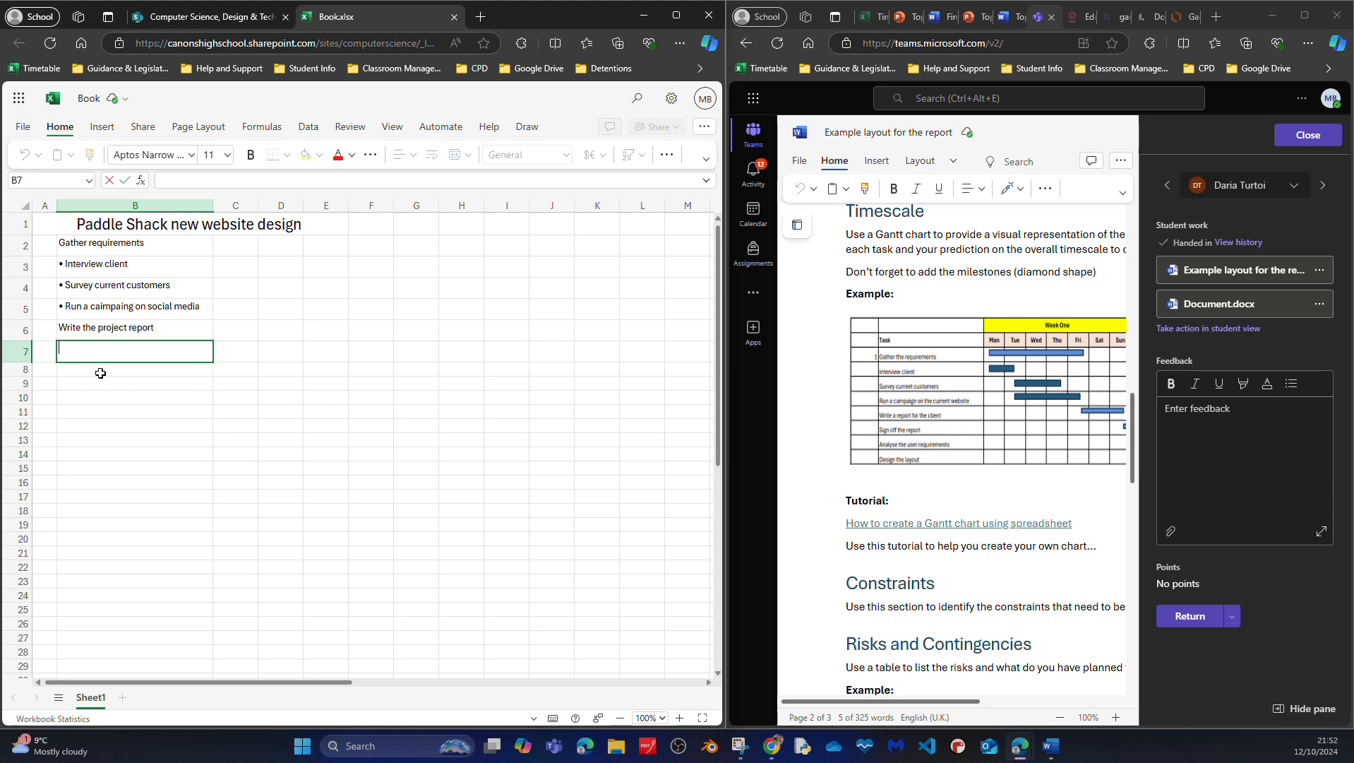
type("Sign")
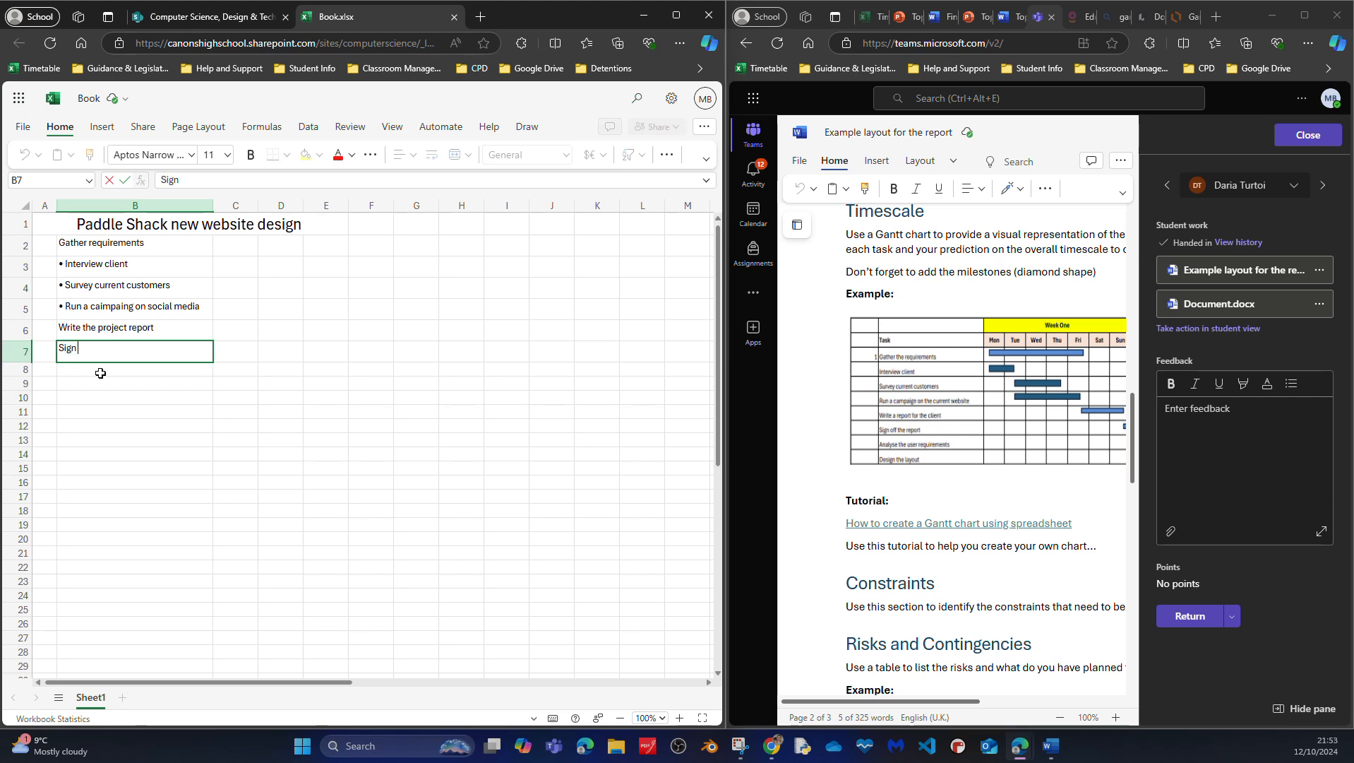
type(" the")
key("BackSpace")
key("BackSpace")
key("BackSpace")
type("off the report byt the")
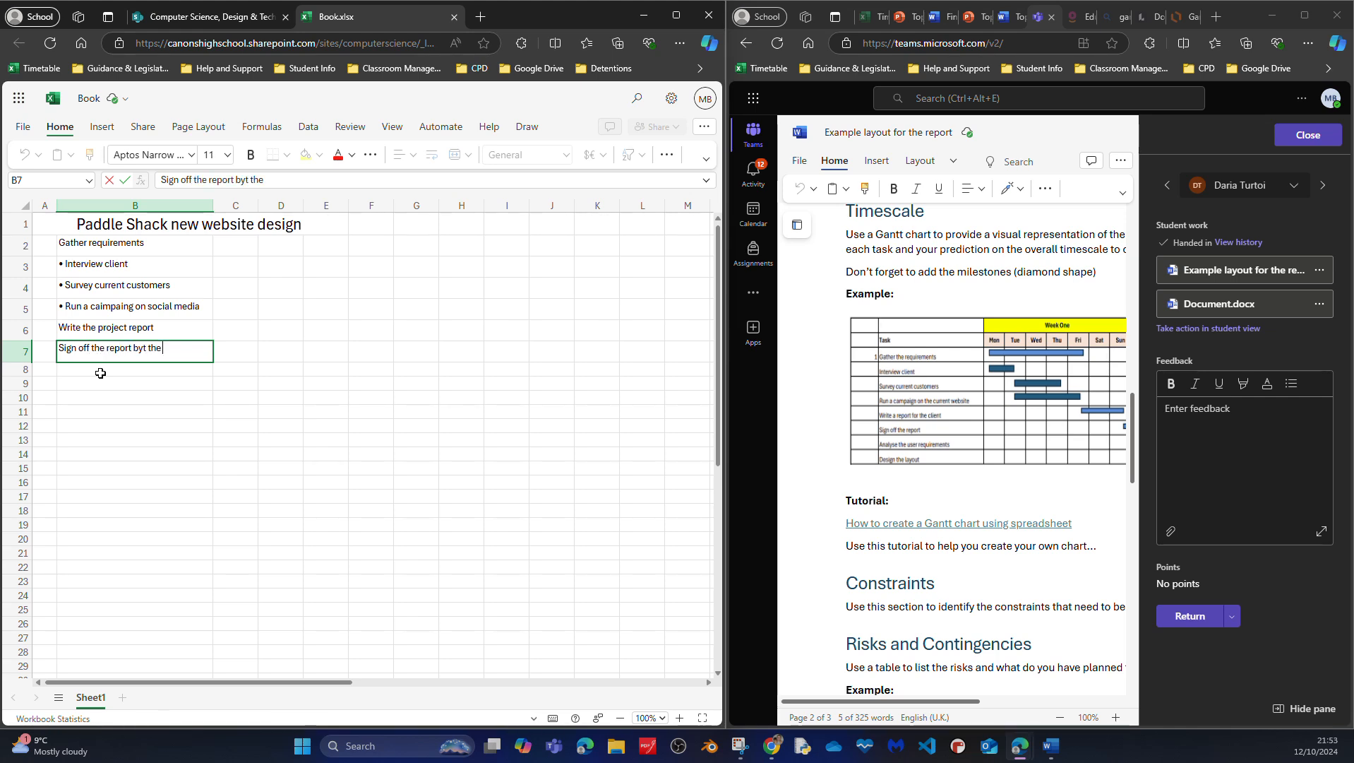
key("BackSpace")
key("BackSpace")
key("BackSpace")
key("BackSpace")
key("BackSpace")
type("the client")
key("Return")
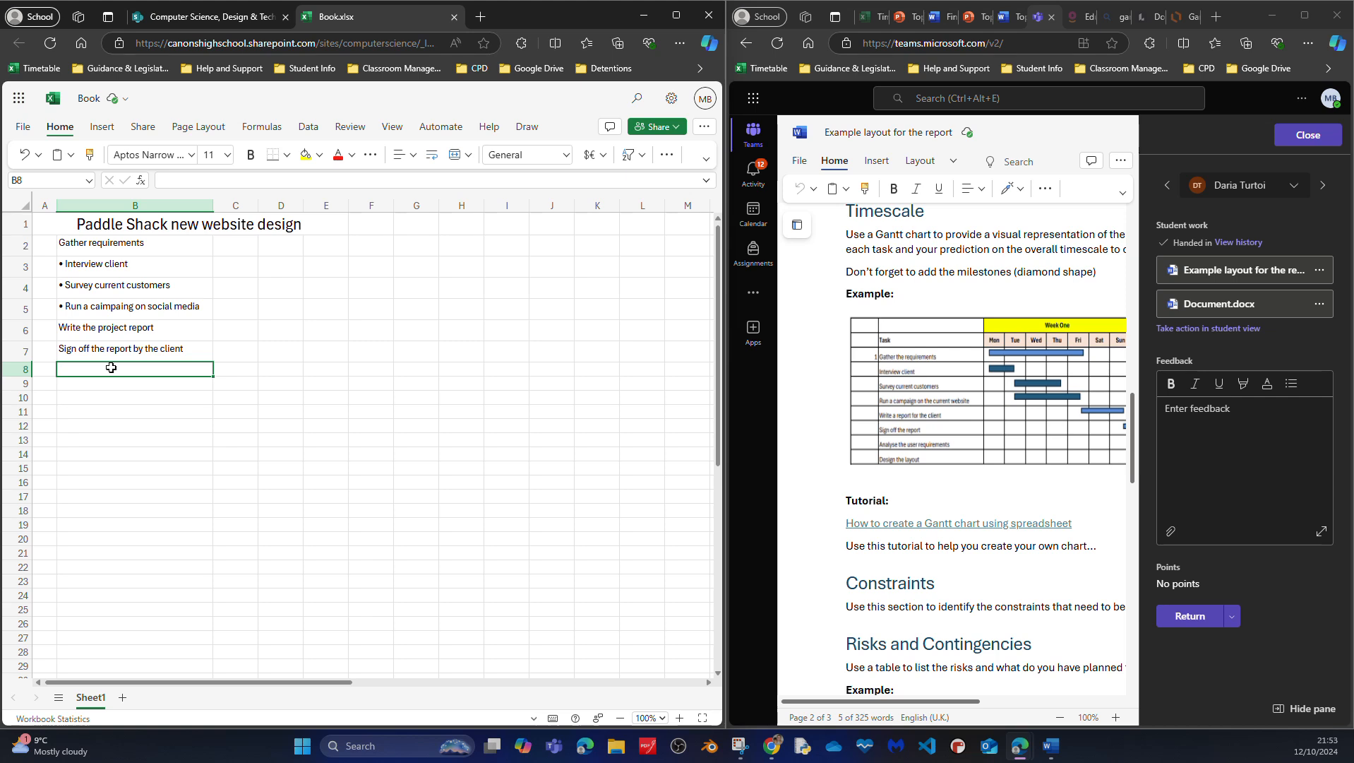
Enter the task "Analyse the user requirements" in cell B8
double_click(116, 370)
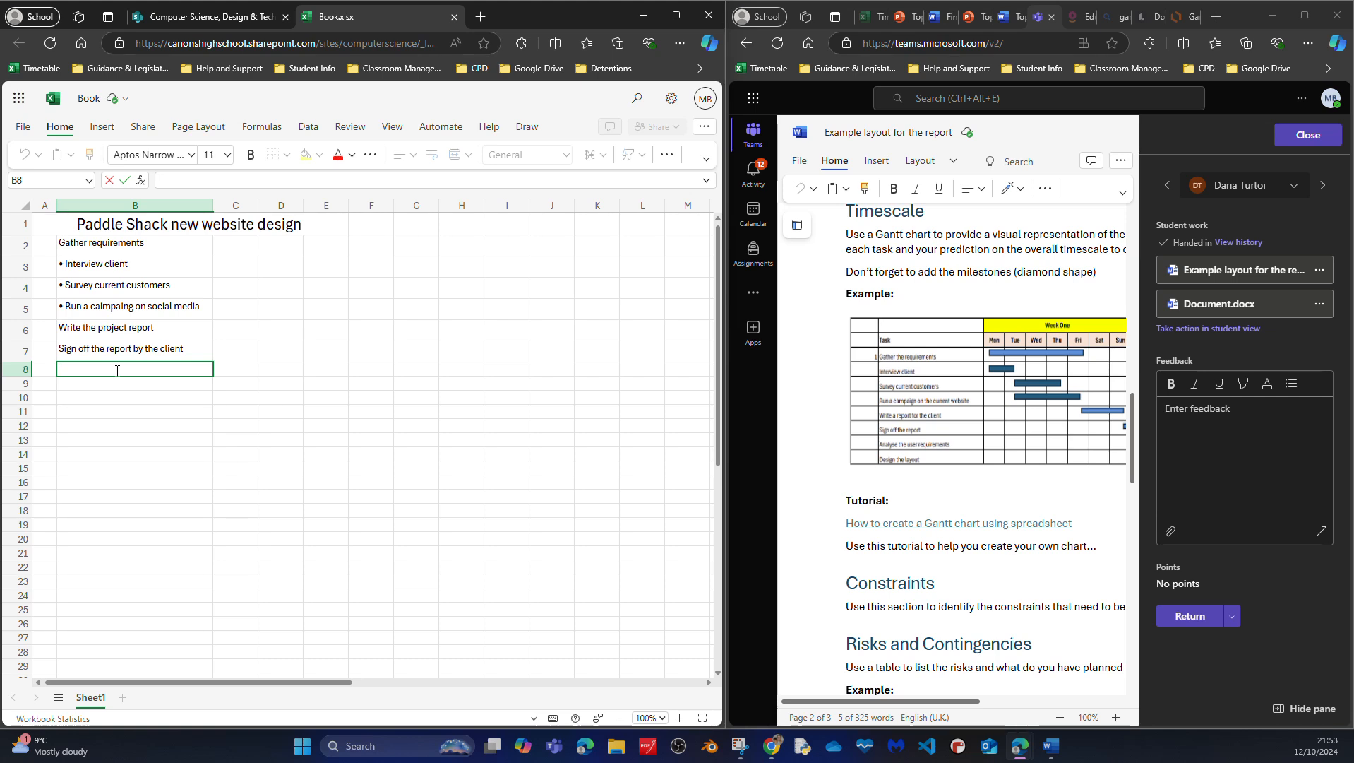
type("Analyse h")
key("BackSpace")
type("the")
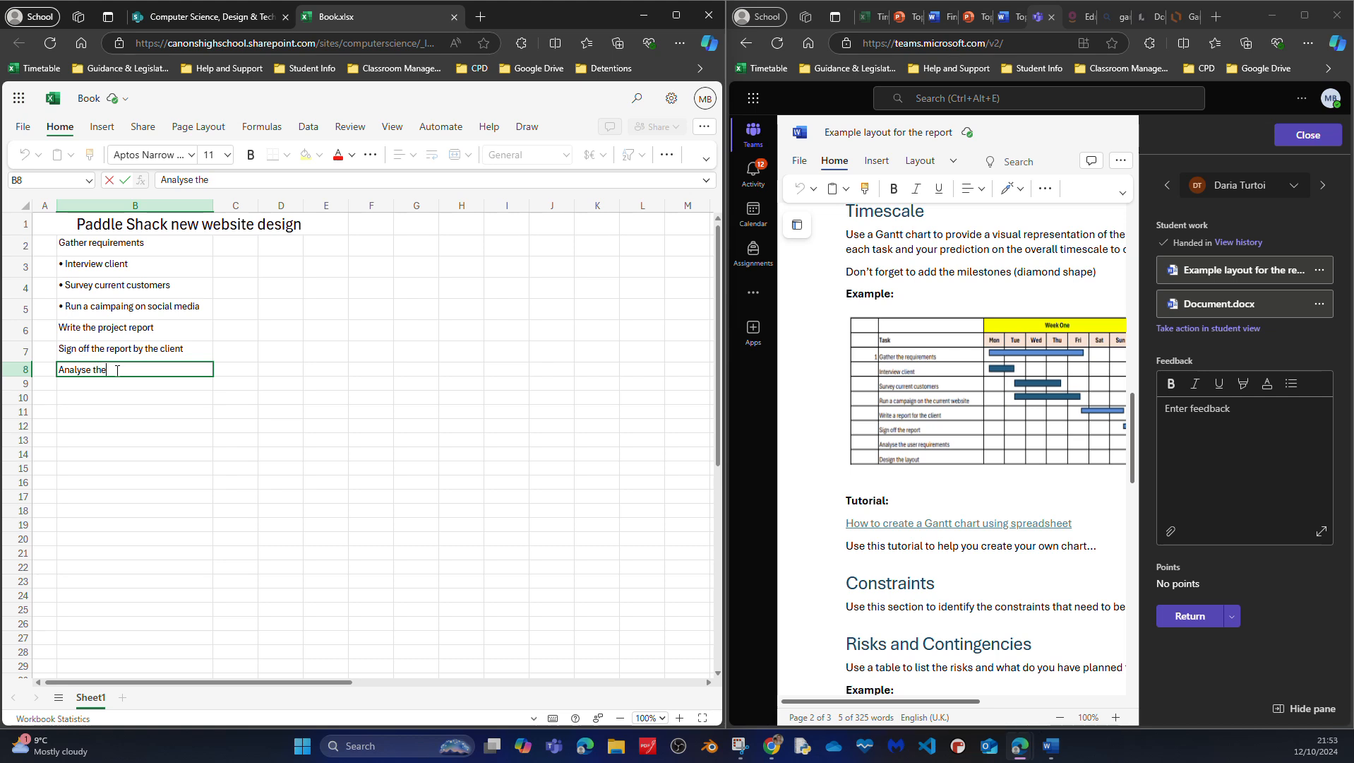
type(" user requirements")
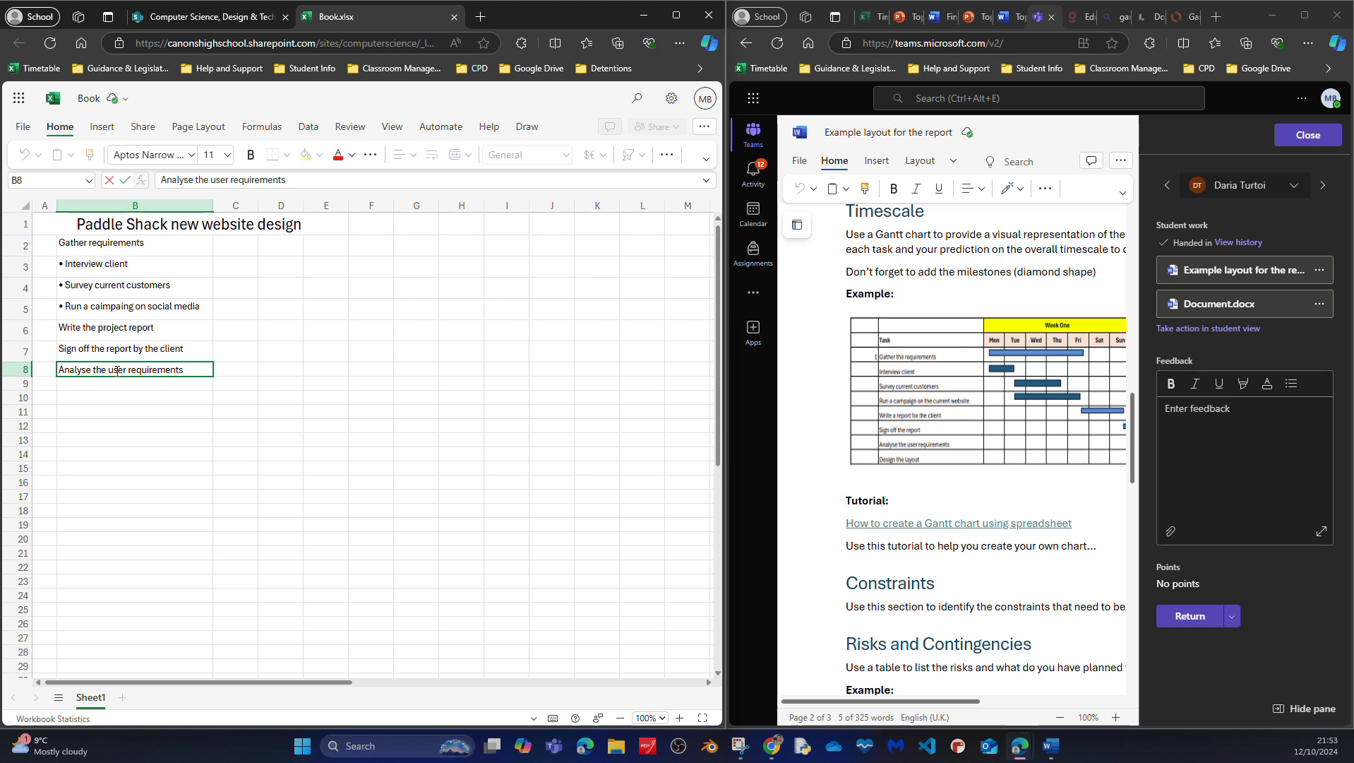
Enter the task "Design the layout" in cell B9
left_click(103, 388)
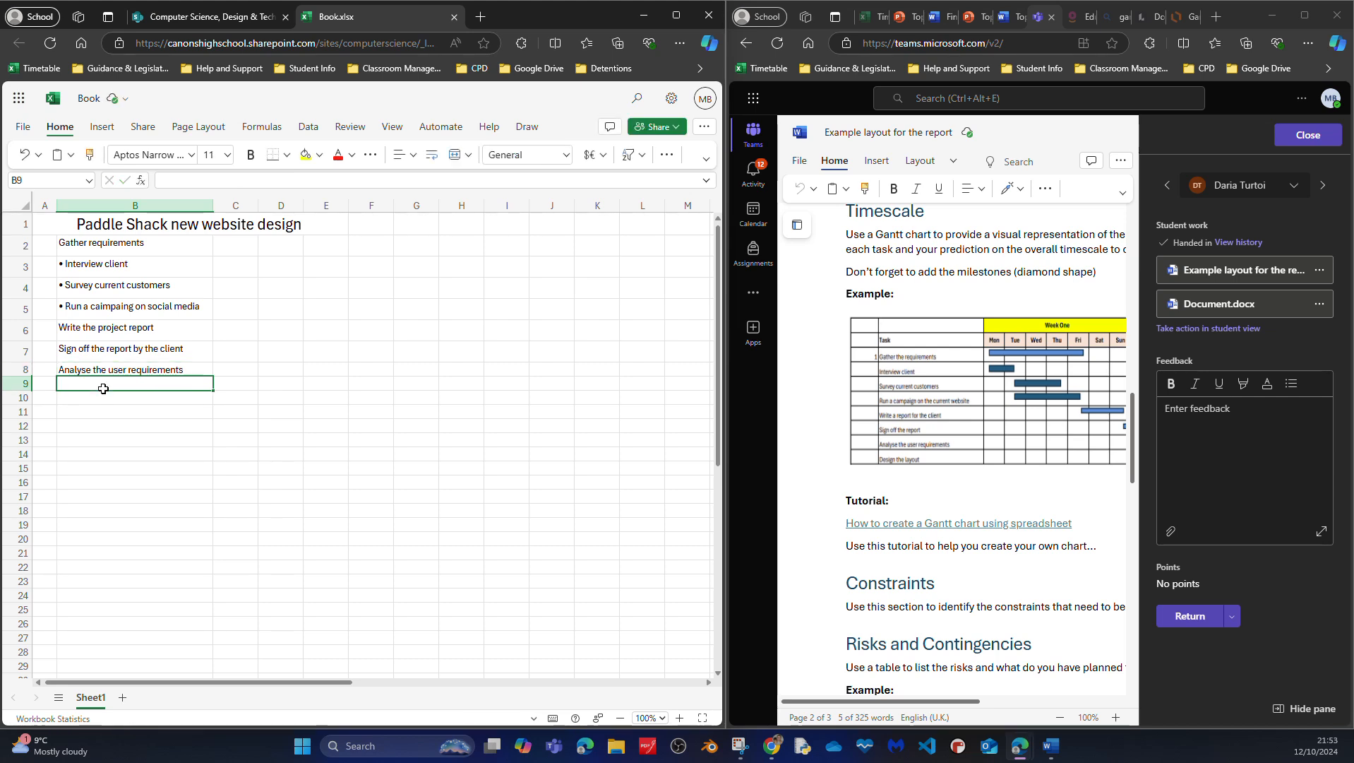
type("Design")
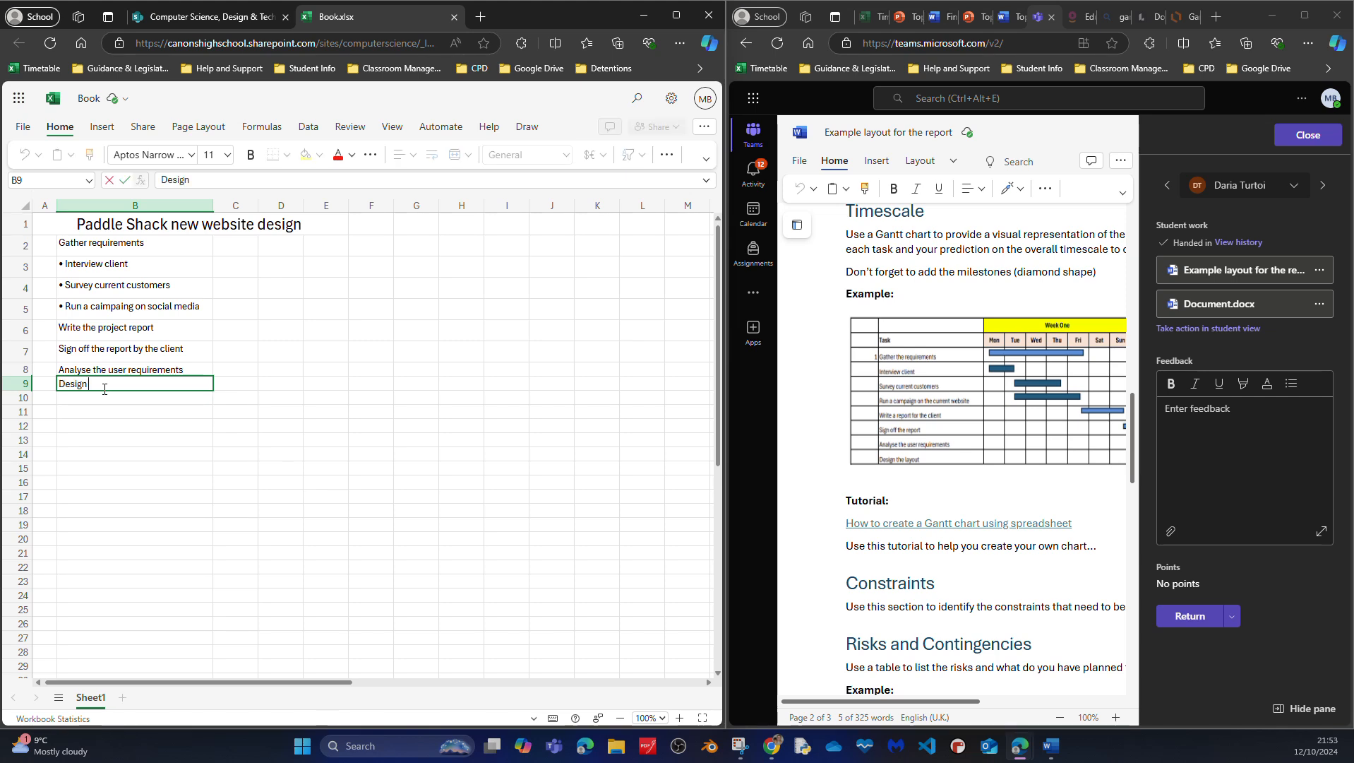
type(" the layout")
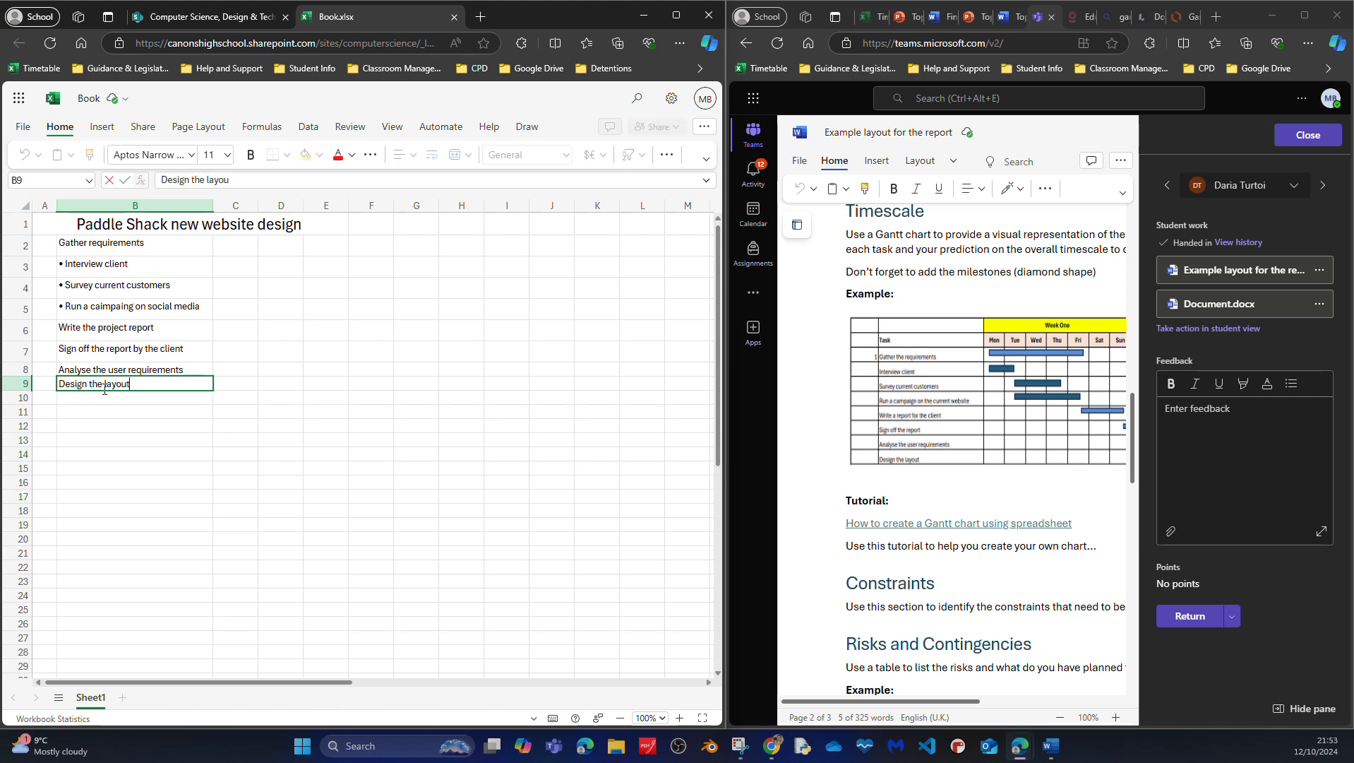
Number the requirements task and its three subtasks 1, 1.1, 1.2 and 1.3 in cells A2 to A5
left_click(50, 249)
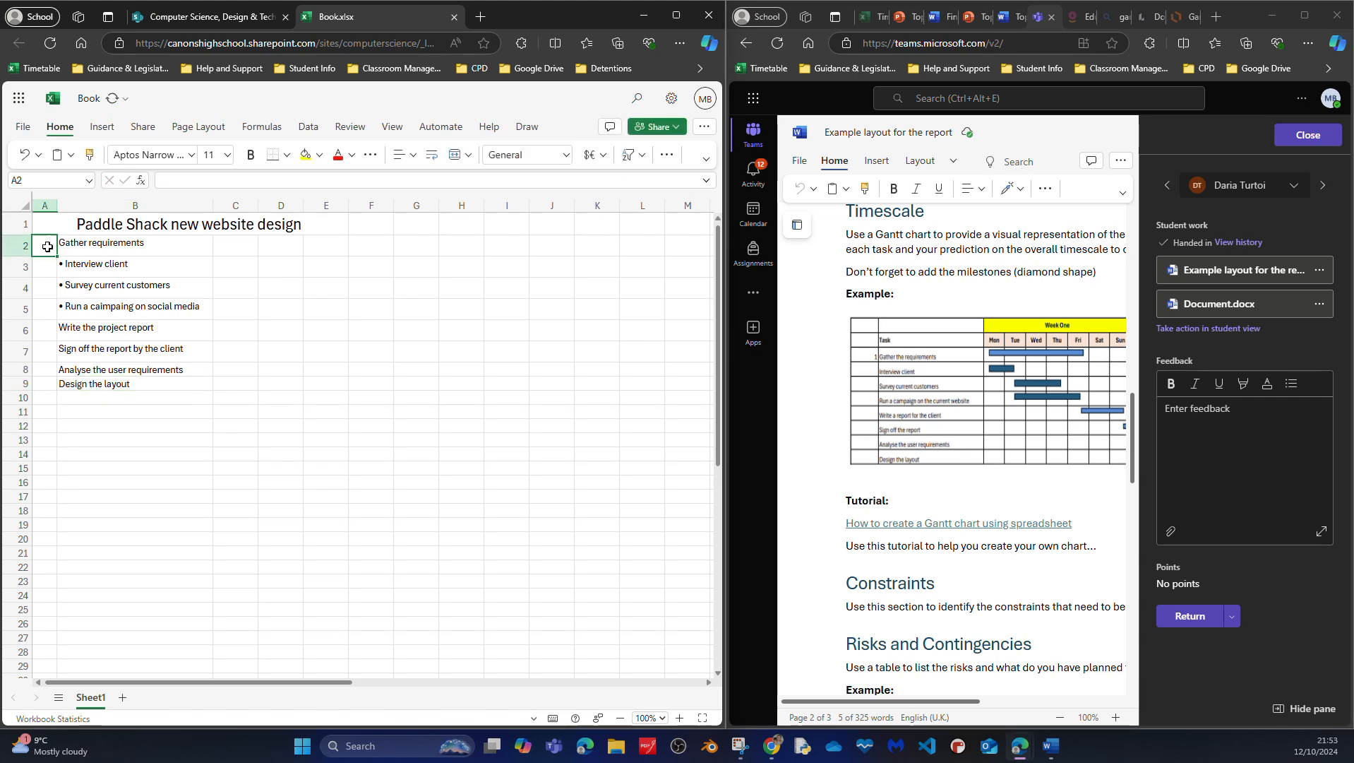
type("1")
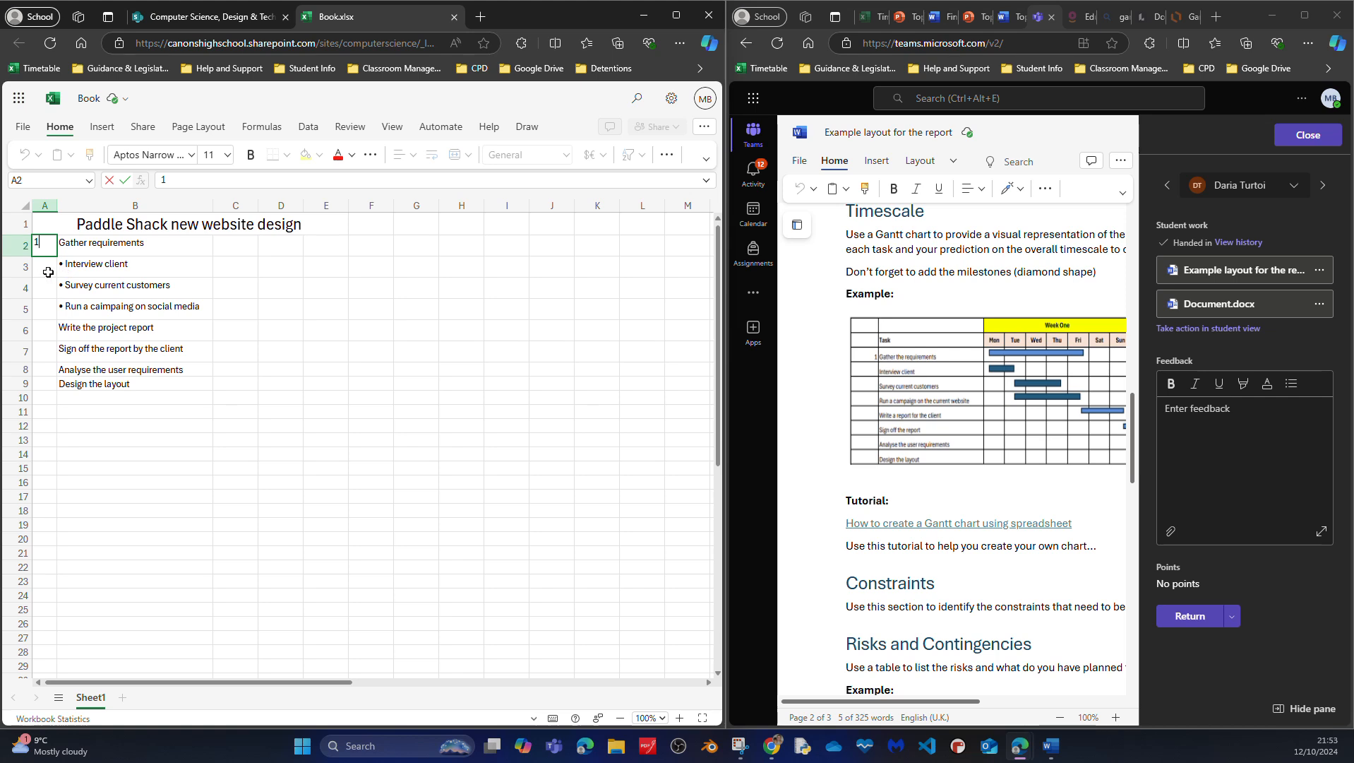
key("Return")
type("1.1")
key("Return")
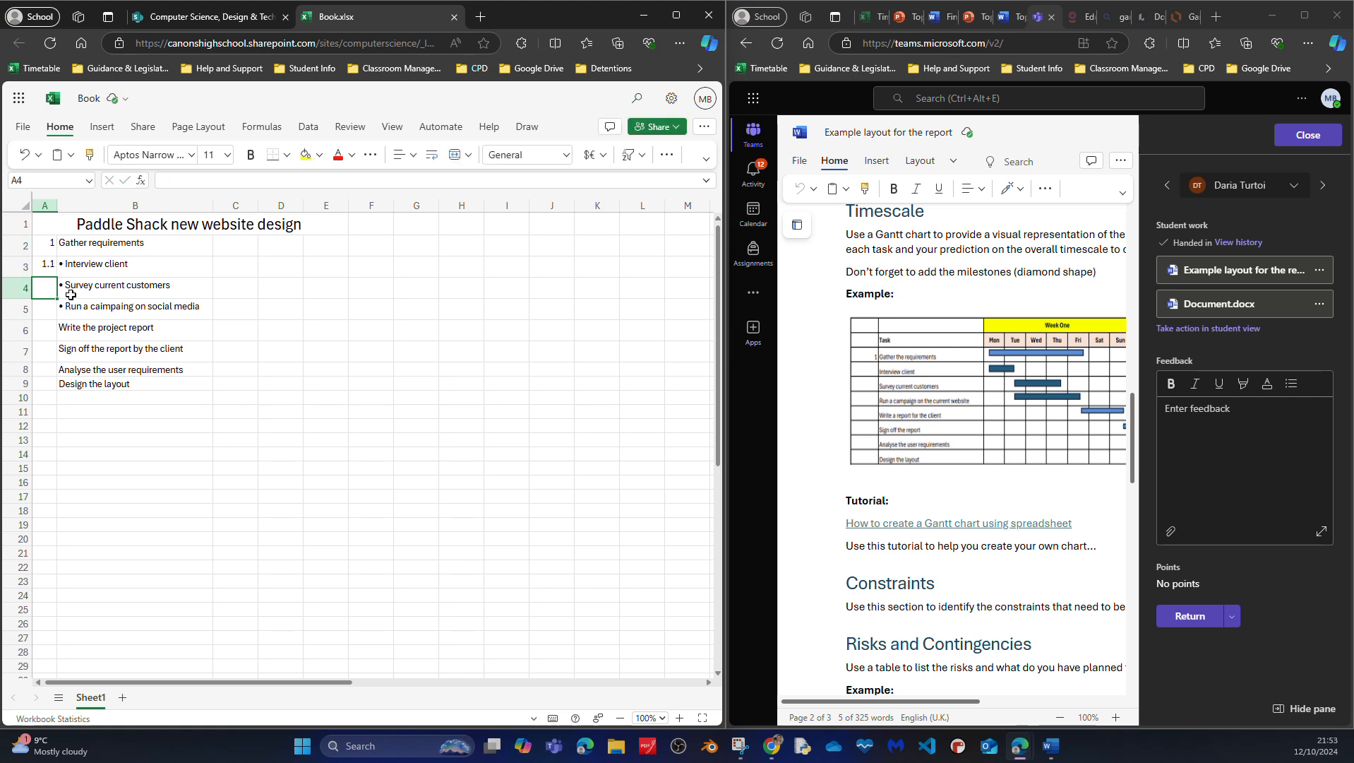
type("1.2")
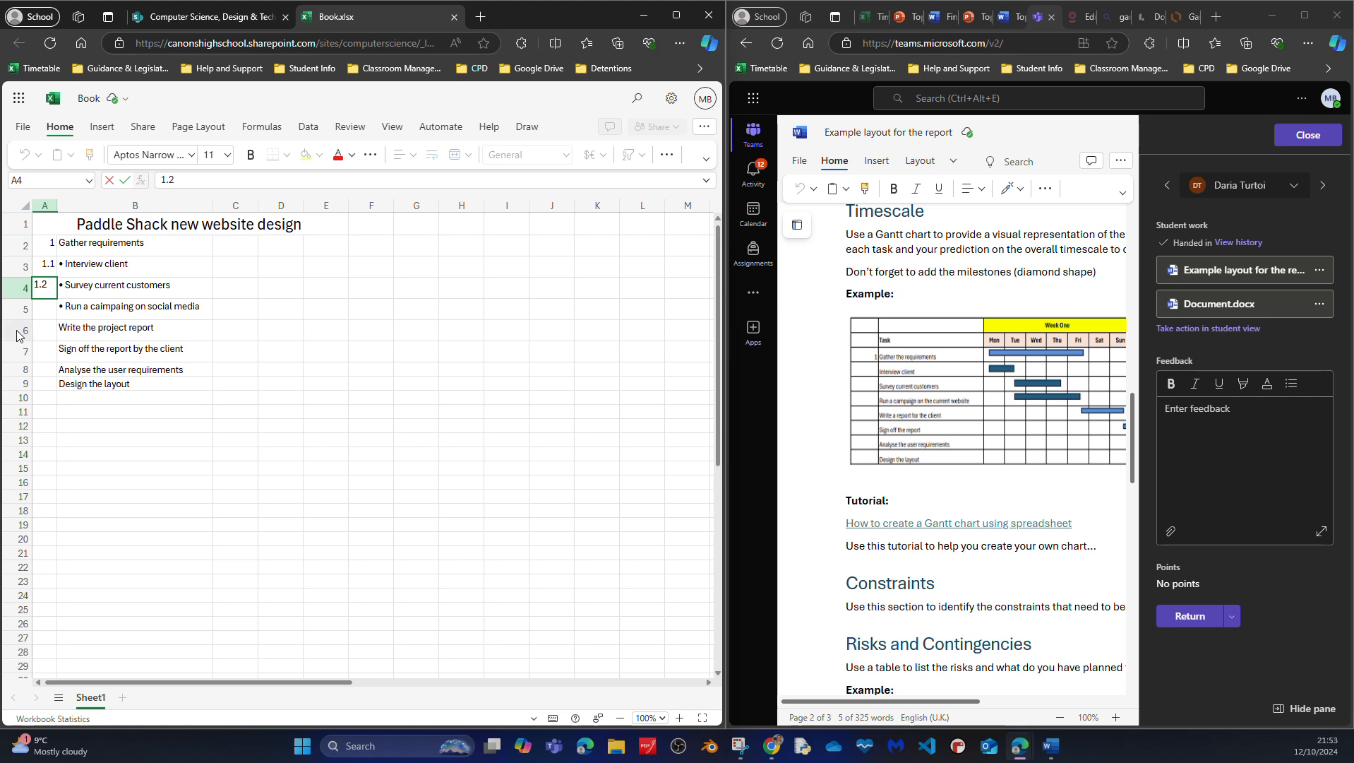
left_click(44, 313)
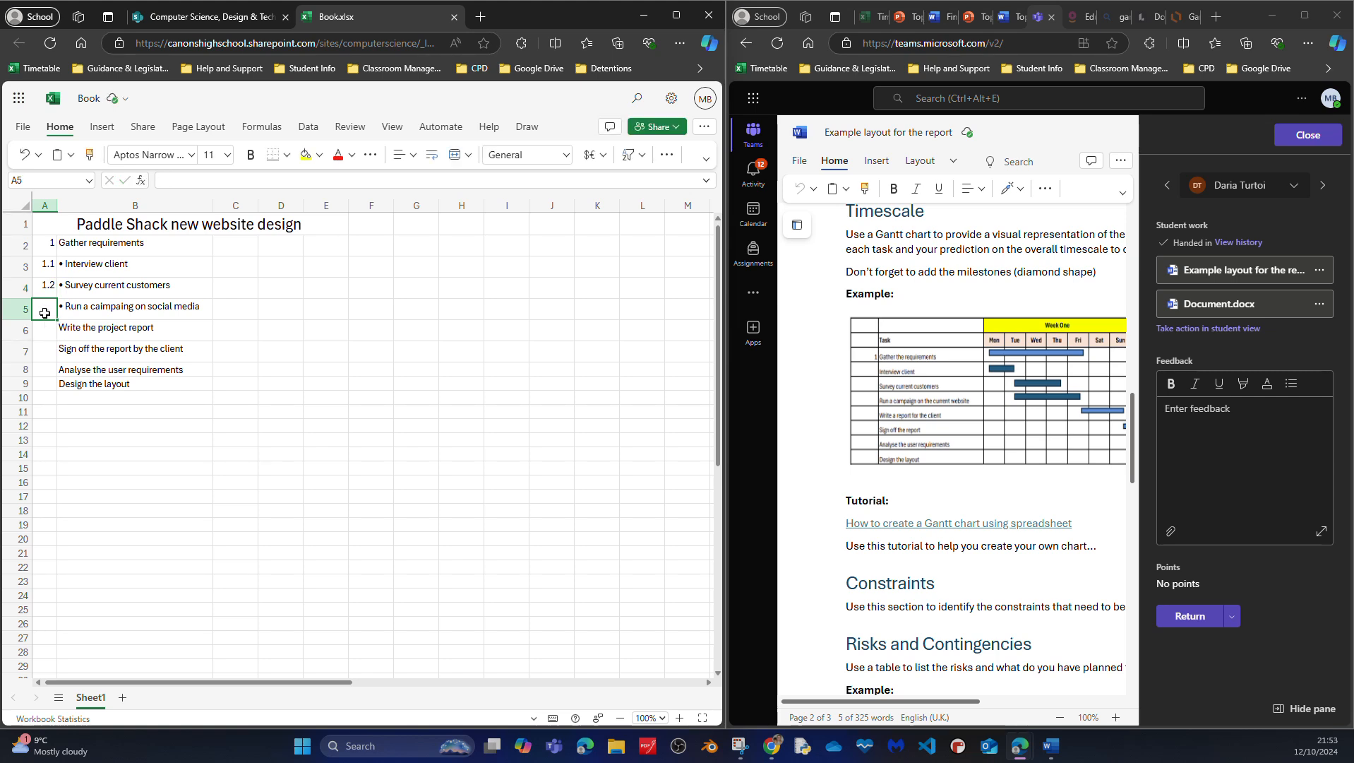
type("1.3")
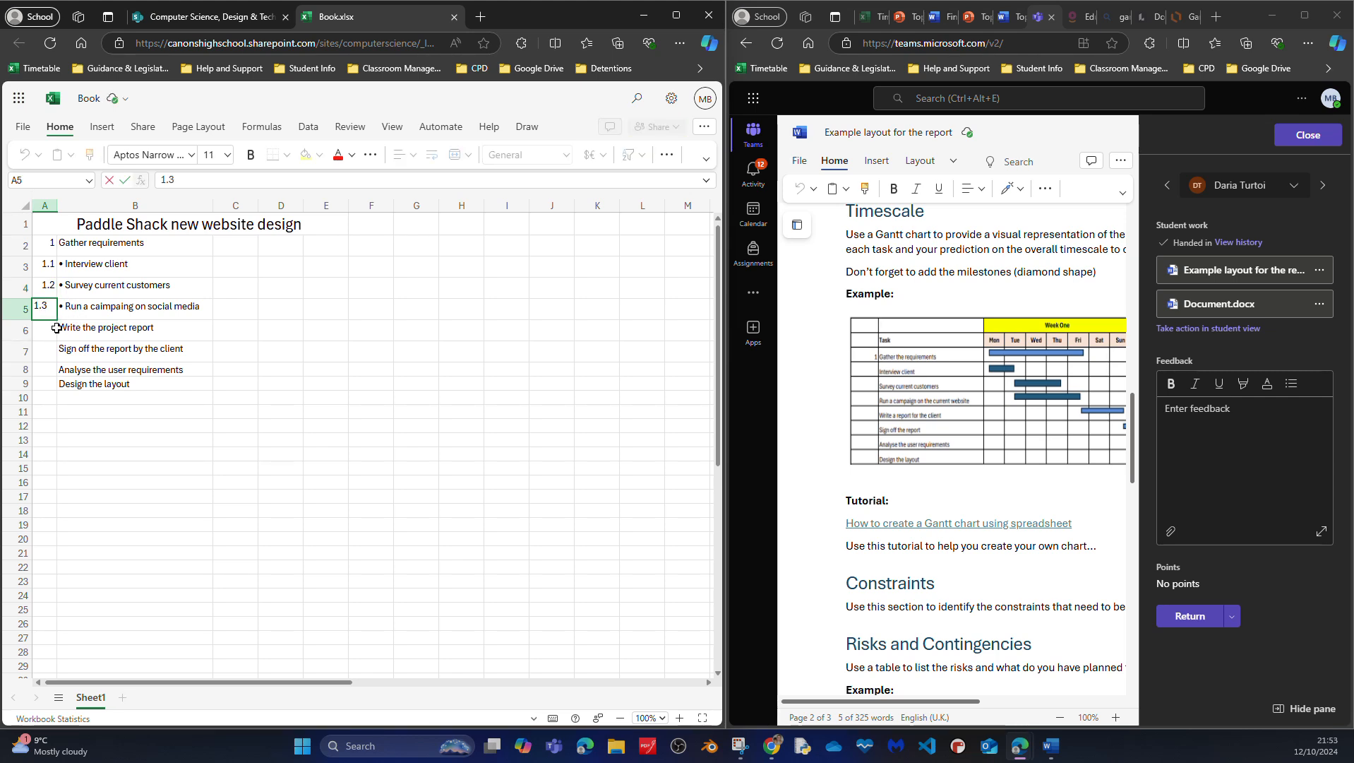
Number the remaining tasks 2, 3, 4 and 5 in cells A6 to A9
left_click(51, 335)
type("2")
key("Return")
type("3")
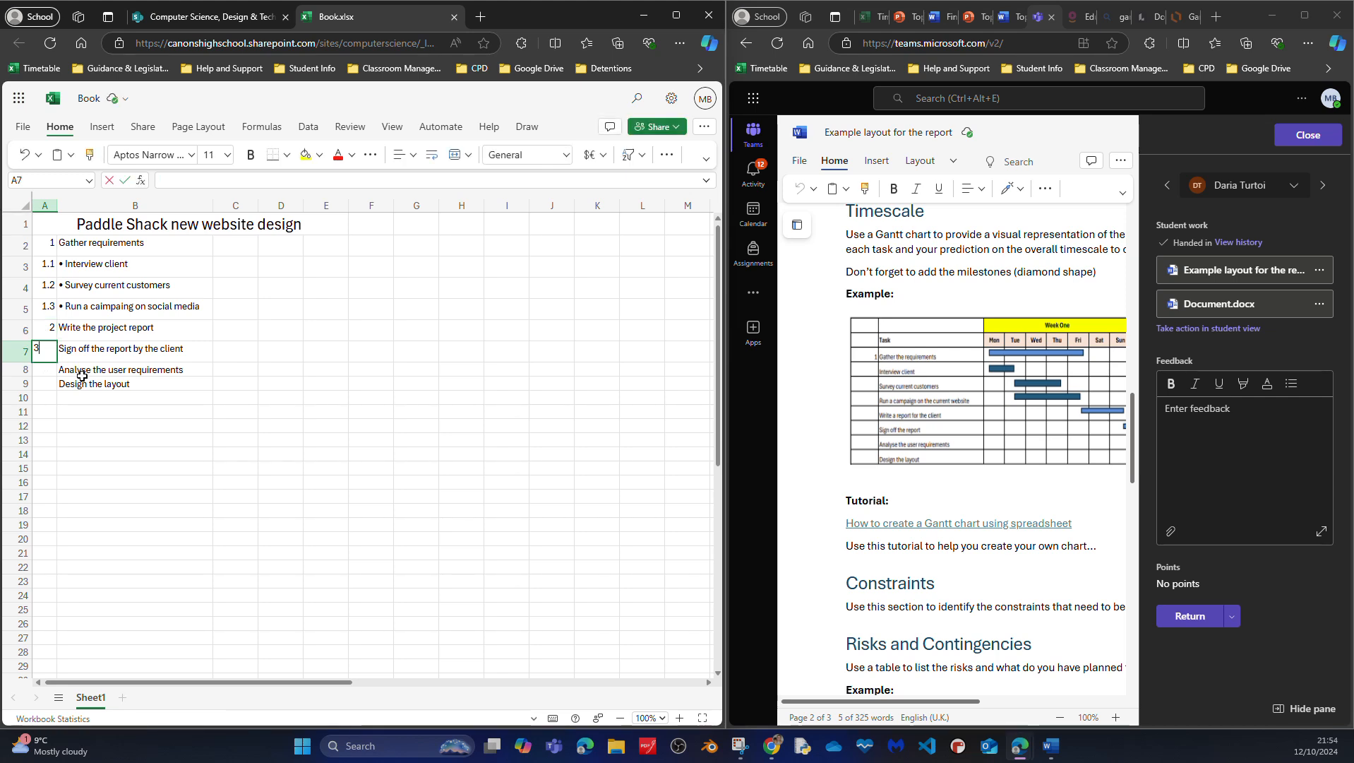
left_click(40, 368)
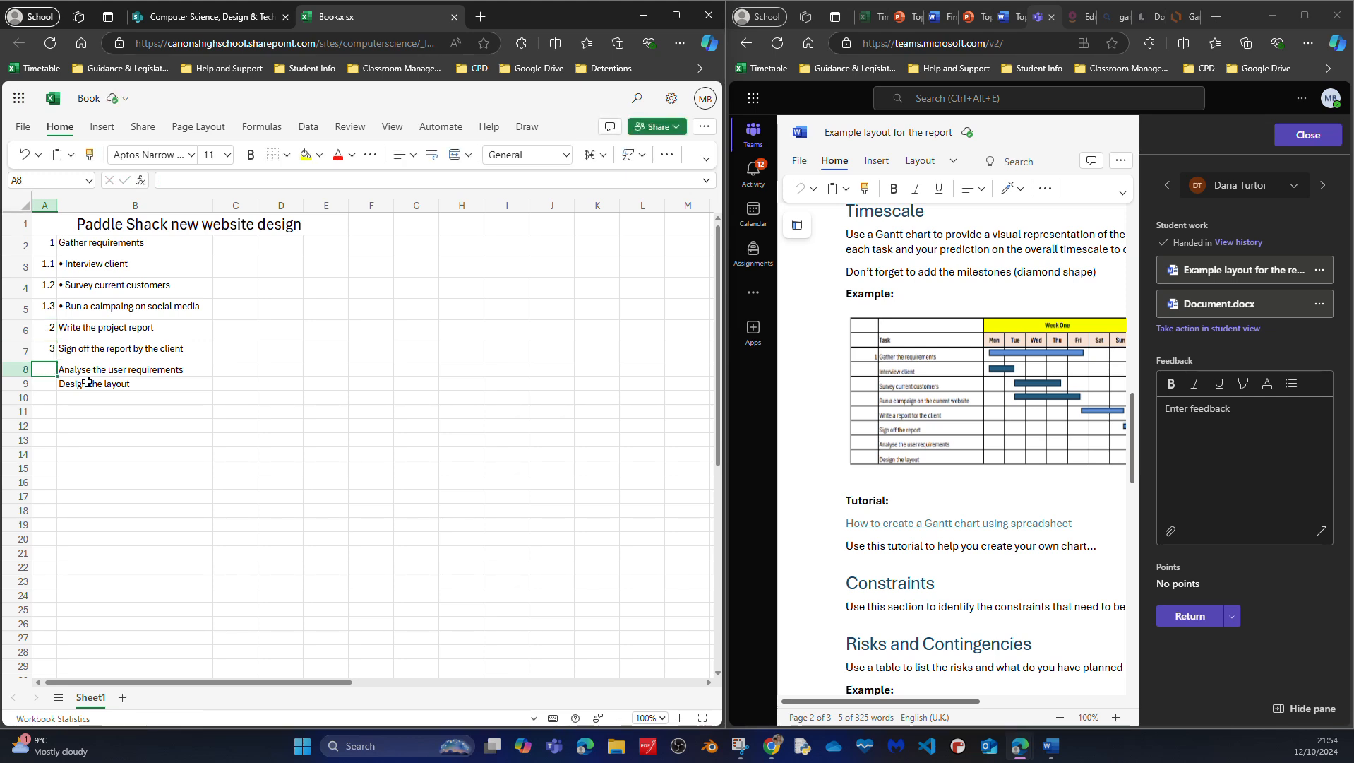
type("4")
left_click(52, 384)
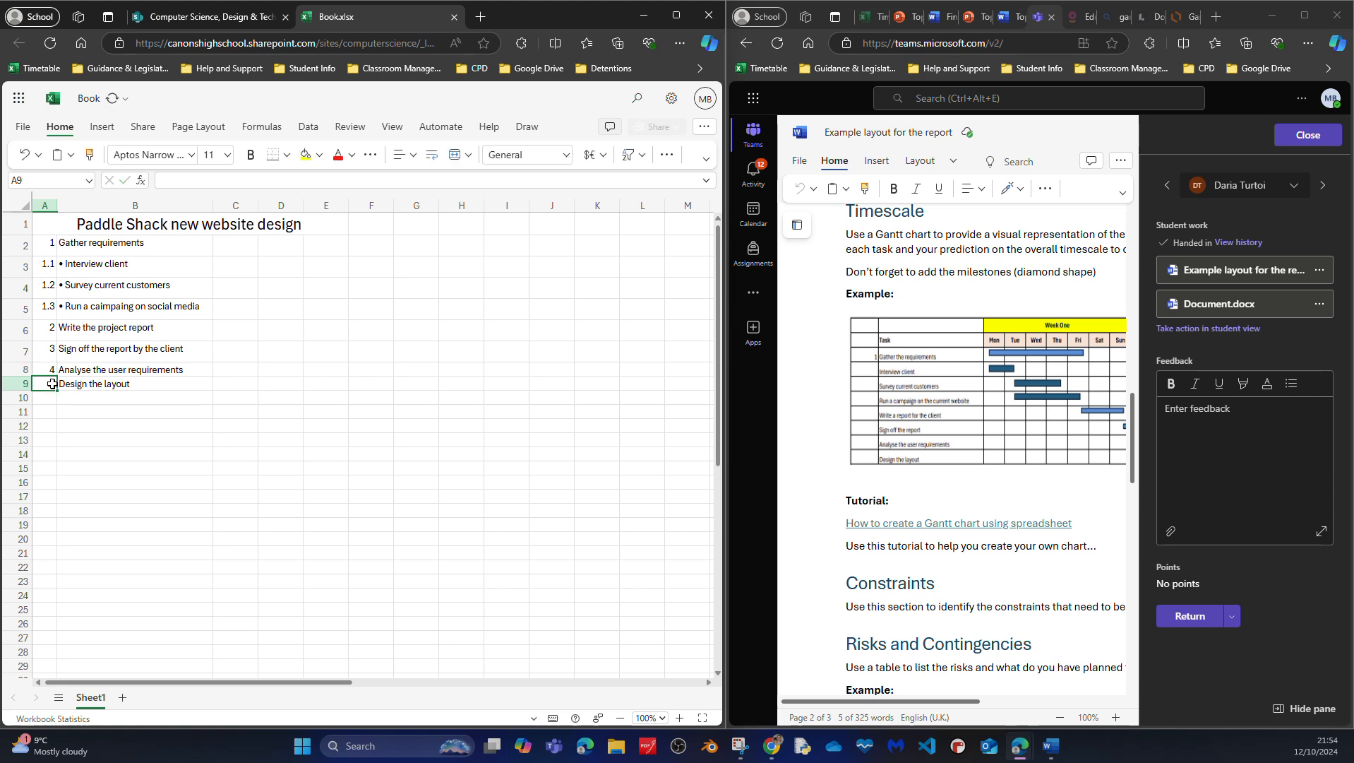
type("5")
left_click(105, 382)
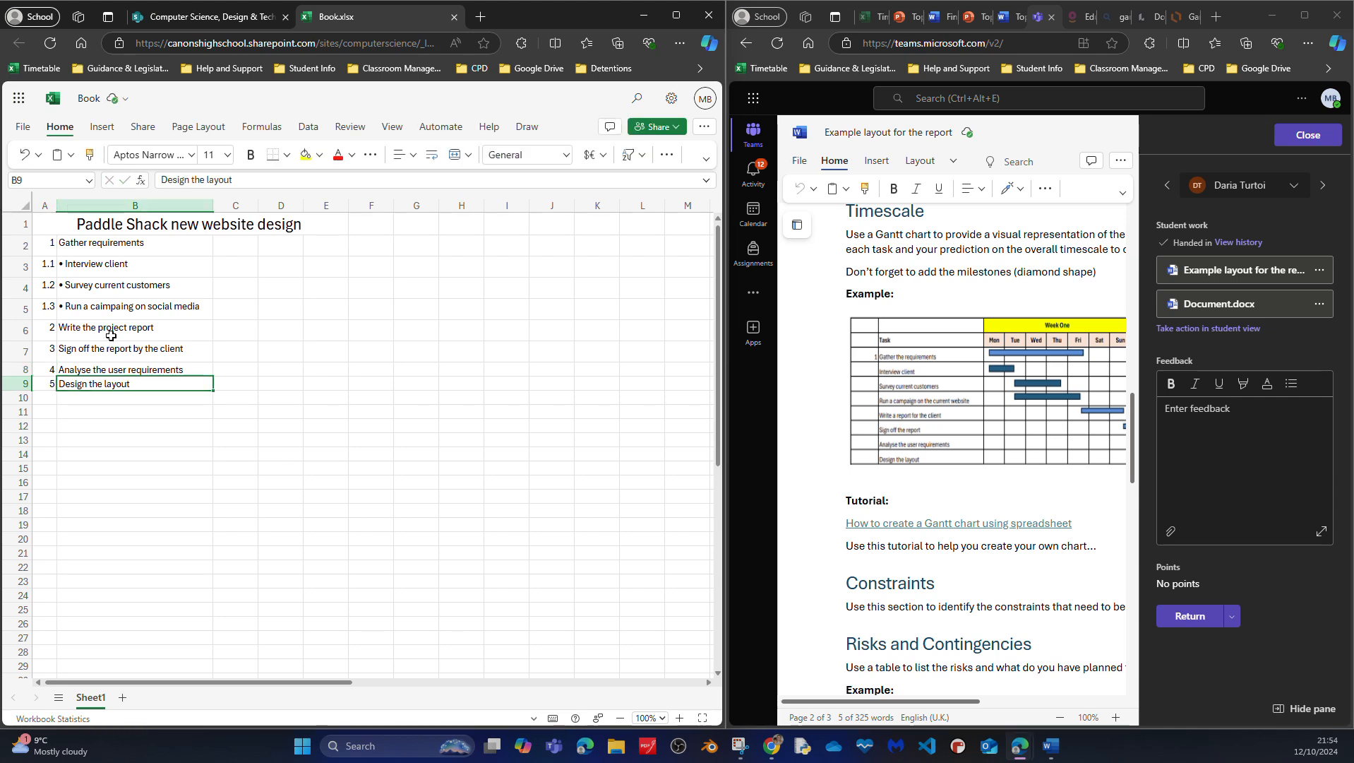
Insert two blank rows above the "Gather requirements" row
left_click(86, 245)
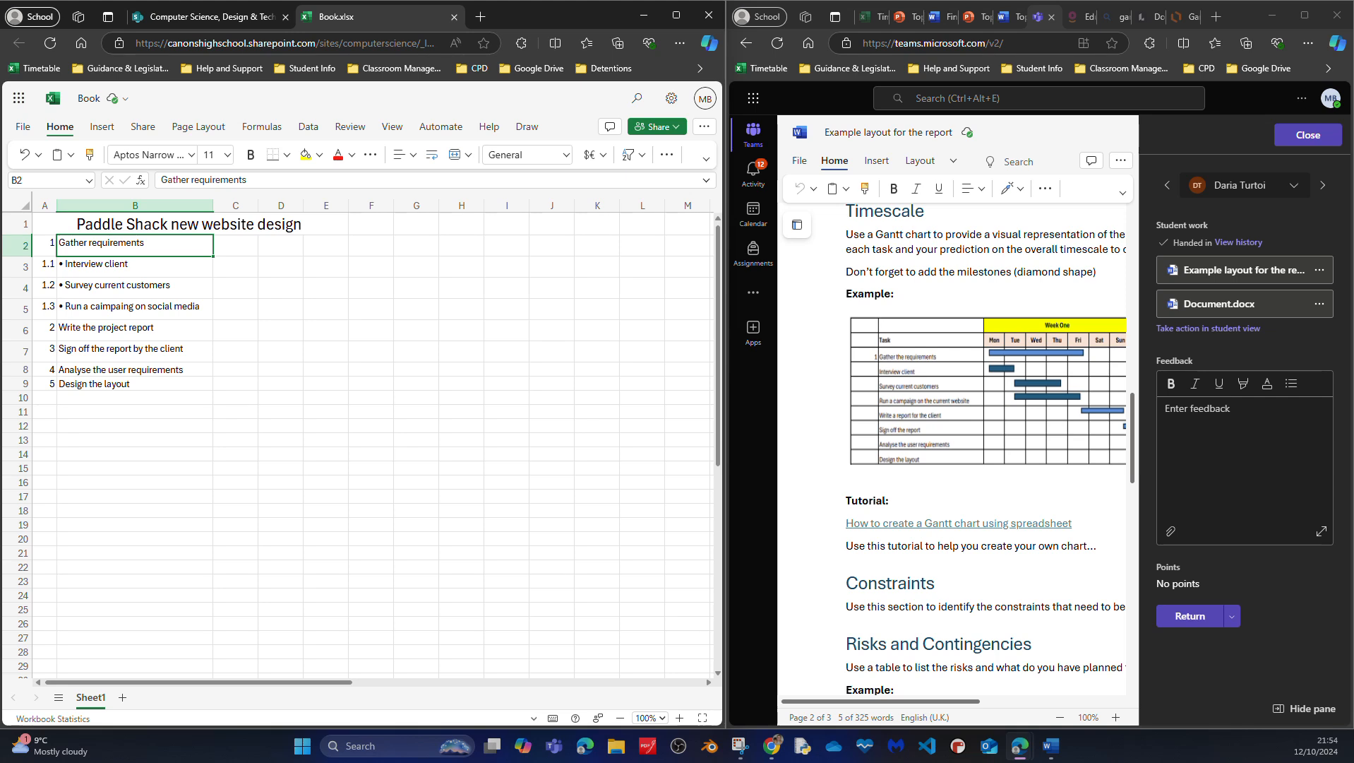
left_click(21, 253)
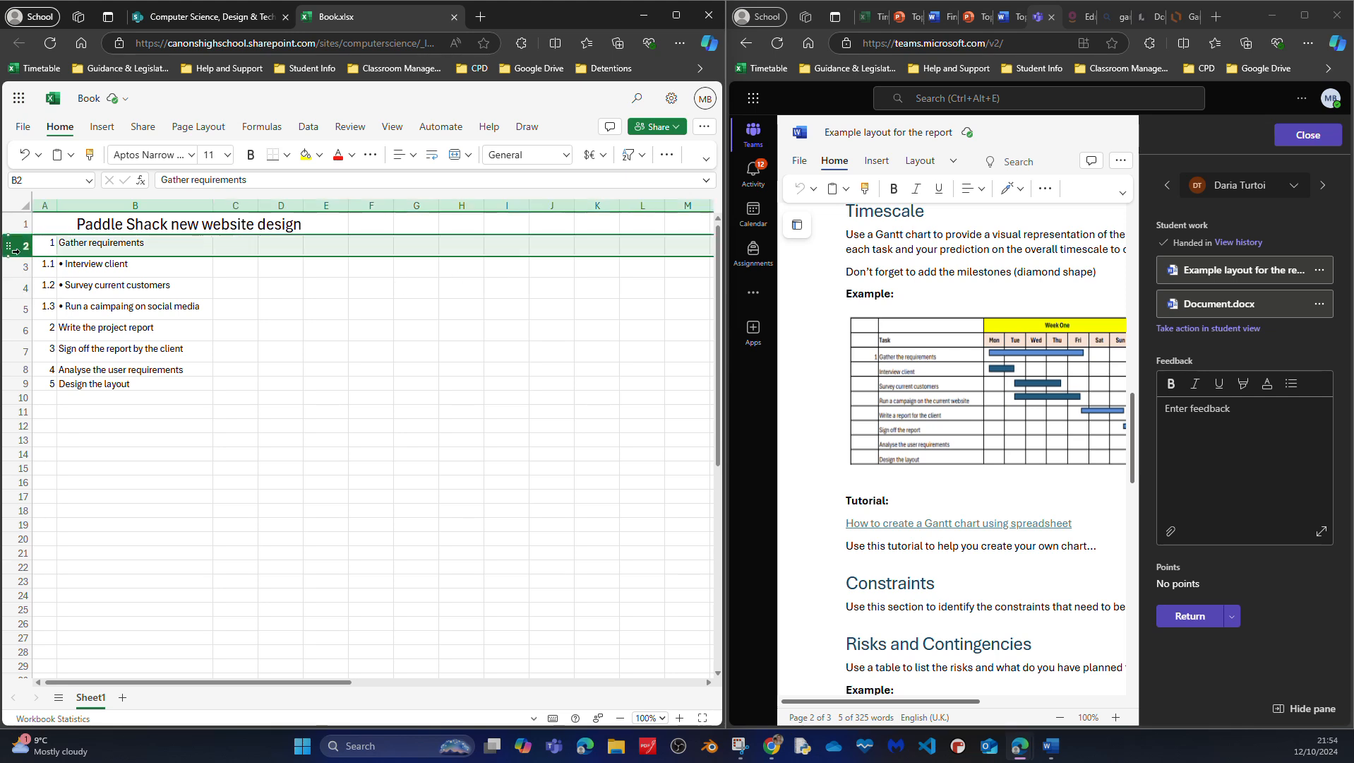
right_click(21, 254)
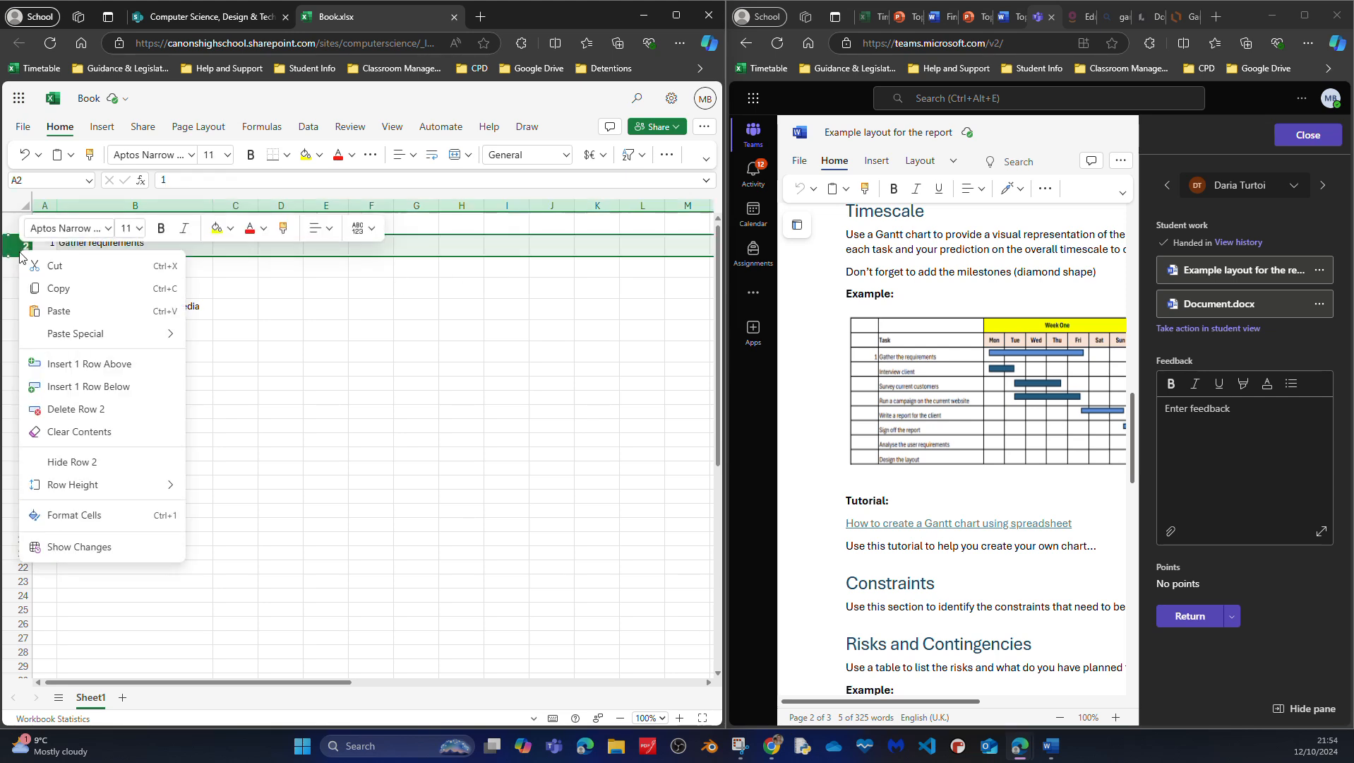
left_click(85, 368)
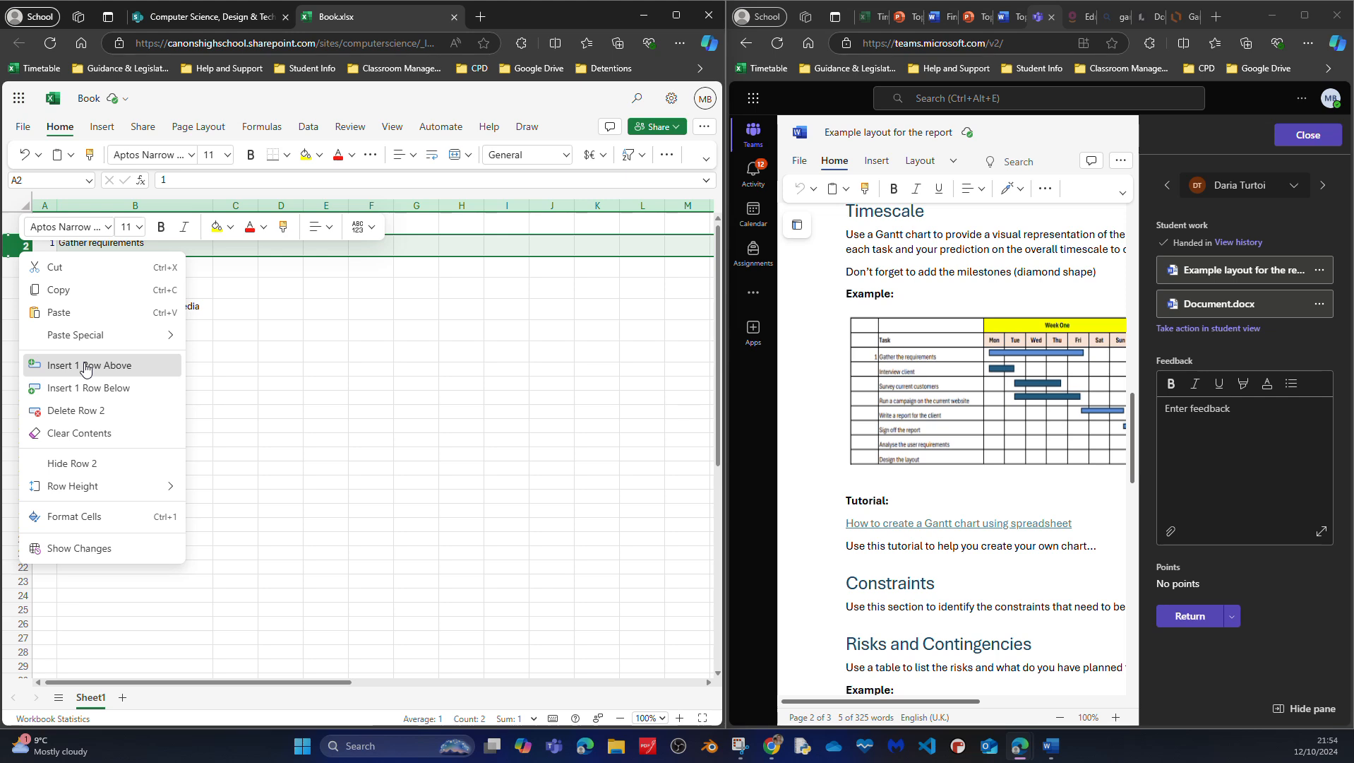
right_click(12, 247)
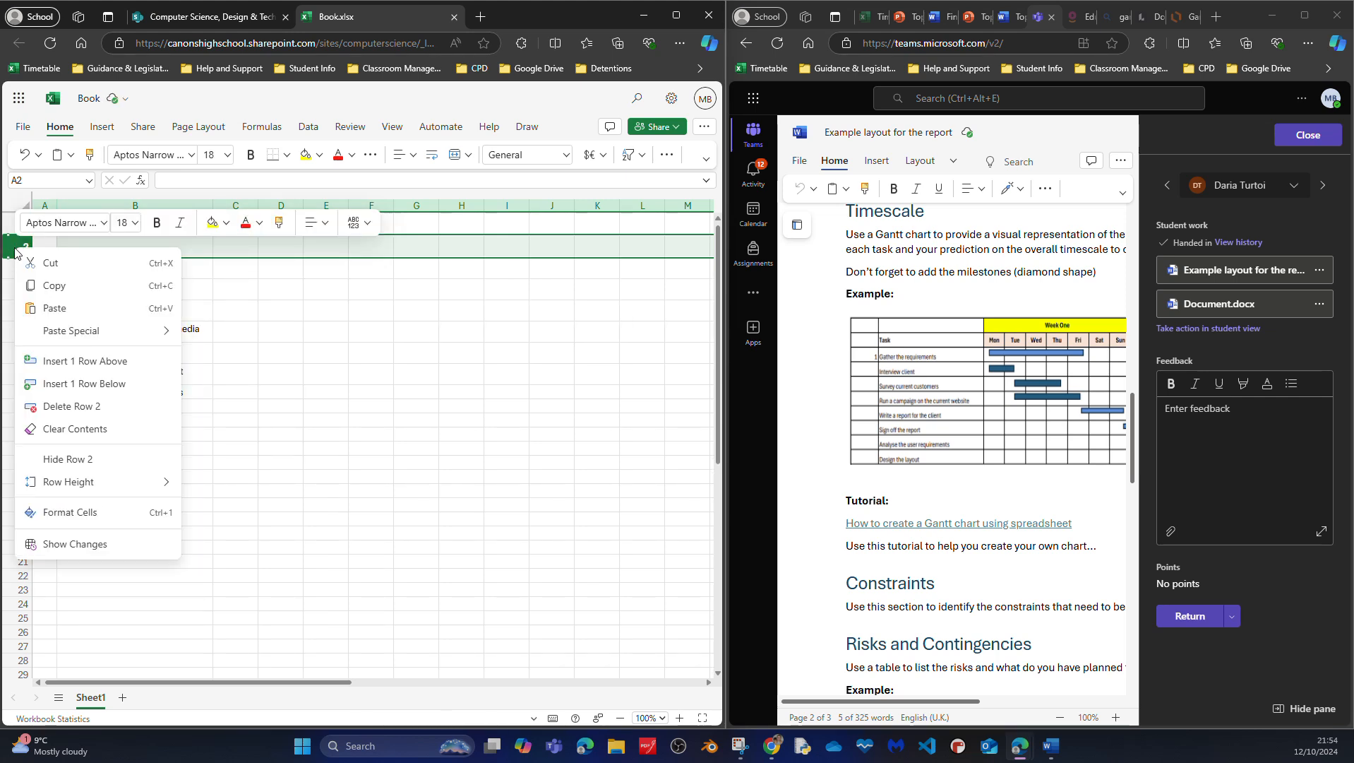
left_click(66, 361)
Enter the column heading "Task Name" in cell B3 above the task list
left_click(125, 275)
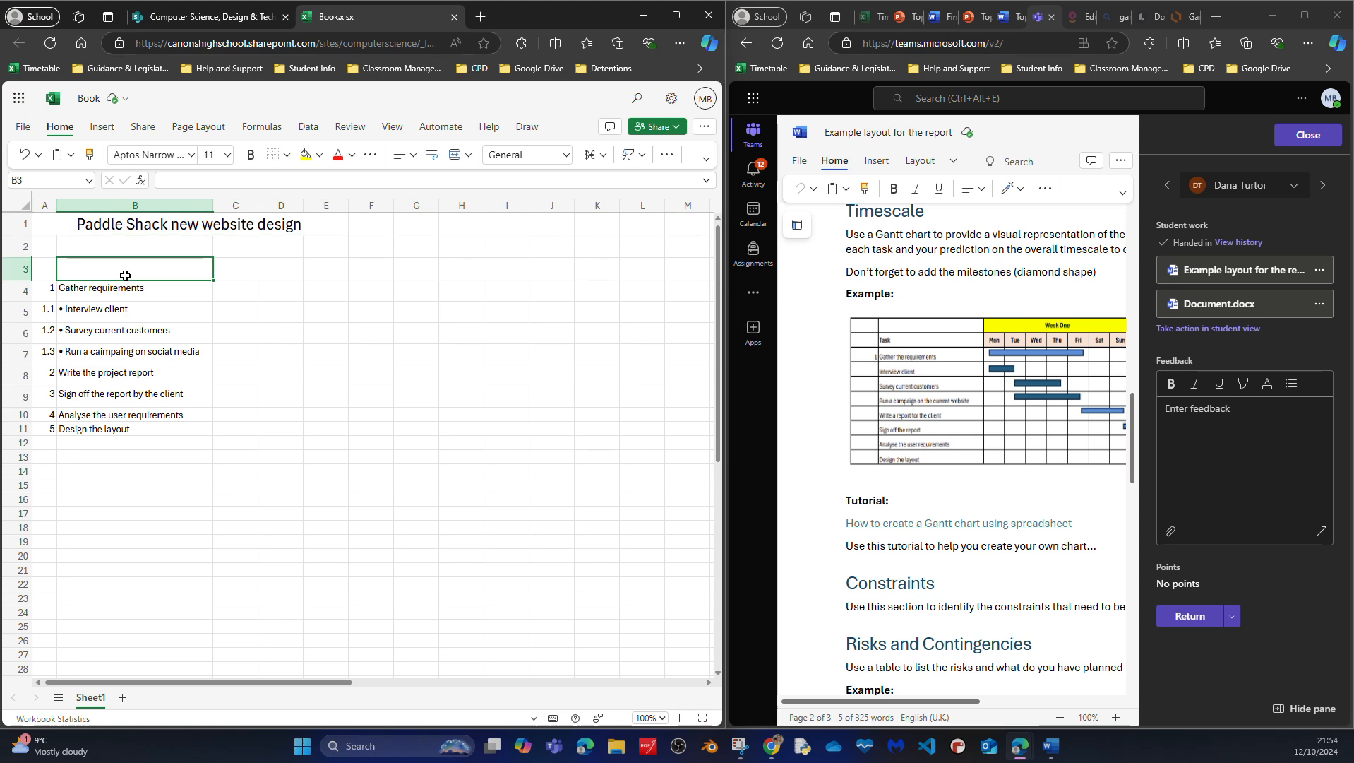
double_click(125, 275)
type("Taks")
key("BackSpace")
key("BackSpace")
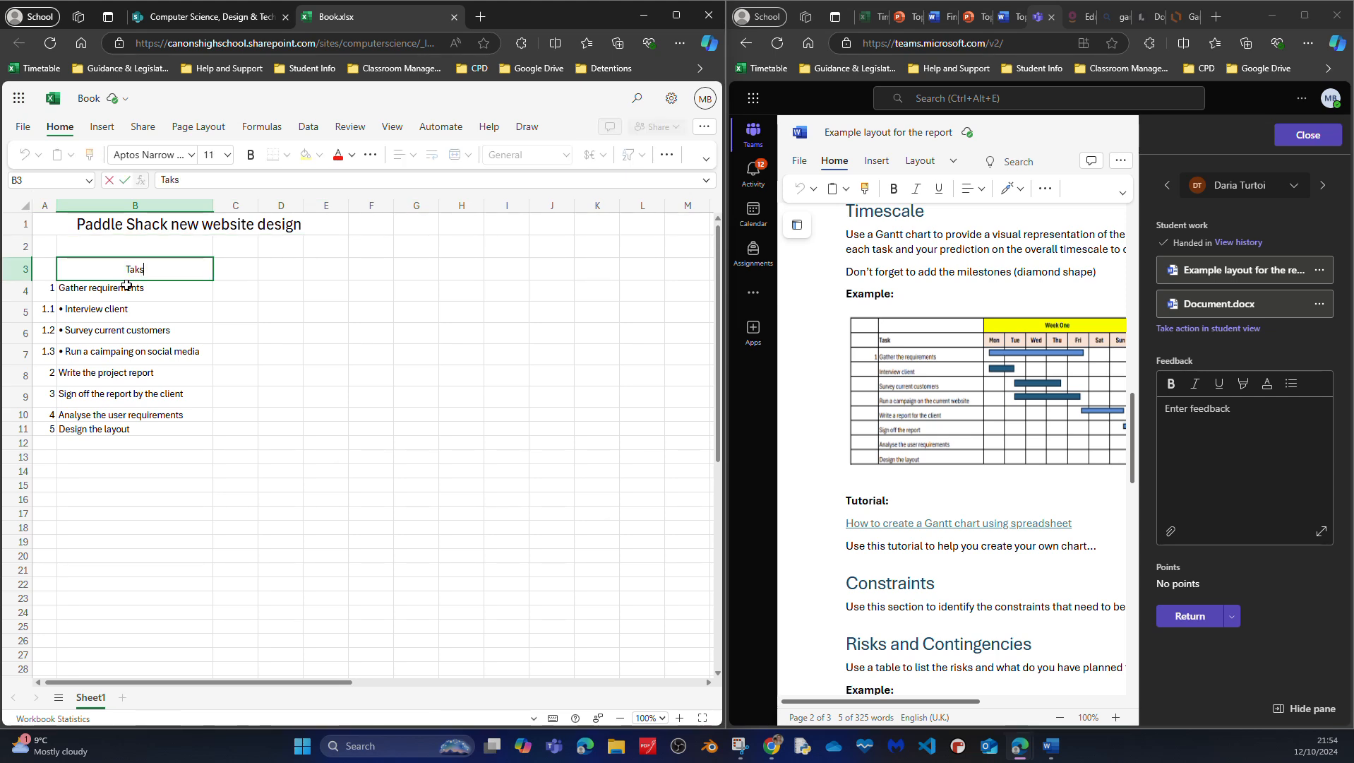
type("sk Name")
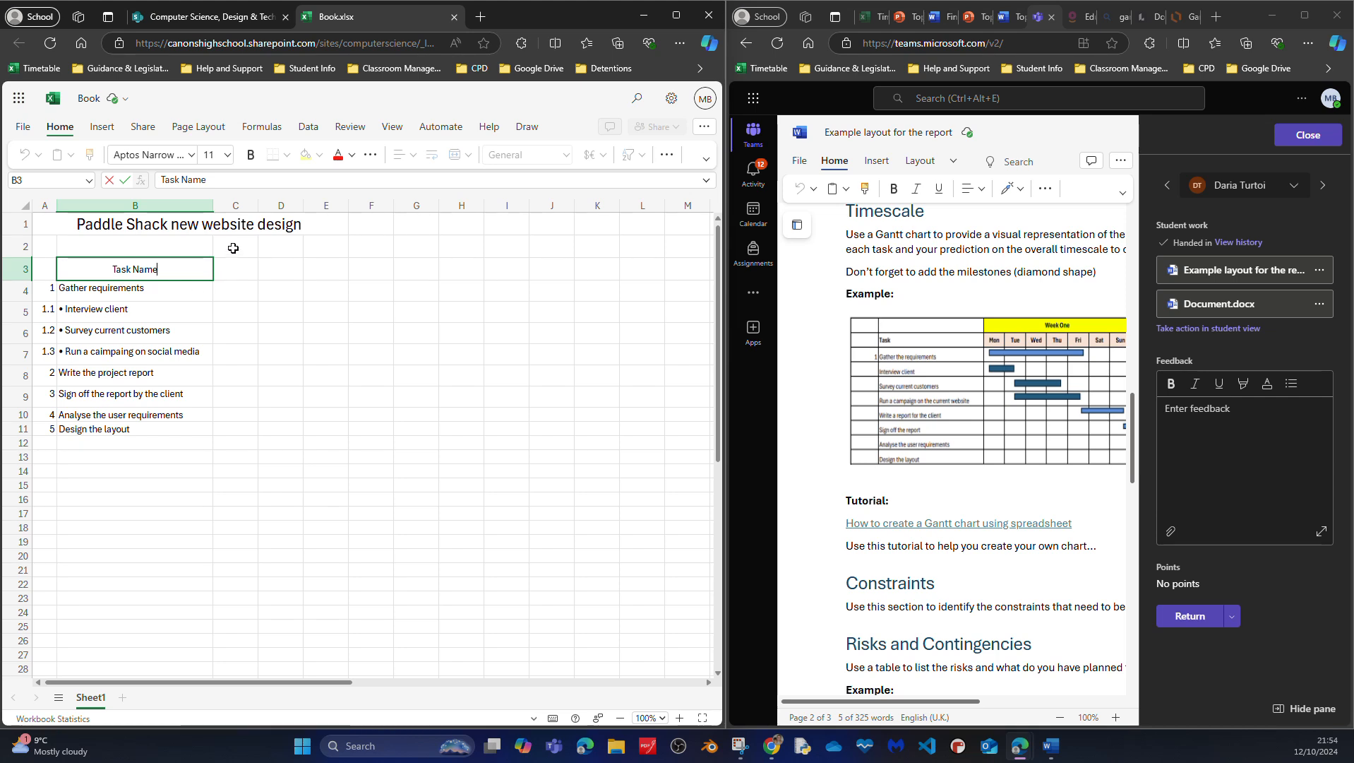
left_click(238, 250)
Enter the day headings "Mon", "Tue" and "Wed" in cells C3 to E3
left_click(250, 272)
double_click(250, 272)
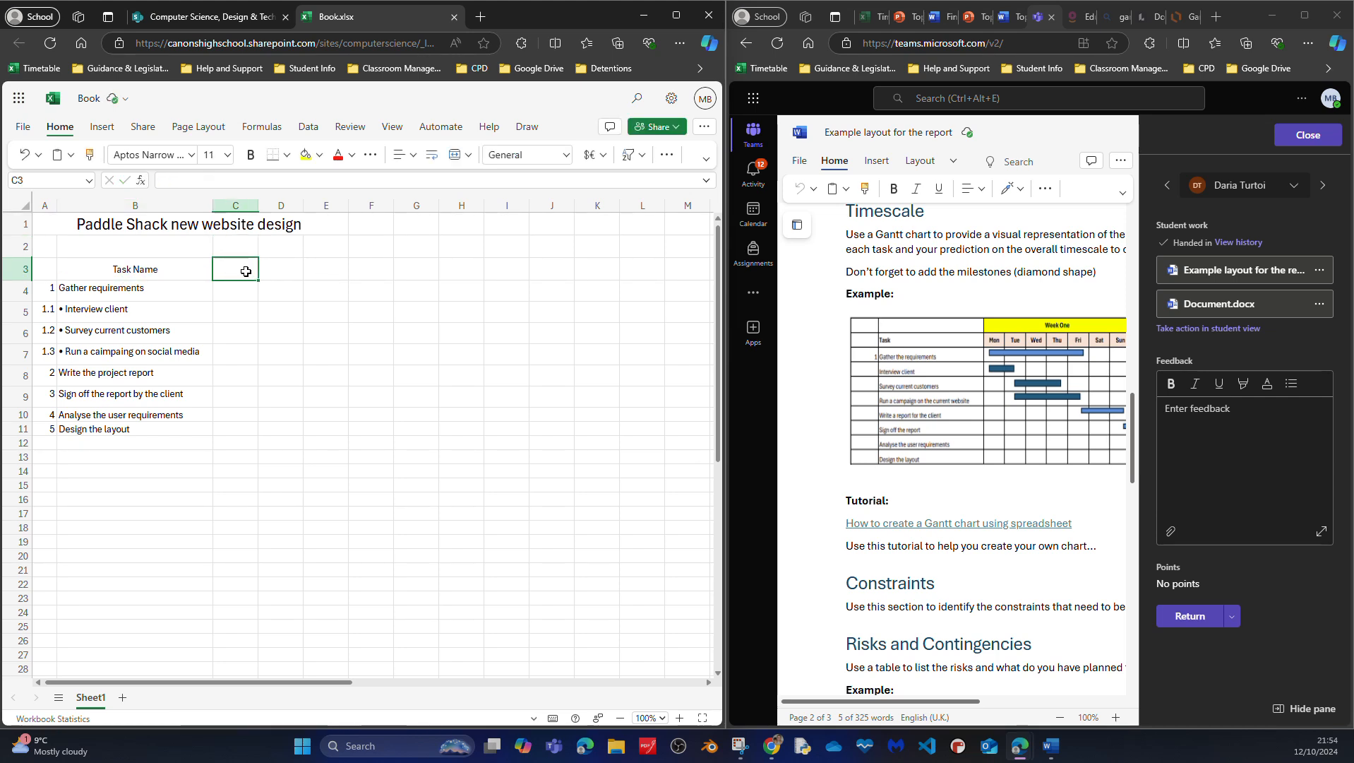
type("Mon")
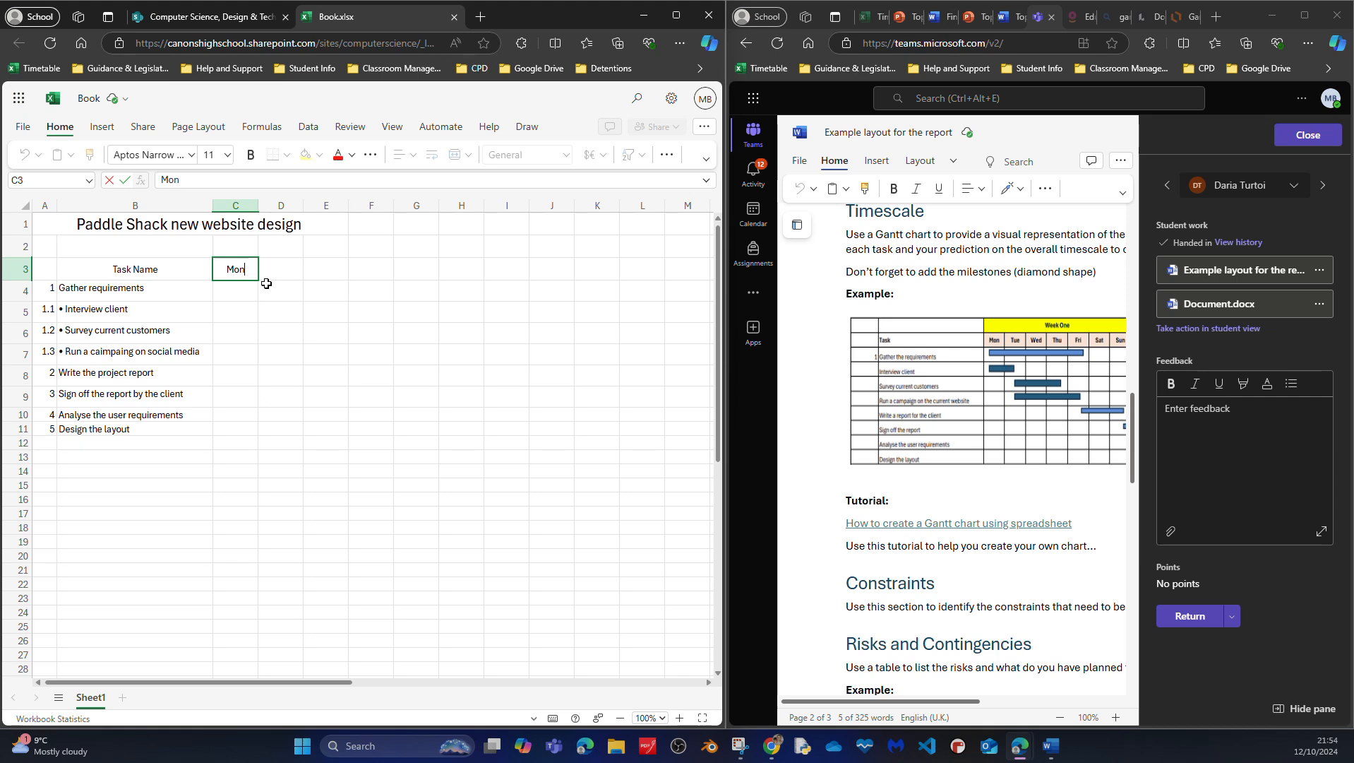
left_click(272, 270)
double_click(273, 270)
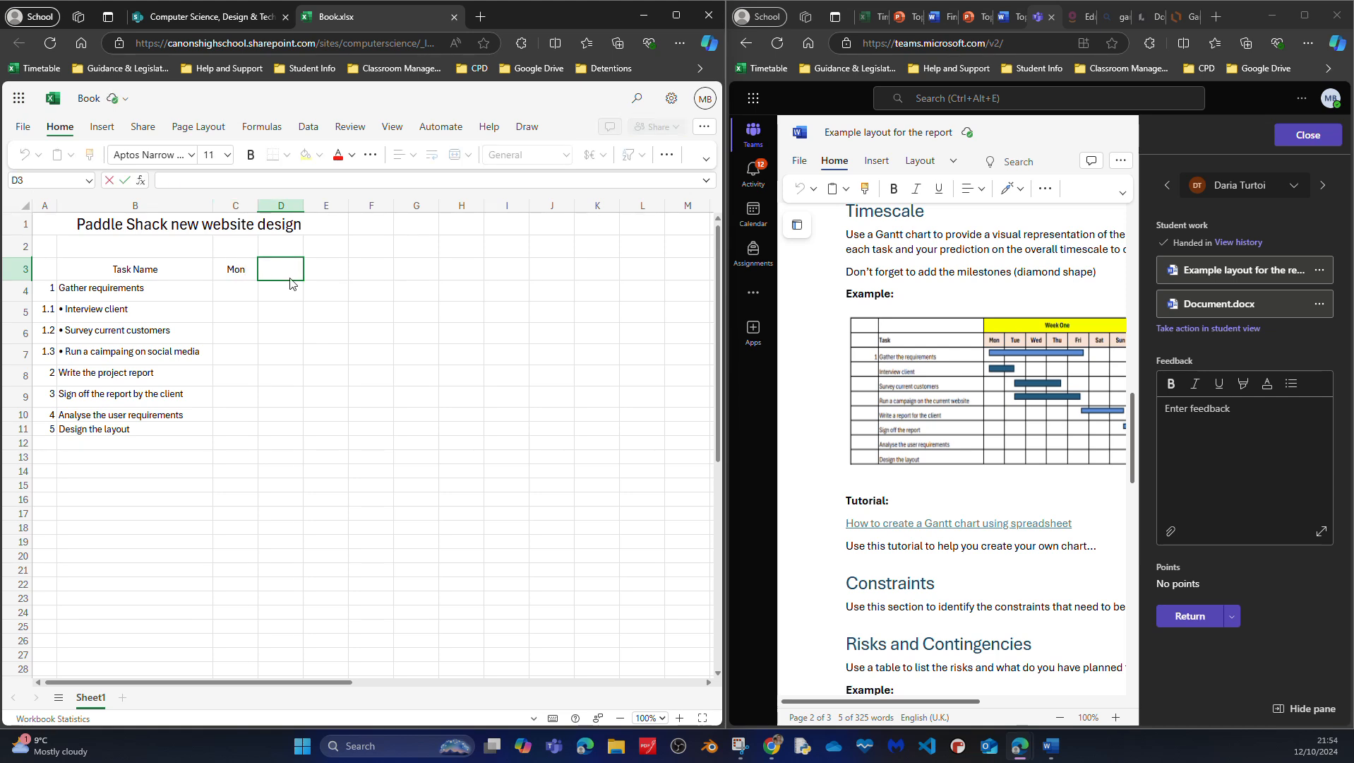
type("Tues")
key("BackSpace")
left_click(339, 267)
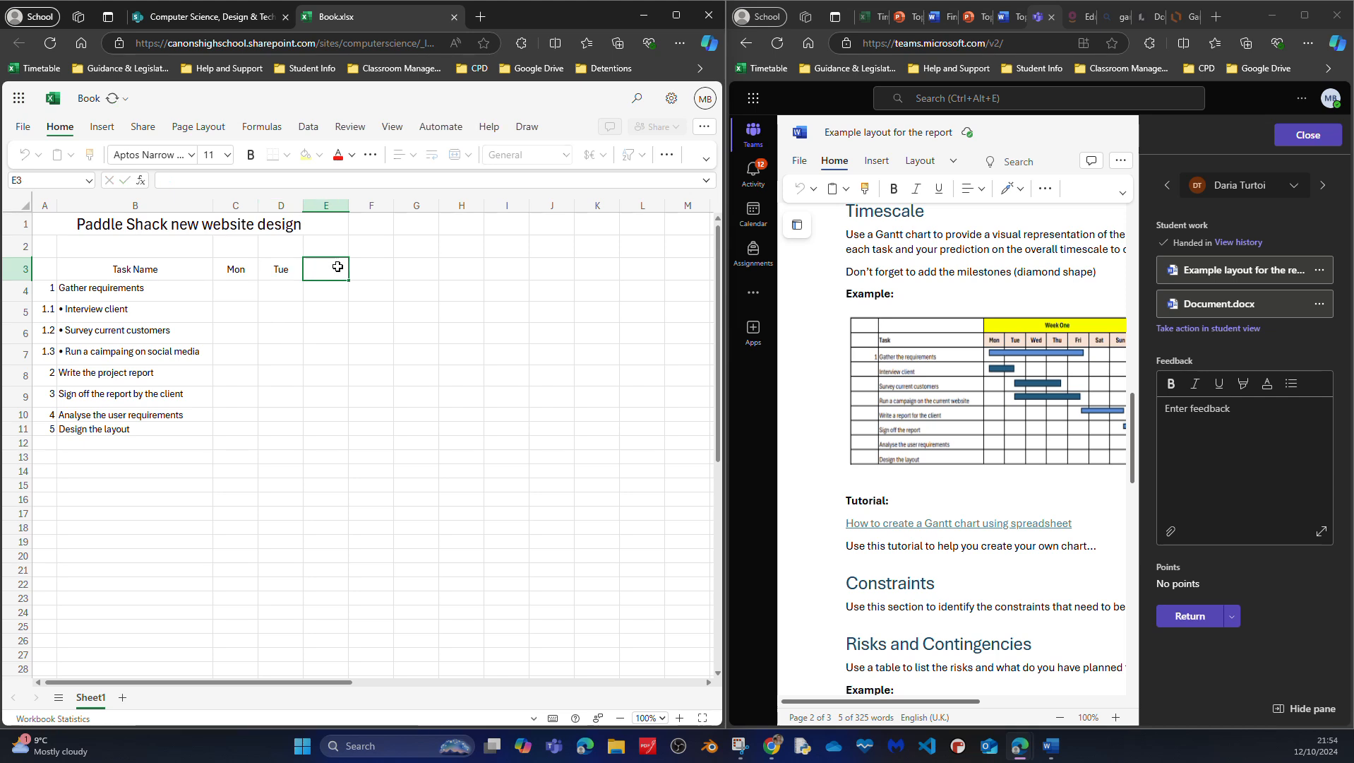
type("Wed")
Enter the day headings "Thu", "Fri", "Sat" and "Sun" in cells F3 to I3
left_click(370, 267)
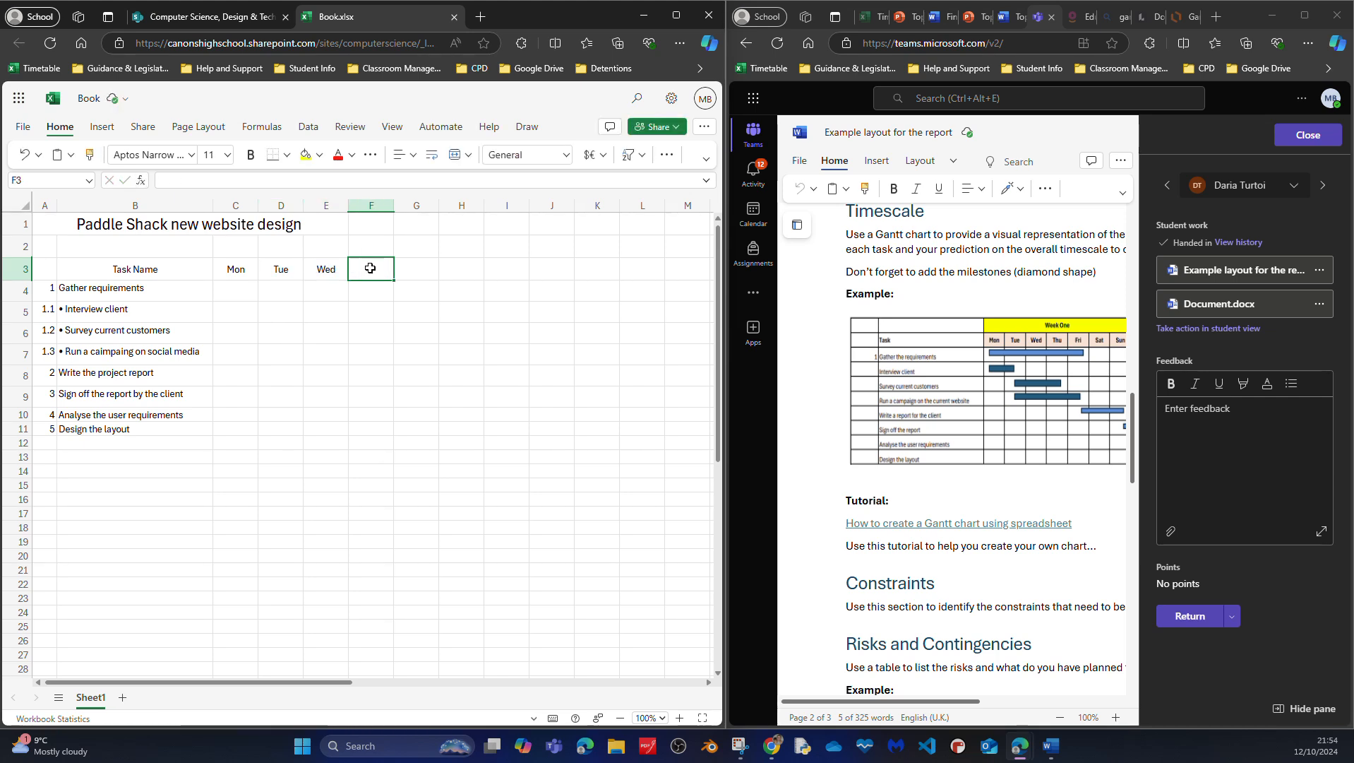
type("Thu")
left_click(417, 271)
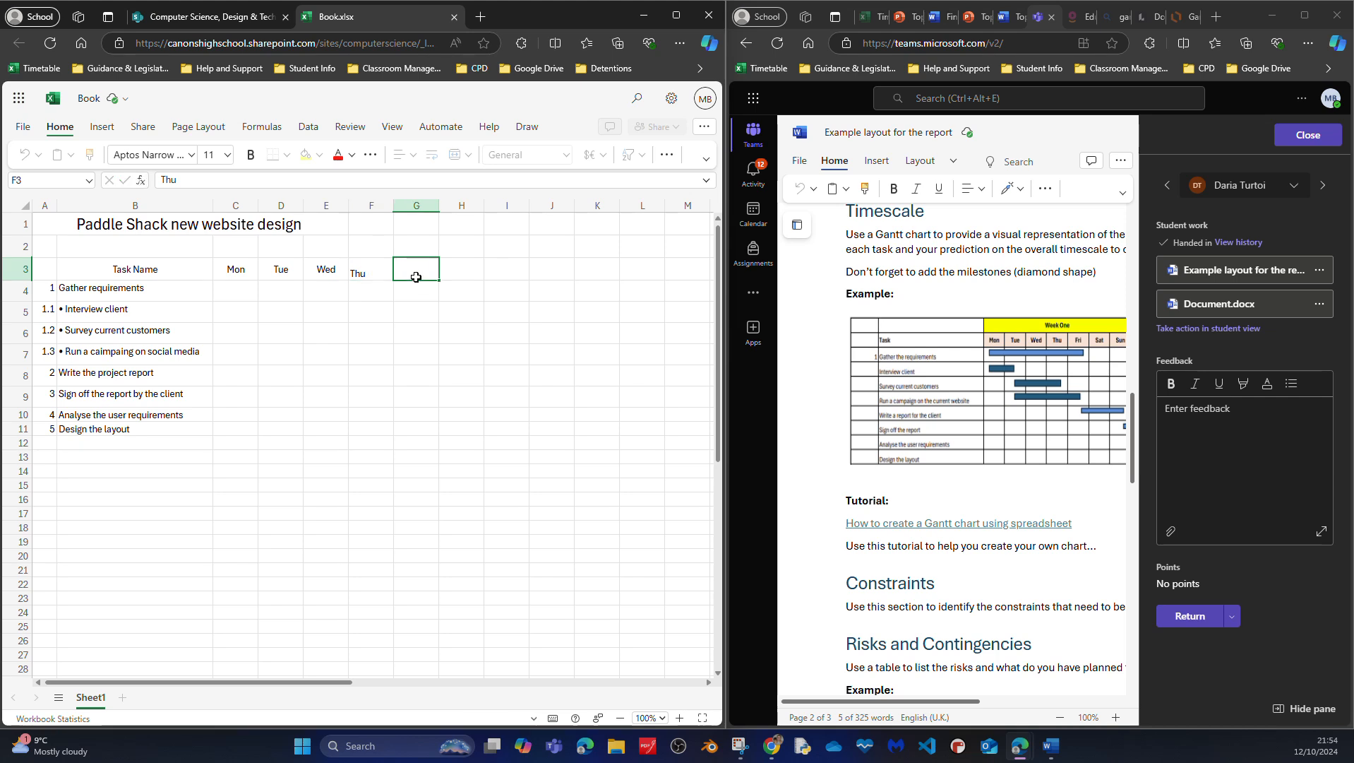
type("Fri")
left_click(459, 268)
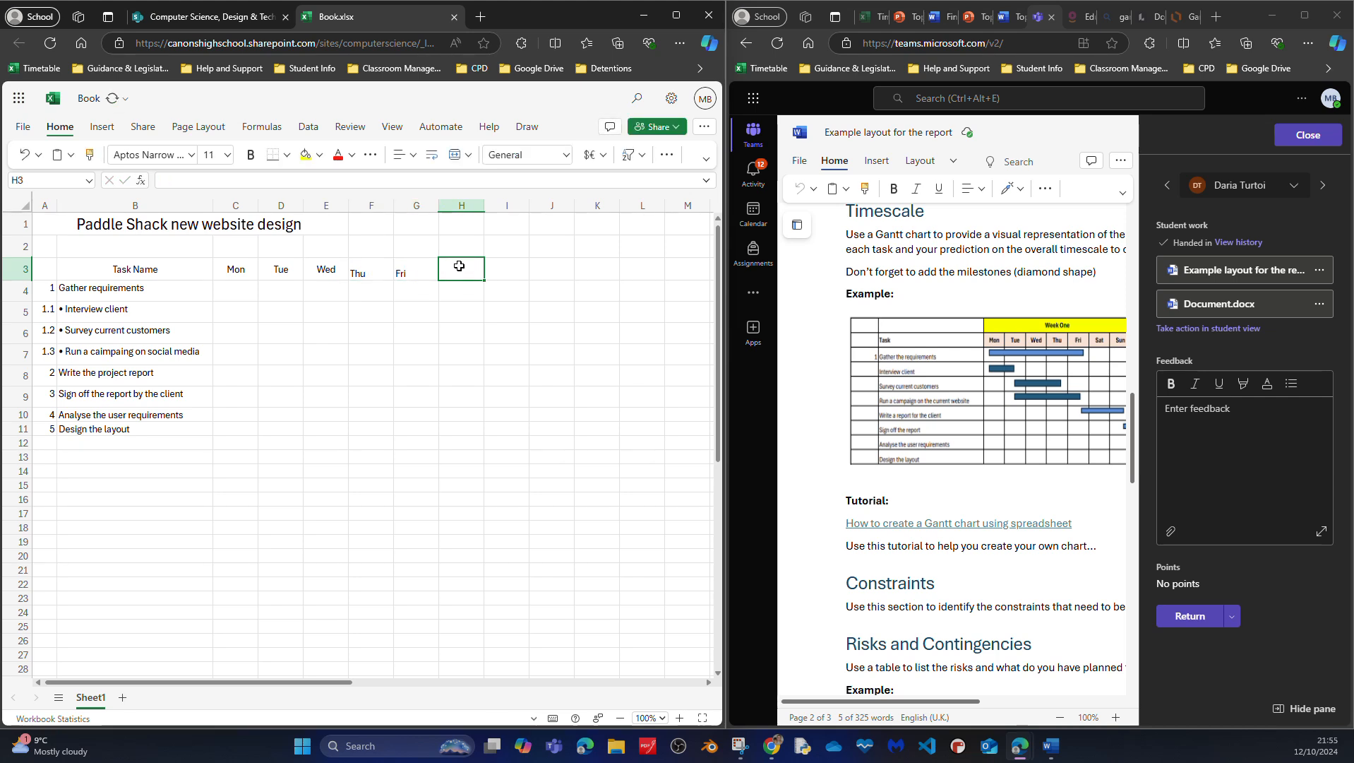
type("Sat")
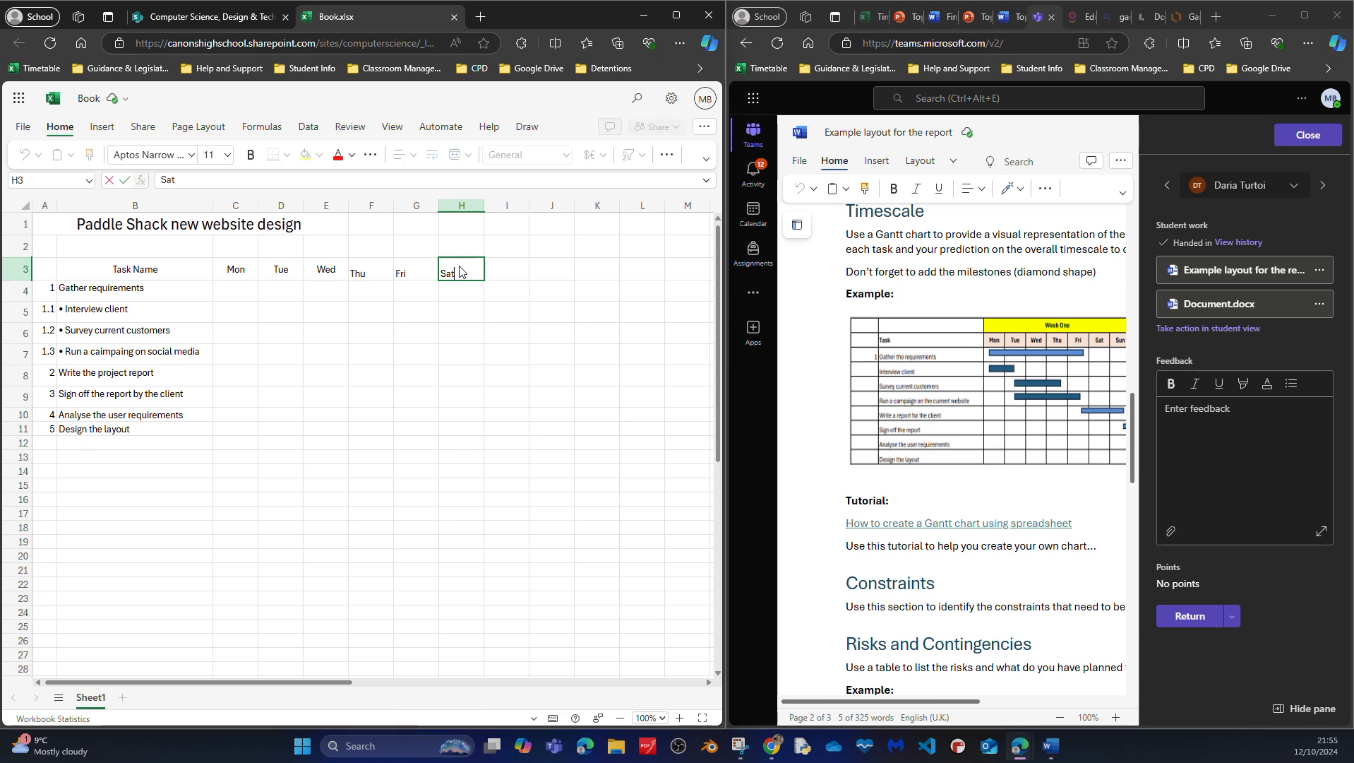
left_click(504, 271)
type("Sun")
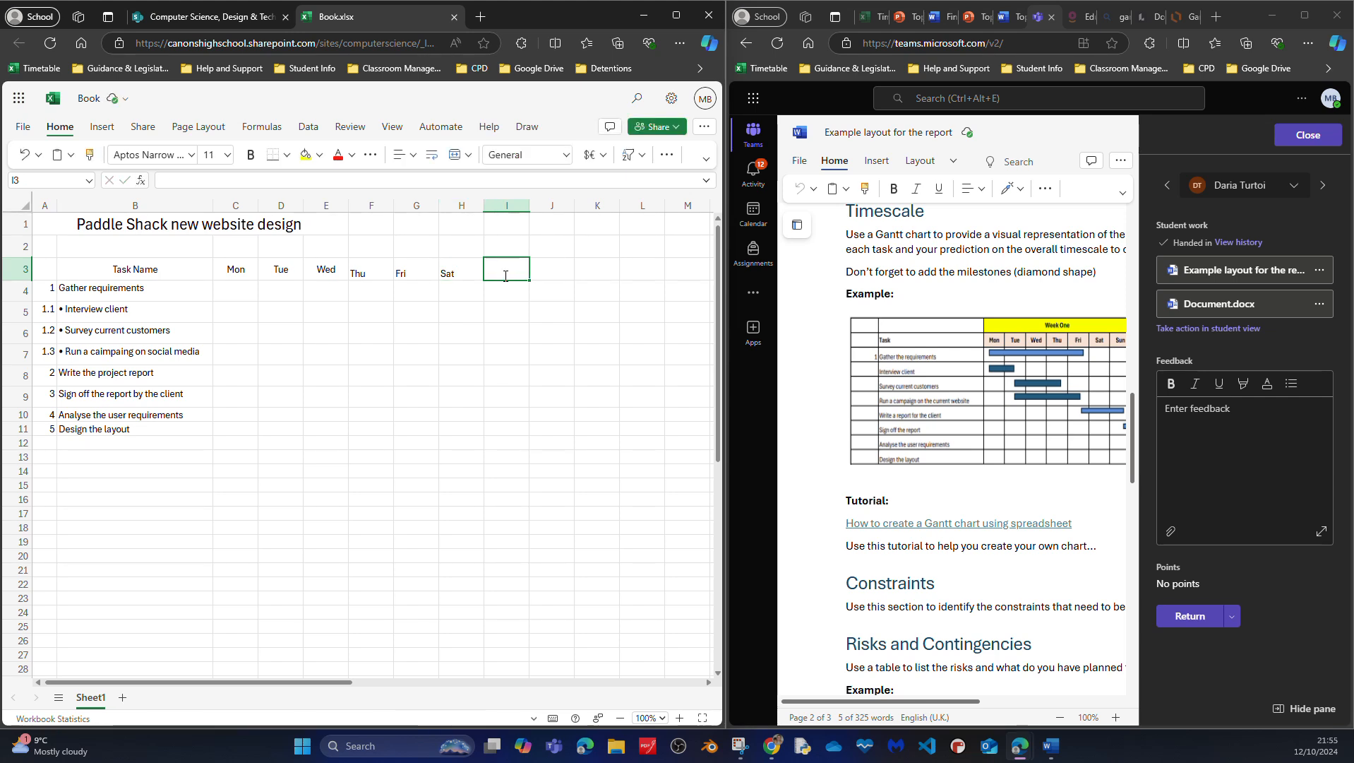
Align the day headings in C3:I3 to the middle vertically and to the center horizontally
left_click_drag(226, 269, 500, 270)
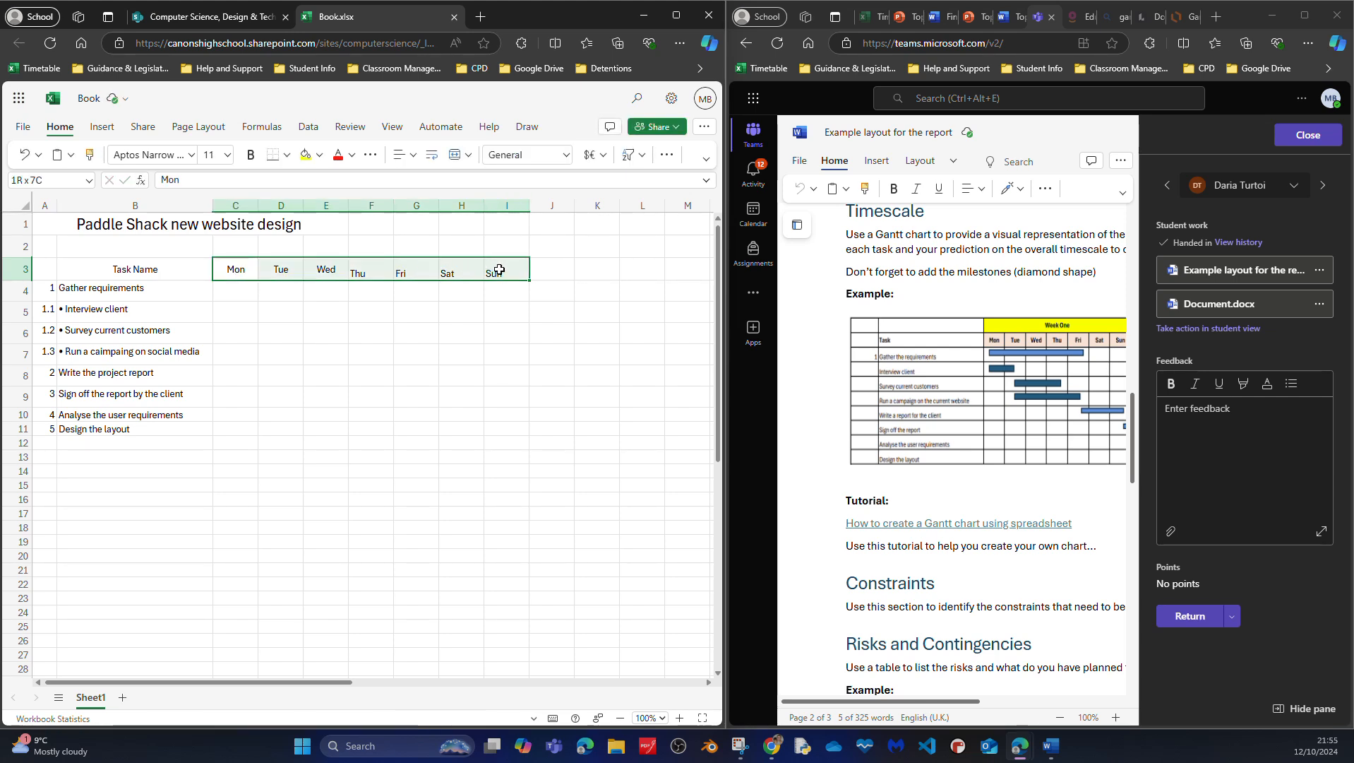
left_click(404, 154)
left_click(435, 243)
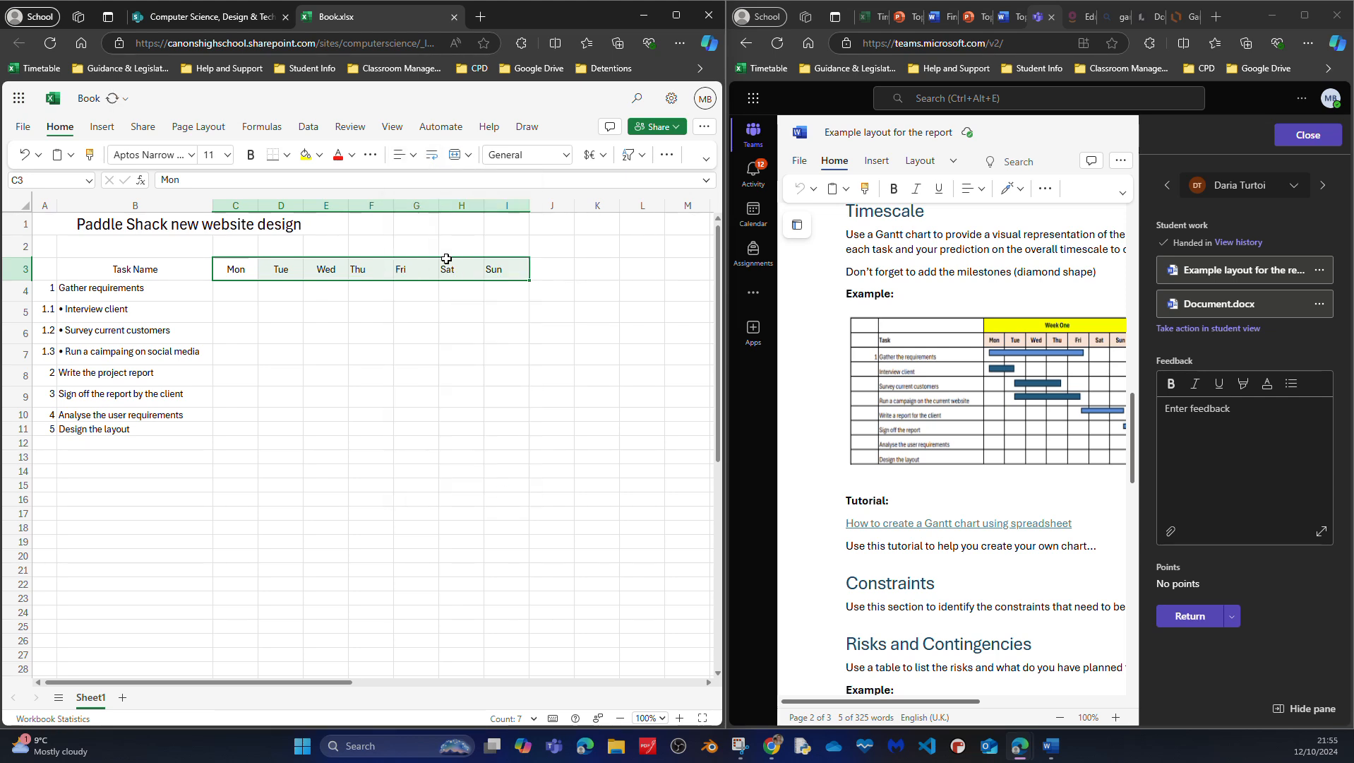
left_click(408, 155)
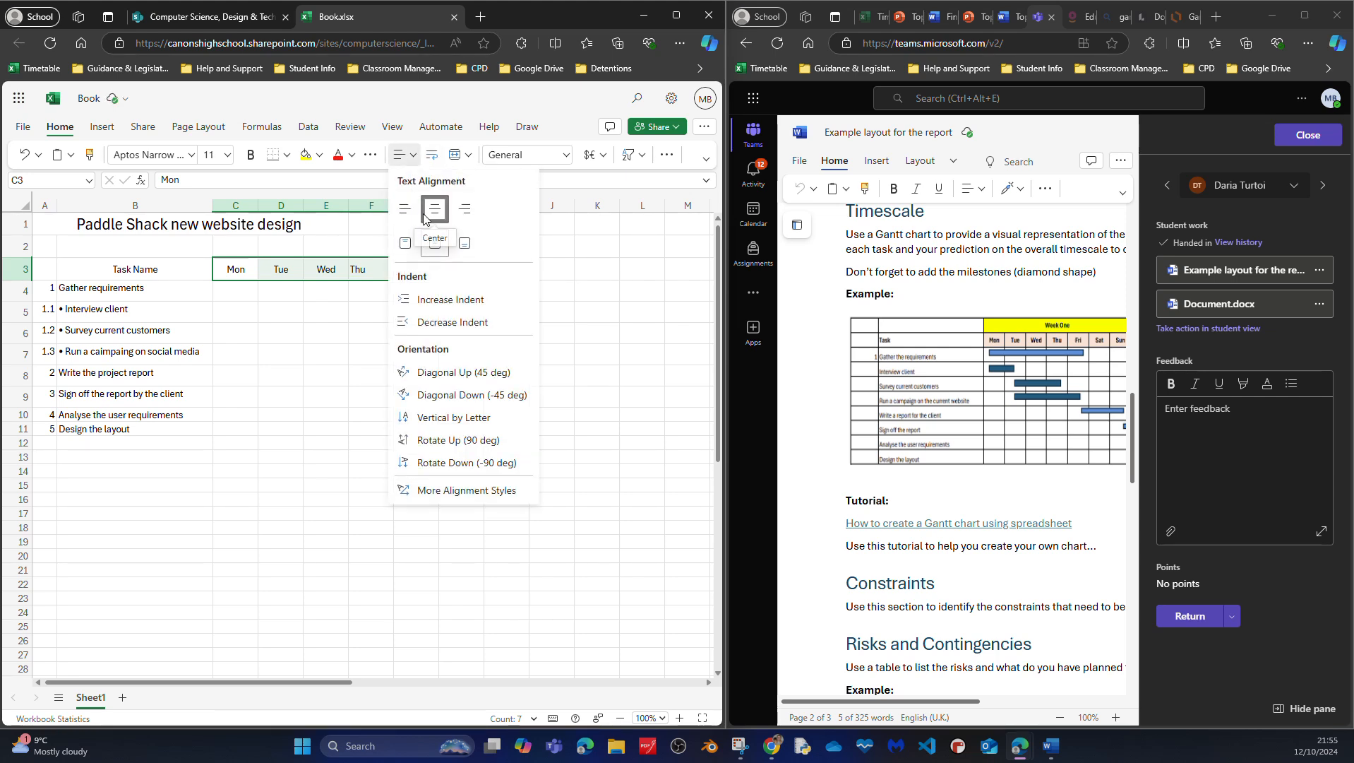
left_click(441, 251)
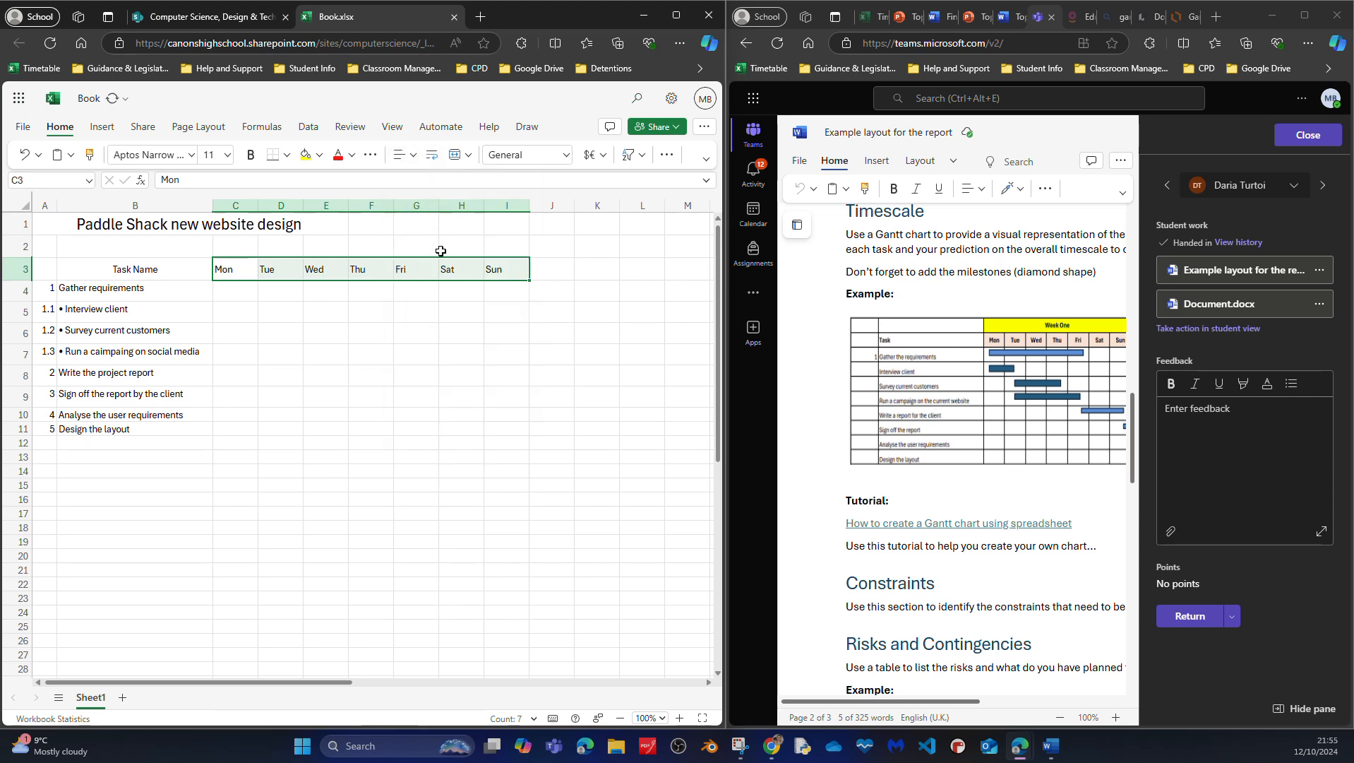
left_click(403, 155)
left_click(436, 209)
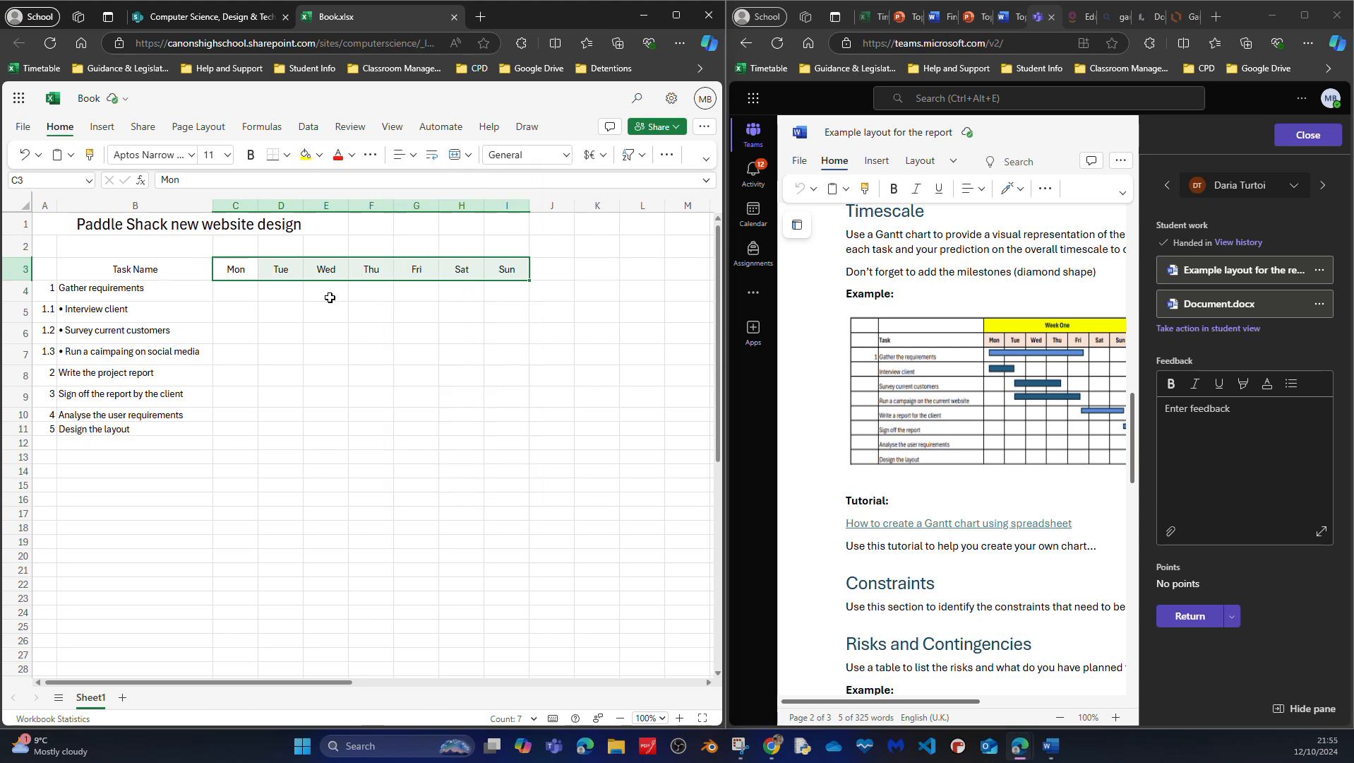
Merge and center cells C2:I2 above the day headings, and open the merged cell for editing
left_click_drag(249, 245, 497, 247)
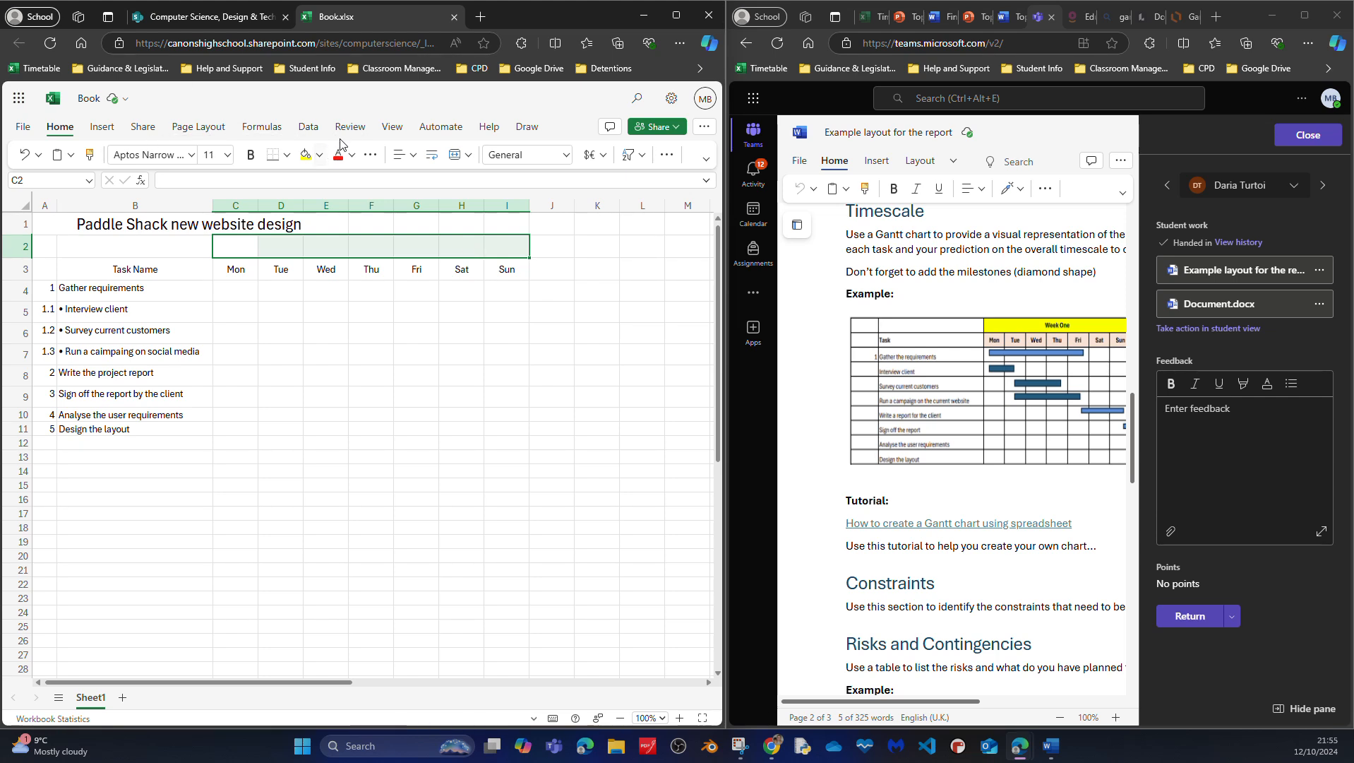
left_click(467, 155)
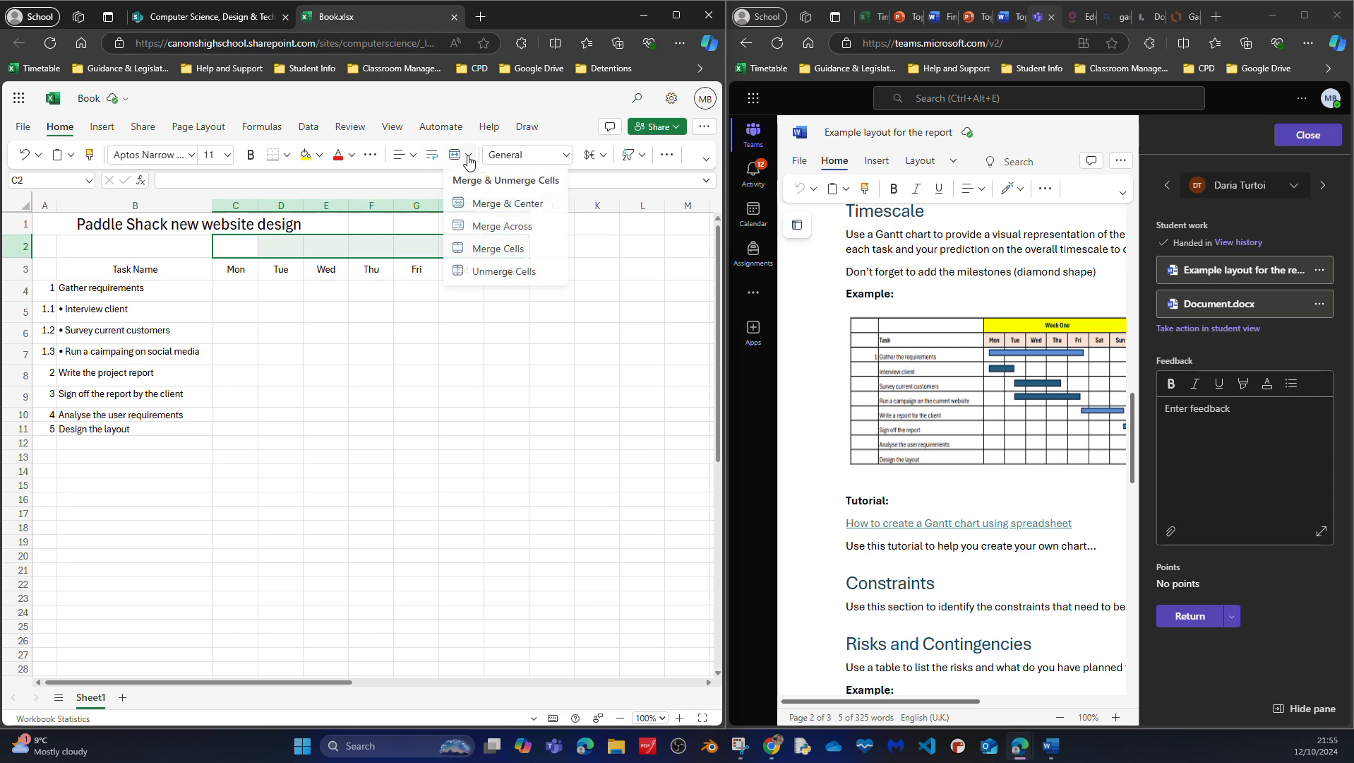
left_click(496, 205)
double_click(396, 251)
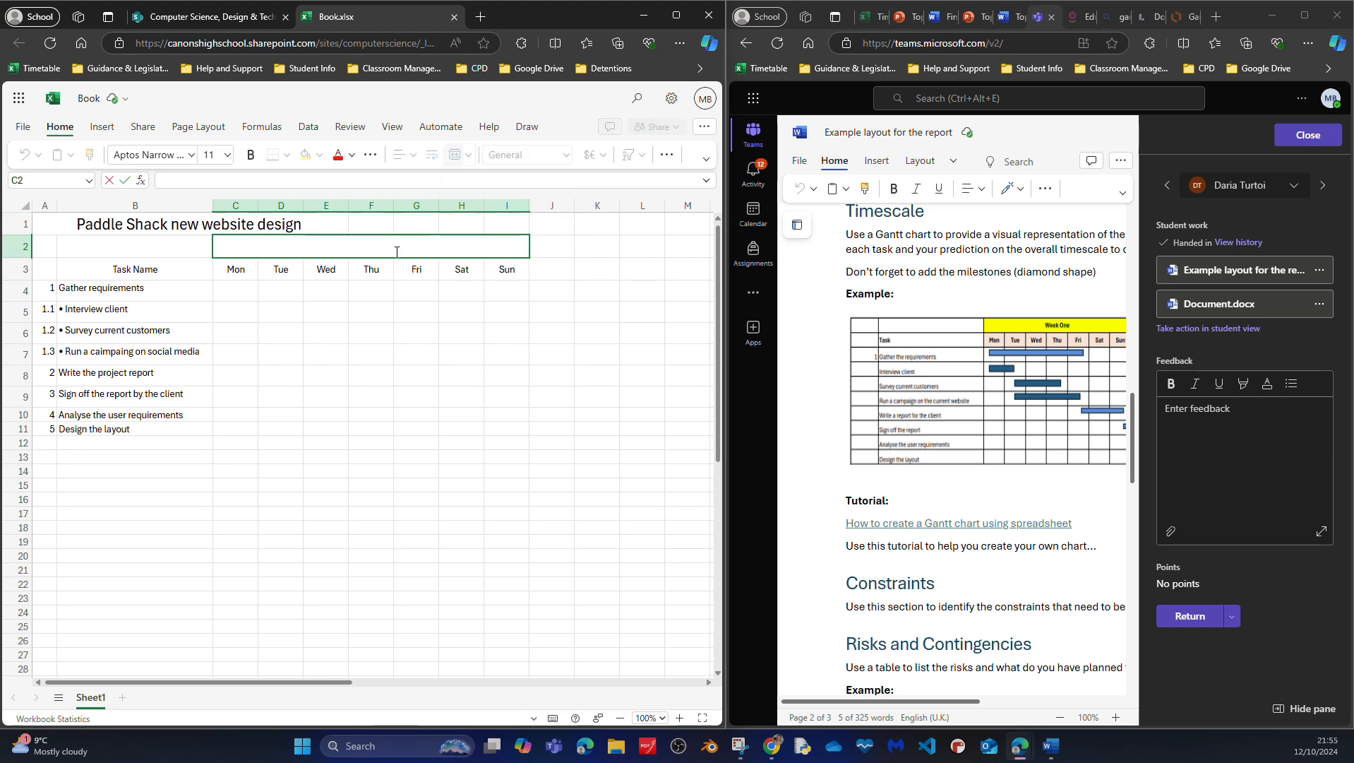
Enter the heading "Week 1" in the merged cell, and copy the week block C2:I3 into the columns starting at J2
type("Week")
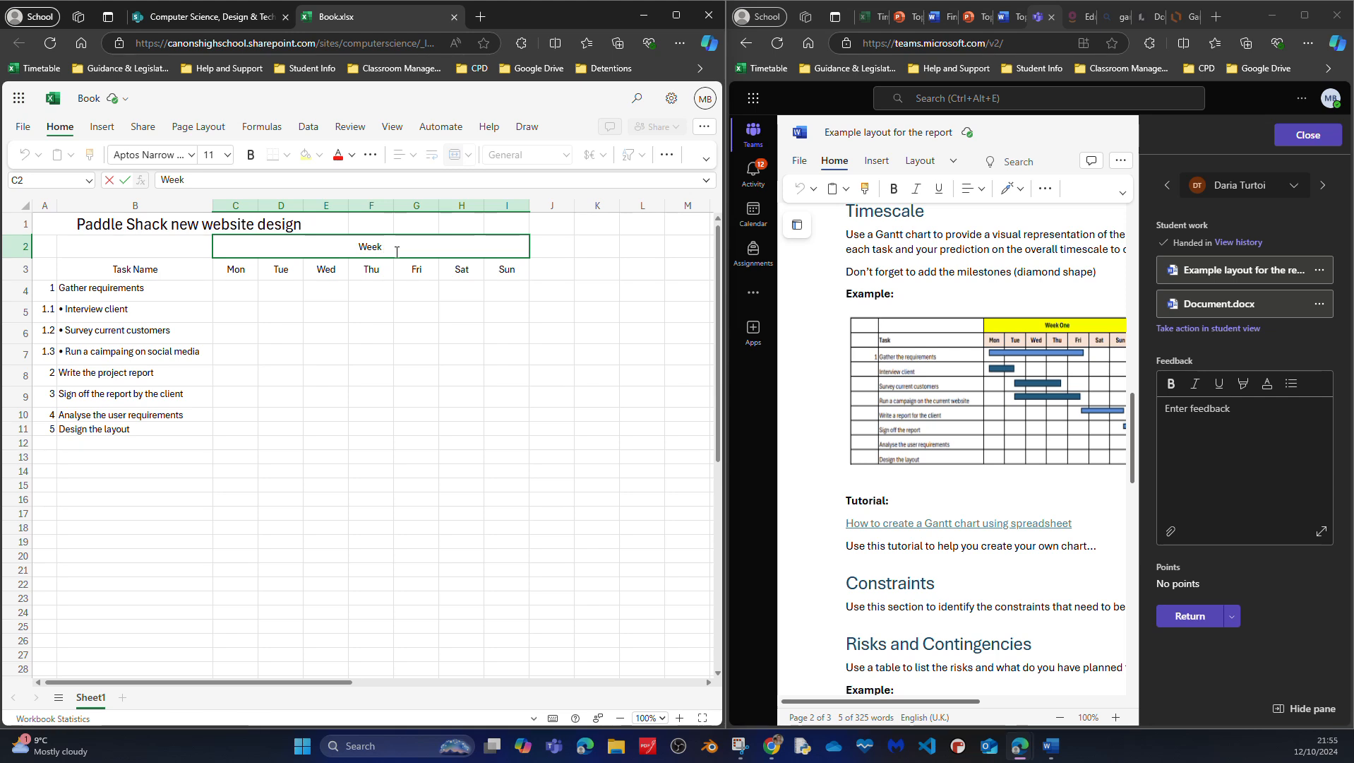
type(" 1")
left_click_drag(263, 683, 355, 686)
left_click(56, 249)
left_click_drag(56, 250, 273, 270)
key("ctrl+c")
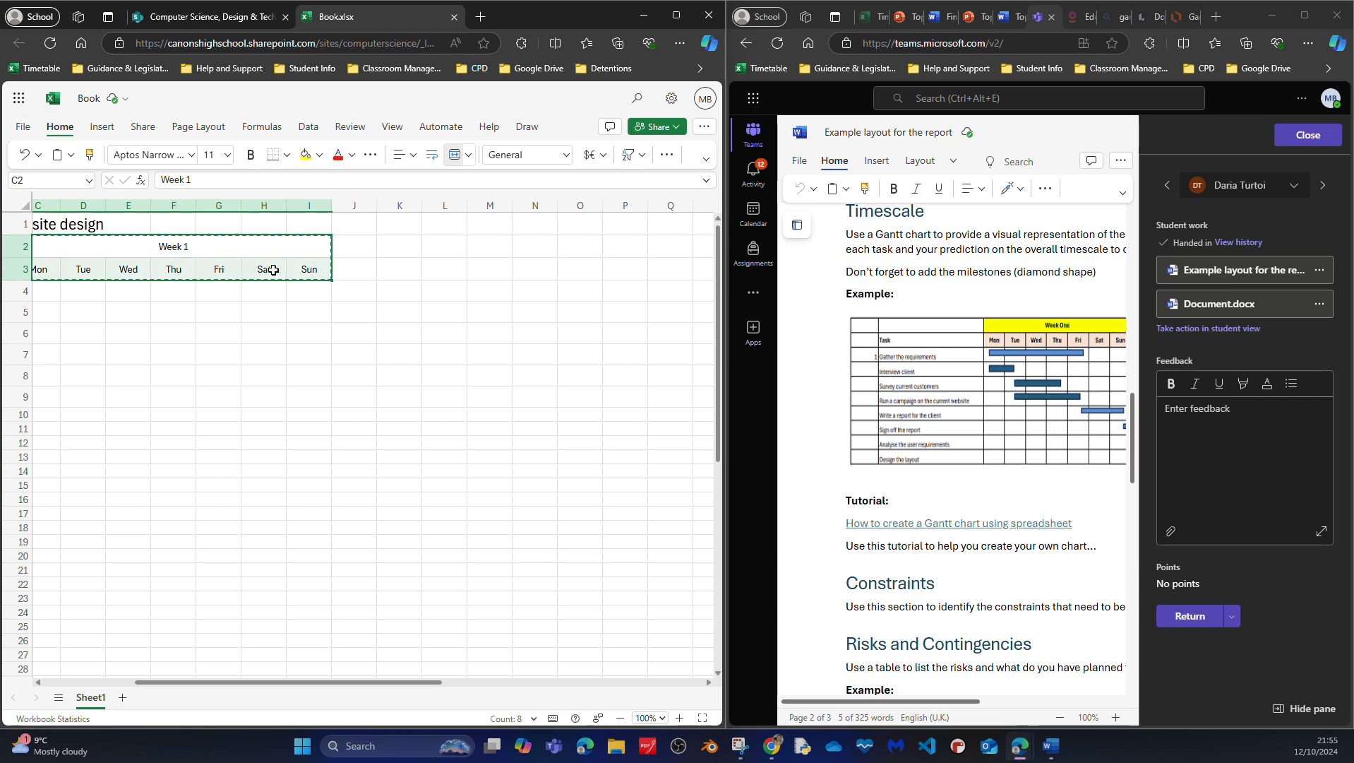
left_click_drag(357, 247, 650, 272)
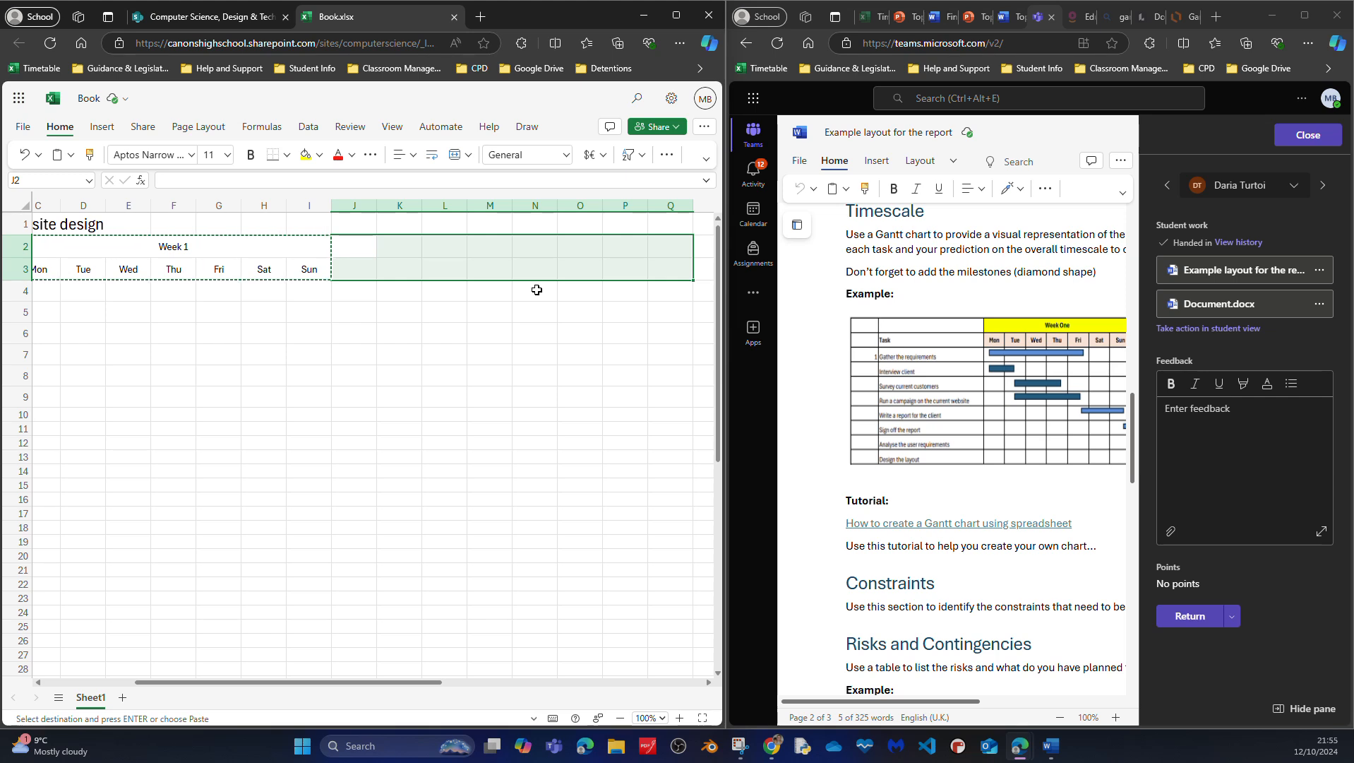
key("ctrl+v")
Change the heading of the pasted week block in J2 to "Week 2"
double_click(517, 250)
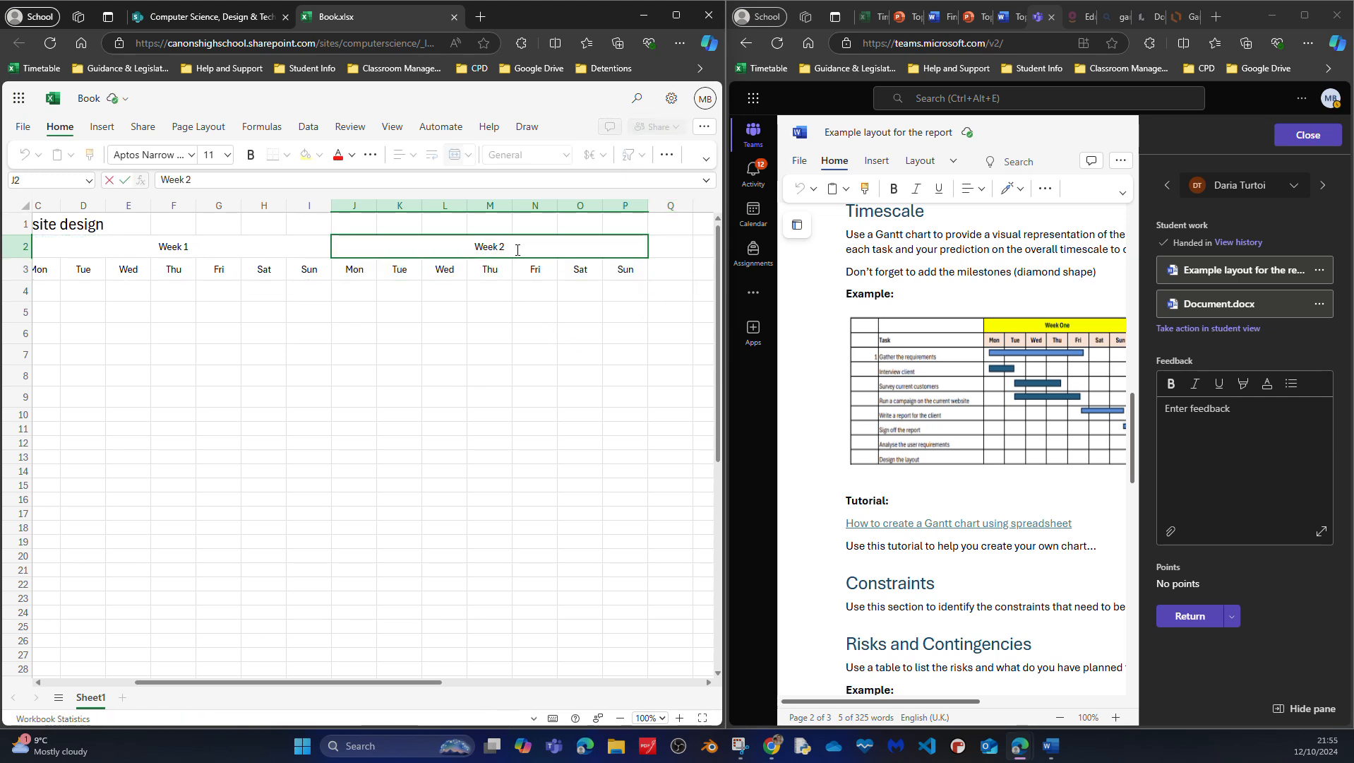
type("2")
left_click(444, 375)
Fill the Week 1 heading cell with a light blue theme colour
left_click_drag(375, 683, 354, 682)
left_click(272, 248)
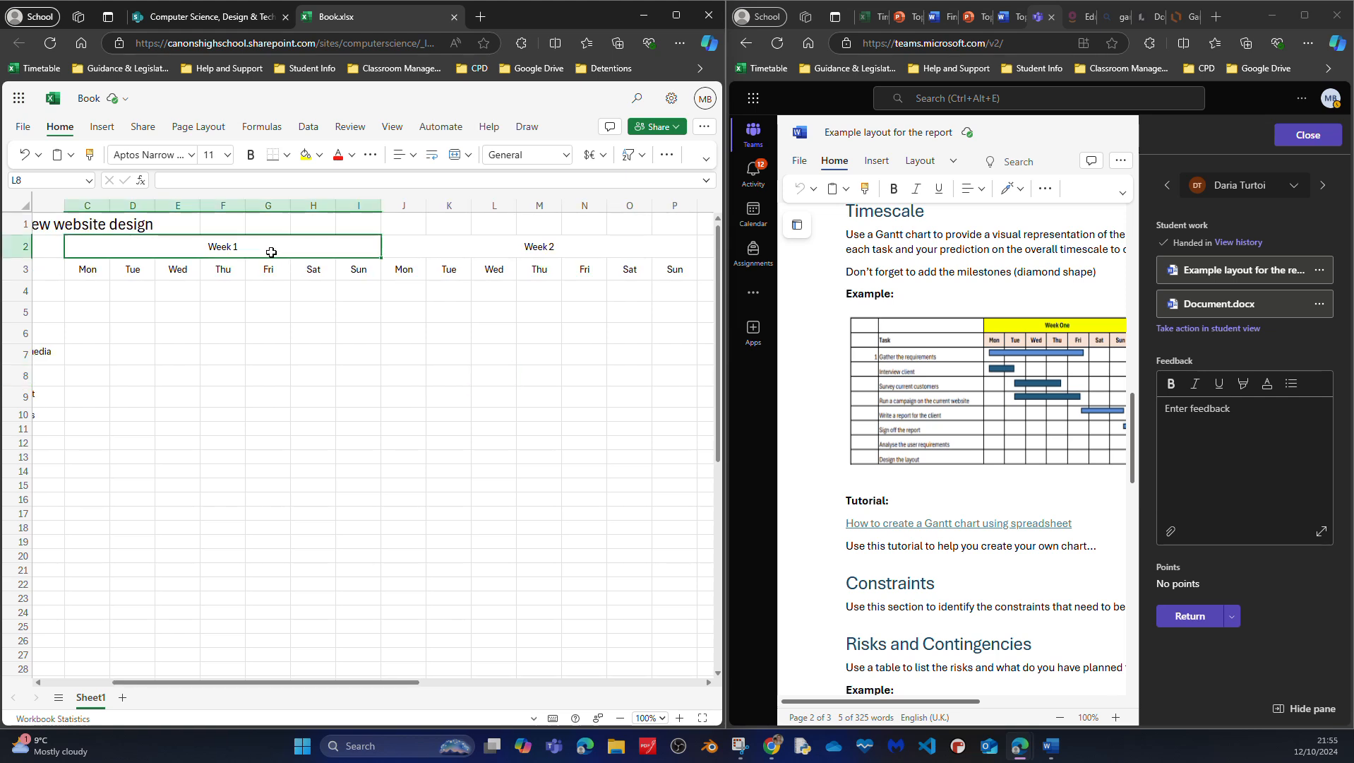
left_click(318, 161)
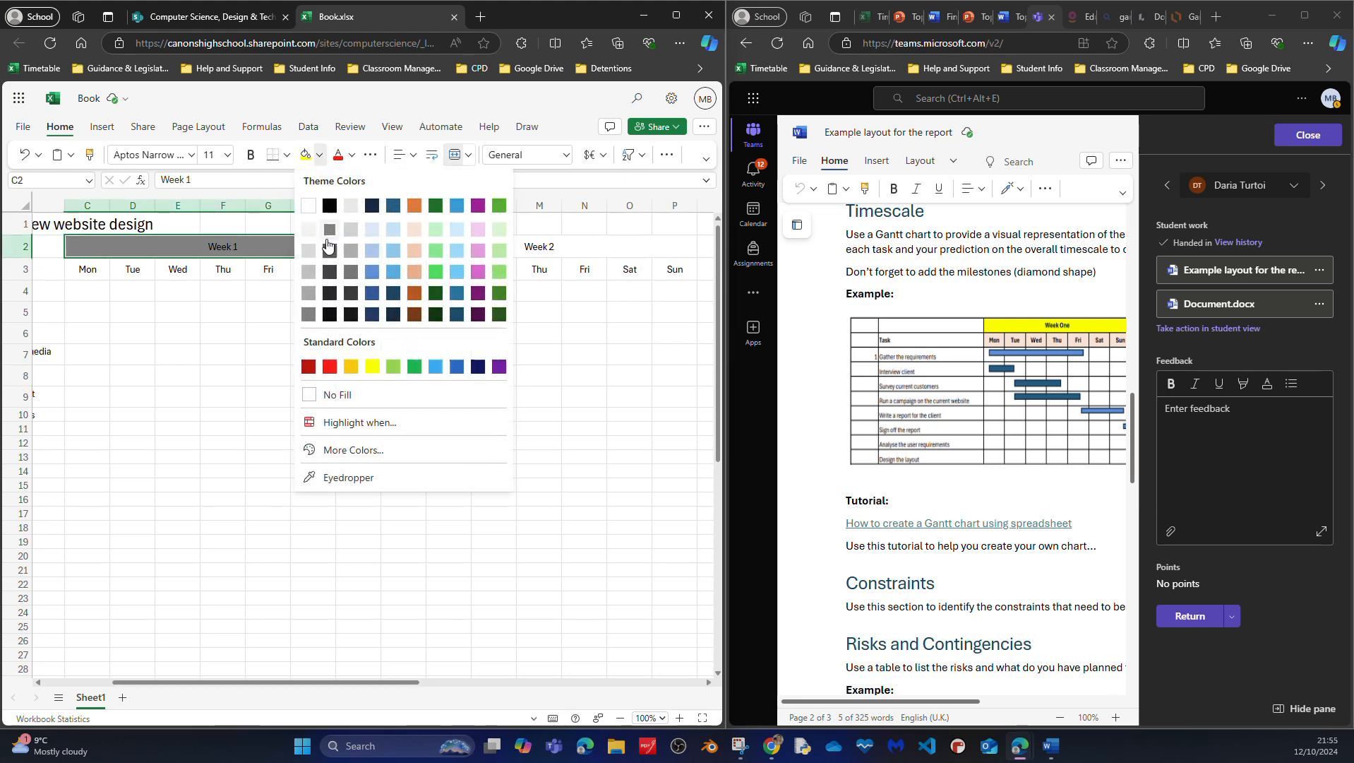
left_click(366, 224)
Set the Week 2 heading's text colour to black and fill its cell with a light green theme colour
left_click(520, 249)
left_click(351, 157)
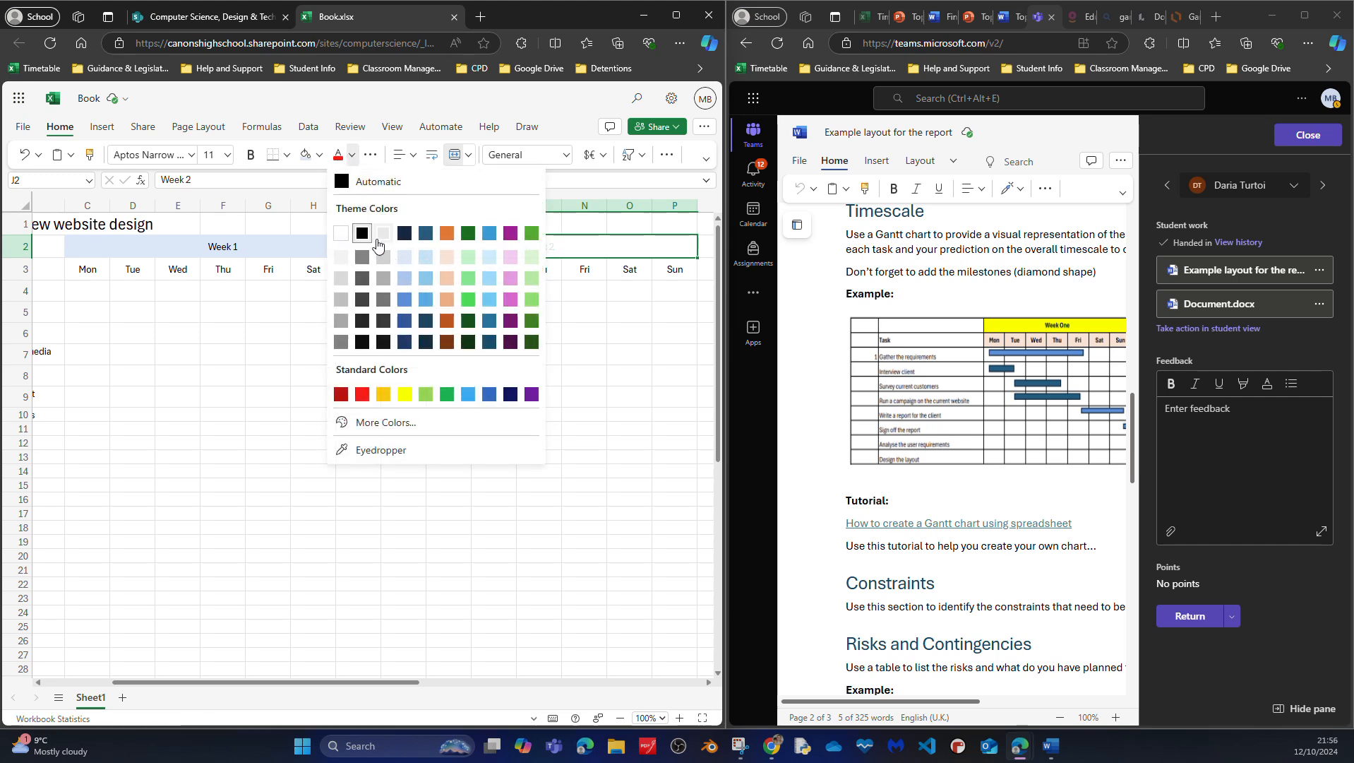
left_click(385, 237)
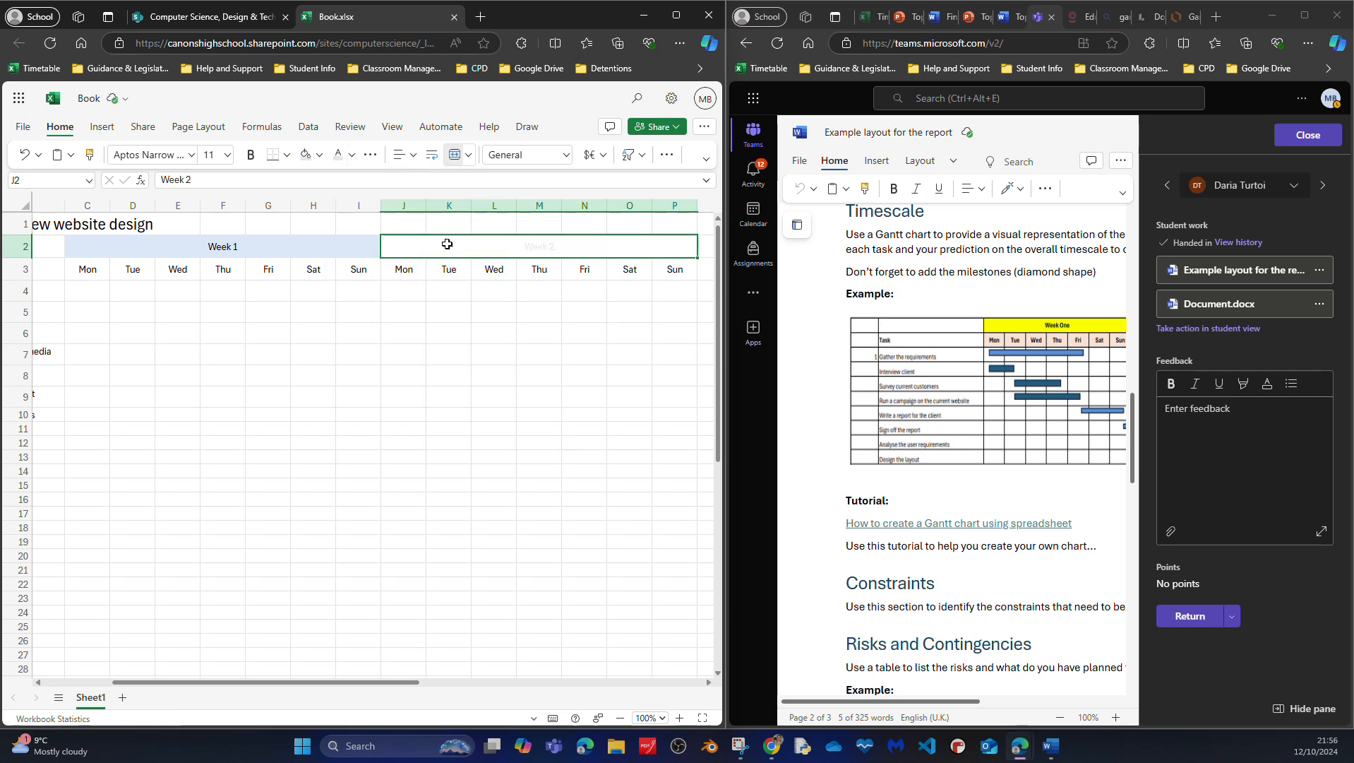
left_click(350, 156)
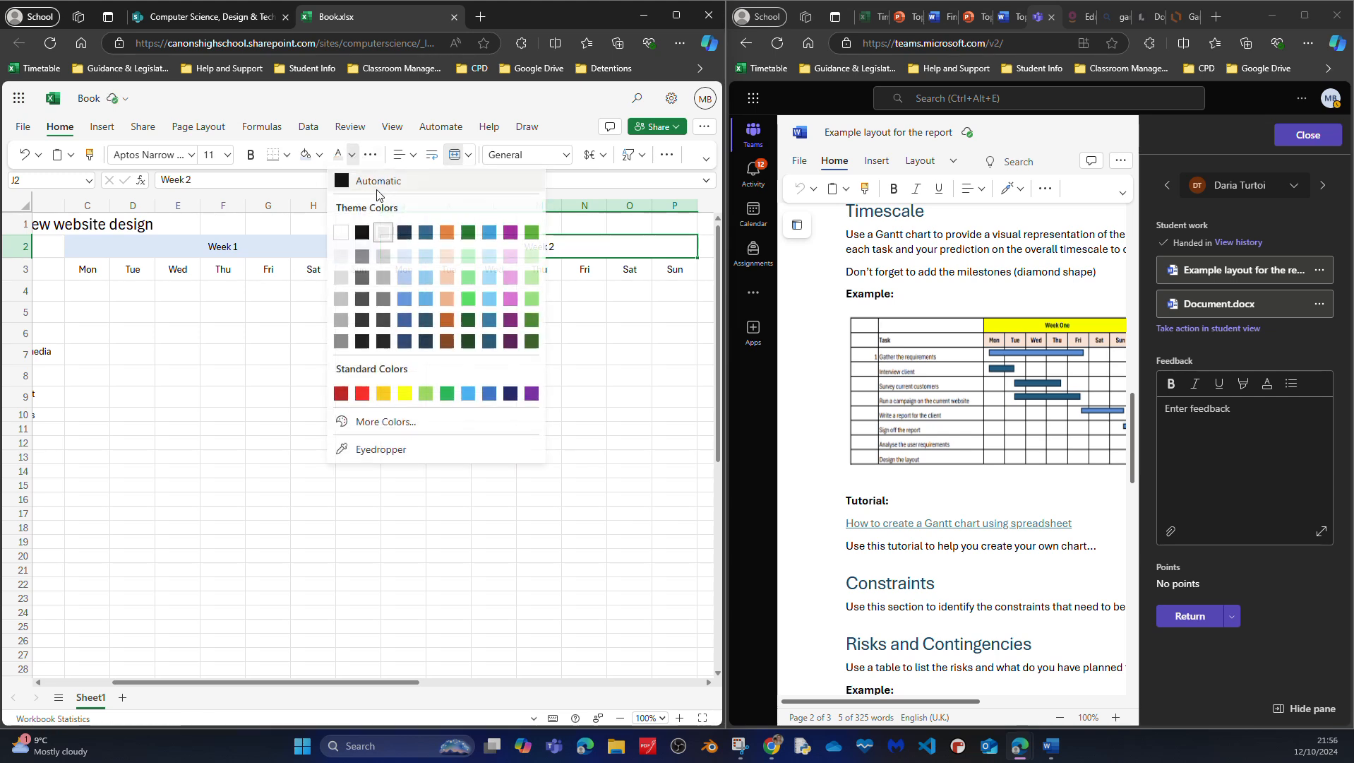
left_click(362, 233)
left_click(320, 154)
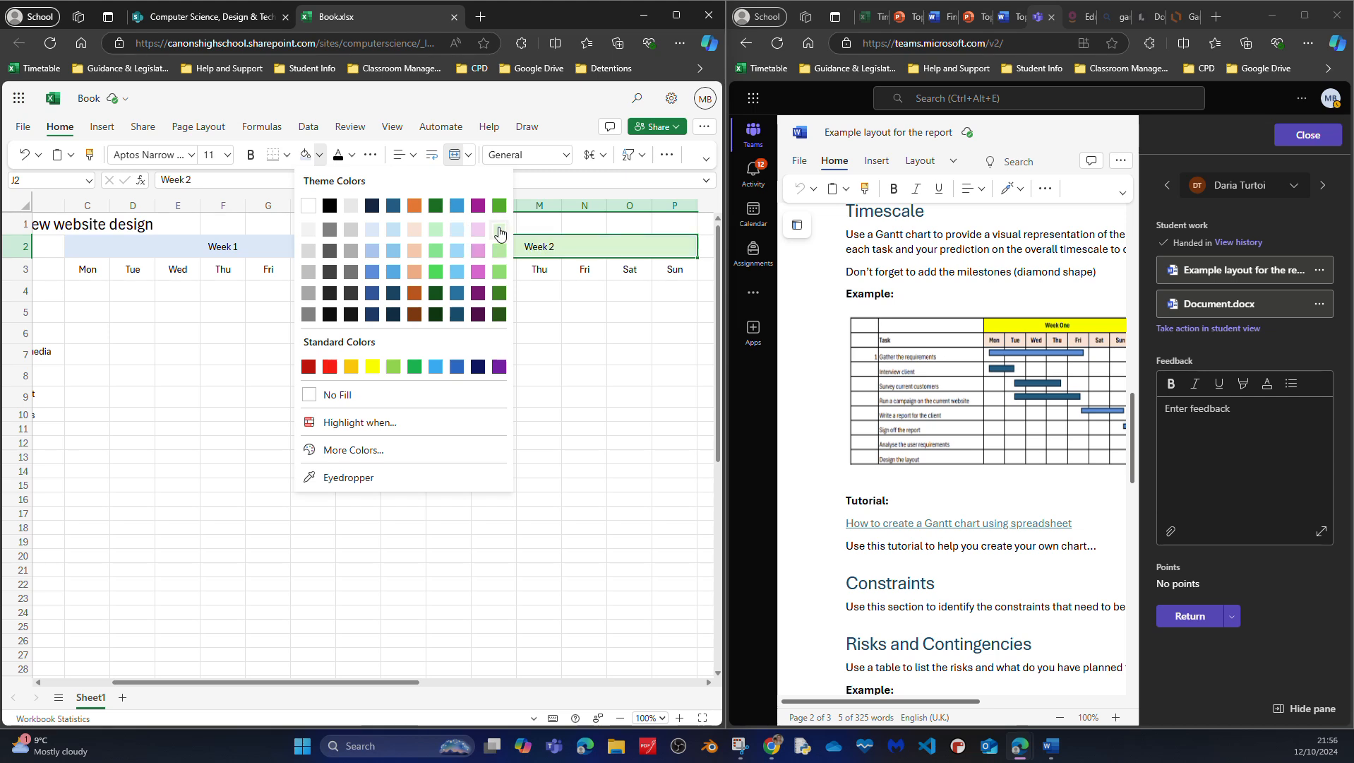
left_click(499, 233)
Fill the day headings of both weeks, C3:P3, with a light grey theme colour
left_click_drag(105, 274, 674, 275)
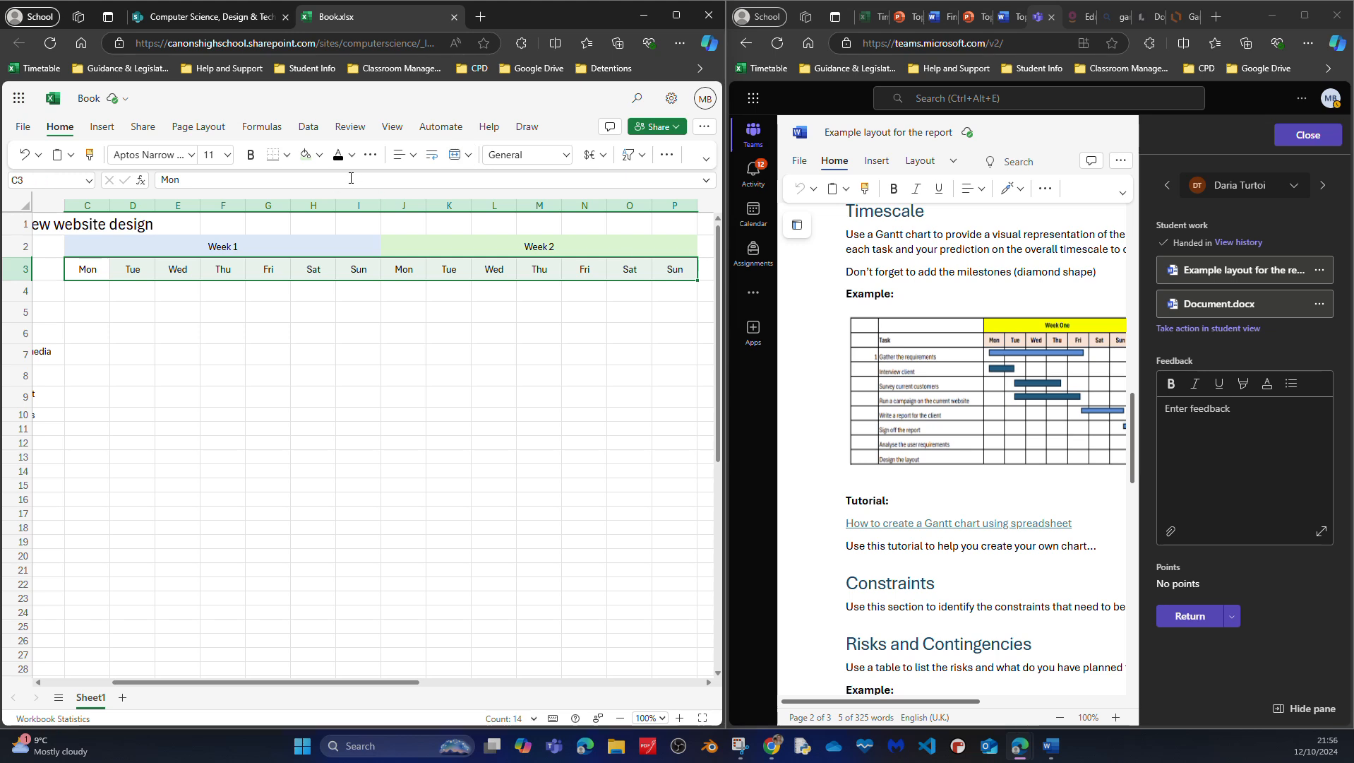
left_click(320, 154)
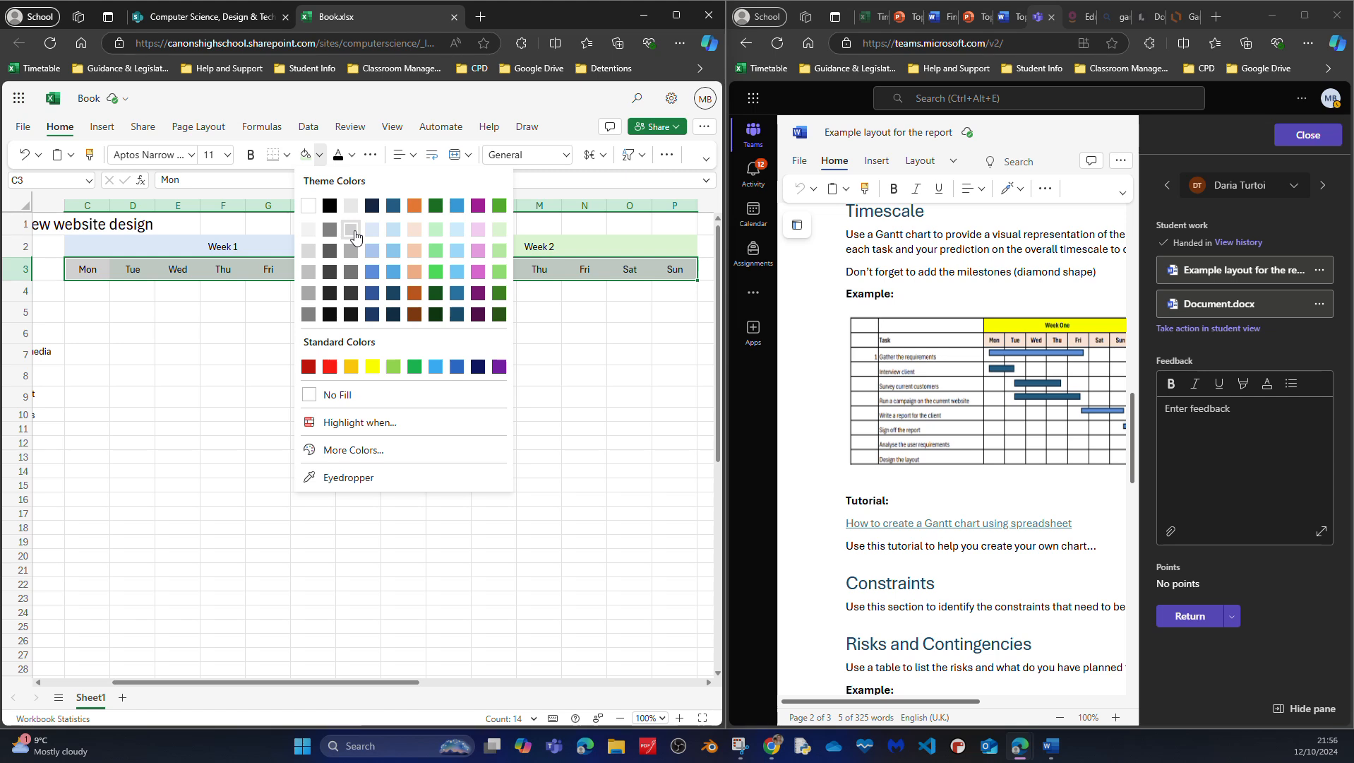
left_click(353, 233)
left_click(358, 456)
Apply all borders to the day headings in C3:P3 and to the Week 1 and Week 2 headings above them
left_click_drag(86, 272, 692, 269)
left_click(290, 157)
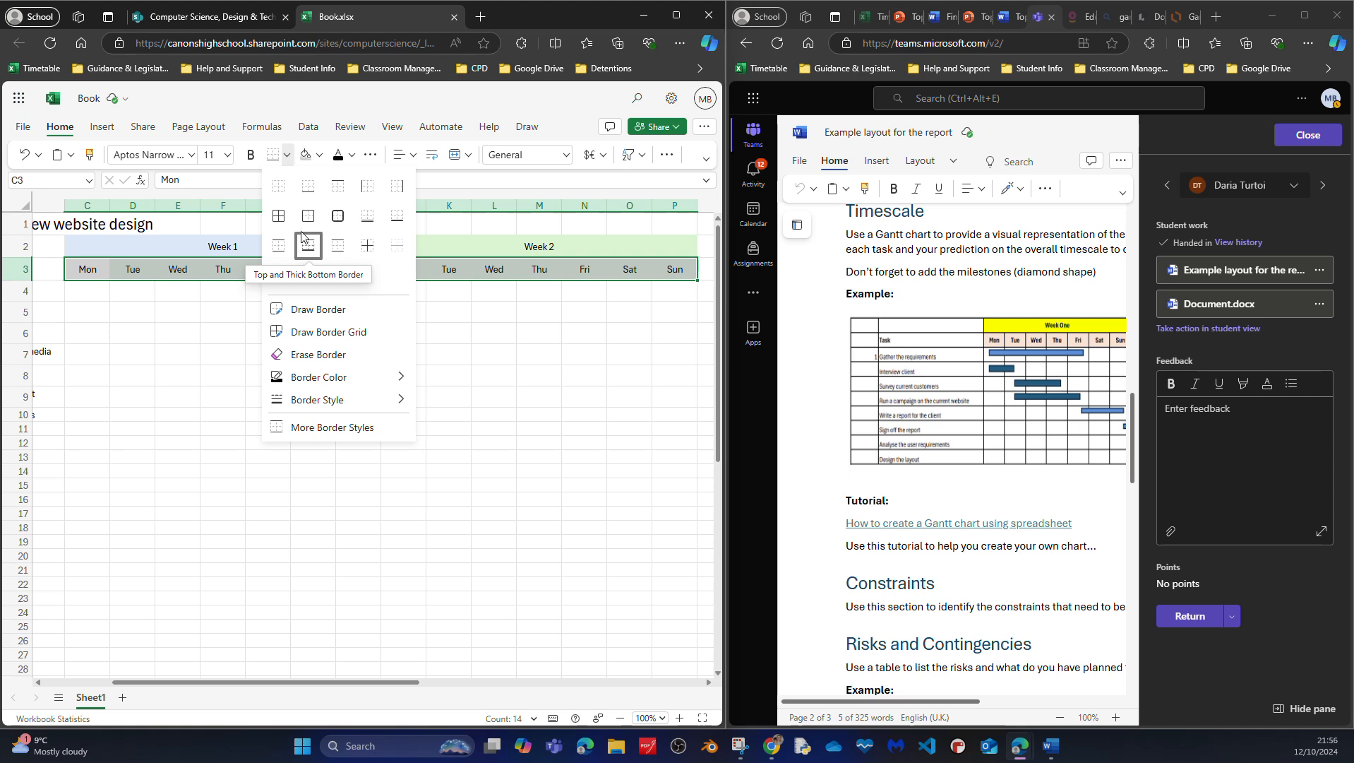
left_click(277, 216)
left_click_drag(94, 253, 577, 255)
left_click(272, 154)
left_click(343, 351)
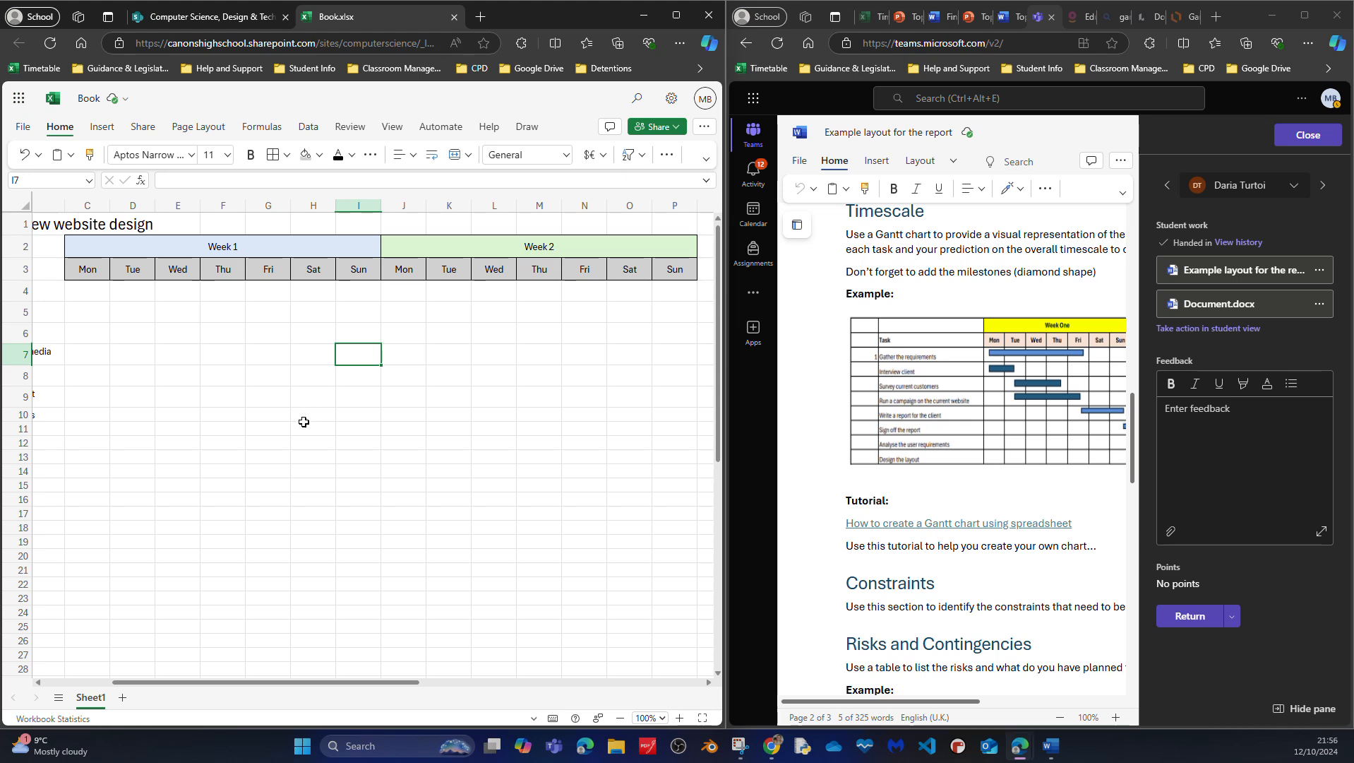
Switch the second browser window to the Topic 1 Project plannings presentation in PowerPoint to view its Gantt Charts slide
left_click_drag(349, 682, 236, 663)
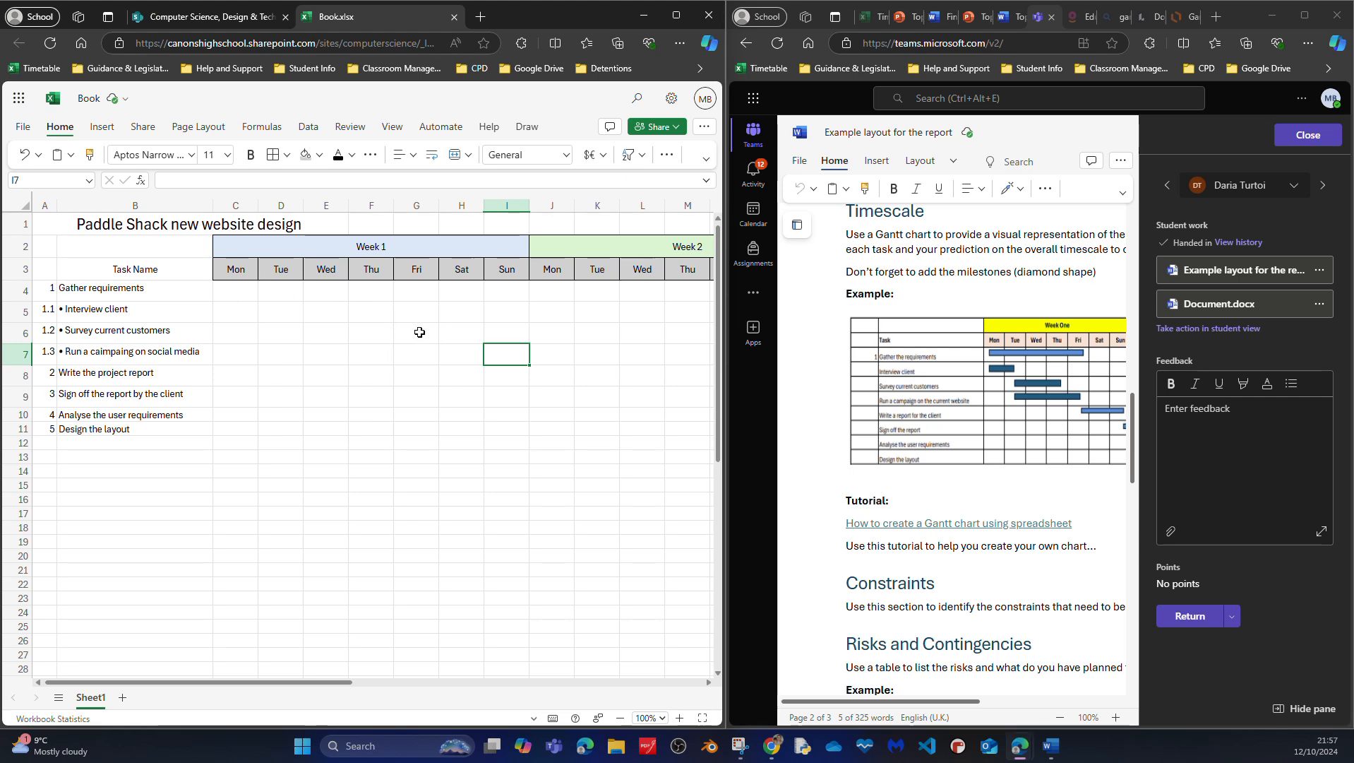
left_click(101, 127)
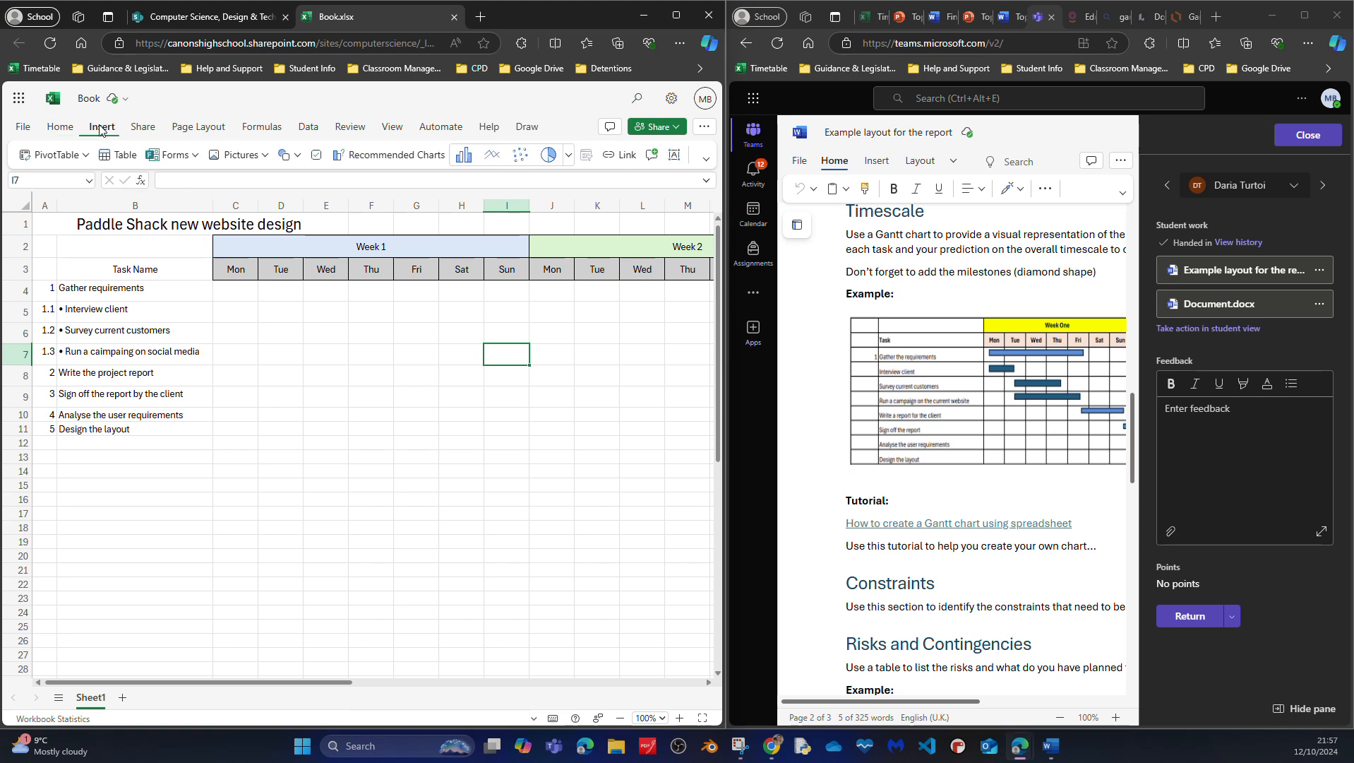
left_click(908, 18)
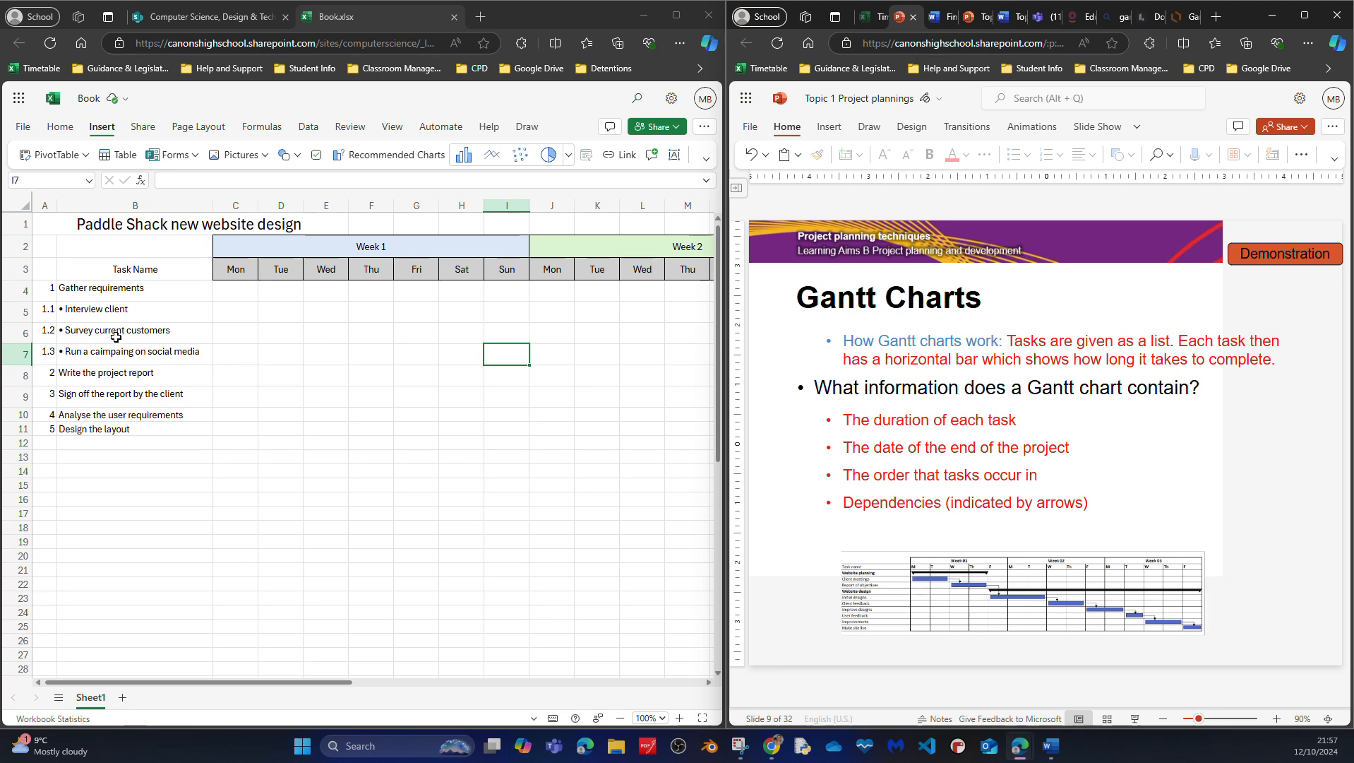
Make the main task names bold: Gather requirements, Write the project report, Sign off the report by the client, Analyse the user requirements and Design the layout
left_click(84, 290)
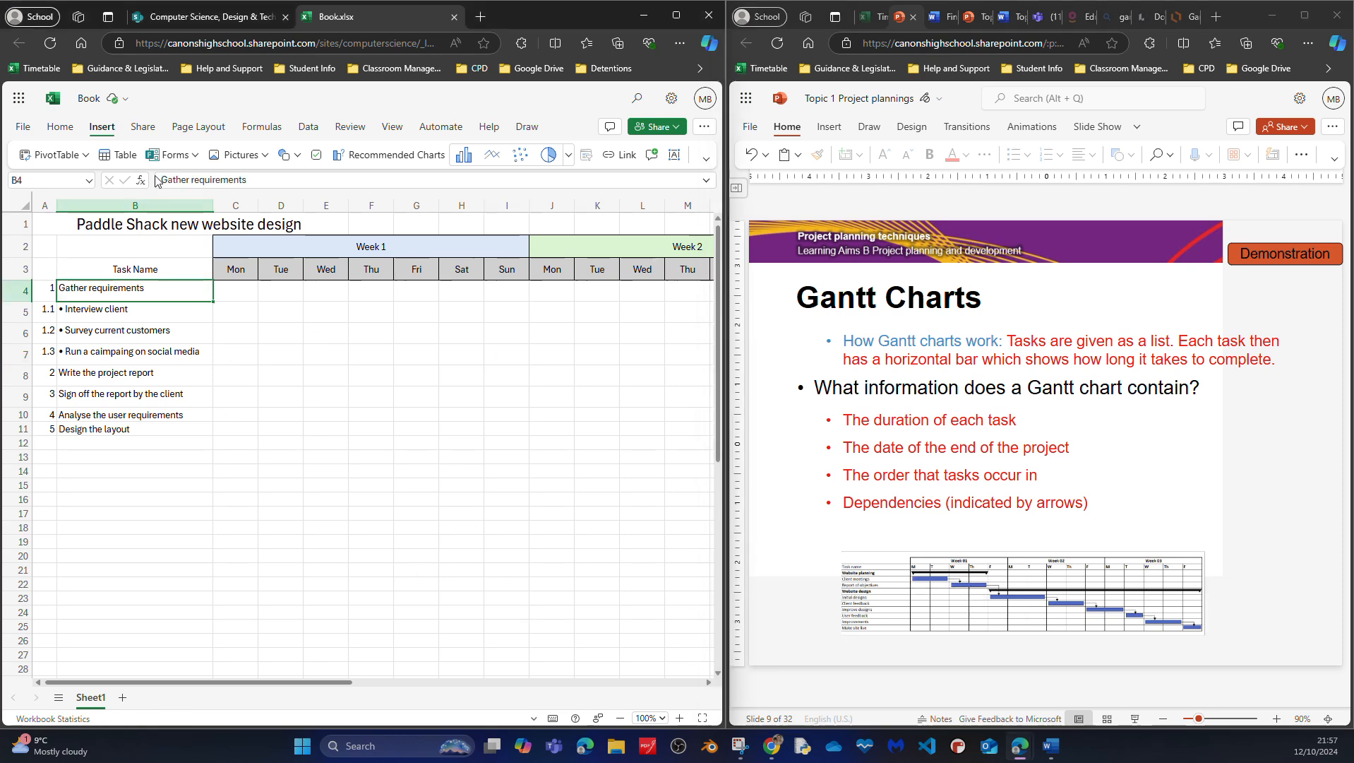
left_click(59, 127)
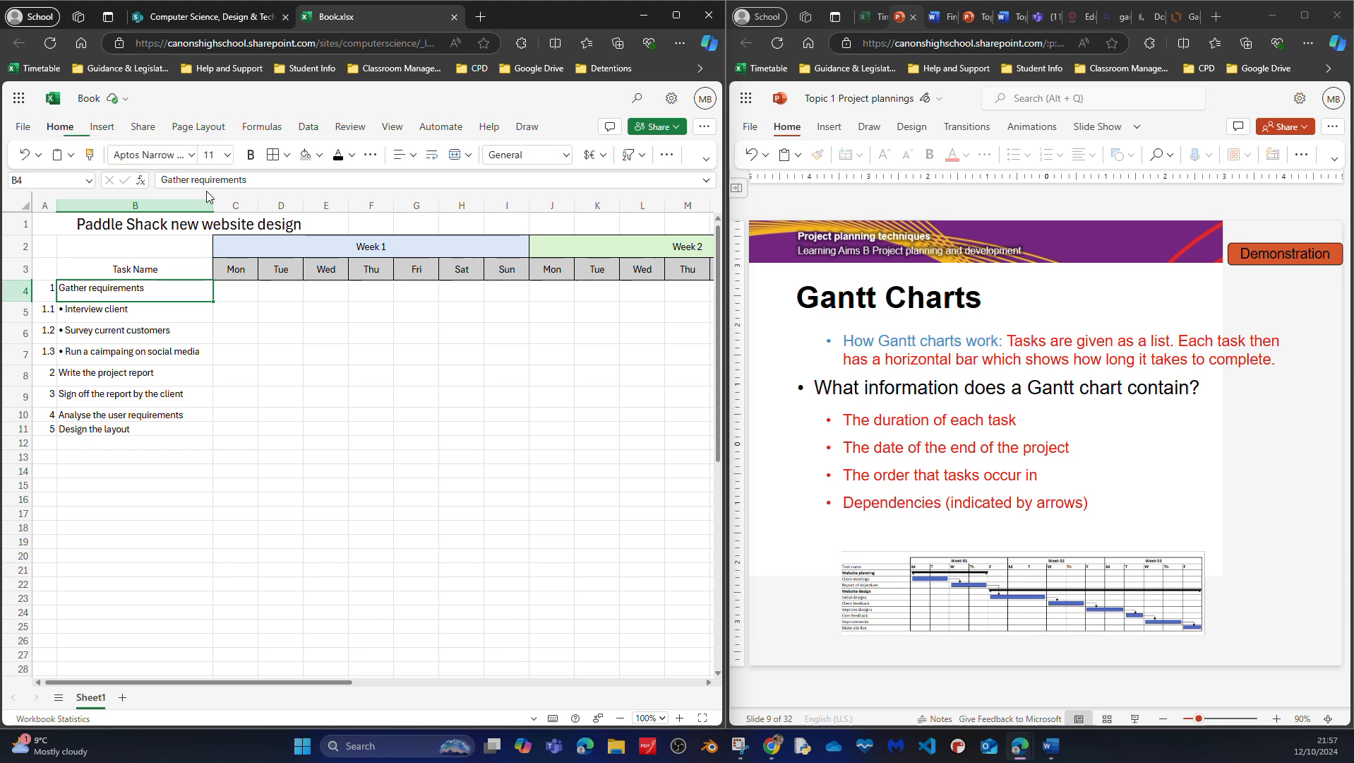
left_click(251, 154)
left_click(119, 381)
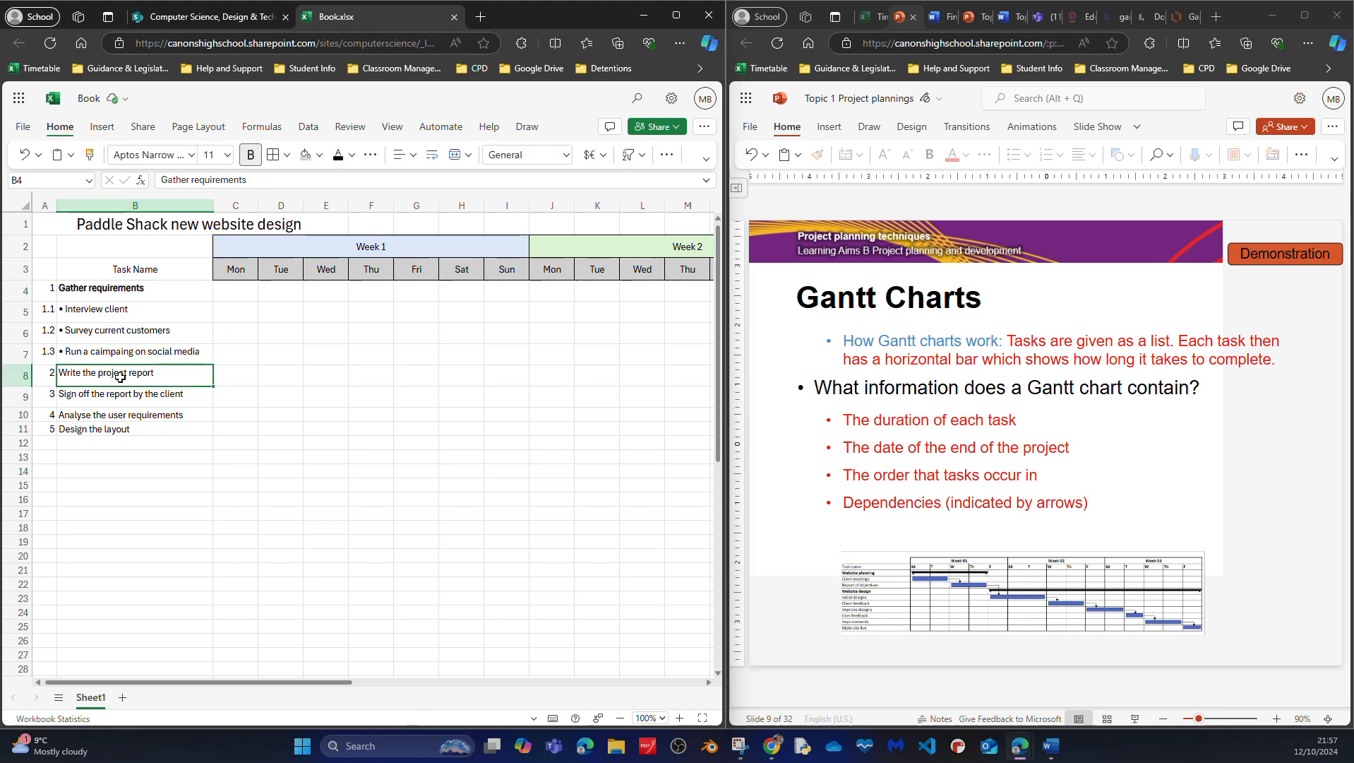
left_click(251, 156)
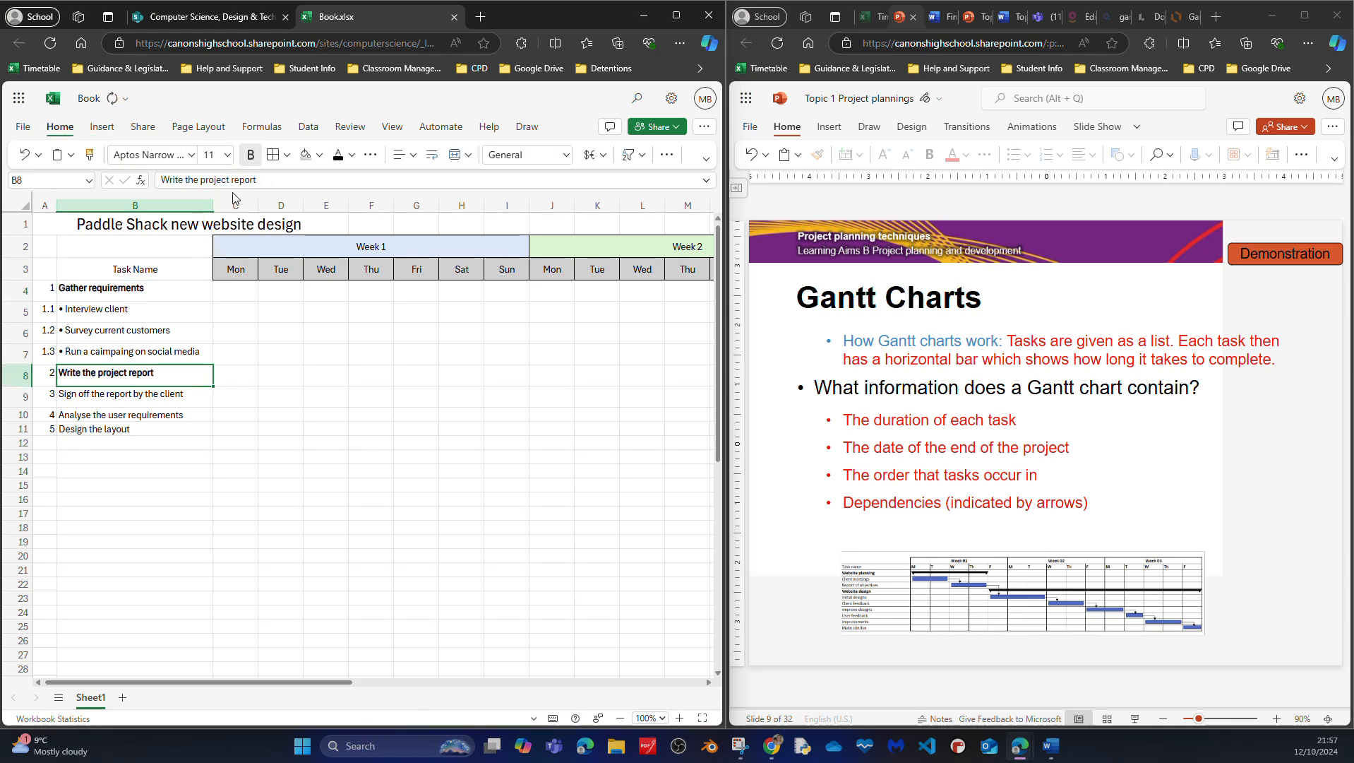
left_click(144, 397)
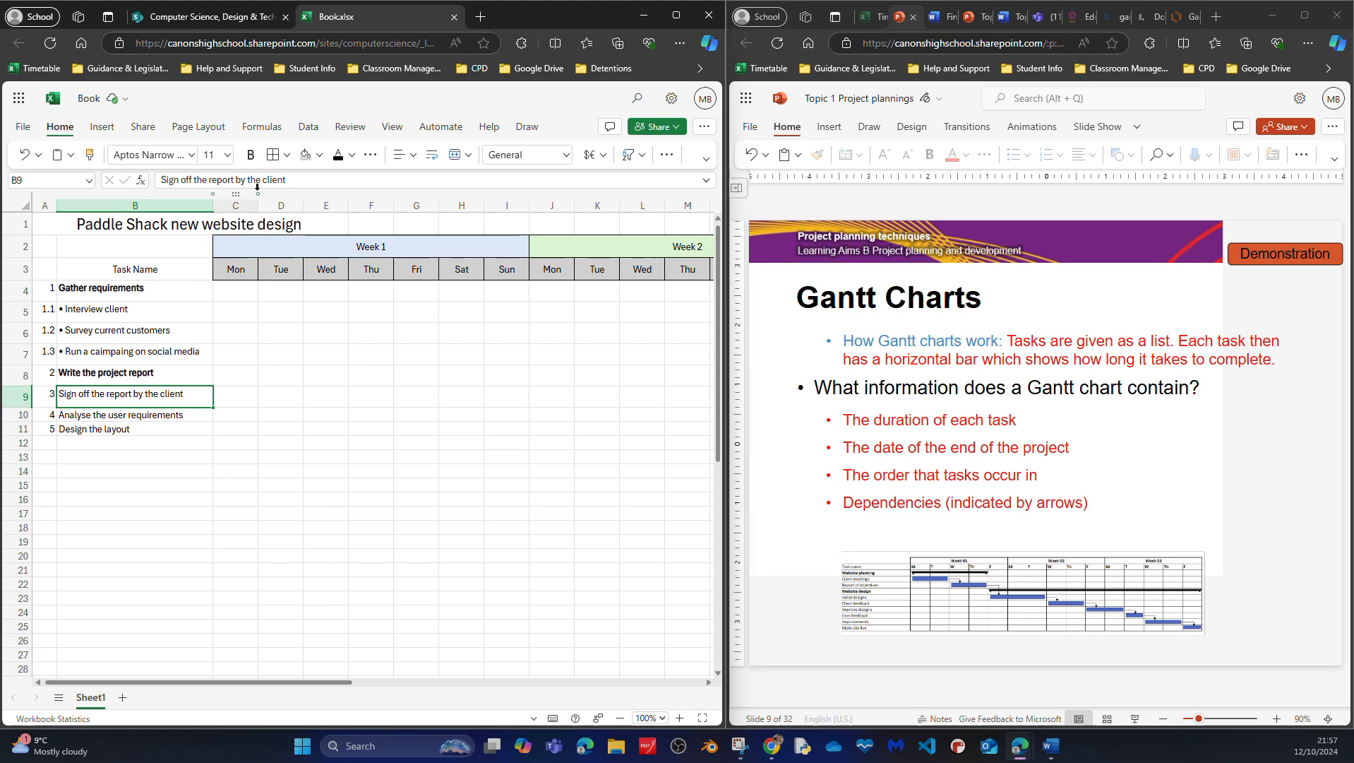
left_click(251, 155)
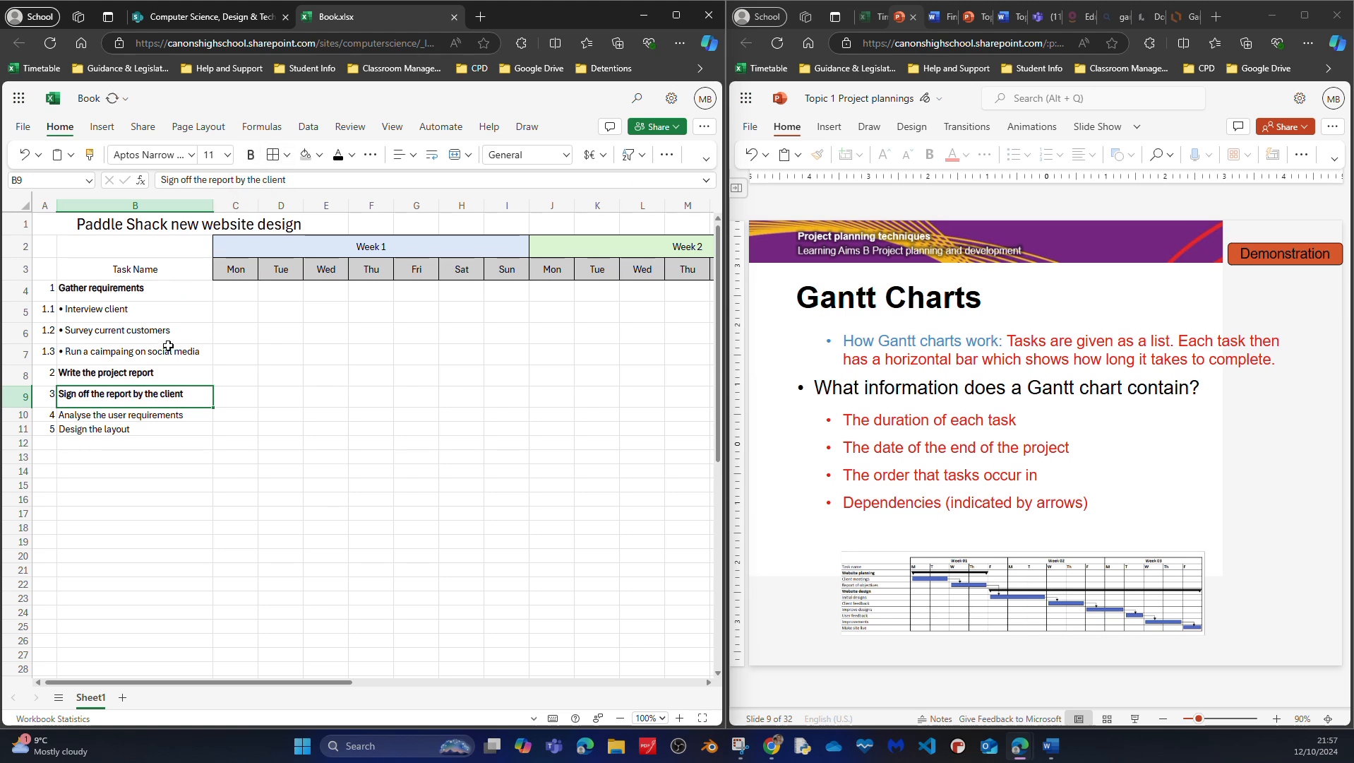
left_click(139, 417)
left_click(251, 155)
left_click(125, 428)
left_click(250, 154)
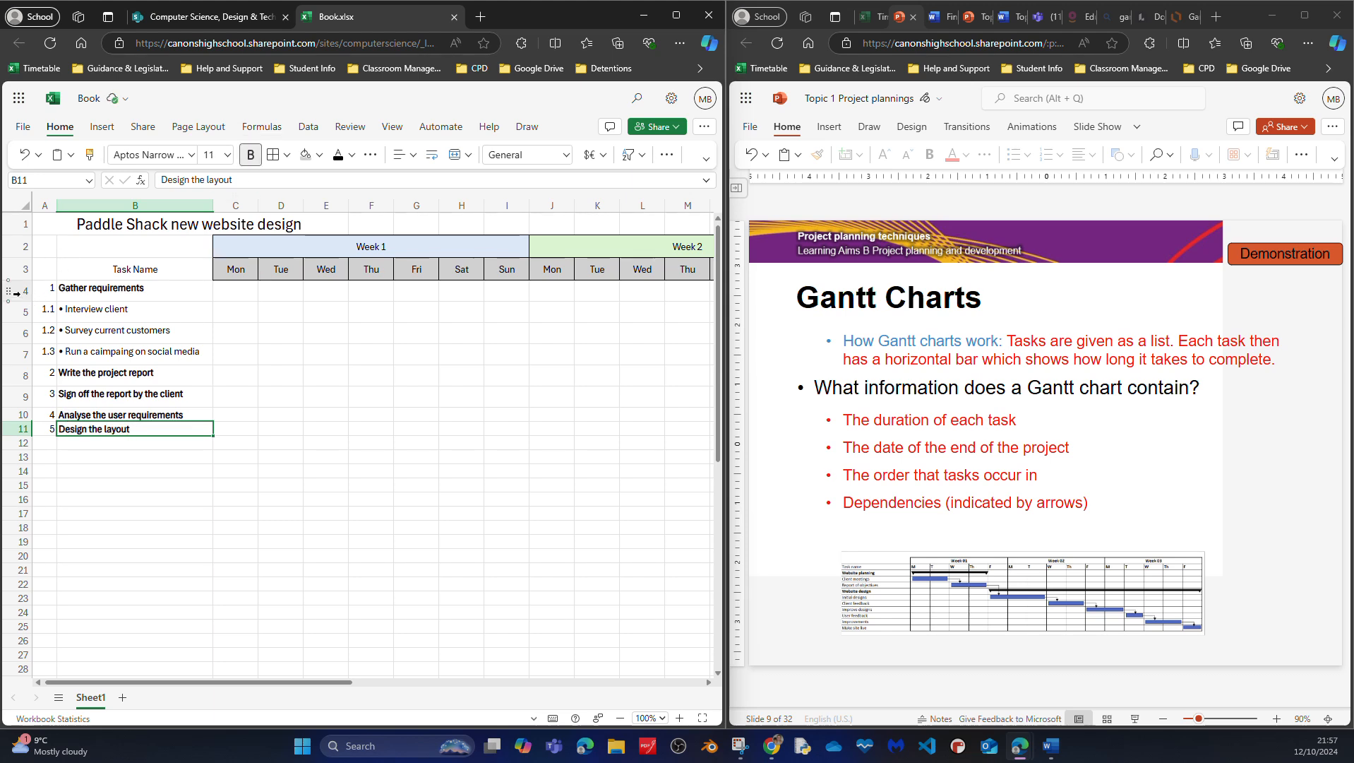
Increase the height of task rows 4 to 11 equally and align their contents to the middle vertically
left_click_drag(18, 285, 33, 434)
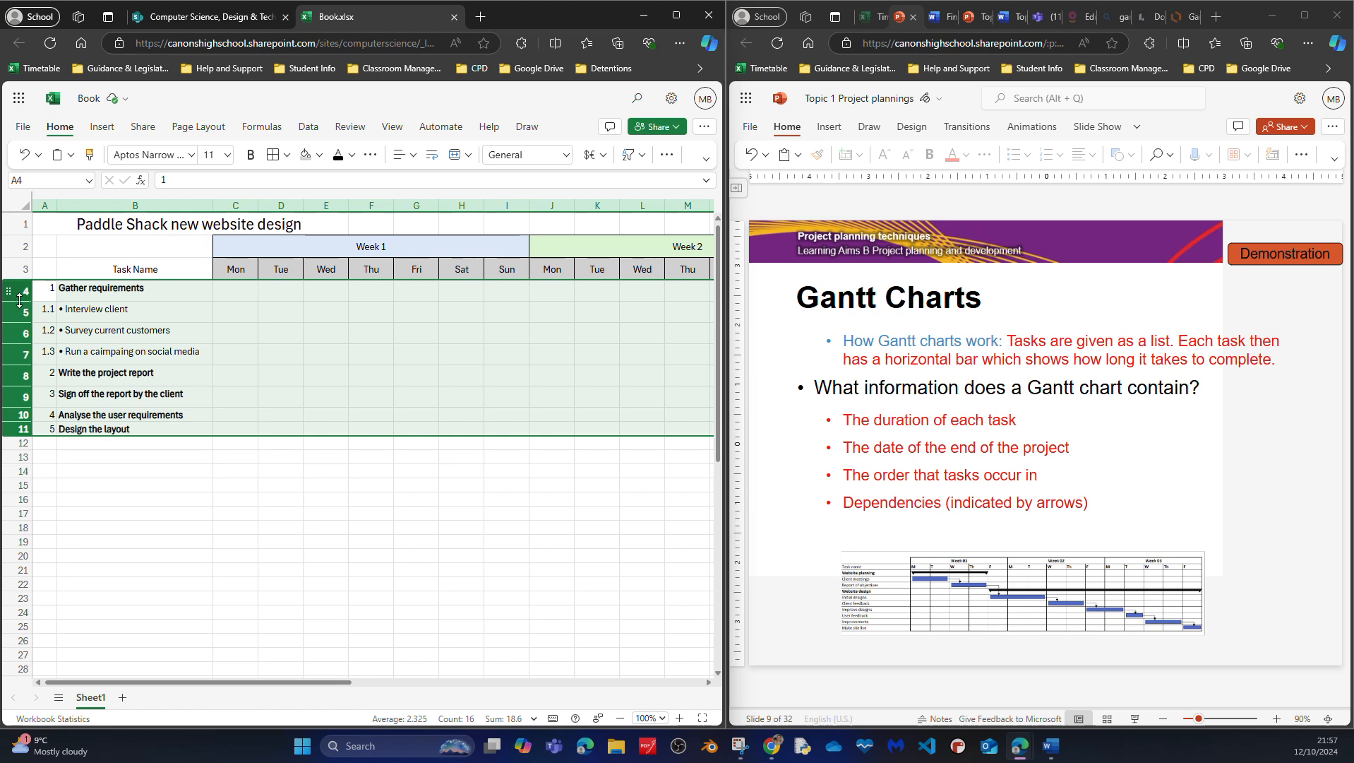
left_click_drag(19, 300, 19, 308)
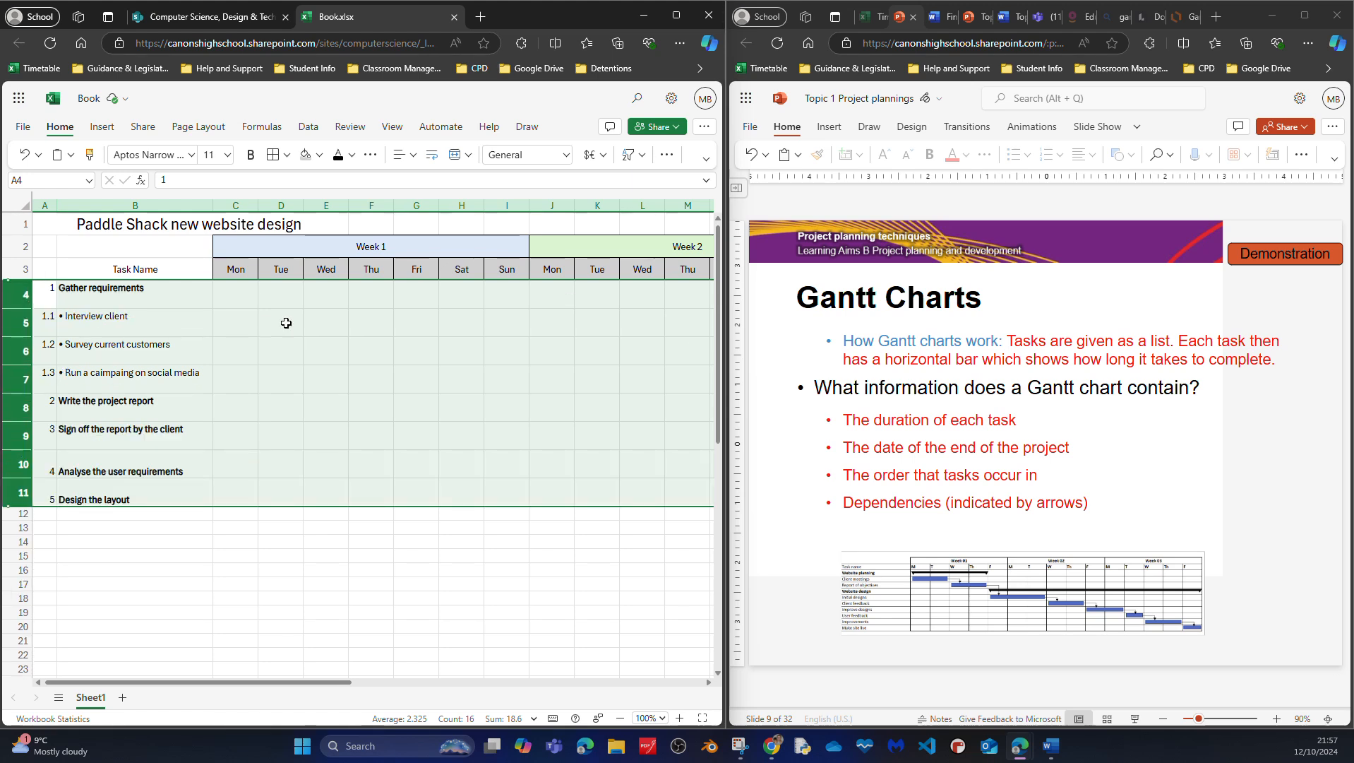
left_click(402, 155)
left_click(434, 244)
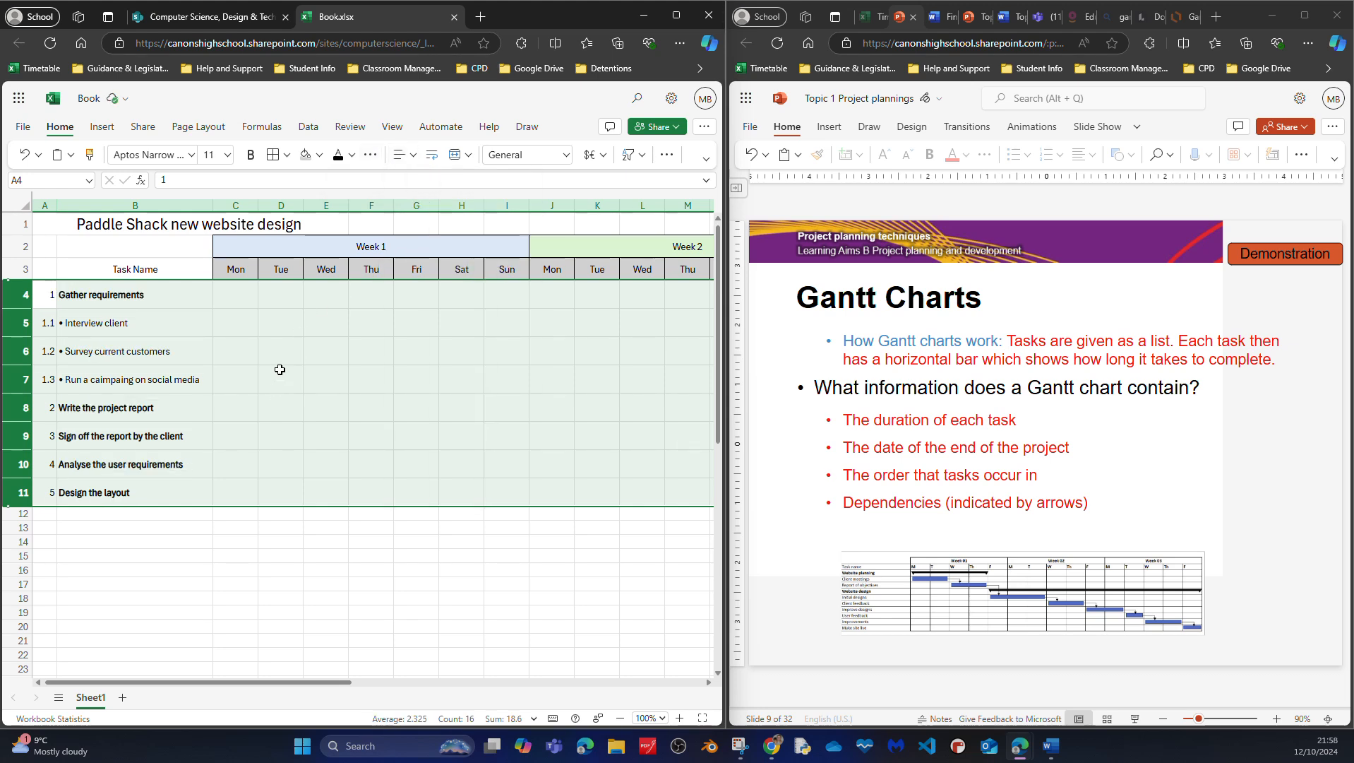
Narrow all the day columns, C to P, to the same smaller width
left_click_drag(240, 203, 529, 205)
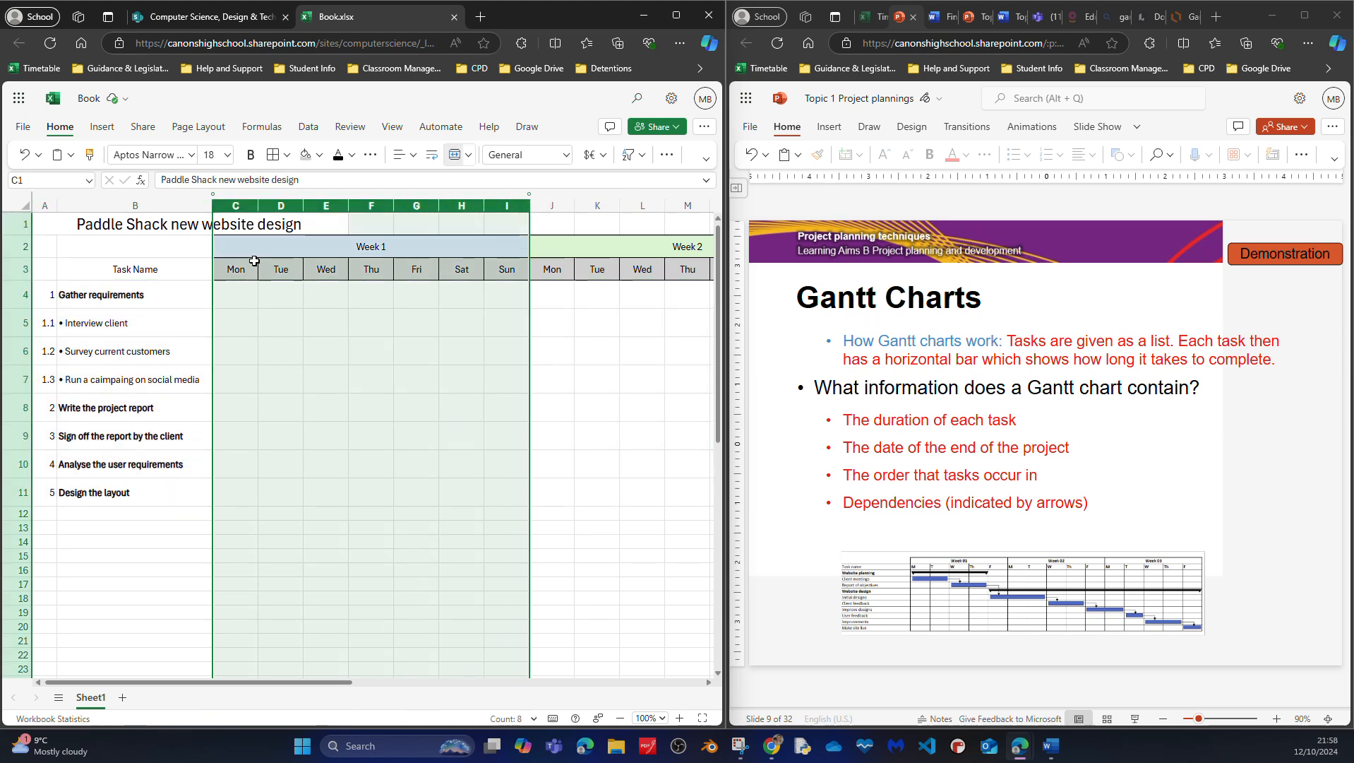
left_click_drag(236, 200, 524, 210)
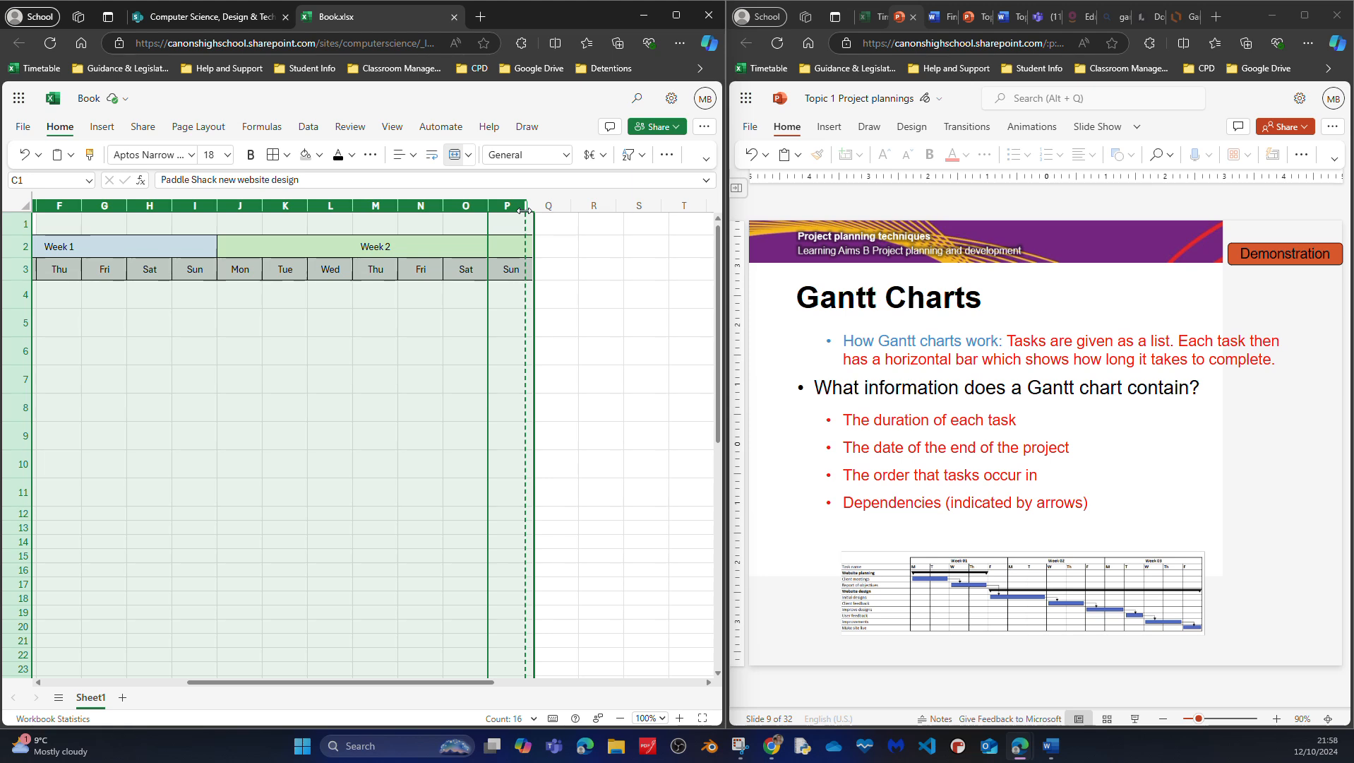
left_click_drag(523, 211, 524, 211)
left_click_drag(302, 682, 215, 689)
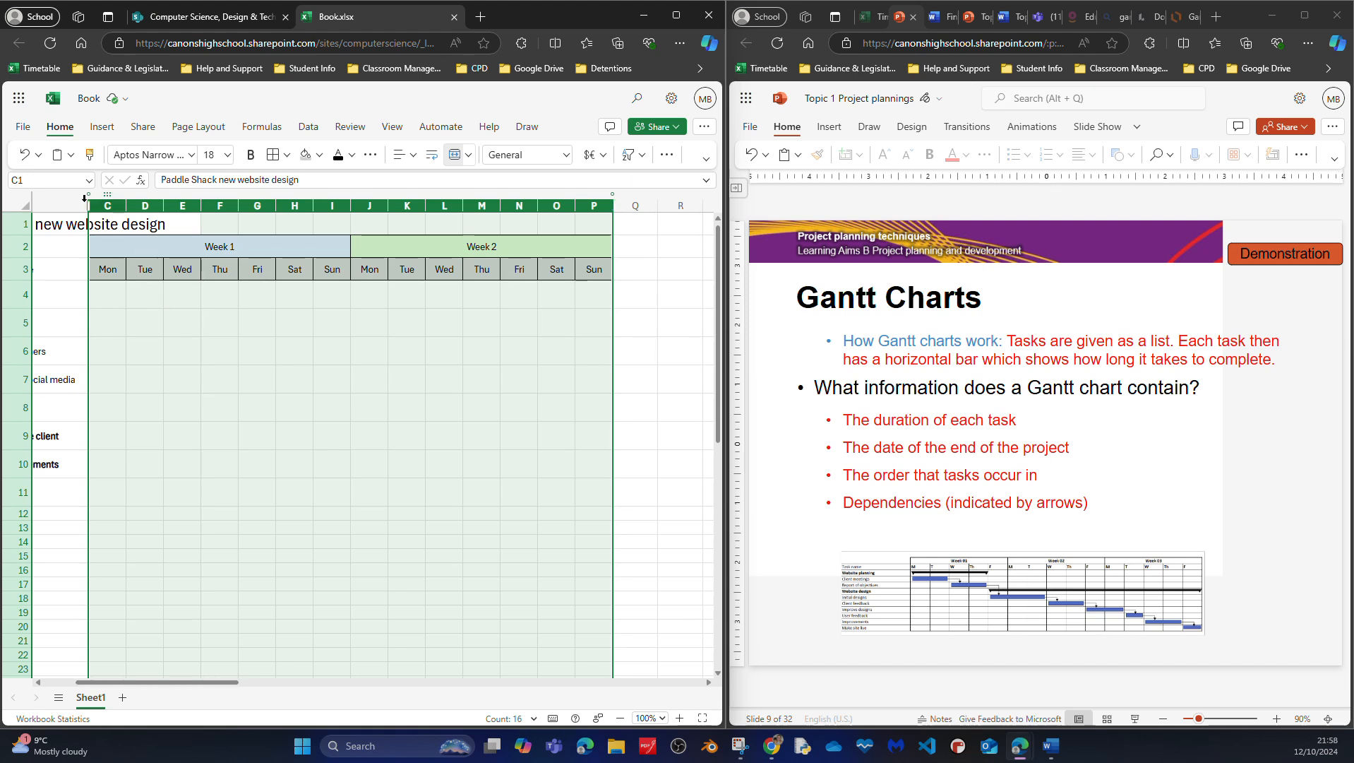
Merge and center the title "Paddle Shack new website design" across row 1 over the full width of the chart
left_click_drag(64, 225, 583, 228)
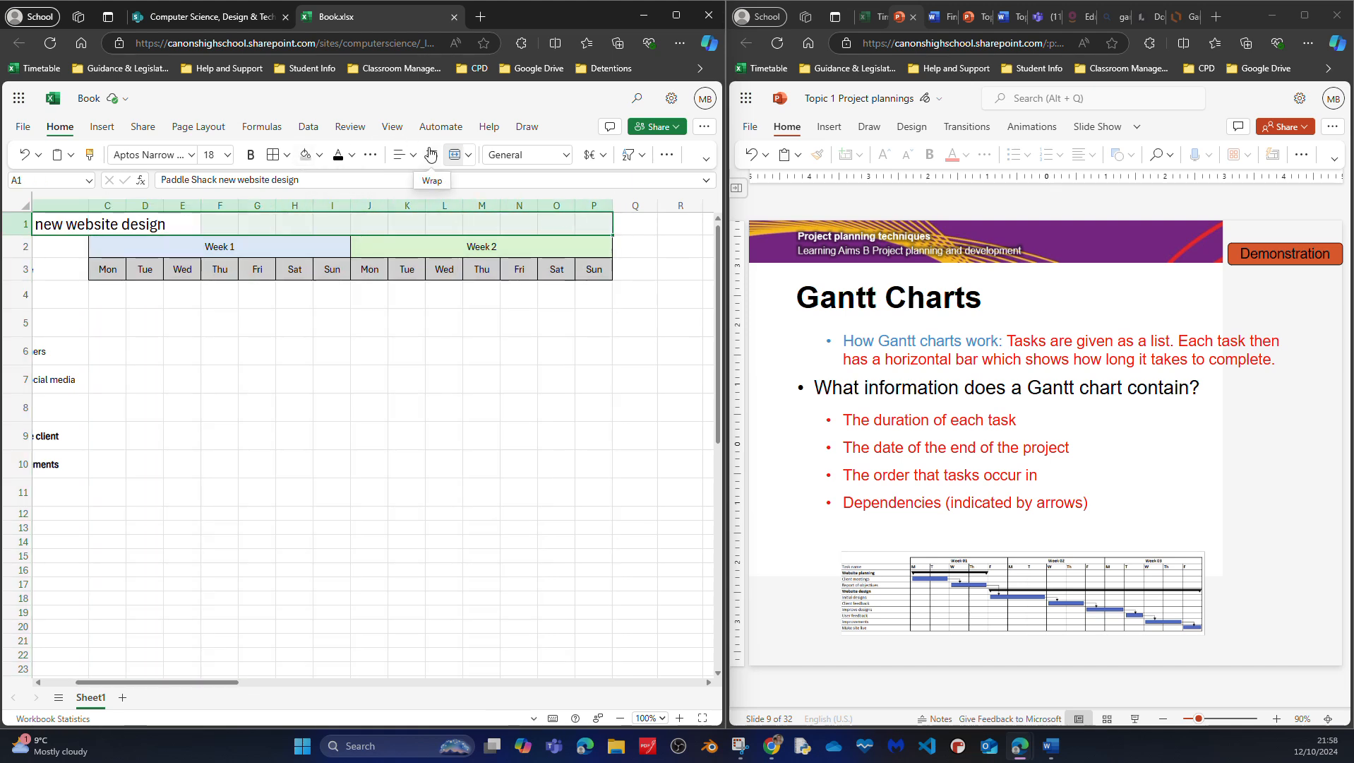
left_click(468, 155)
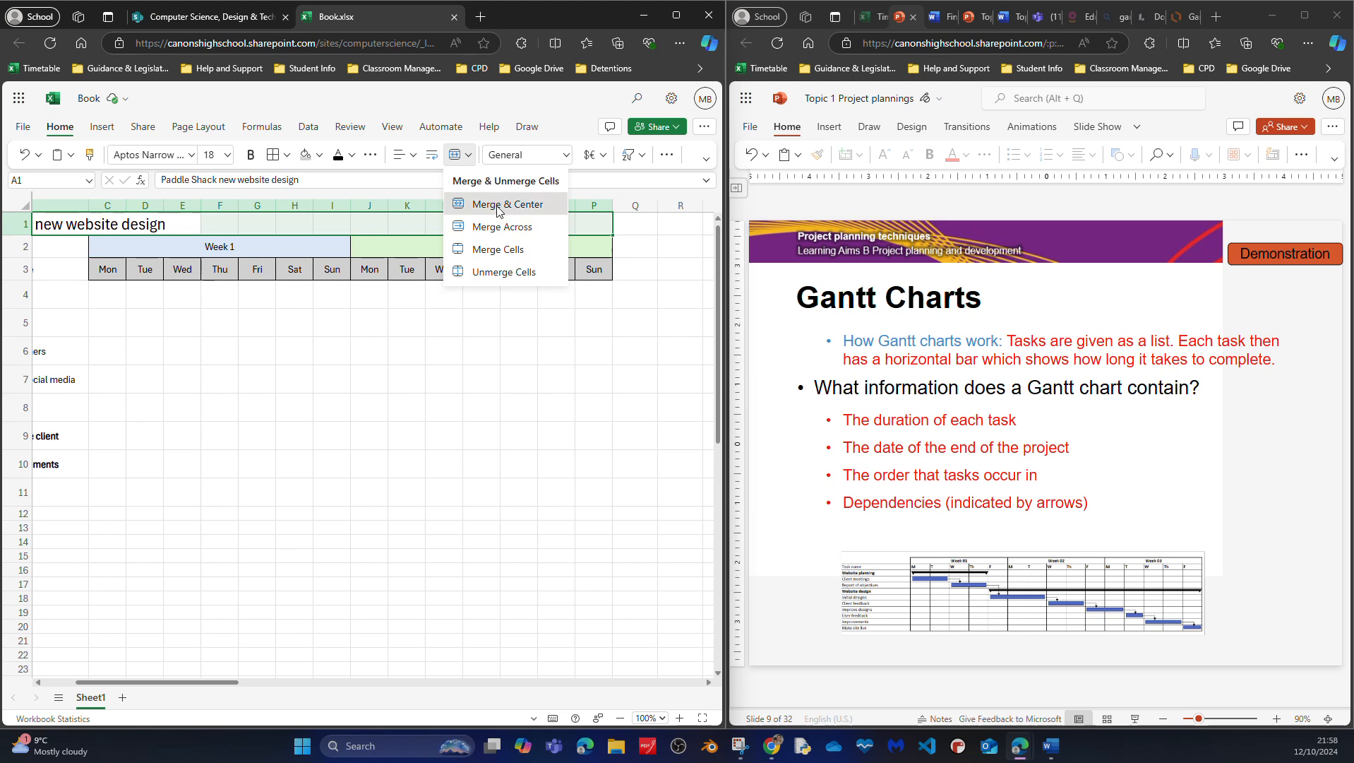
left_click(472, 204)
left_click(468, 154)
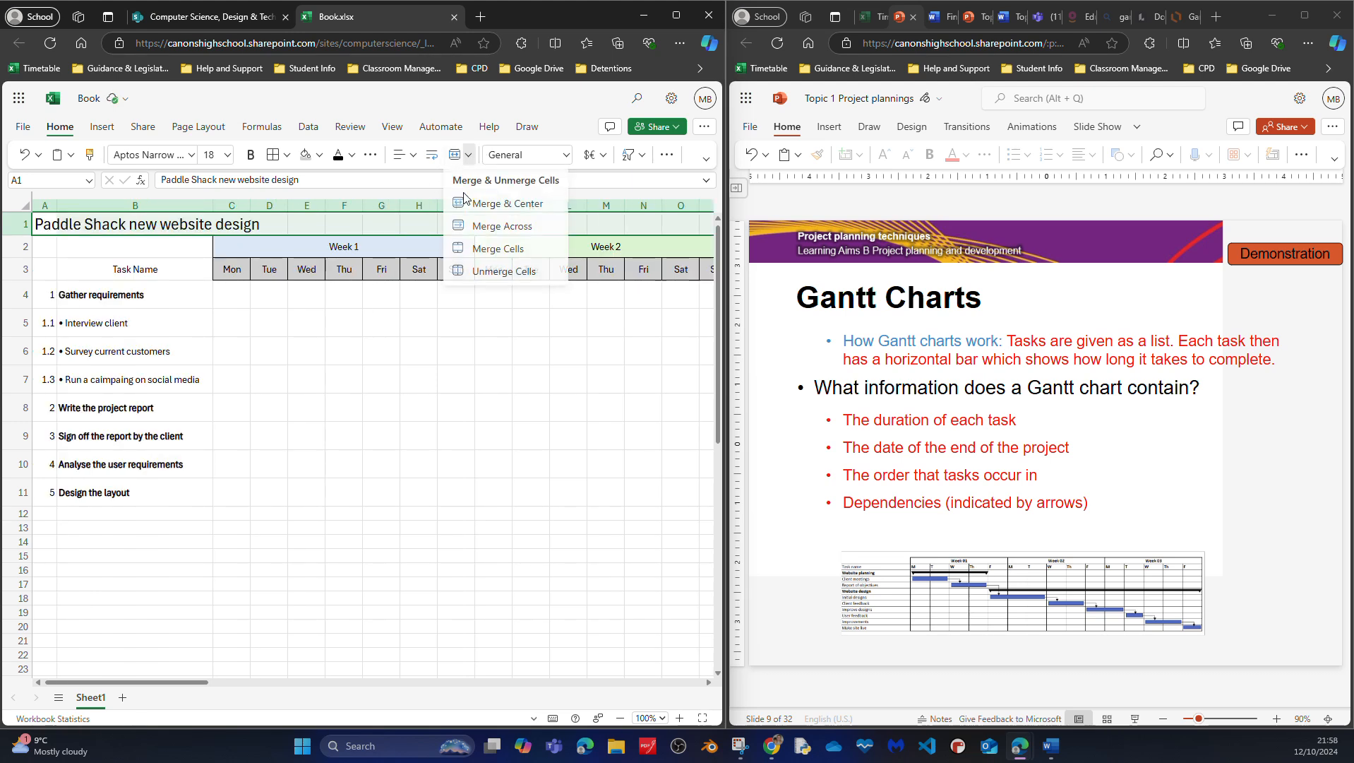
left_click(488, 204)
left_click(425, 438)
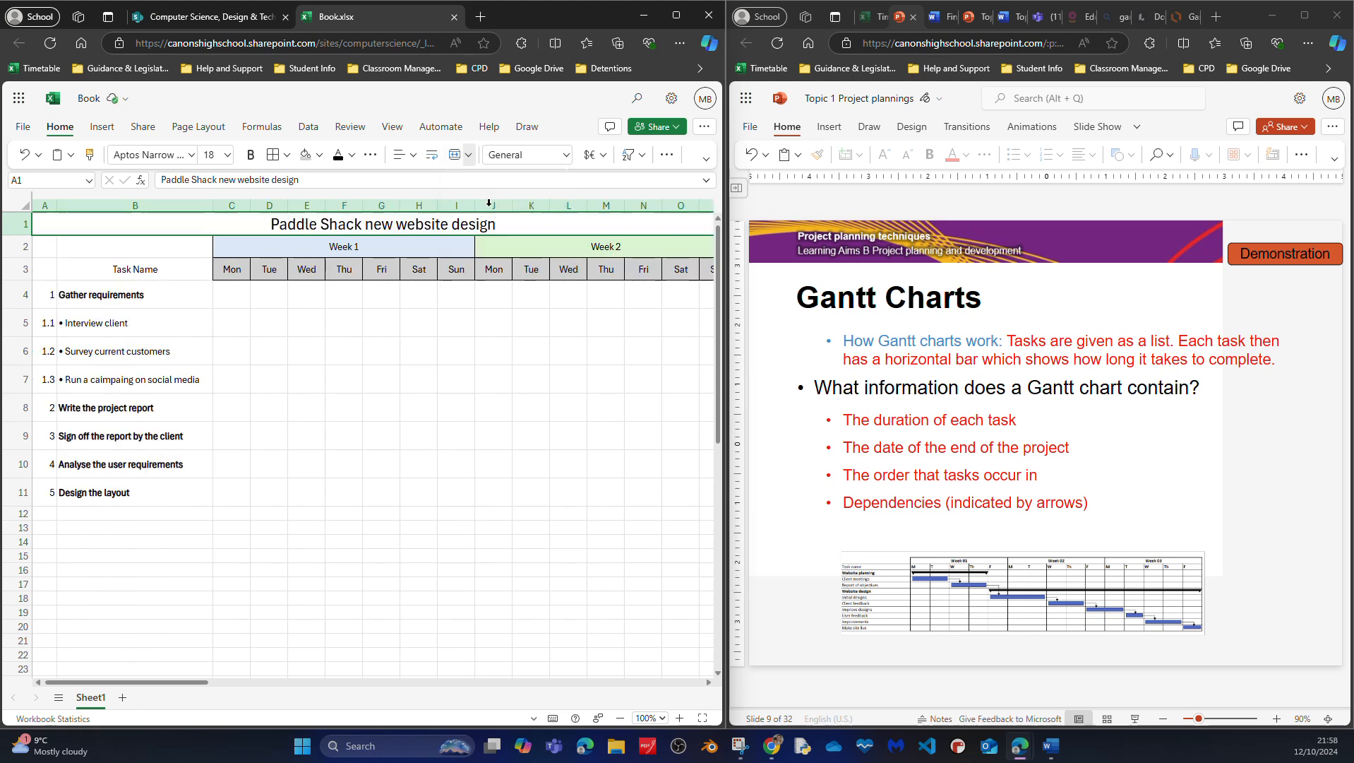
Apply all borders to the whole chart, from the title row down to the Design the layout row across both weeks
left_click_drag(36, 223, 490, 493)
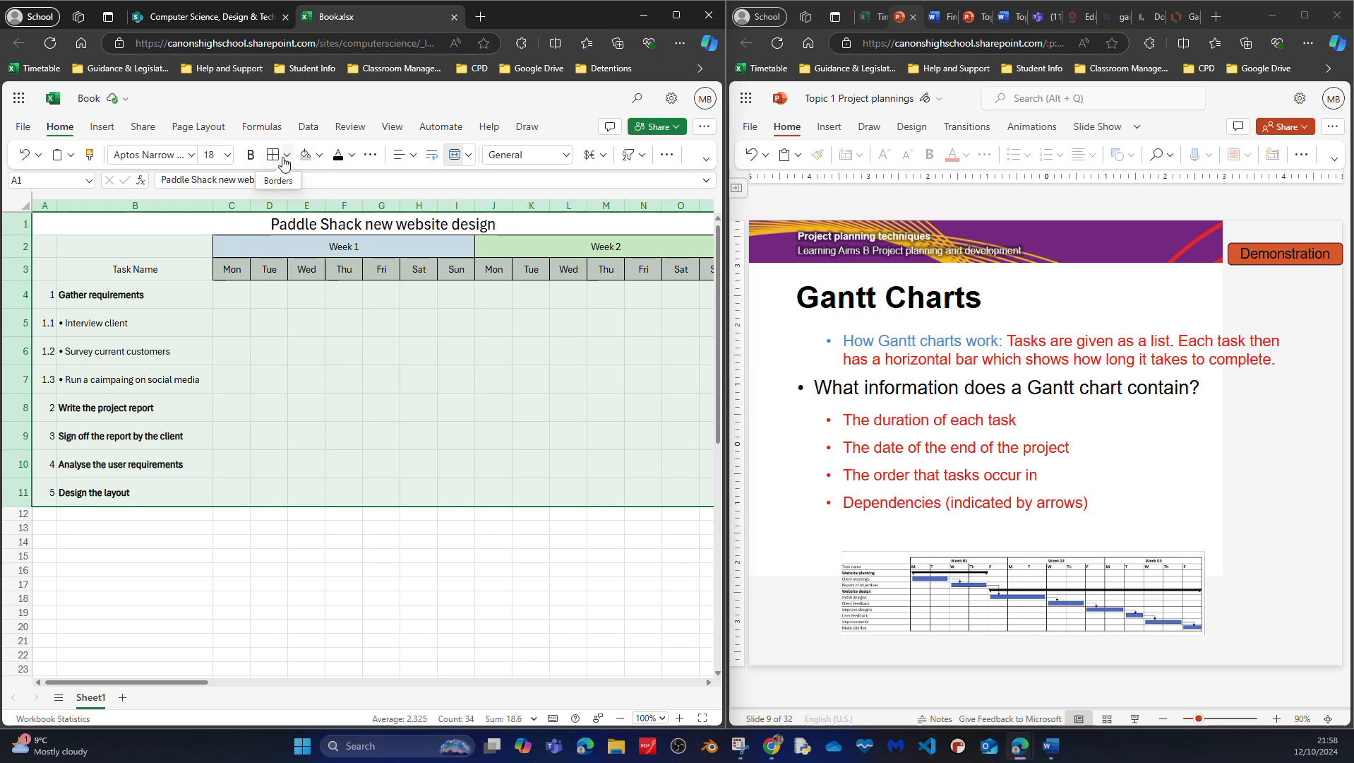
left_click(273, 155)
left_click(296, 612)
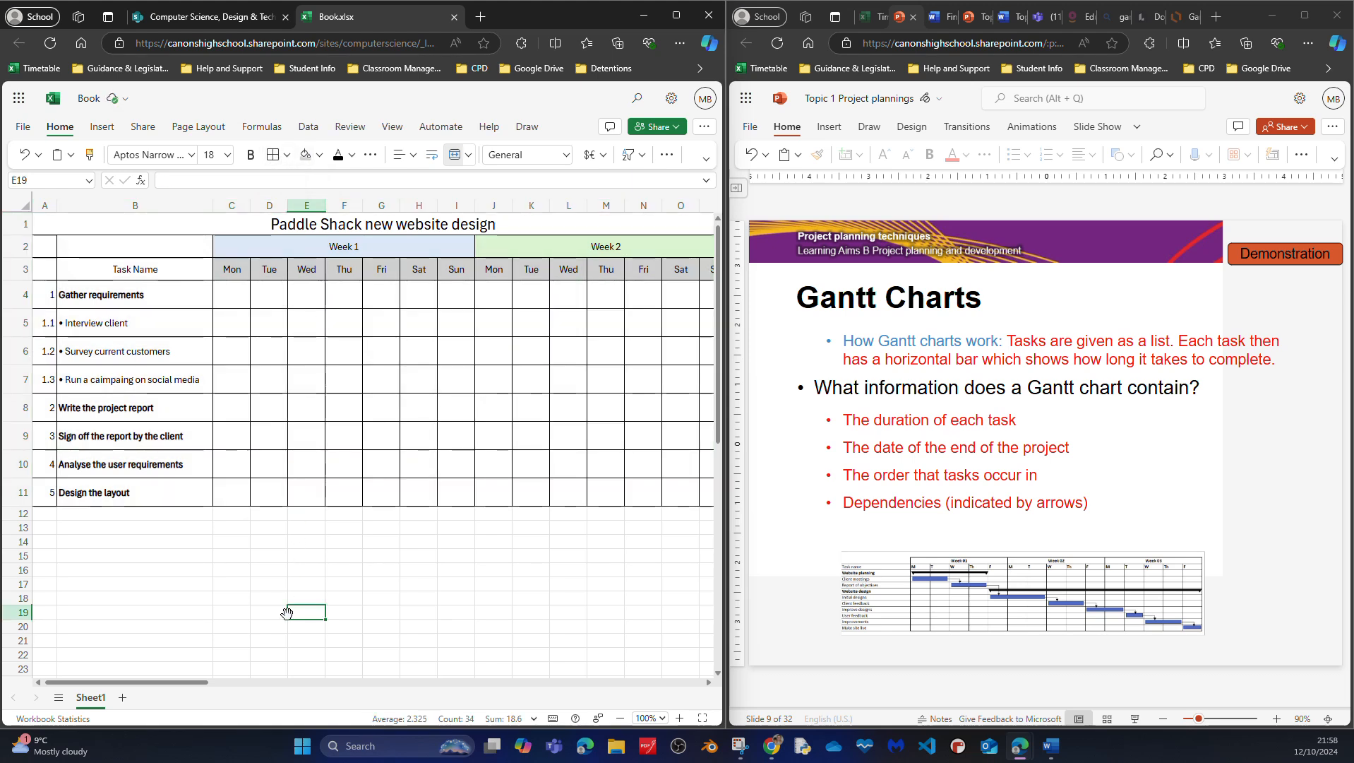
Make the title "Paddle Shack new website design" bold and slightly increase the height of row 1
left_click(133, 227)
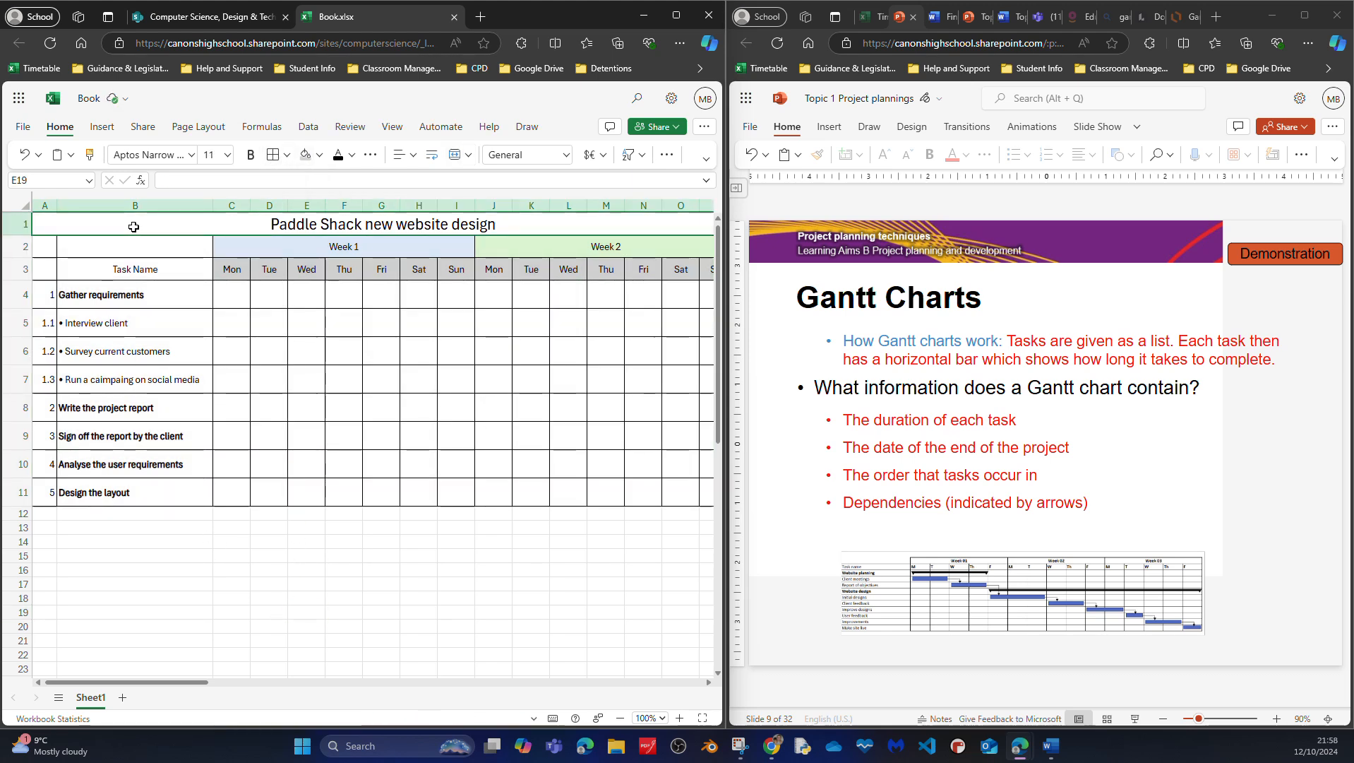
left_click_drag(134, 226, 435, 232)
left_click_drag(554, 224, 554, 224)
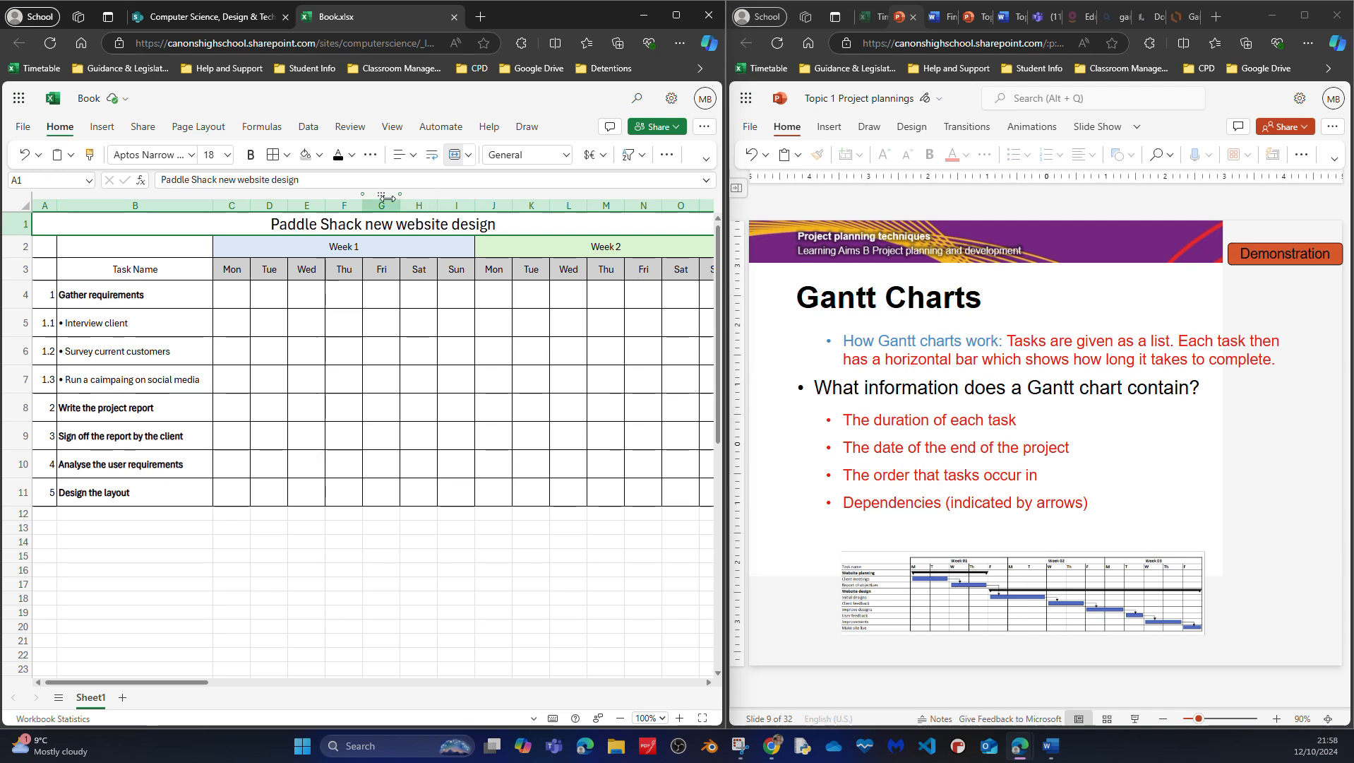
left_click(250, 155)
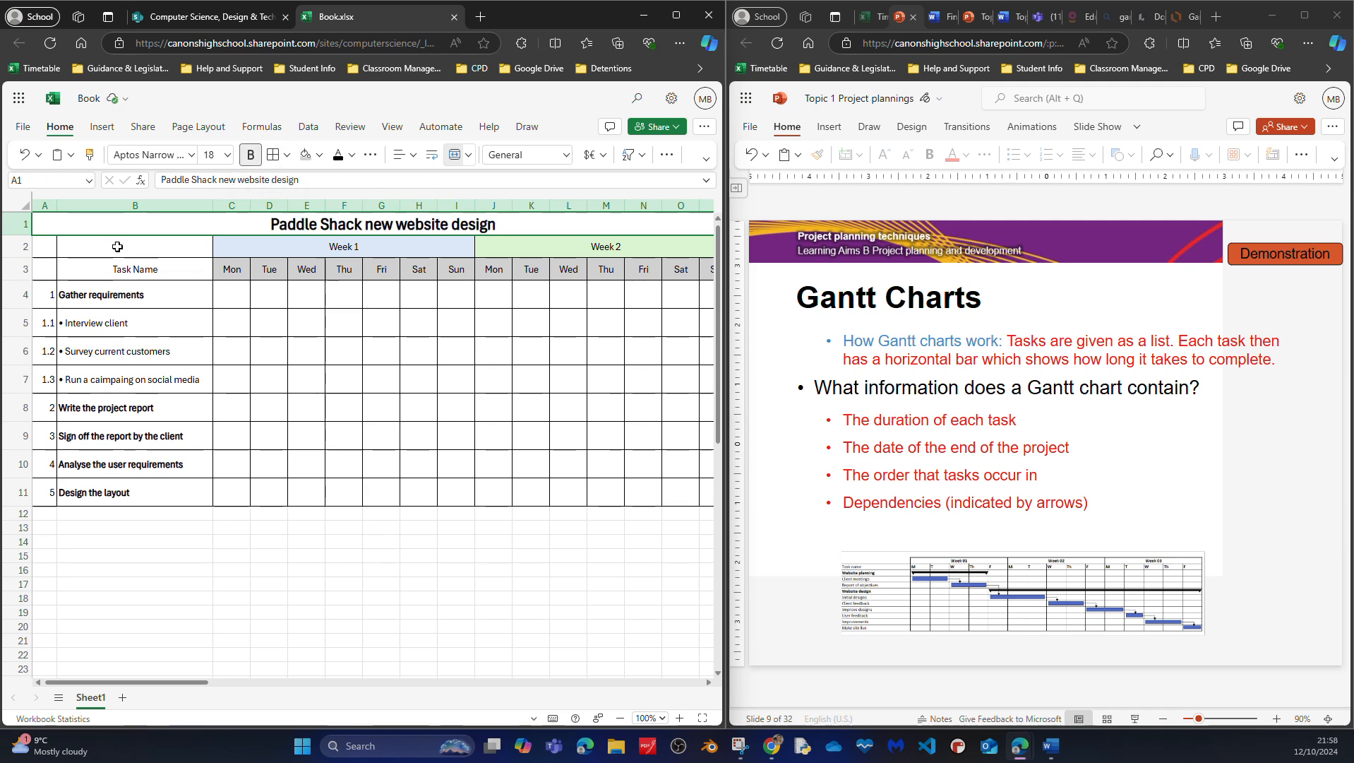
left_click_drag(19, 234, 19, 242)
left_click(270, 409)
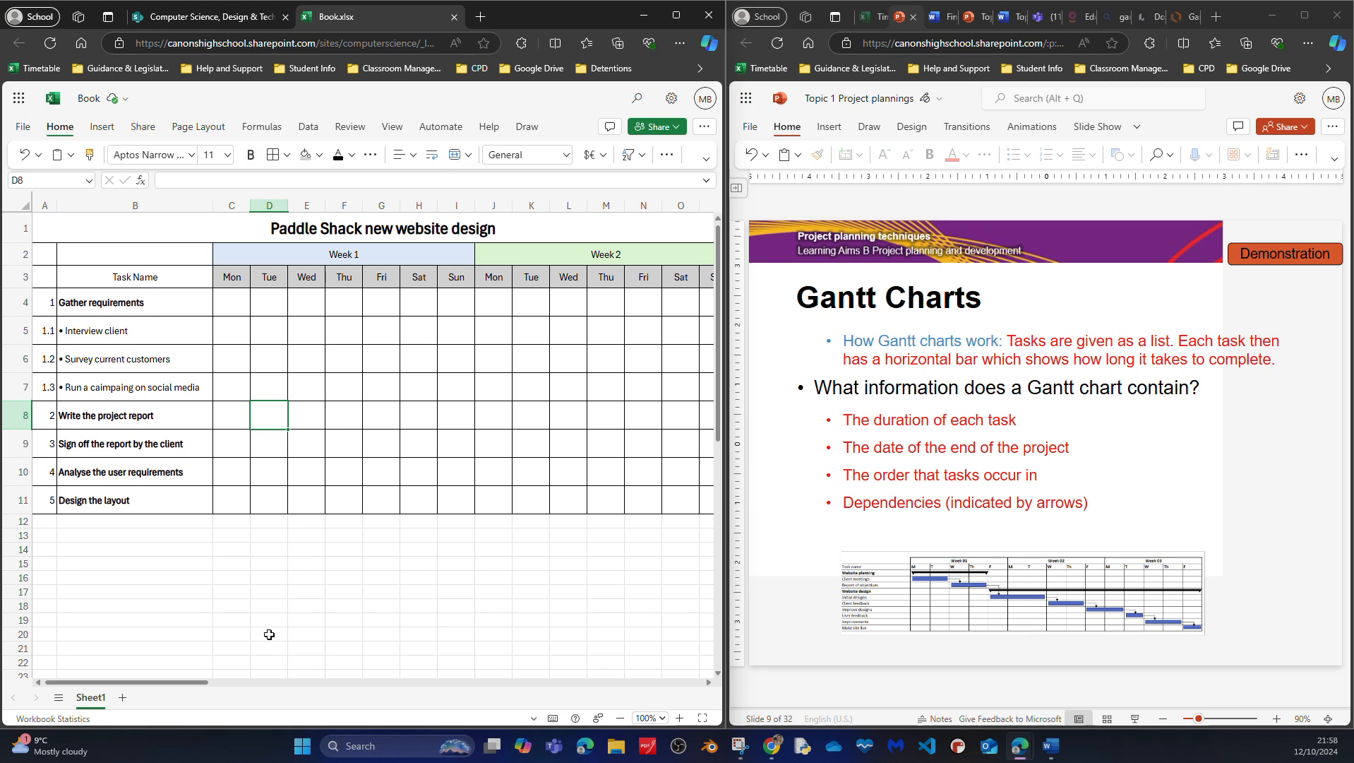
Fill the task number column, cells A2 to A11, with a light orange colour
left_click_drag(43, 257, 43, 501)
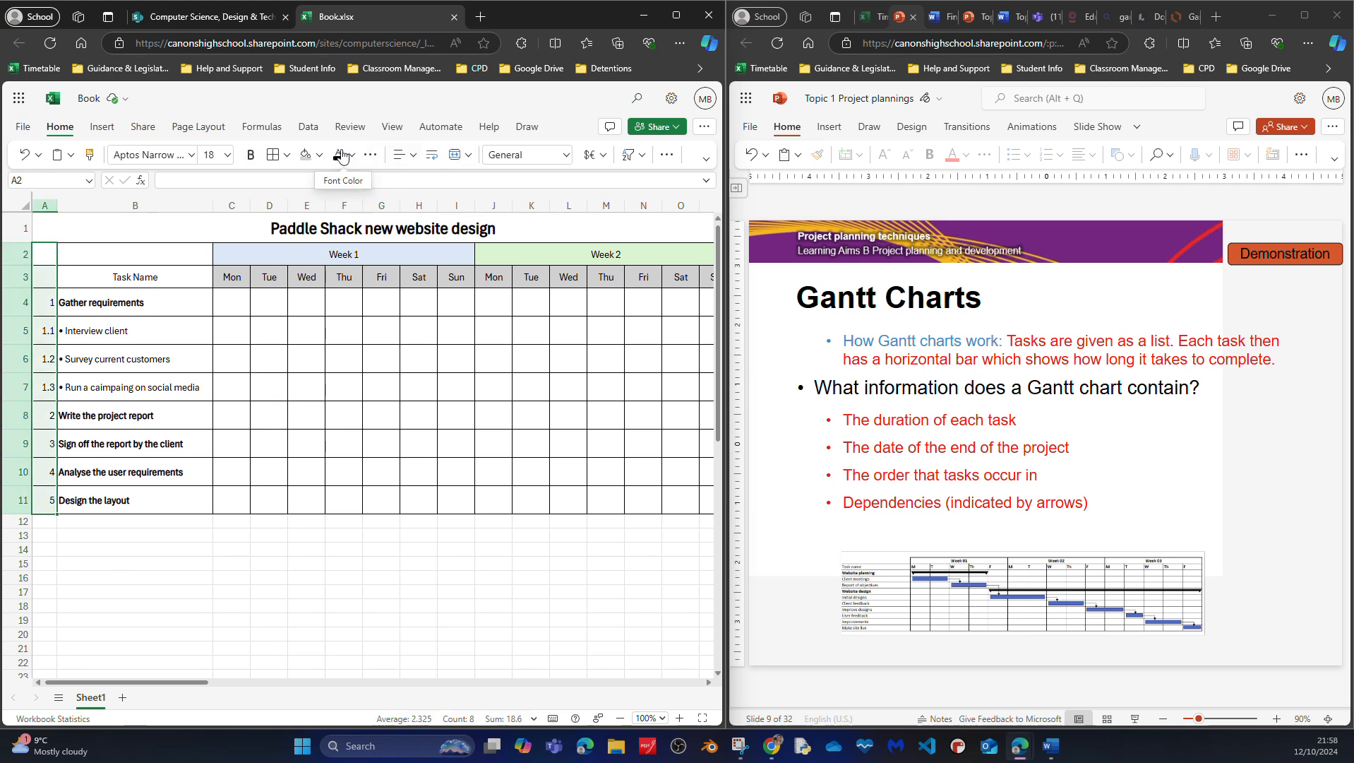
left_click(319, 155)
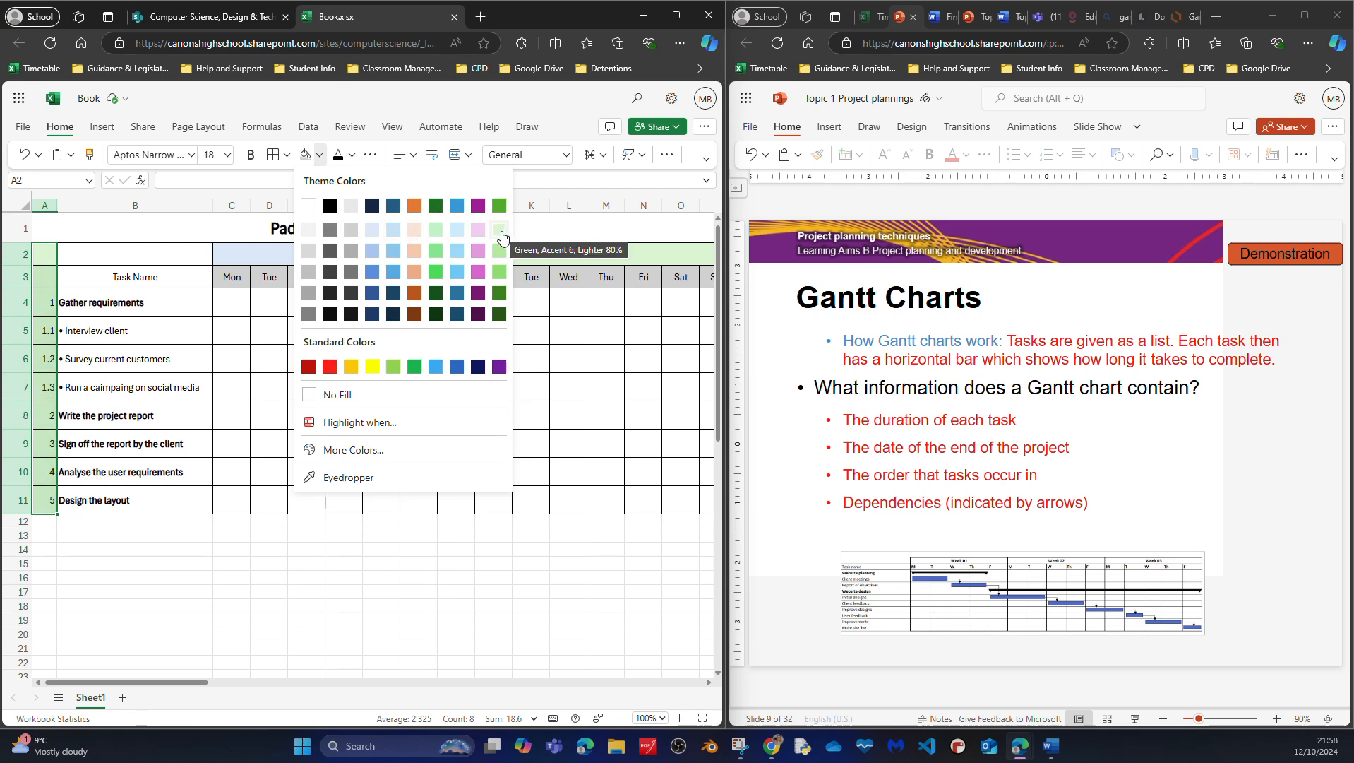
left_click(416, 230)
left_click(369, 564)
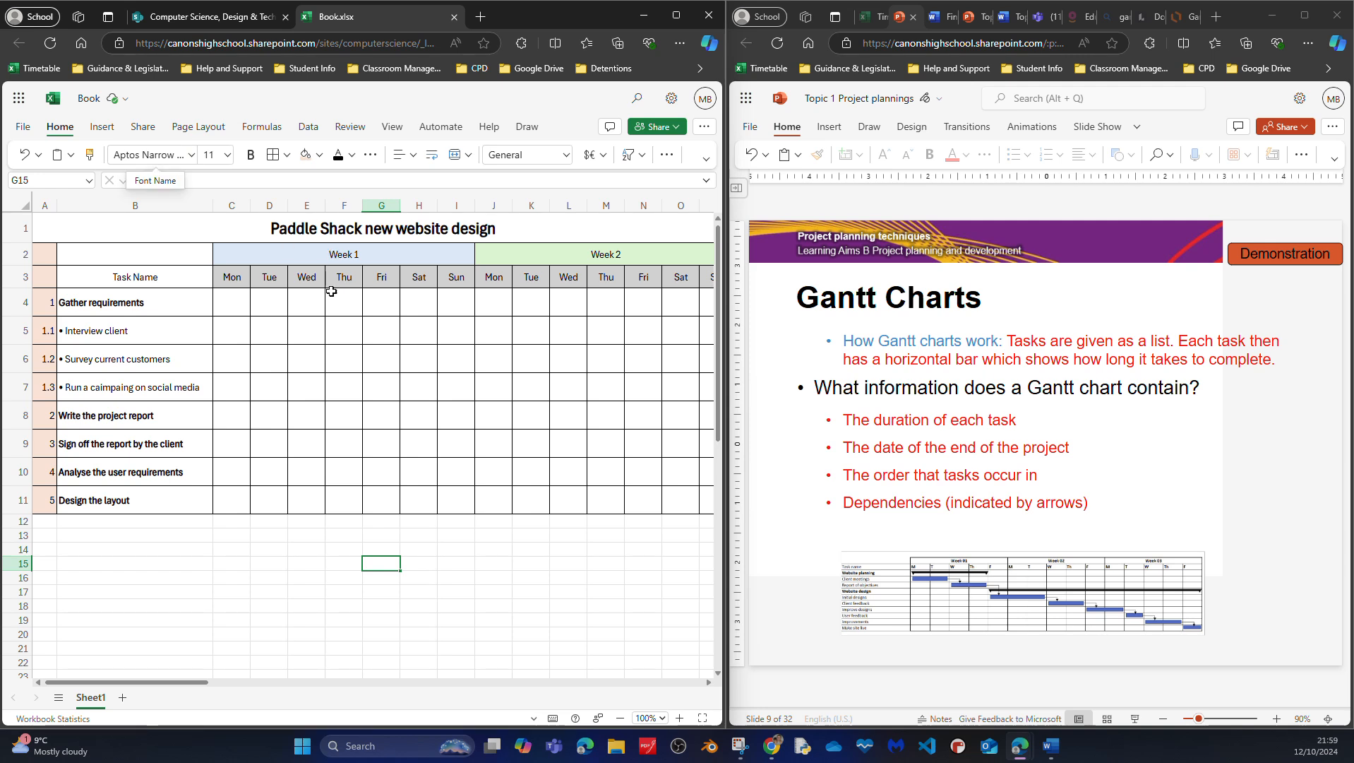
Make the Task Name and day headings in row 3 and the Week 1 and Week 2 headings bold
left_click(145, 282)
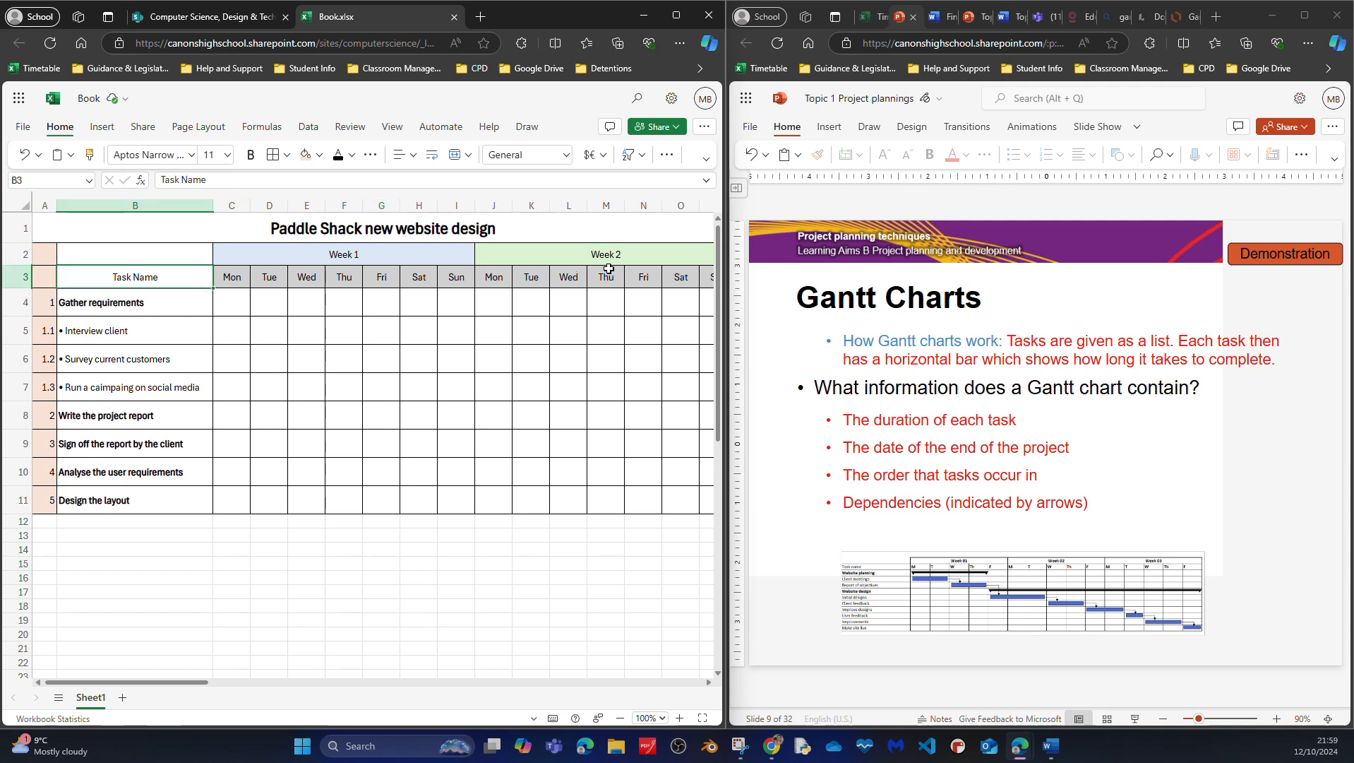
left_click(708, 281, "shift")
left_click(251, 155)
left_click(353, 425)
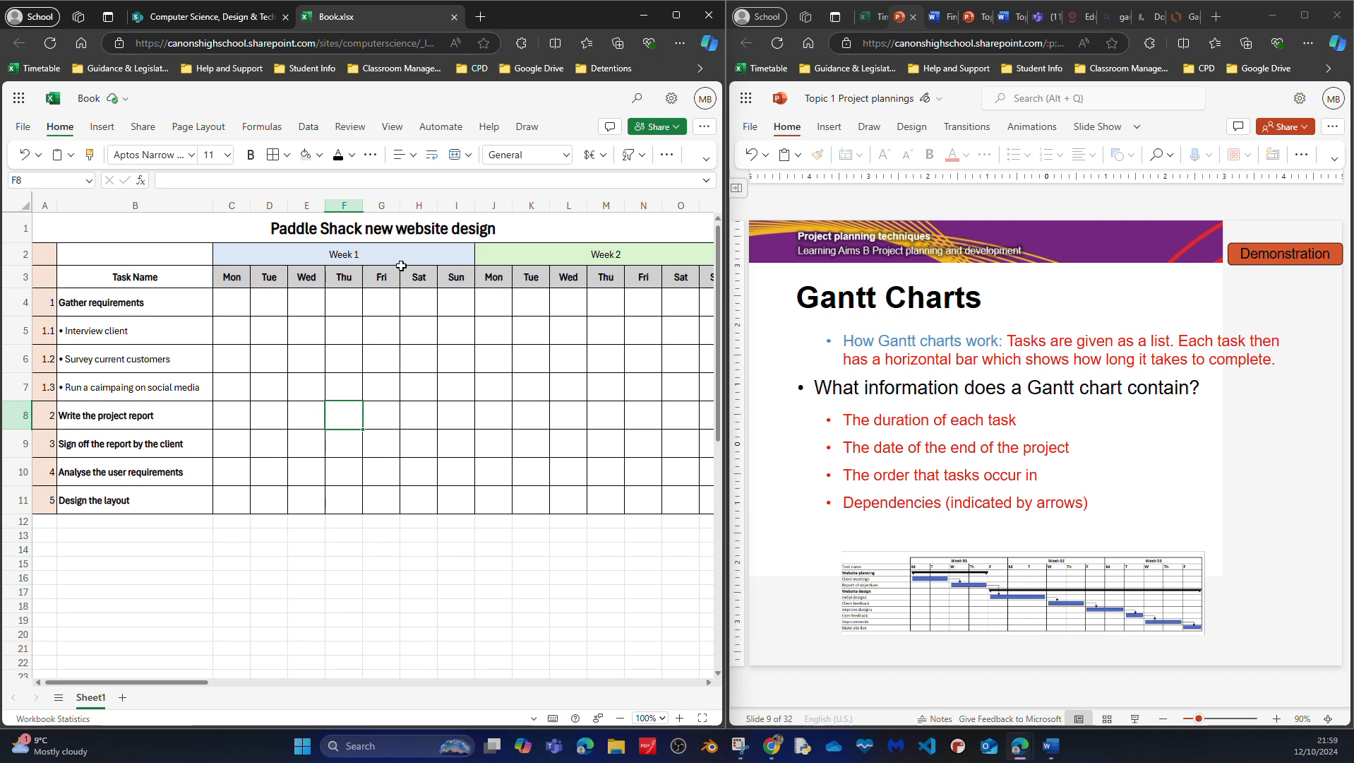
left_click_drag(444, 254, 605, 254)
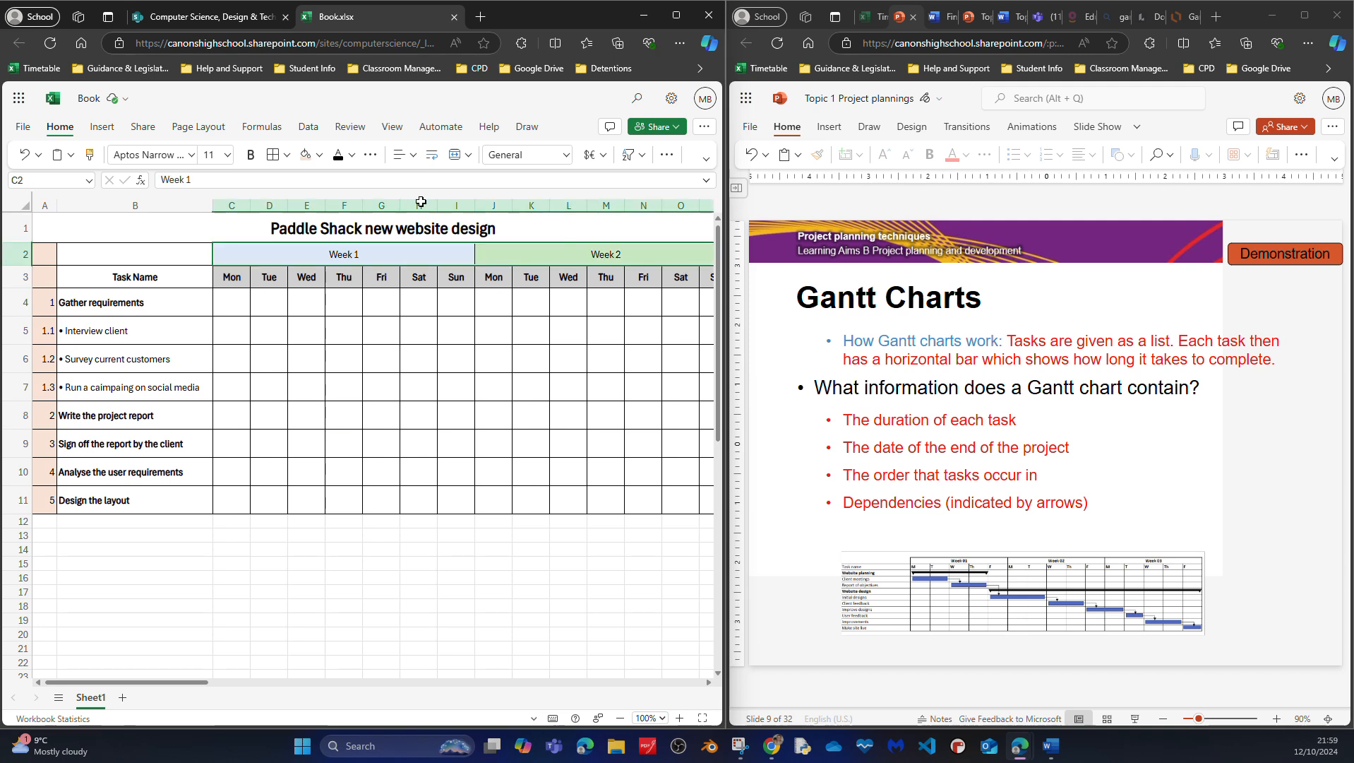
left_click(253, 156)
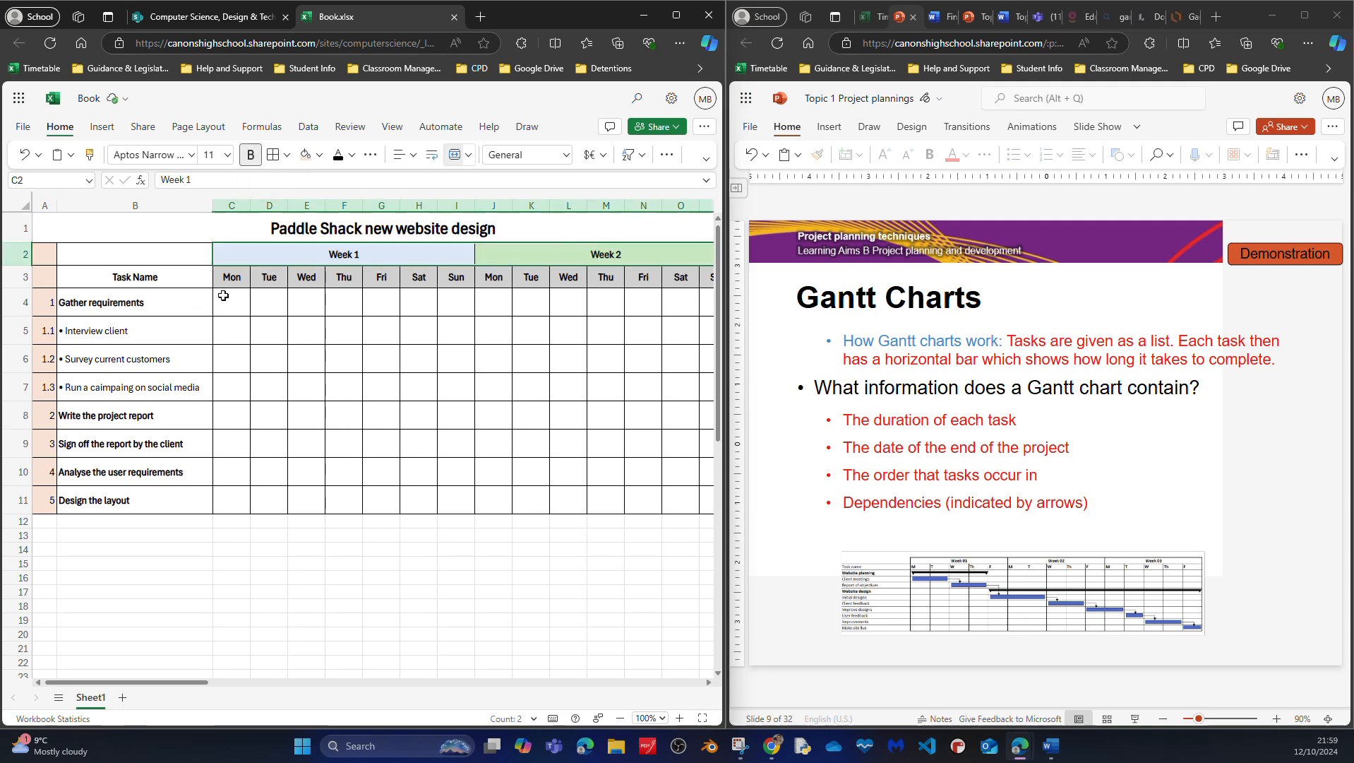
Insert a rectangle and shape it into a thin bar covering Monday of Week 1 on the Interview client row
left_click(112, 130)
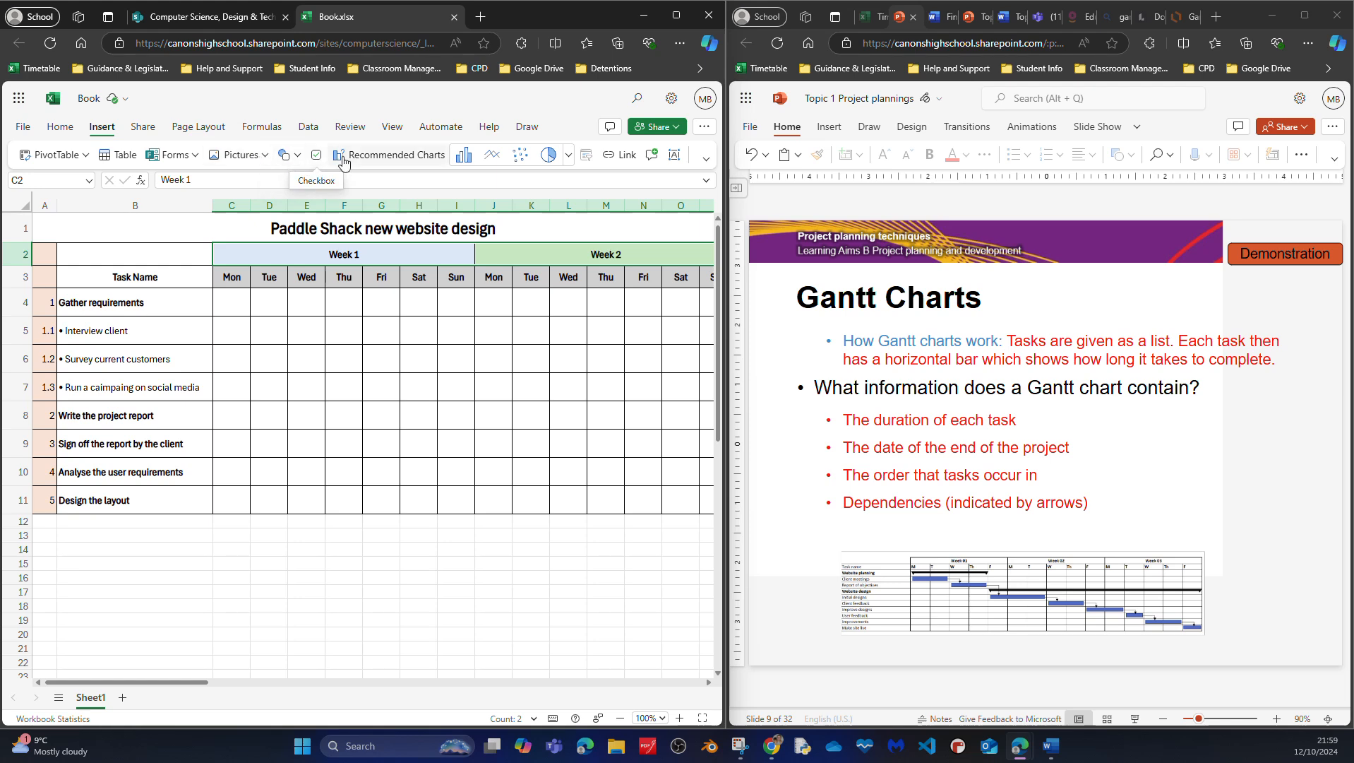
left_click(298, 158)
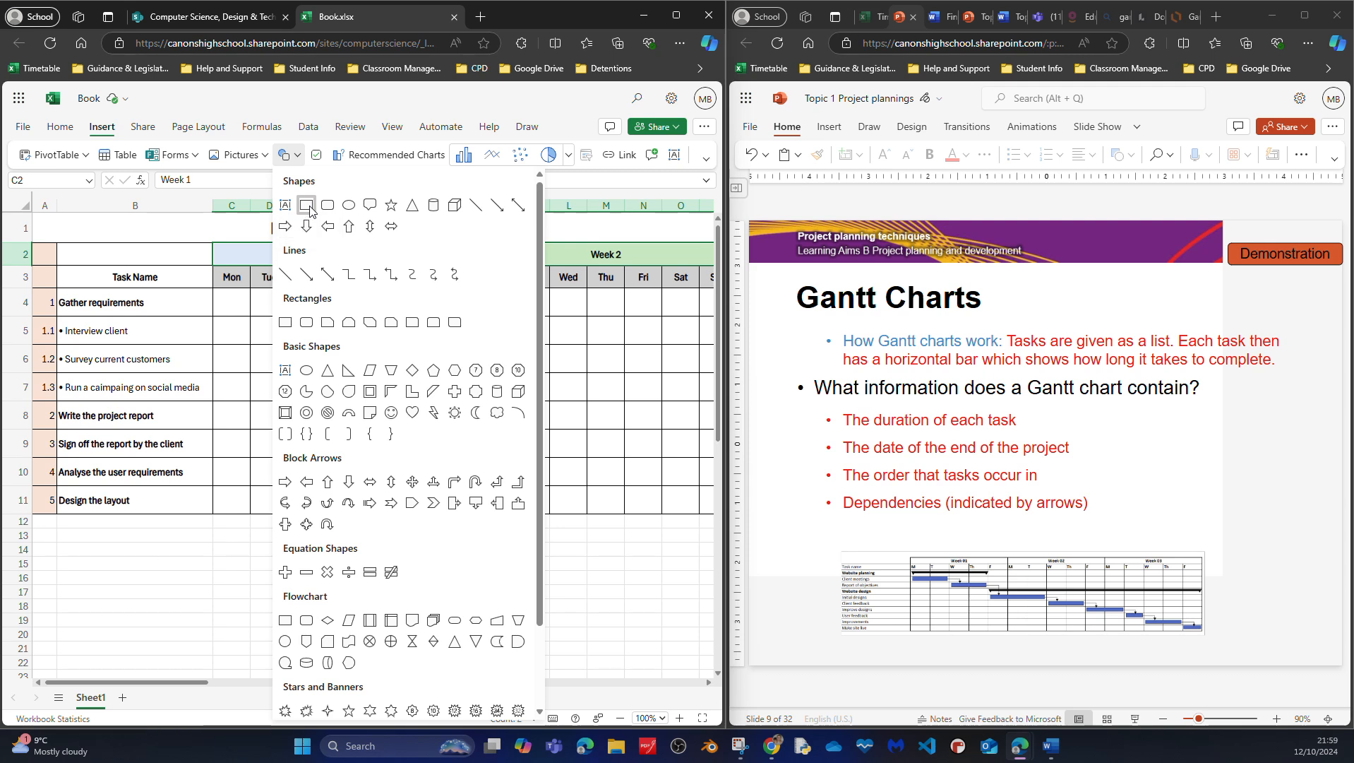
left_click(309, 208)
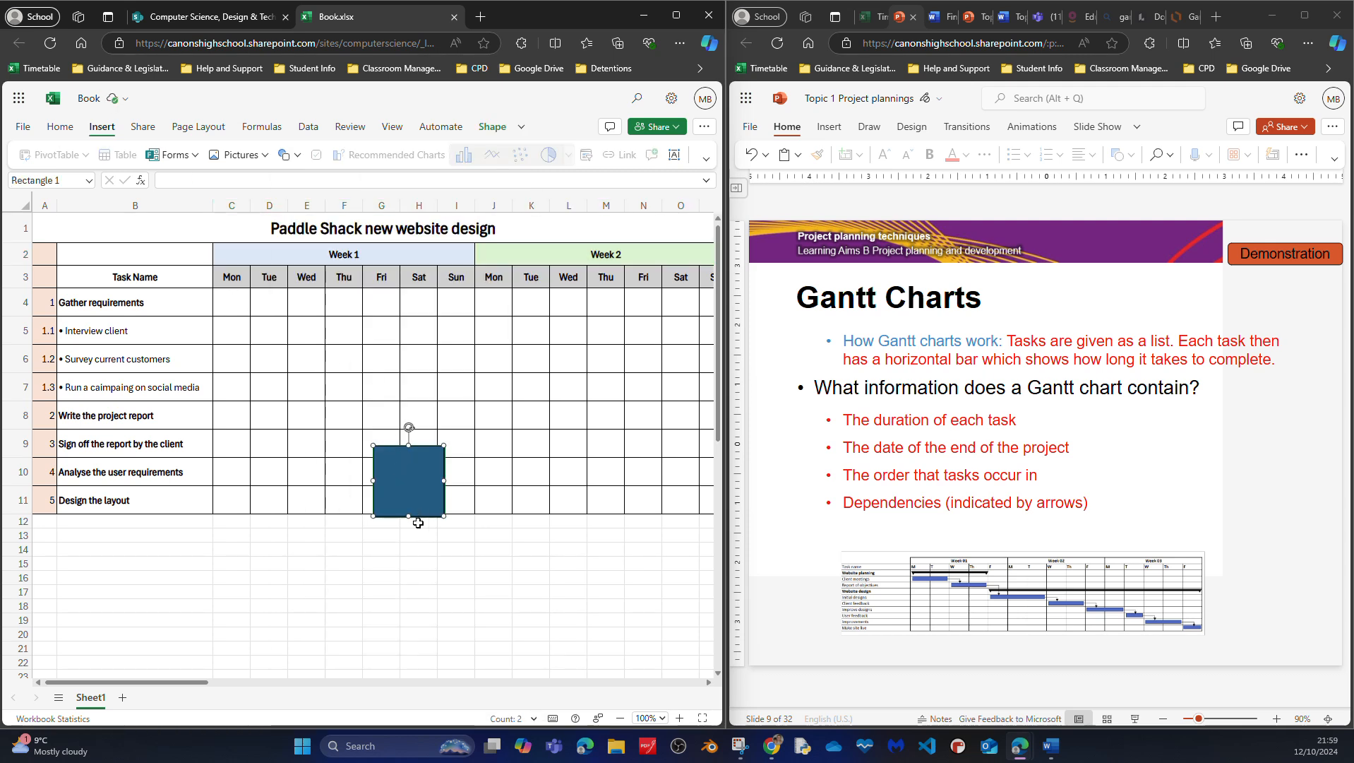
left_click_drag(412, 516, 261, 330)
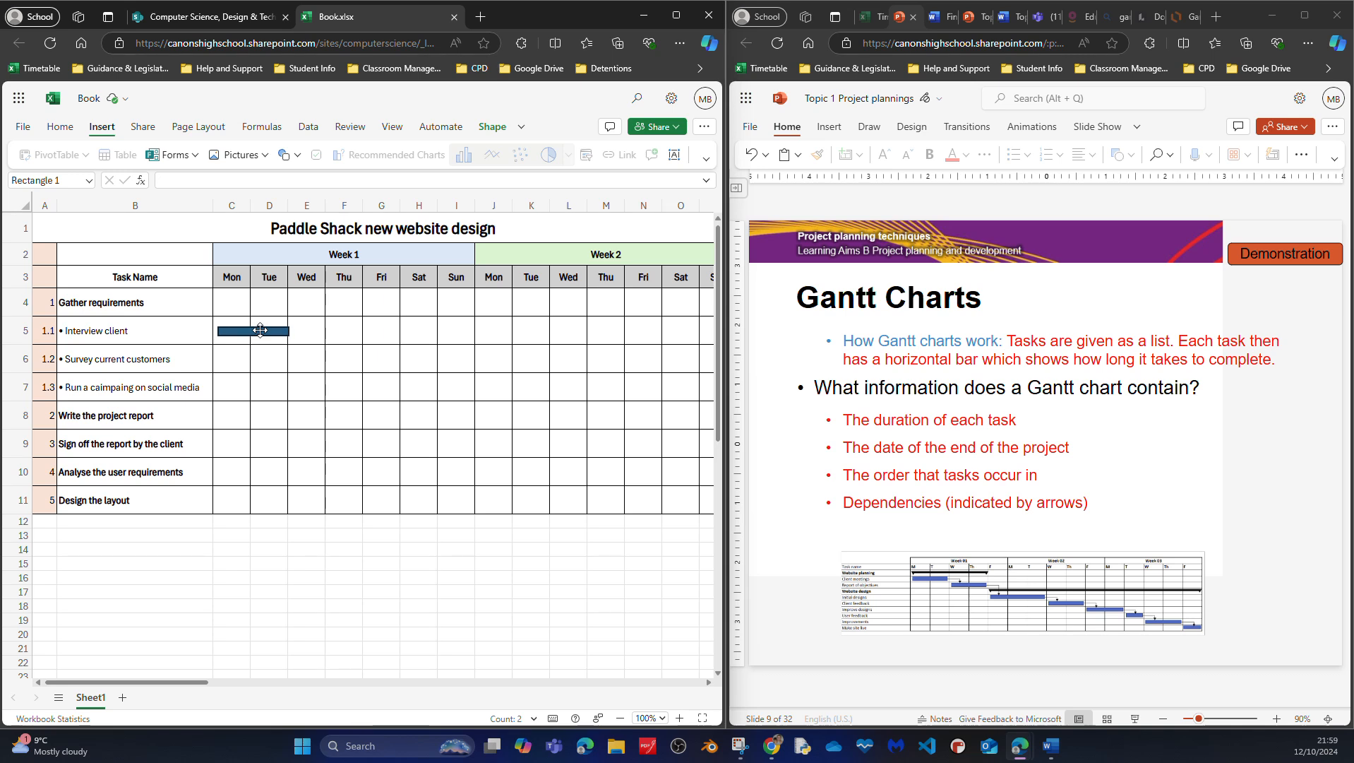
mouse_move(260, 329)
left_mouse_down()
mouse_move(274, 330)
mouse_move(246, 329)
left_mouse_up()
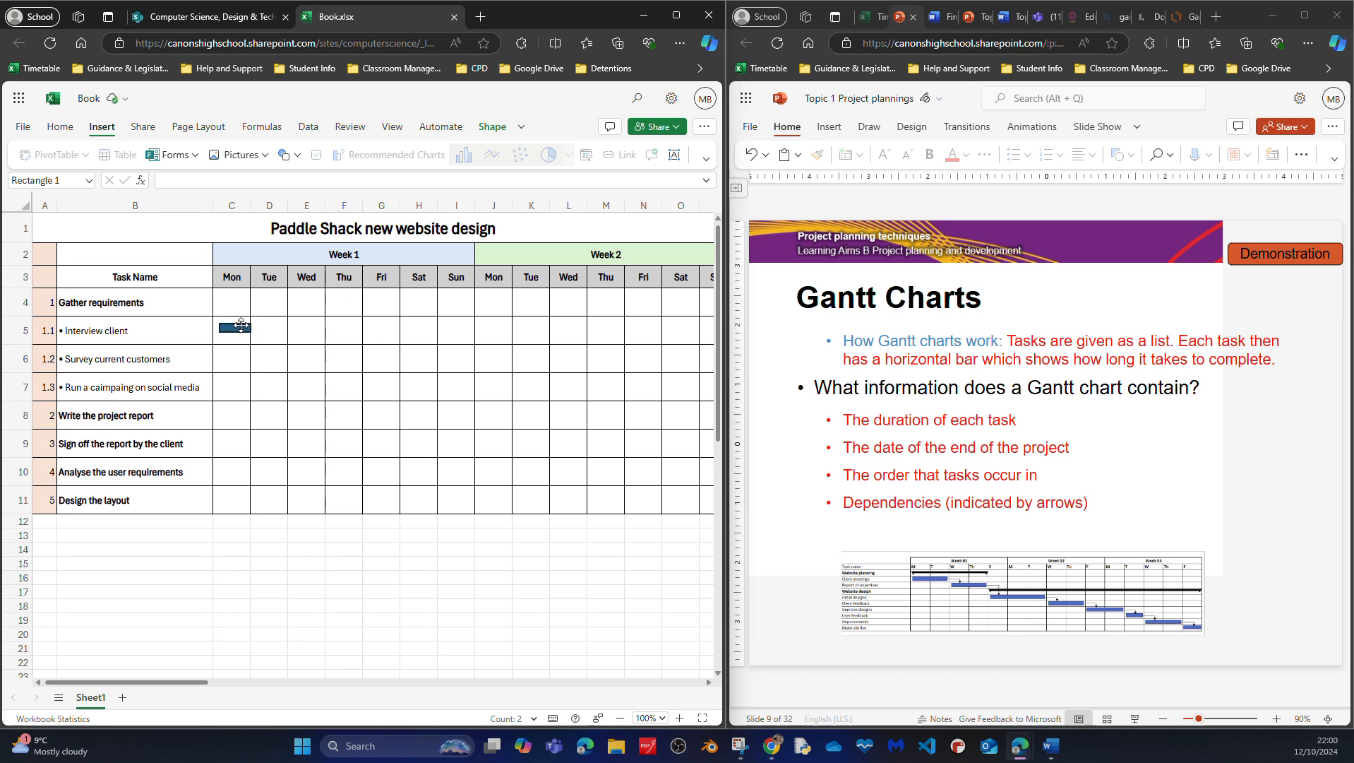
Duplicate the Interview client bar onto the Survey current customers row and stretch it from Tuesday to Thursday of Week 1
left_click(240, 324)
key("ctrl+v")
left_click_drag(262, 335, 362, 358)
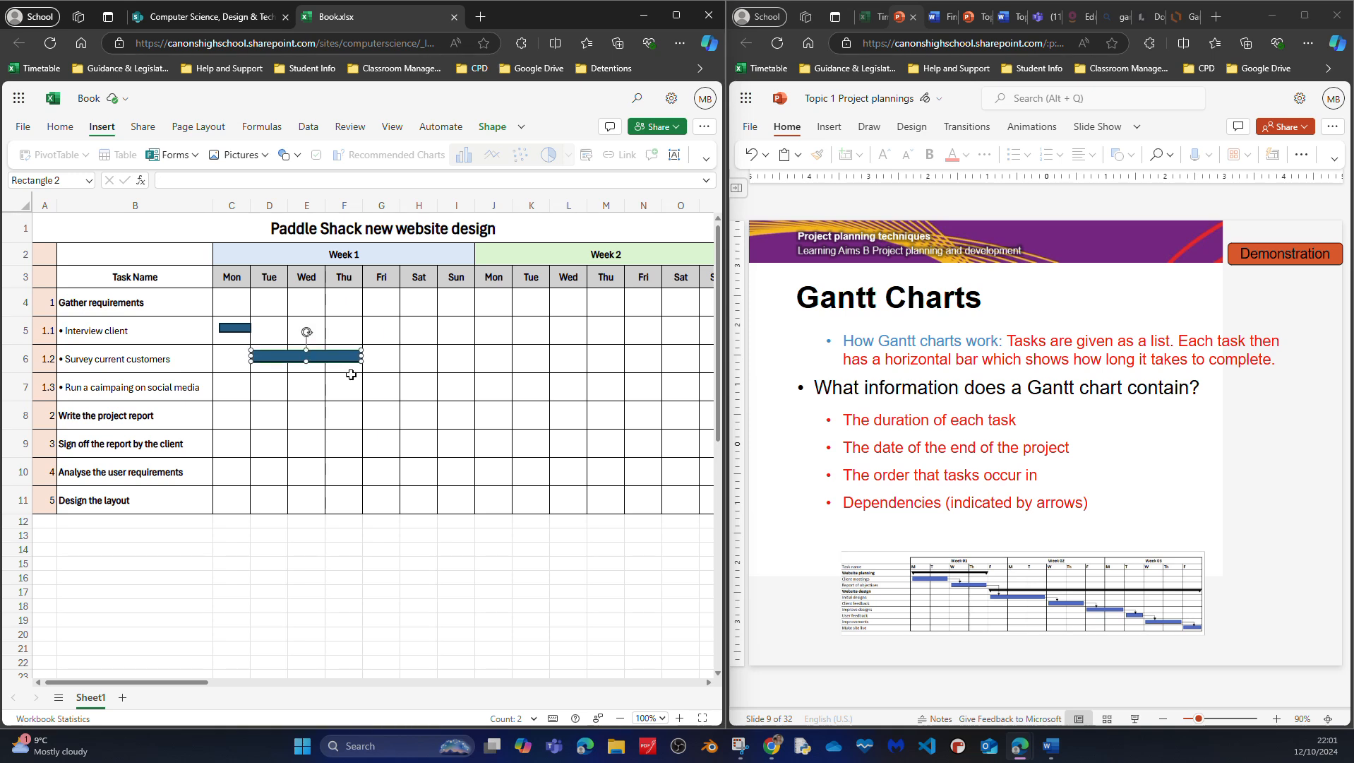
Duplicate the Survey current customers bar onto the social media task row, spanning Wednesday to Friday of Week 1
key("ctrl+c")
key("ctrl+v")
left_click_drag(357, 363, 384, 380)
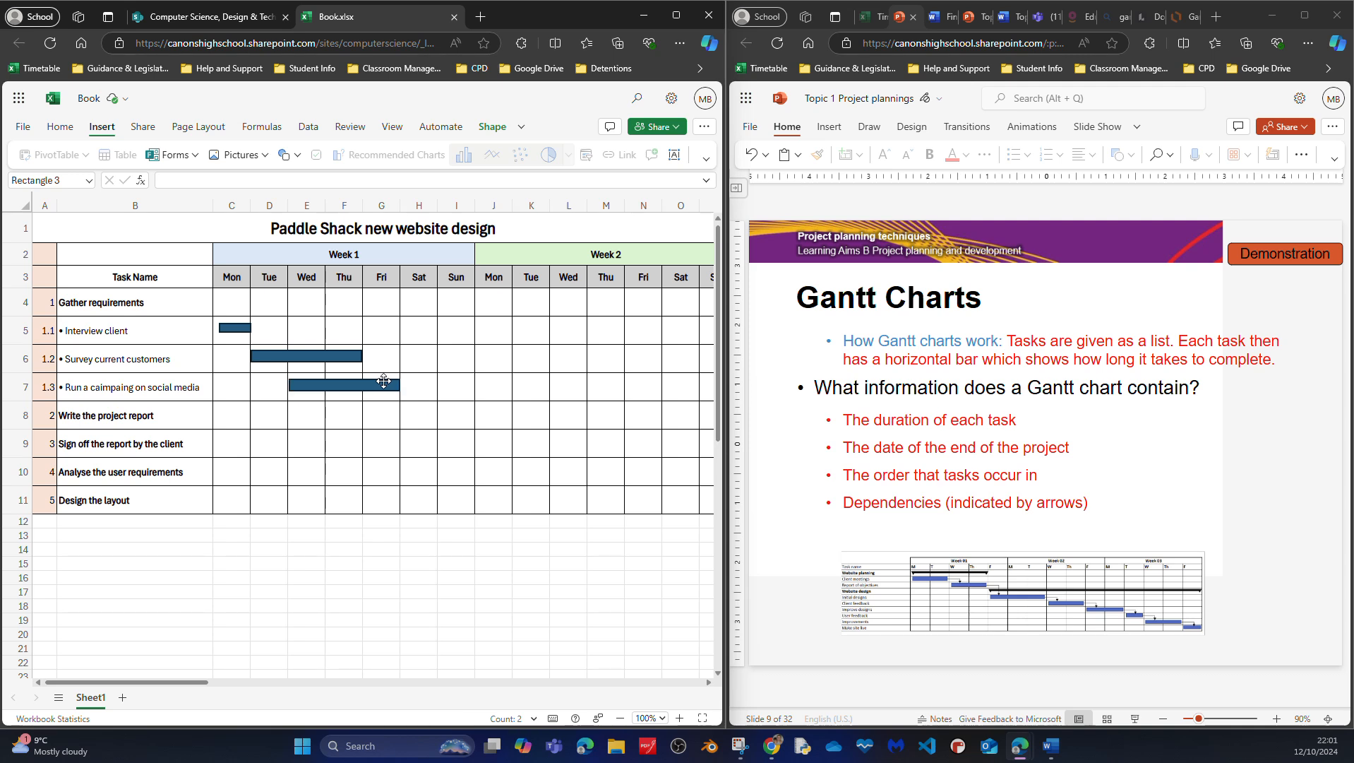
left_click_drag(383, 381, 382, 384)
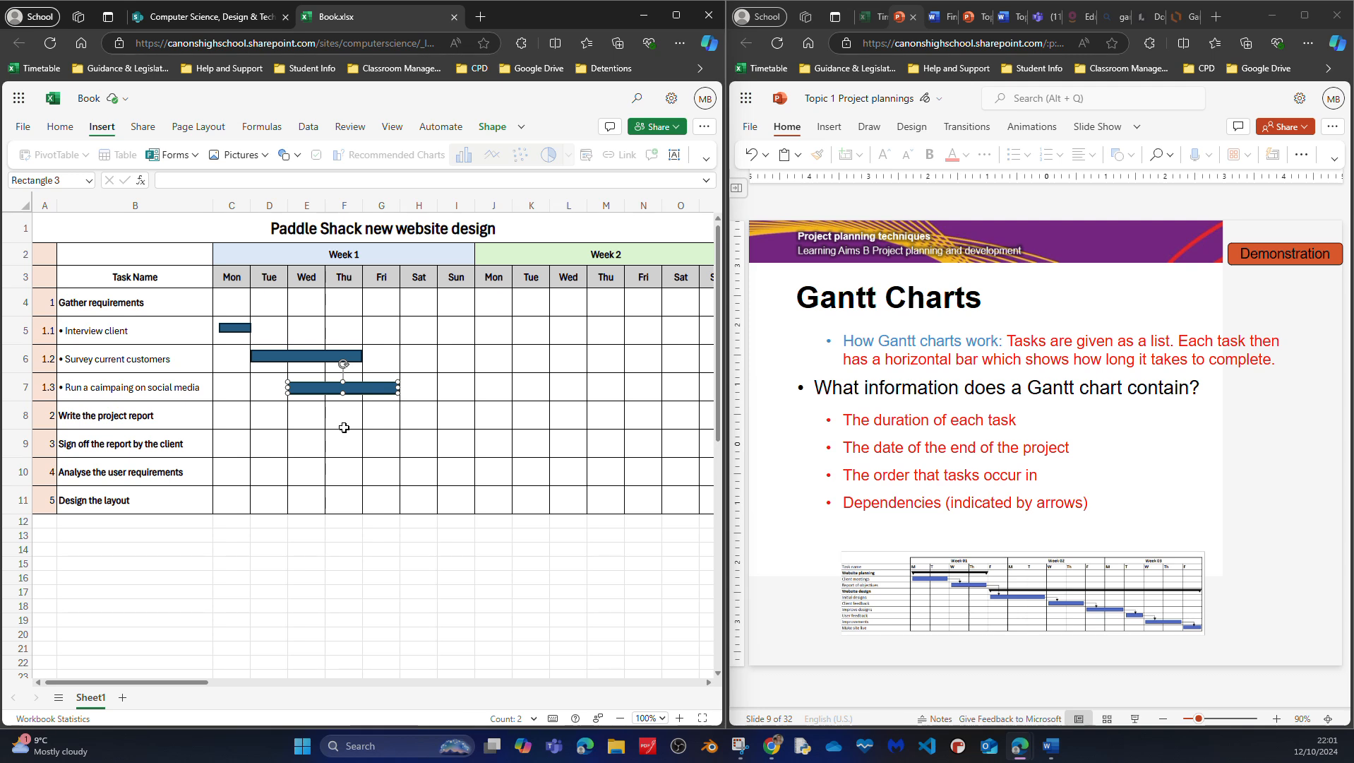
Move the social media task's bar to start on Tuesday and extend it to the end of Friday in Week 1
left_click(312, 361)
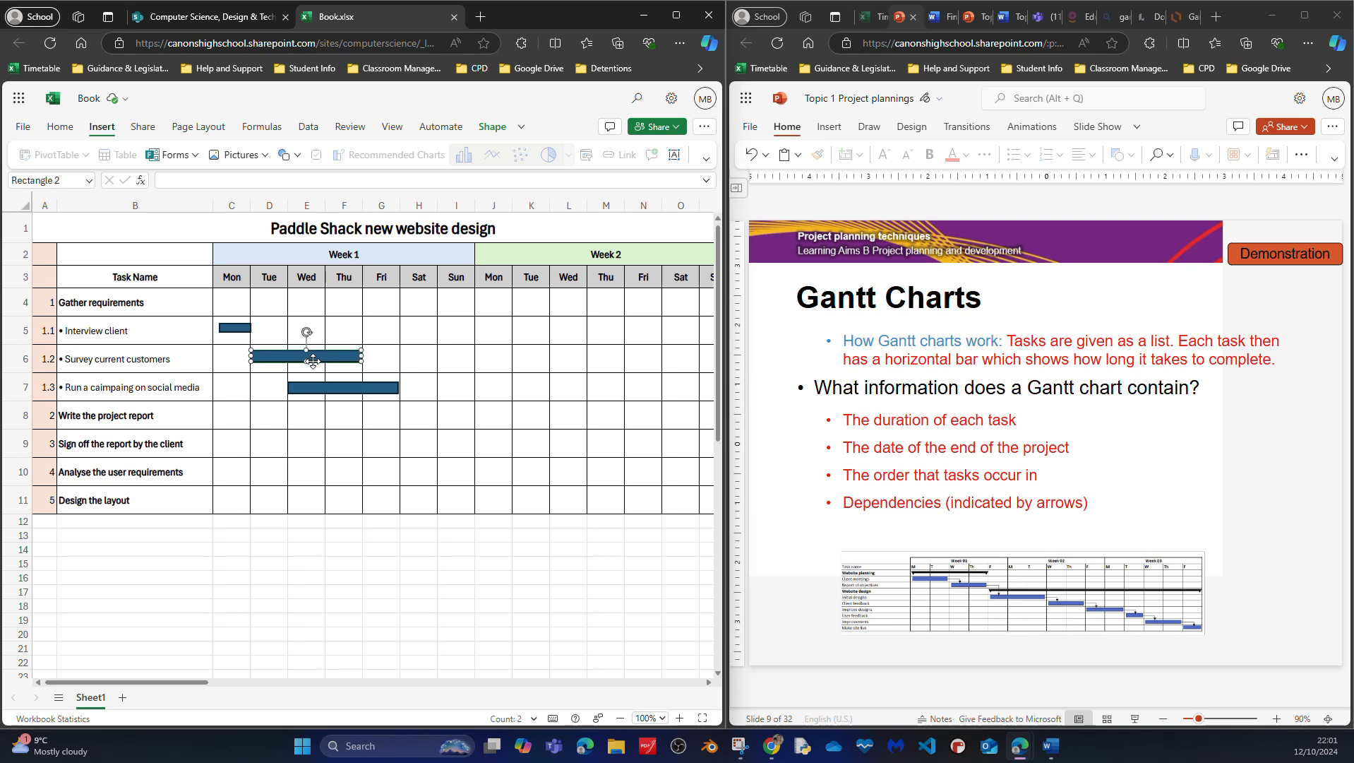
left_click_drag(344, 384, 306, 384)
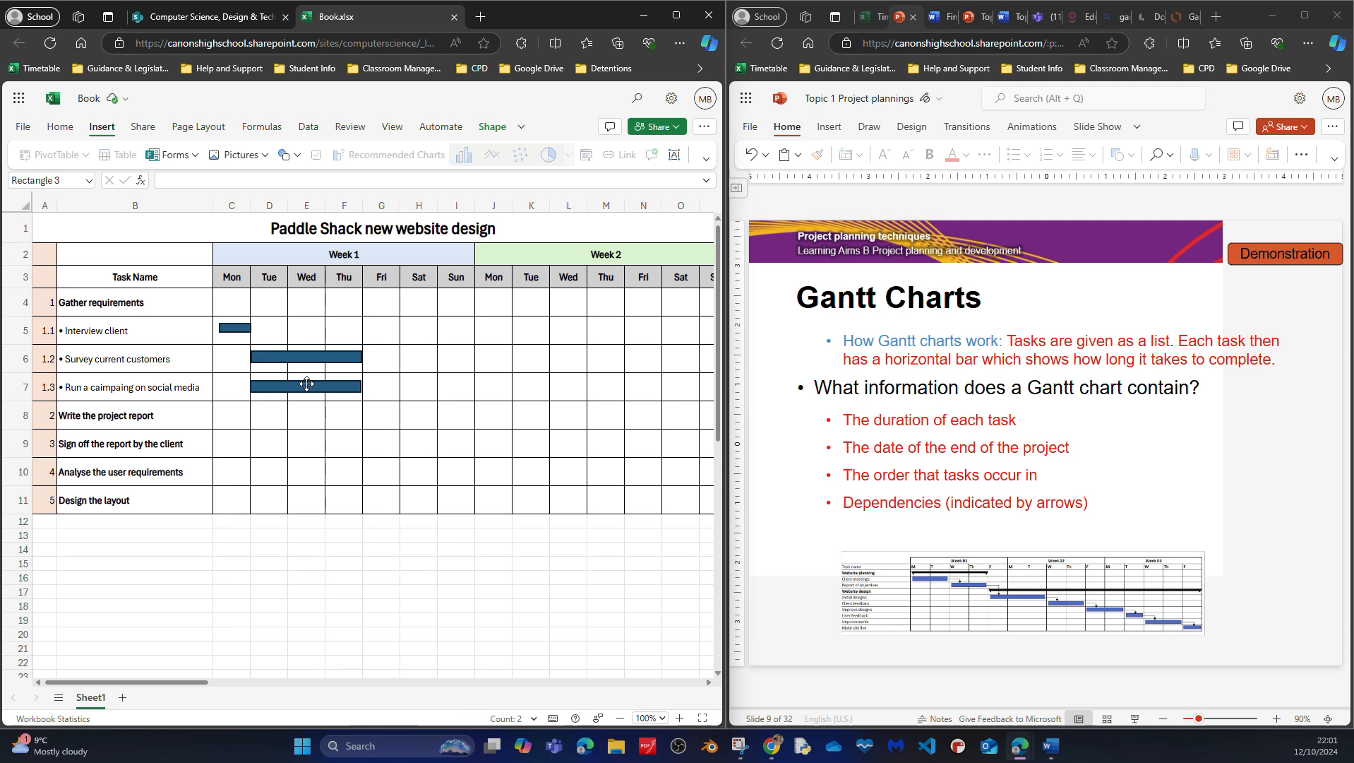
left_click_drag(306, 384, 307, 383)
left_click(356, 359)
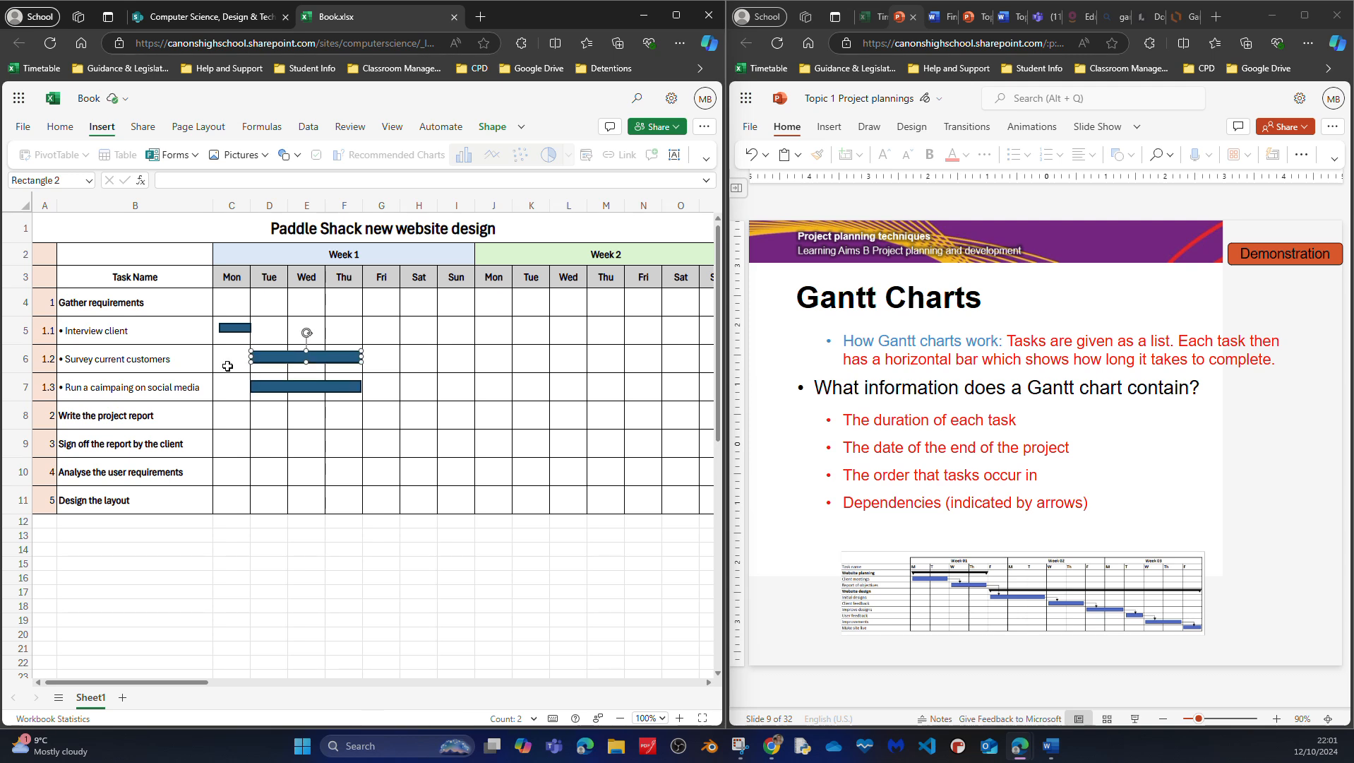
left_click(331, 388)
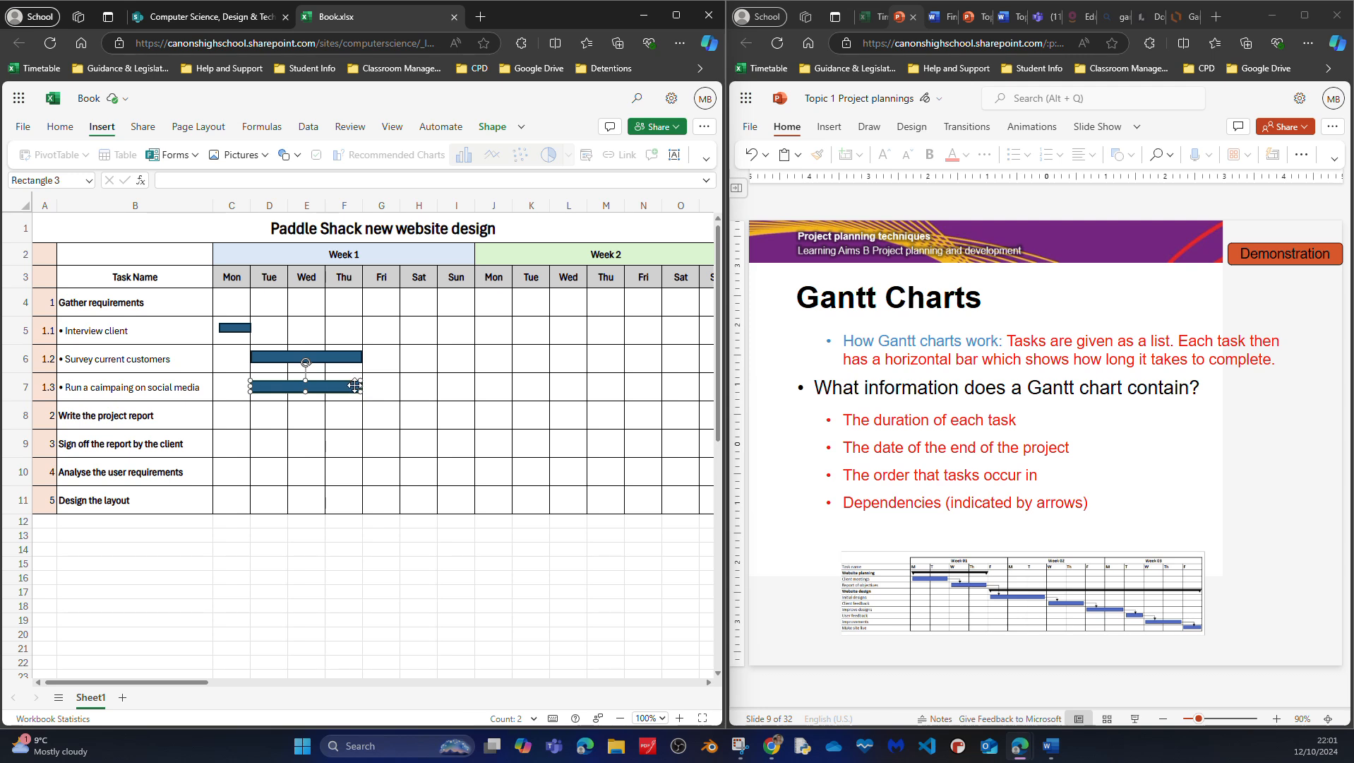
left_click_drag(361, 385, 399, 387)
left_click(344, 361)
left_click(233, 328)
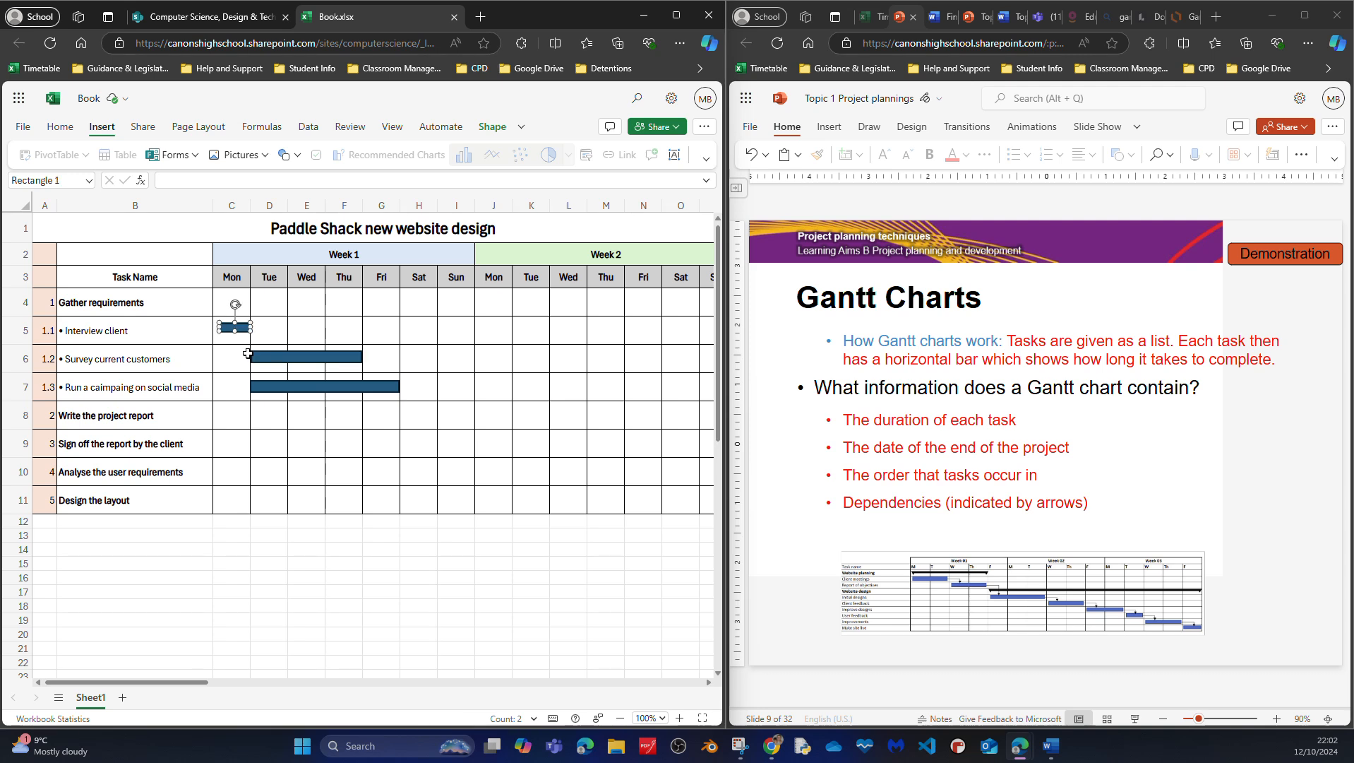
left_click(311, 360)
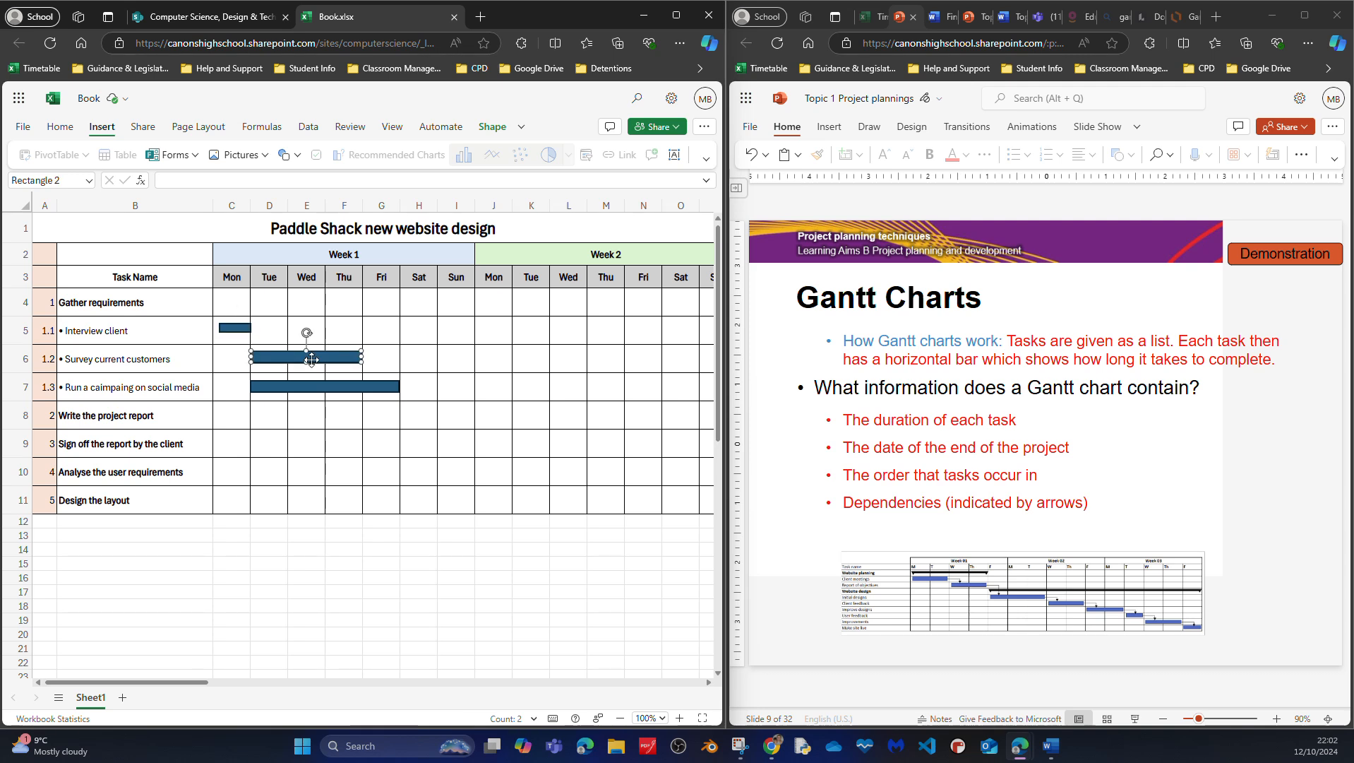
left_click(350, 387)
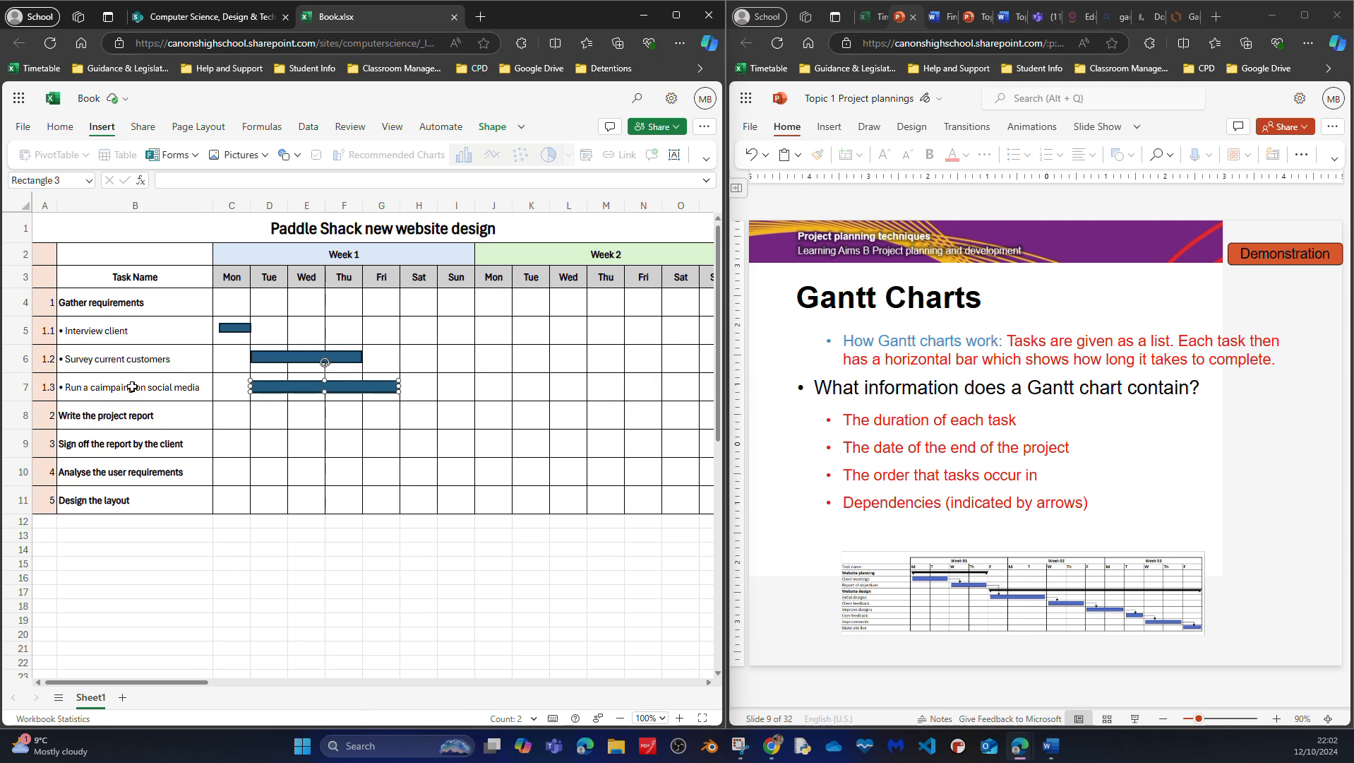
Change the text of task 1.3 to "Run a caimpaign on social media"
double_click(132, 387)
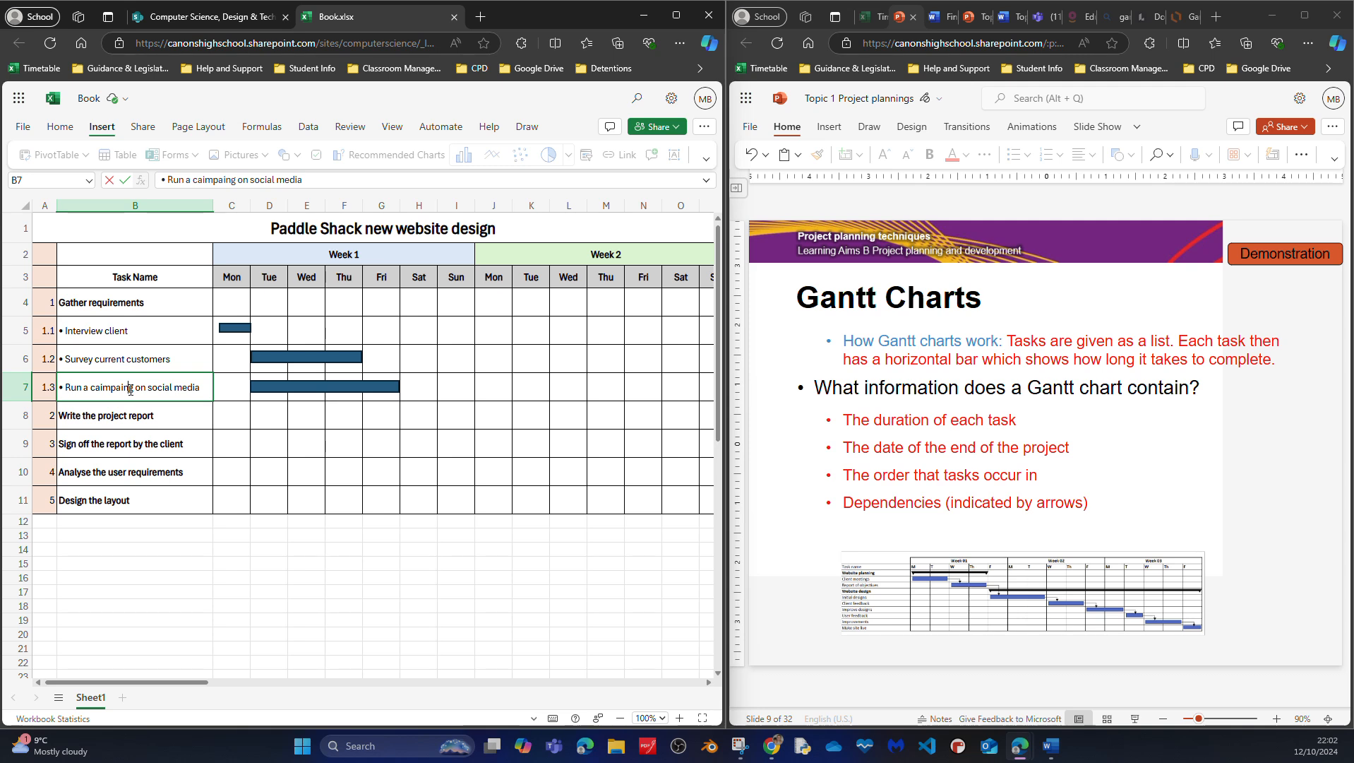
key("BackSpace")
type("n")
key("Return")
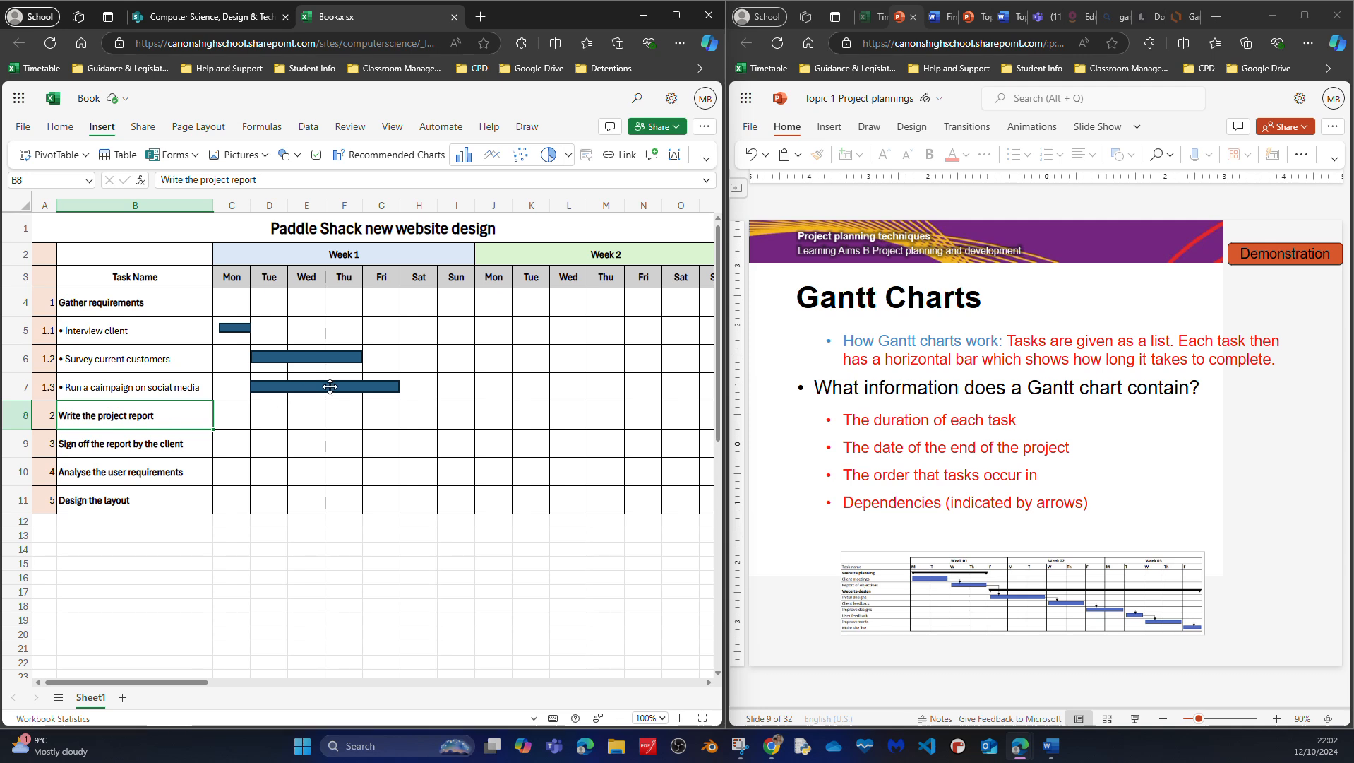
Duplicate the social media bar onto the Write the project report row, spanning Saturday of Week 1 to Monday of Week 2
left_click(330, 386)
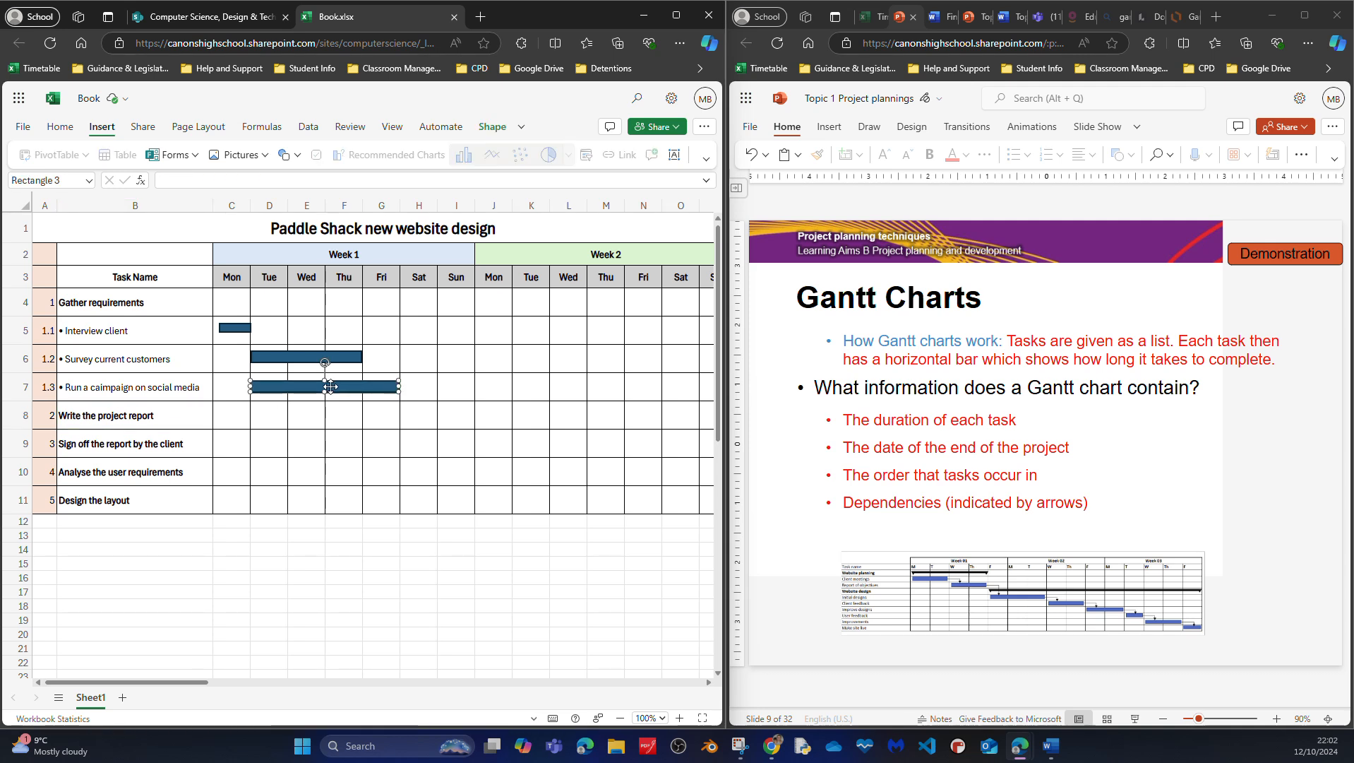
left_click_drag(366, 382, 519, 414)
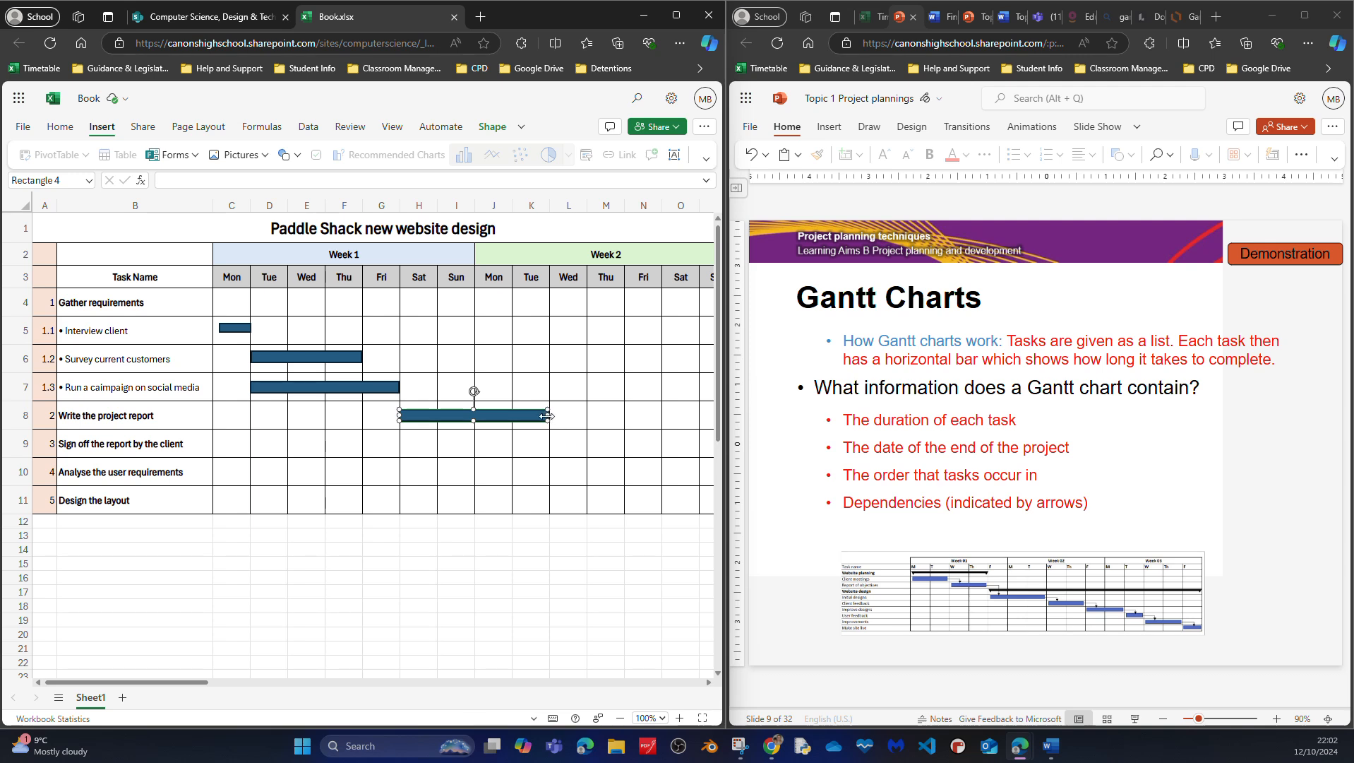
left_click_drag(544, 416, 511, 415)
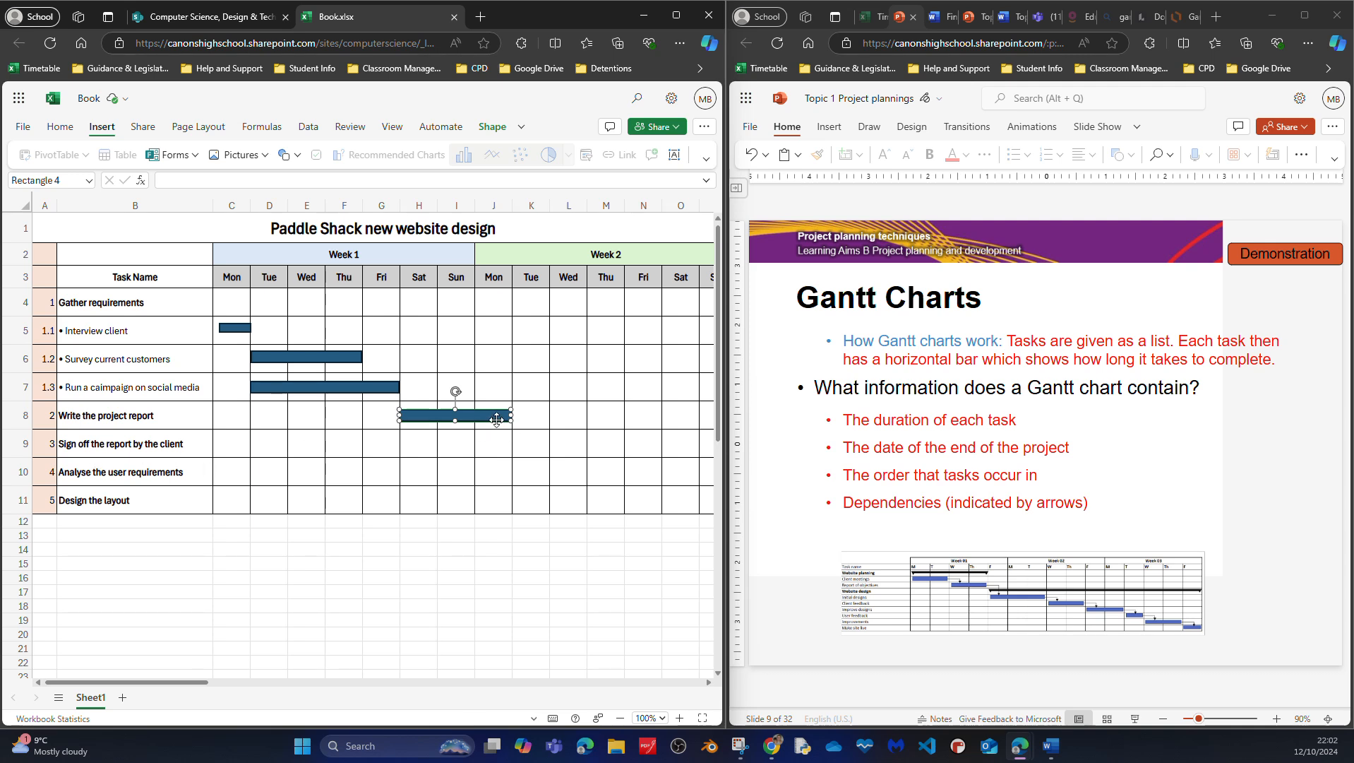
Duplicate the project report bar onto the Sign off the report by the client row, covering Tuesday and Wednesday of Week 2
left_click_drag(497, 418, 576, 442)
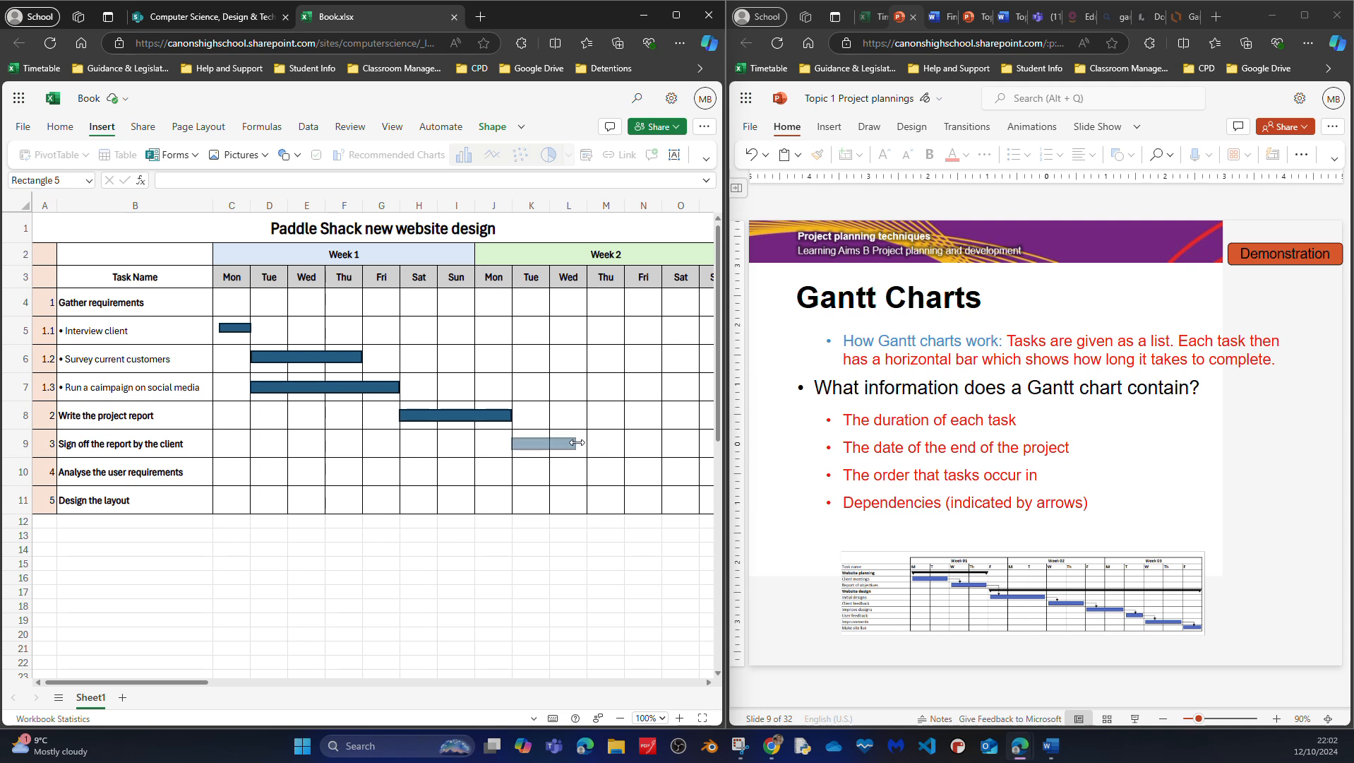
left_click_drag(577, 442, 588, 442)
left_click_drag(162, 681, 207, 684)
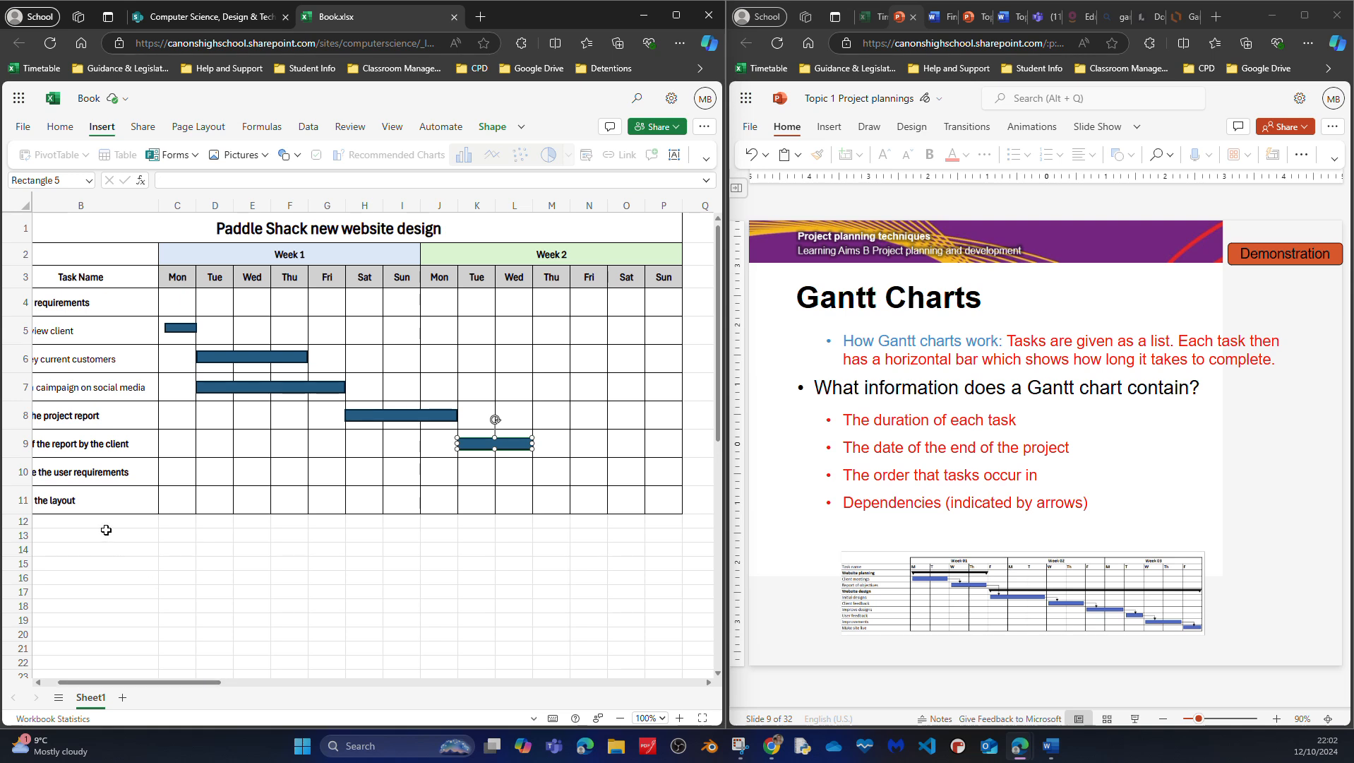
Duplicate the client sign-off bar onto the Analyse the user requirements row, starting on Thursday and ending during Friday of Week 2
left_click(83, 473)
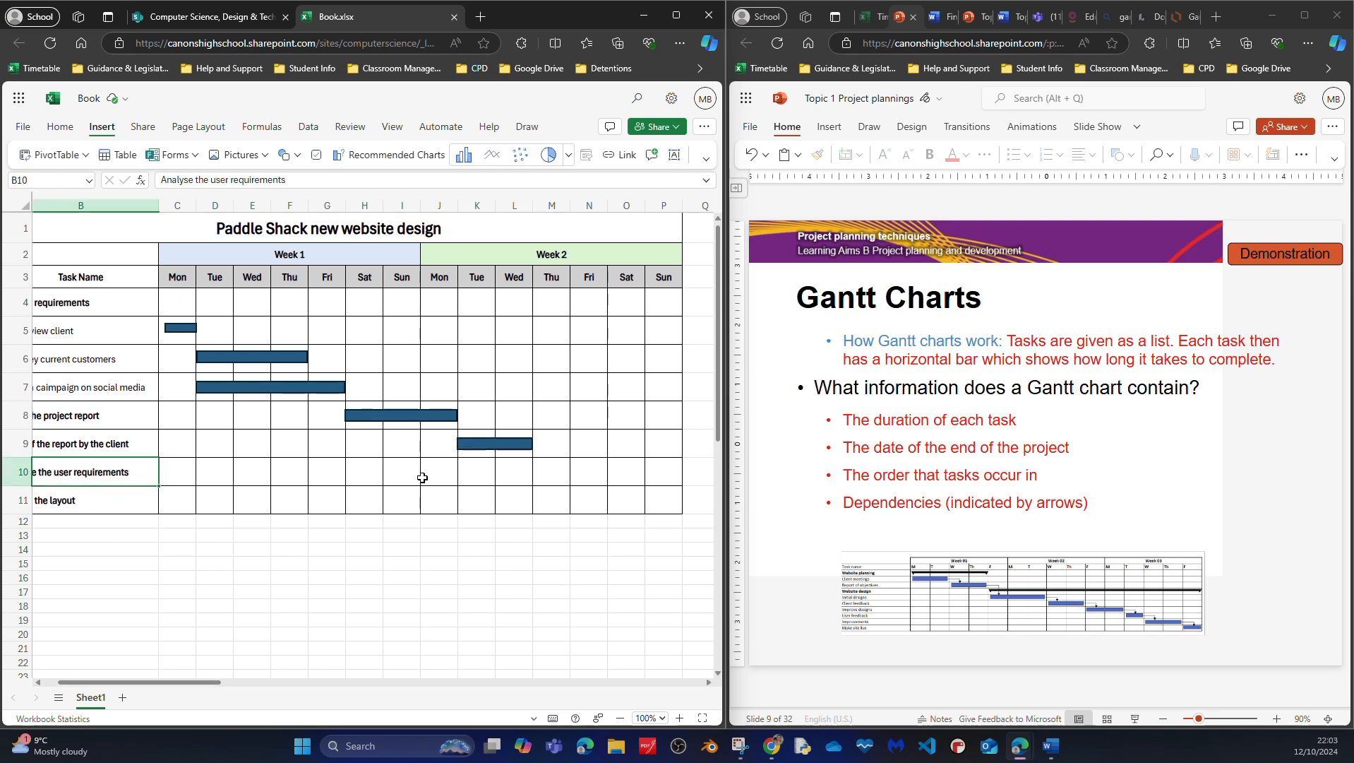
left_click(495, 443)
key("ctrl+c")
key("ctrl+v")
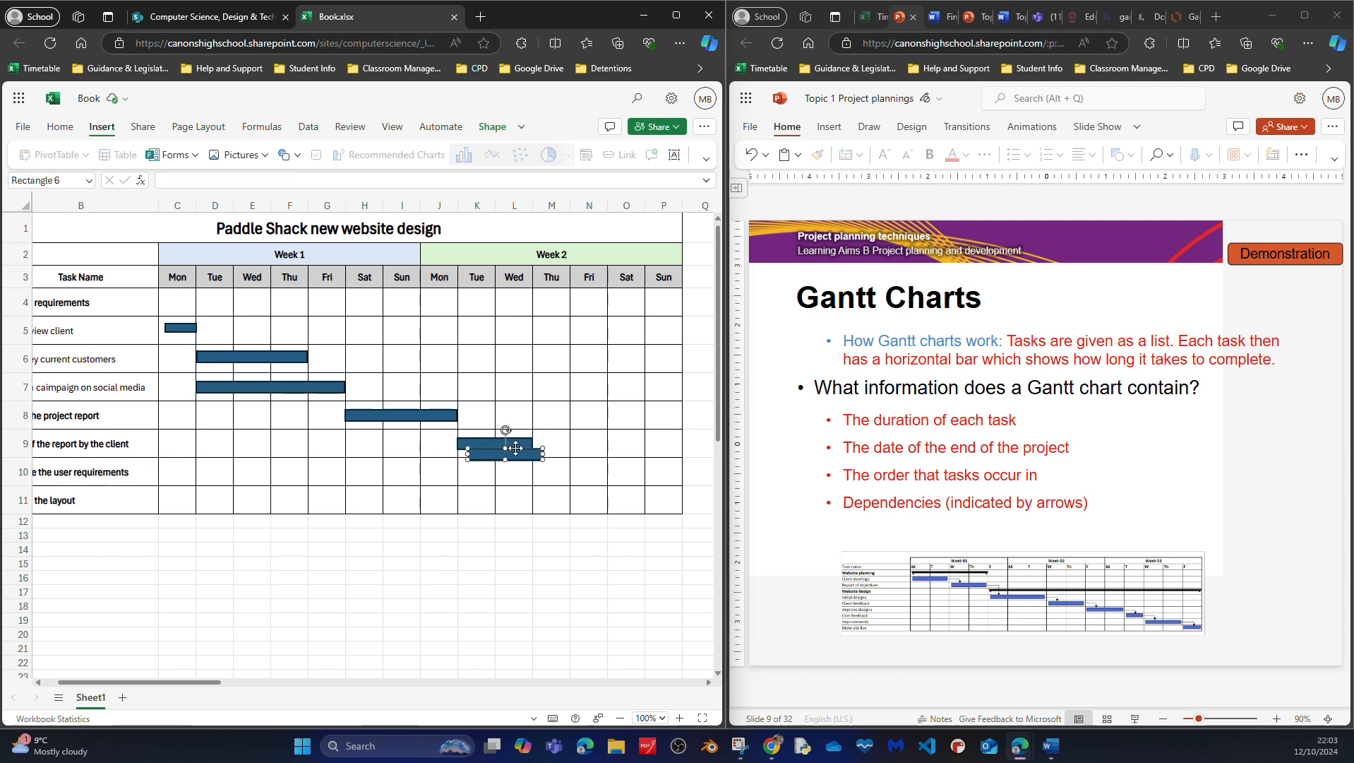
left_click_drag(519, 451, 583, 474)
Add a copy of the bar to the Design the layout row, spanning Thursday to Sunday of Week 2
scroll(559, 449, "down", 1)
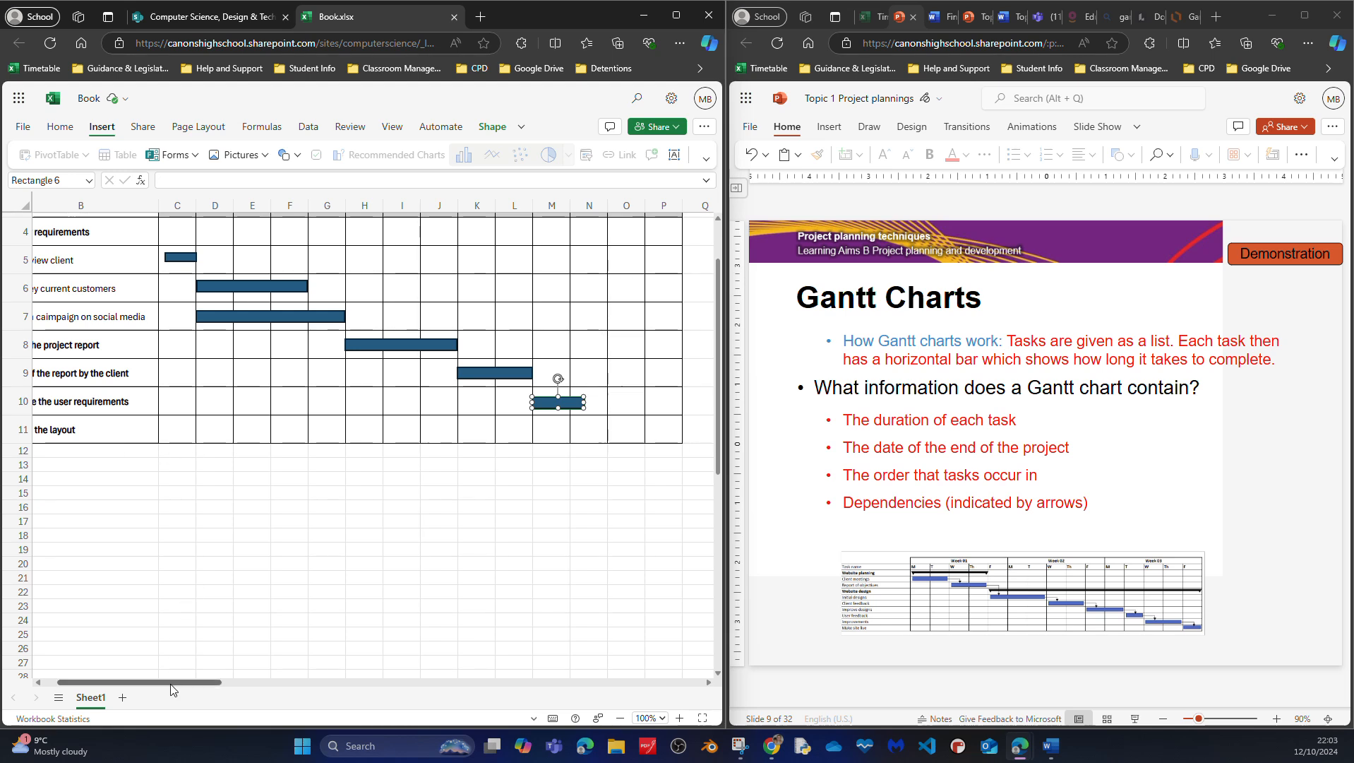
left_click_drag(170, 683, 123, 682)
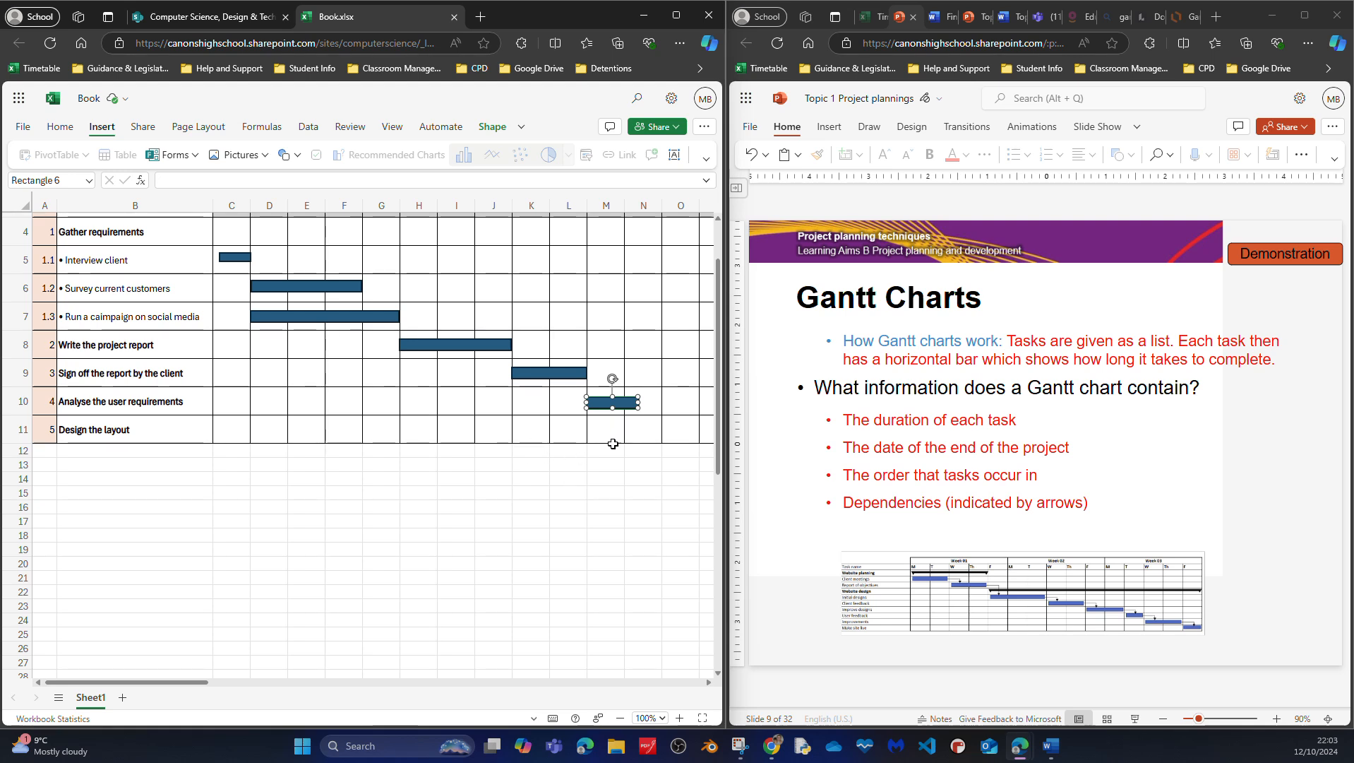
key("ctrl+v")
left_click_drag(632, 408, 624, 422)
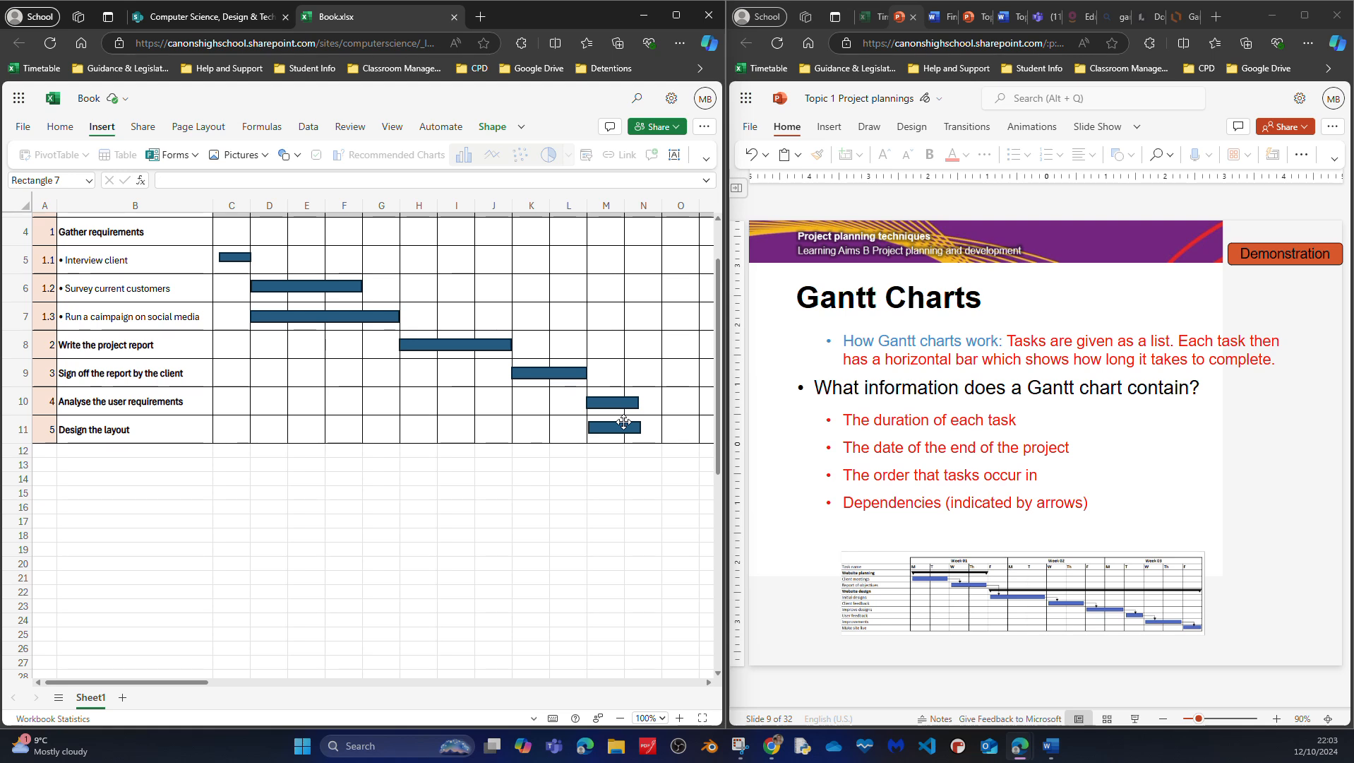
left_click_drag(171, 679, 222, 680)
left_click_drag(432, 426, 530, 430)
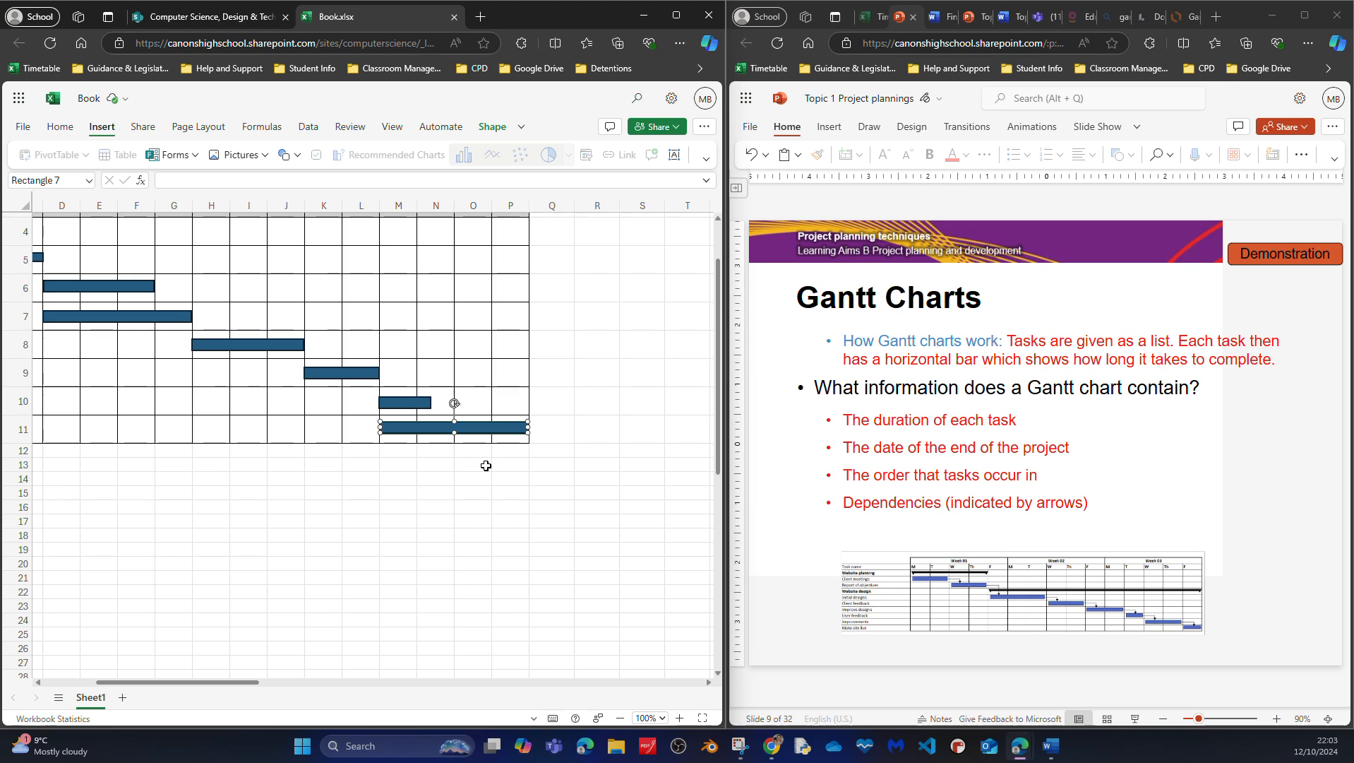
Switch to the Topic 1 Project plannings presentation and review the Waterfall model and Iterative development slides
left_click(736, 189)
scroll(829, 314, "down", 8)
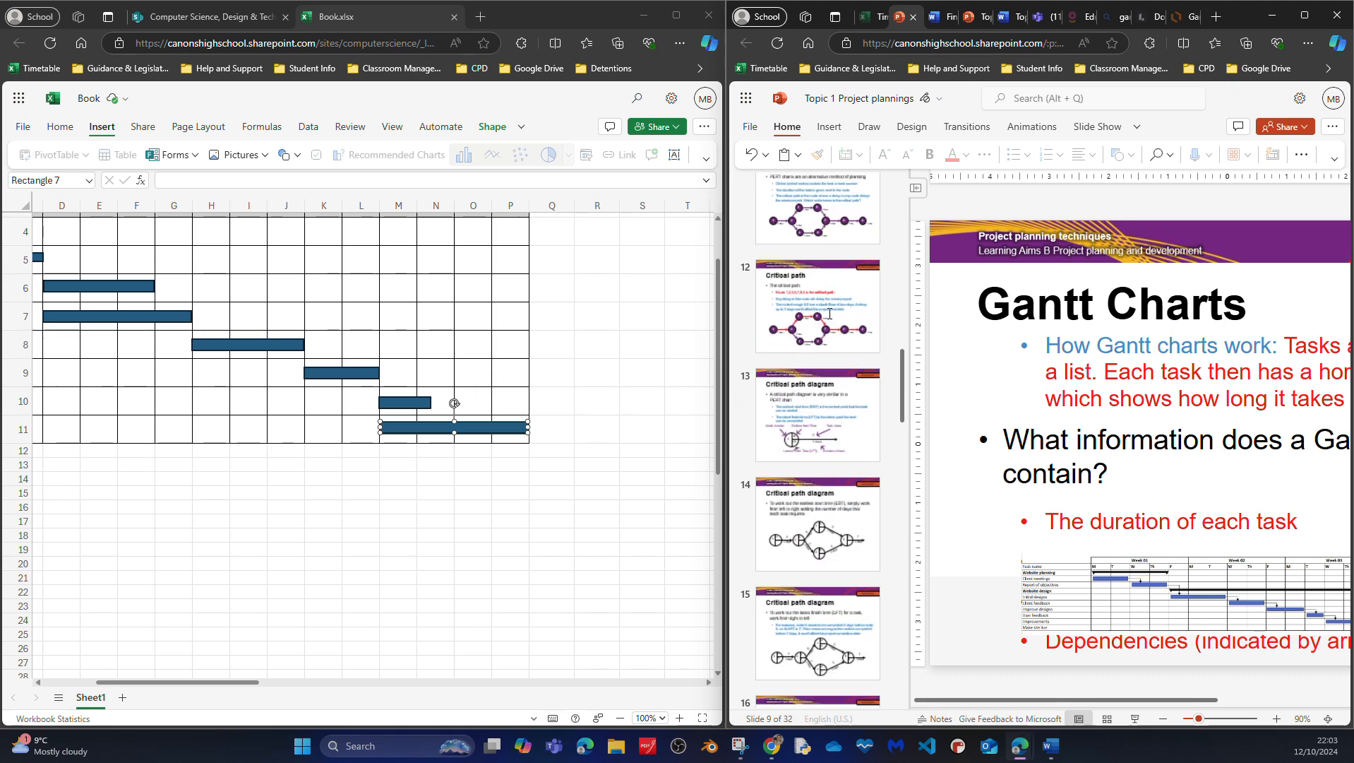
scroll(829, 313, "down", 10)
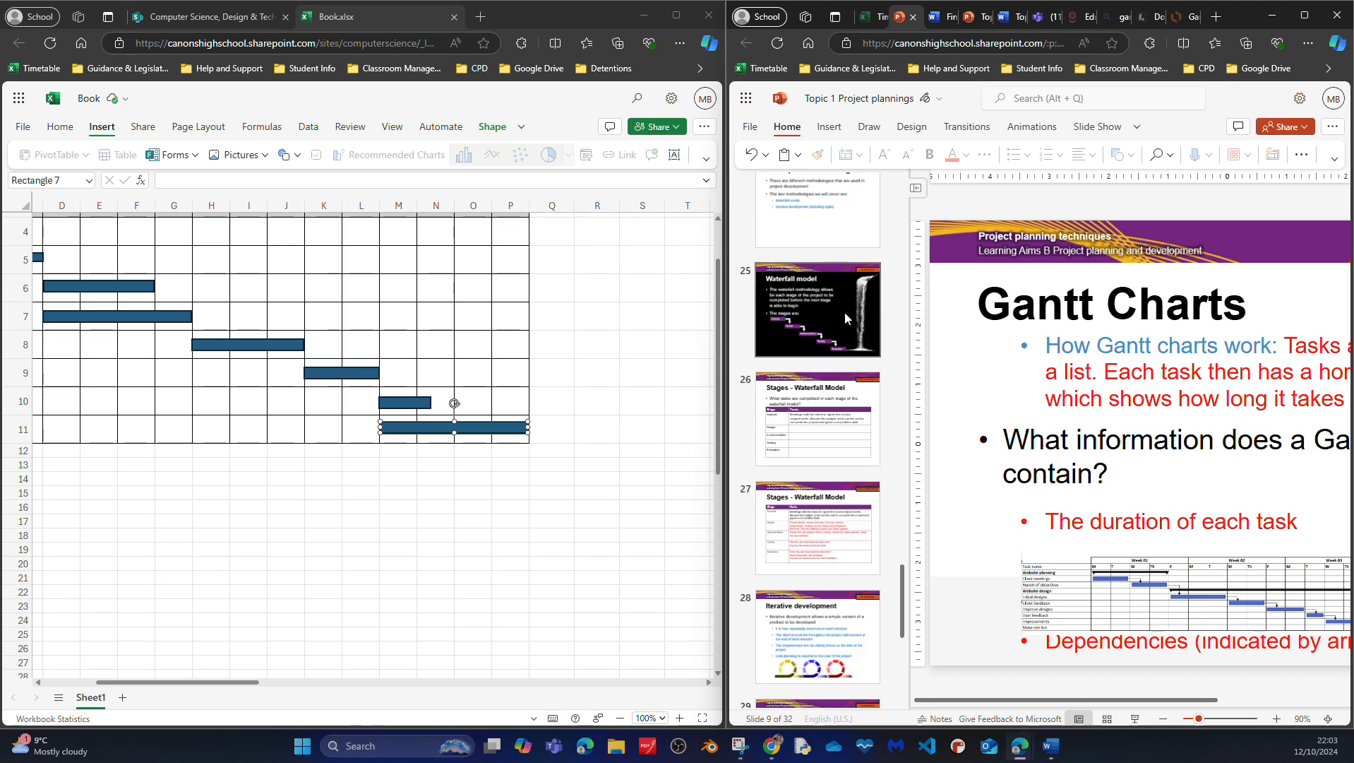
left_click(841, 299)
left_click(915, 187)
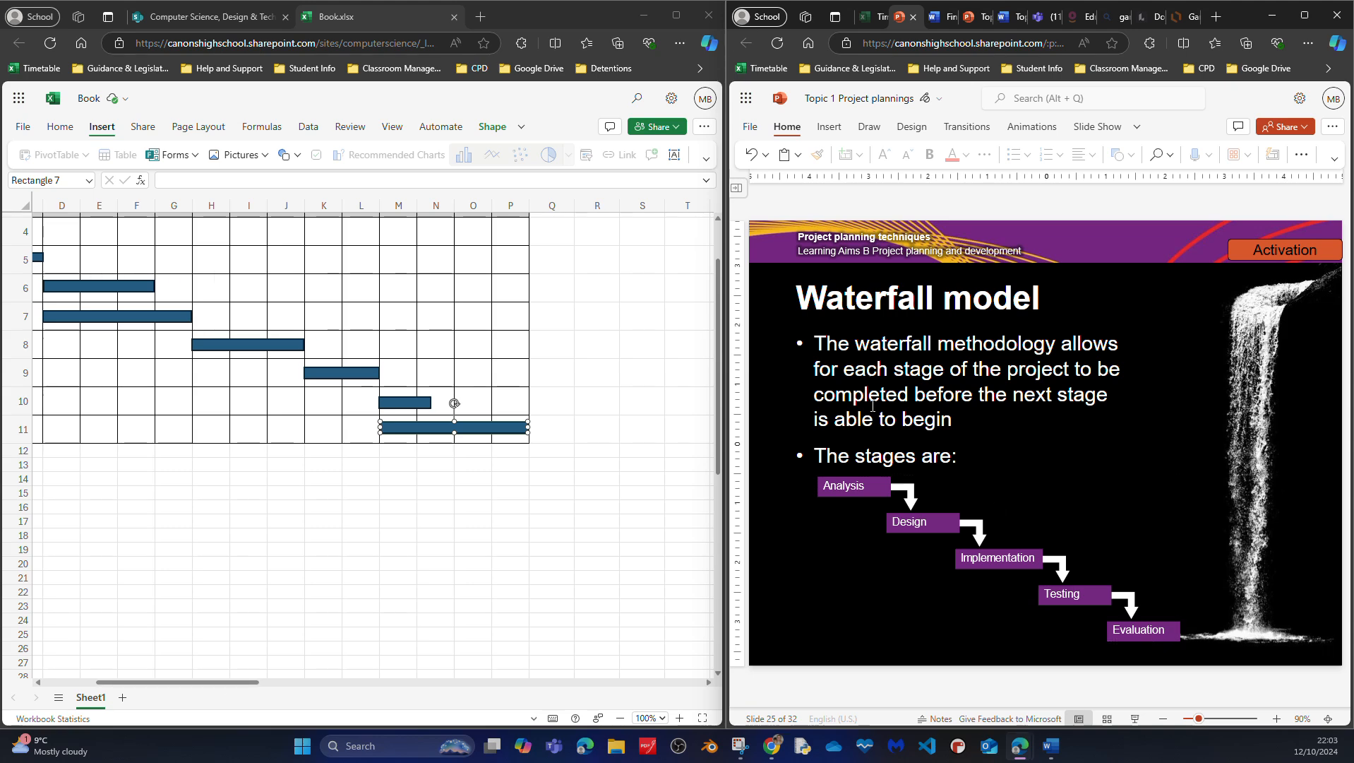
left_click(738, 188)
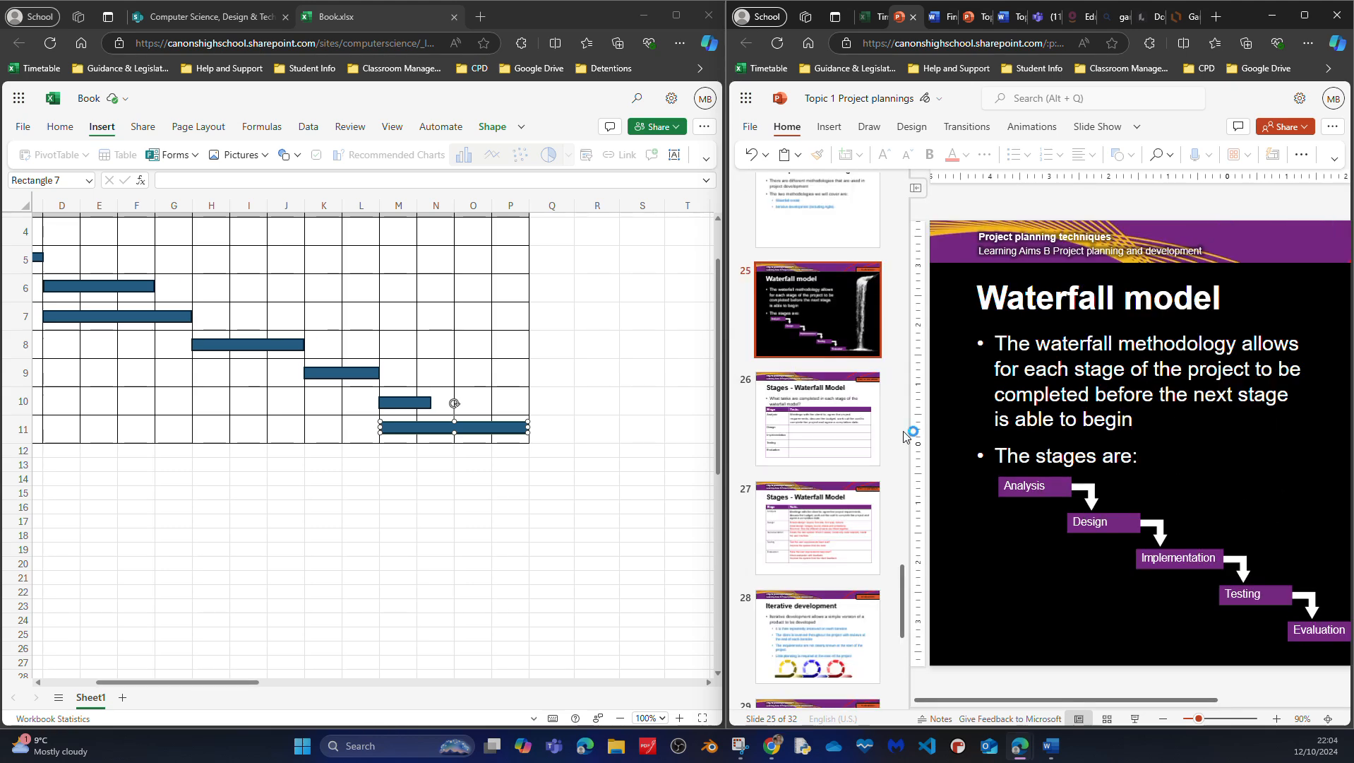
left_click(807, 625)
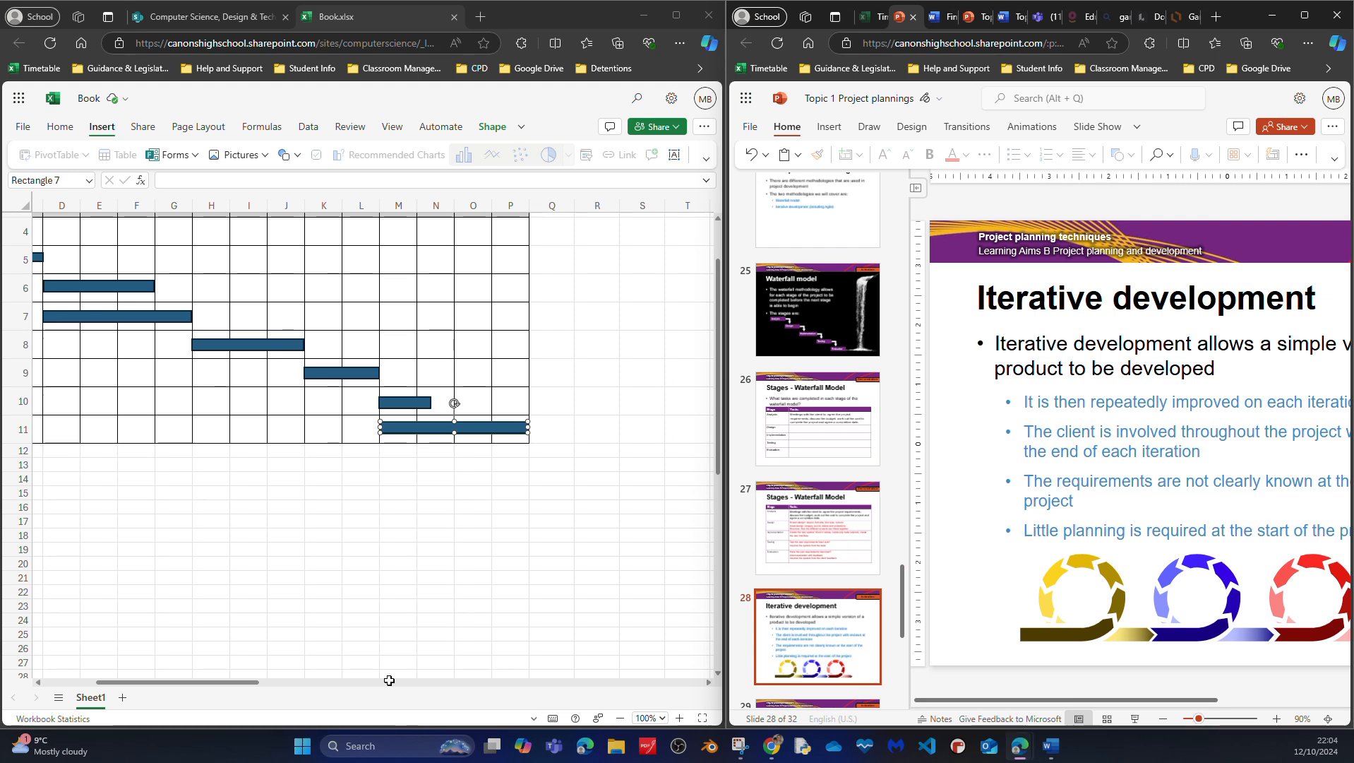
Duplicate the Survey current customers bar onto the Gather requirements row in the workbook, spanning Monday to Friday of Week 1
left_click_drag(236, 682, 185, 677)
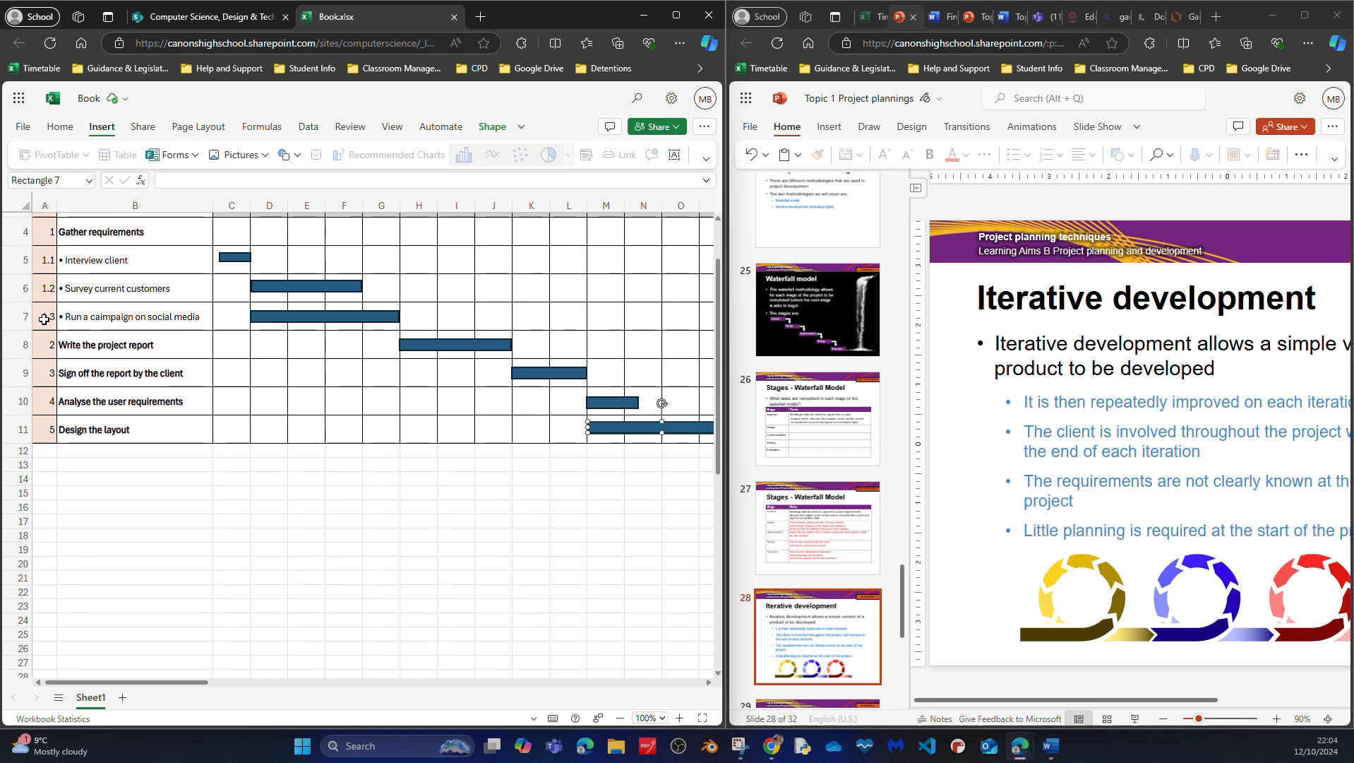
left_click(339, 282)
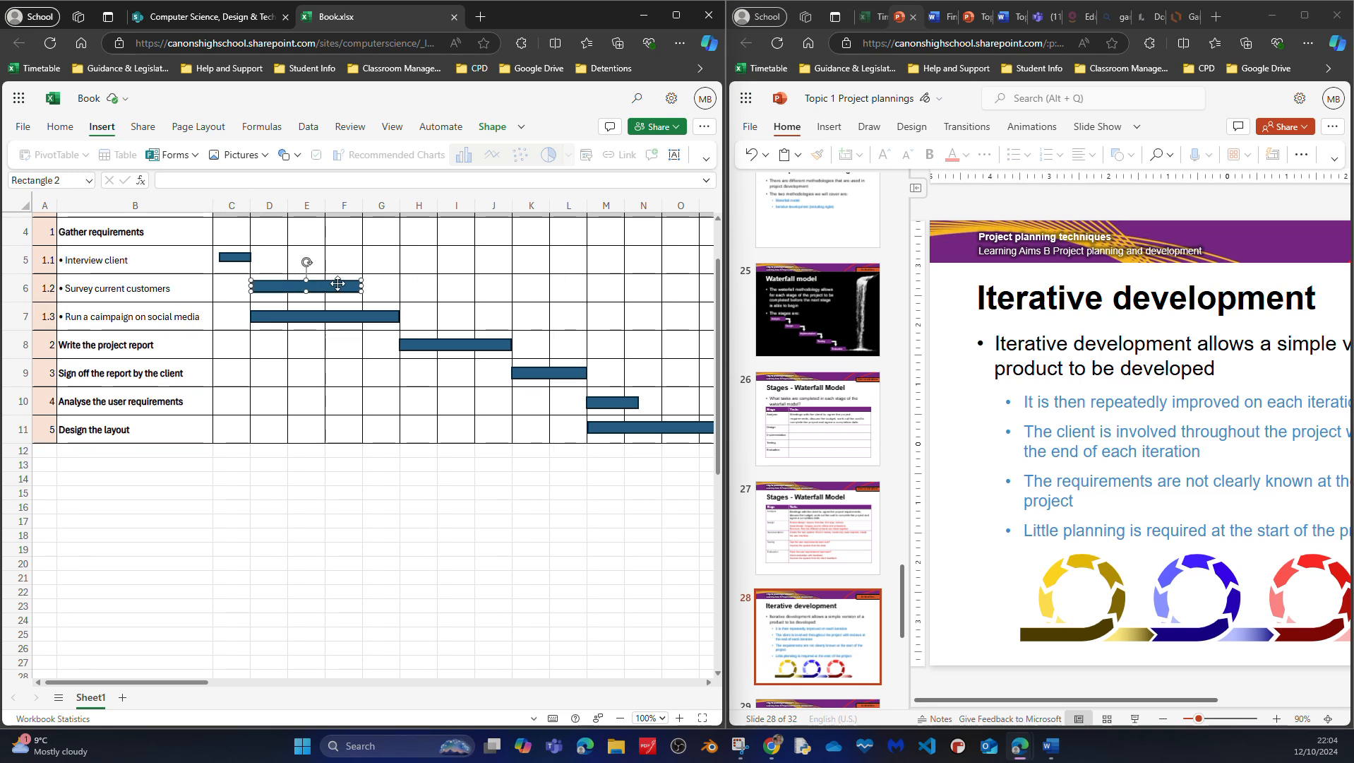
key("ctrl+c")
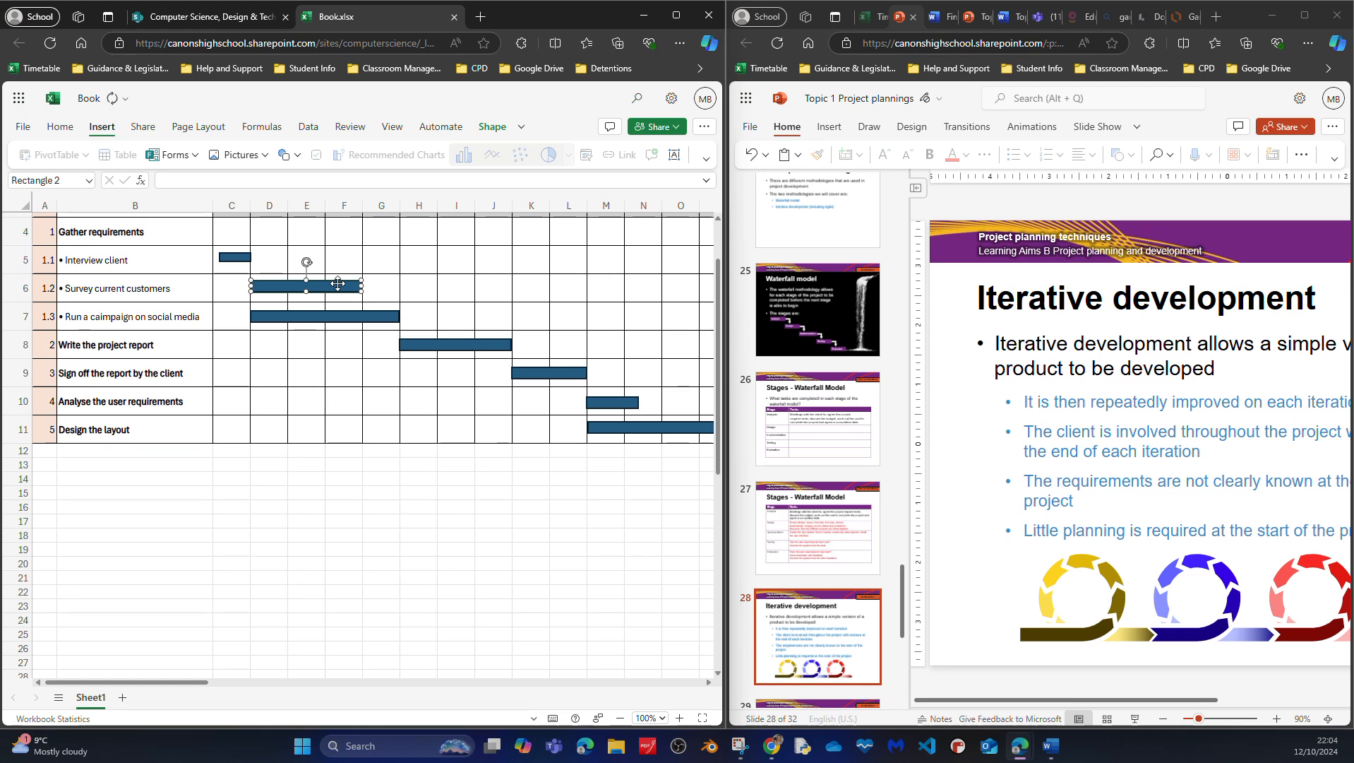
key("ctrl+v")
left_click_drag(344, 290, 401, 298)
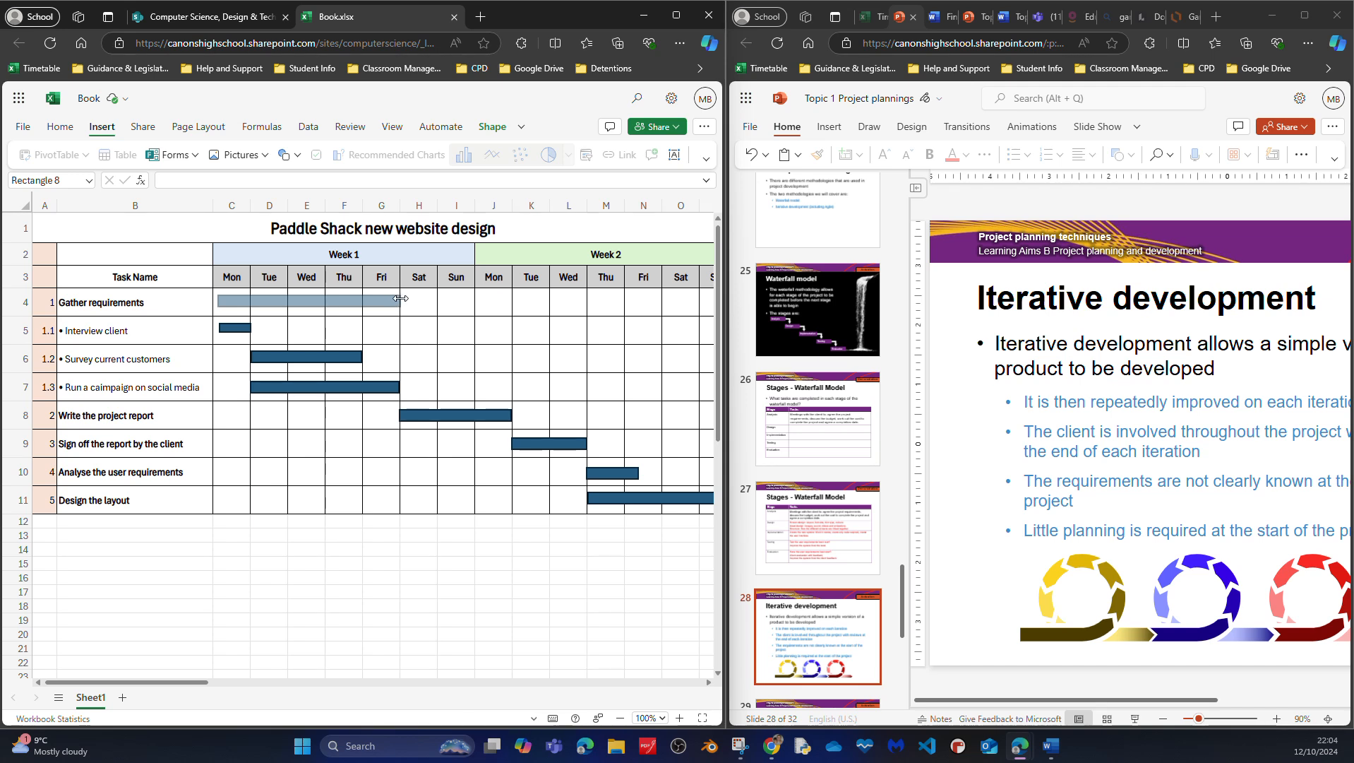
left_click_drag(402, 299, 400, 298)
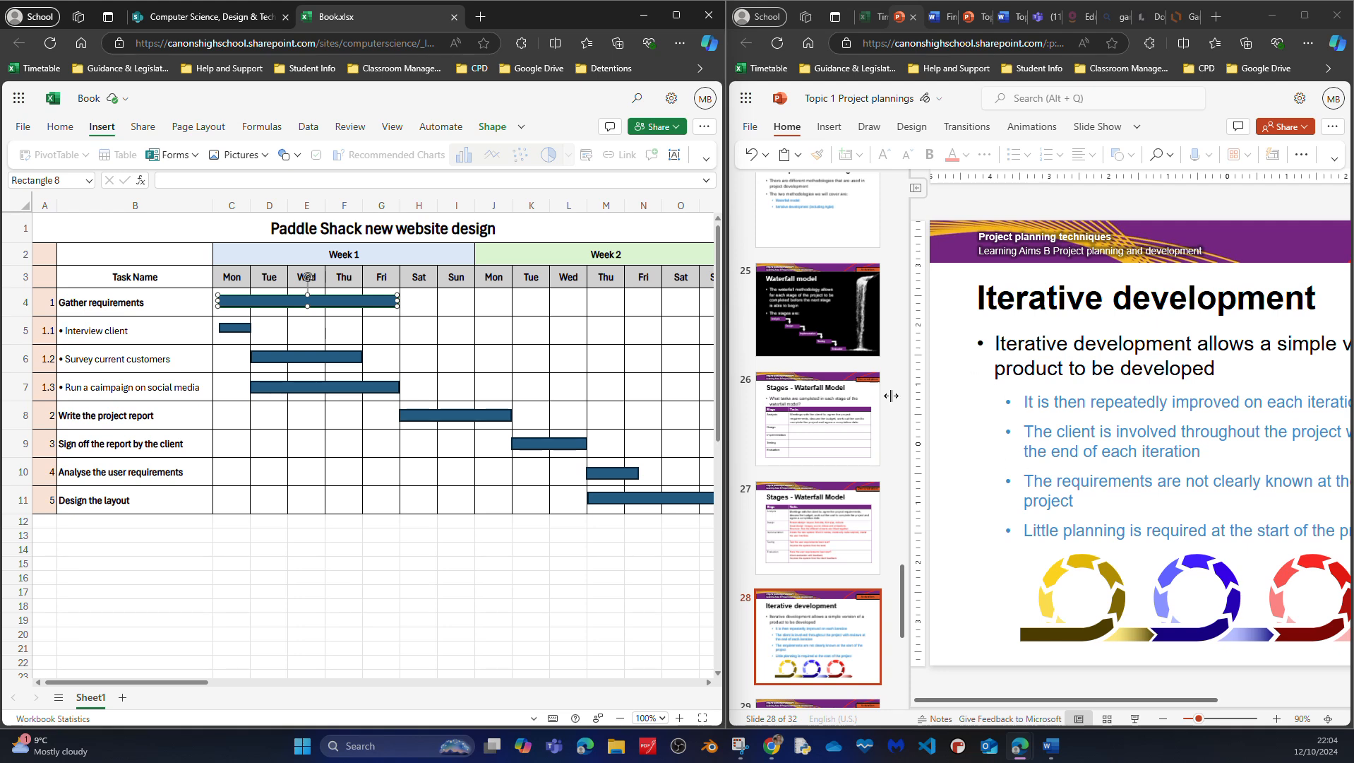
Bring up the Gantt Charts example on slide 8 of the presentation, and fill the workbook's Gather requirements bar with black
scroll(840, 414, "up", 5)
scroll(840, 414, "up", 20)
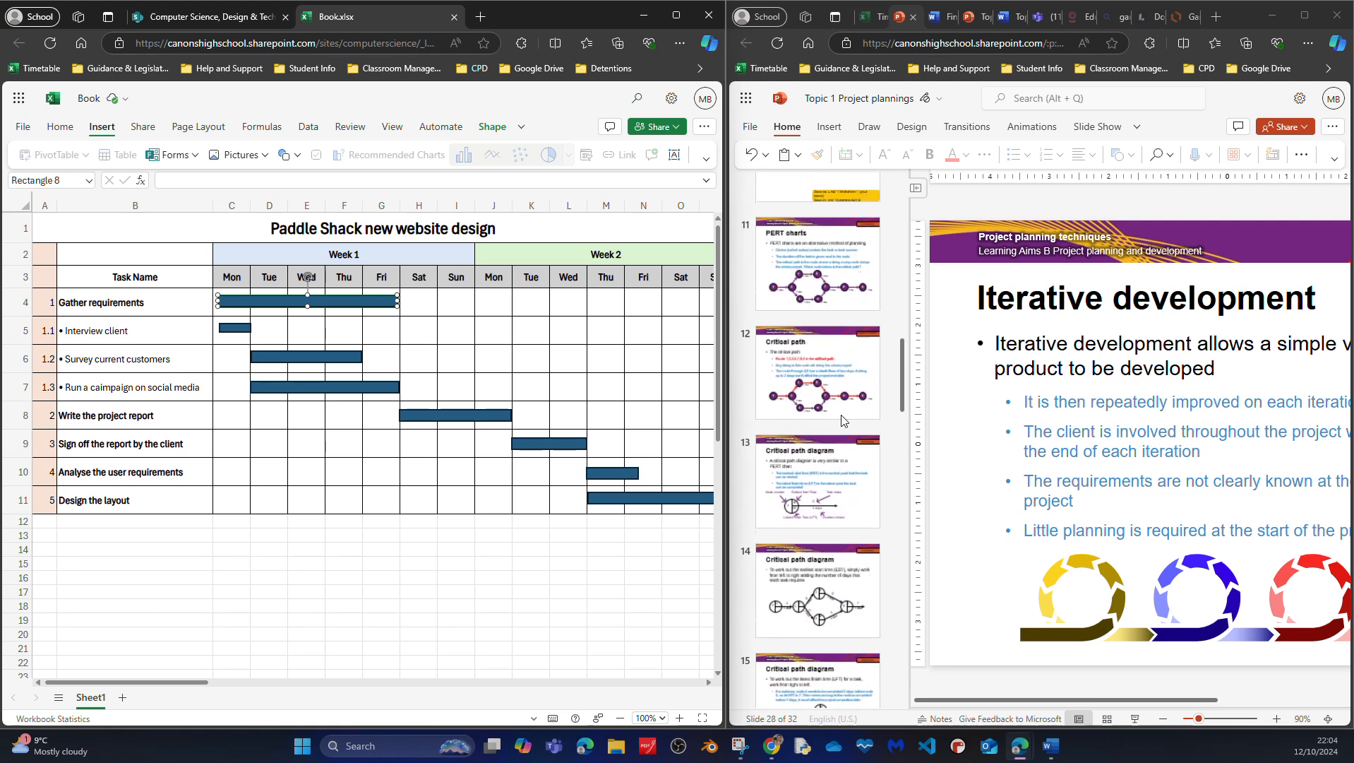
scroll(830, 407, "up", 2)
left_click(808, 444)
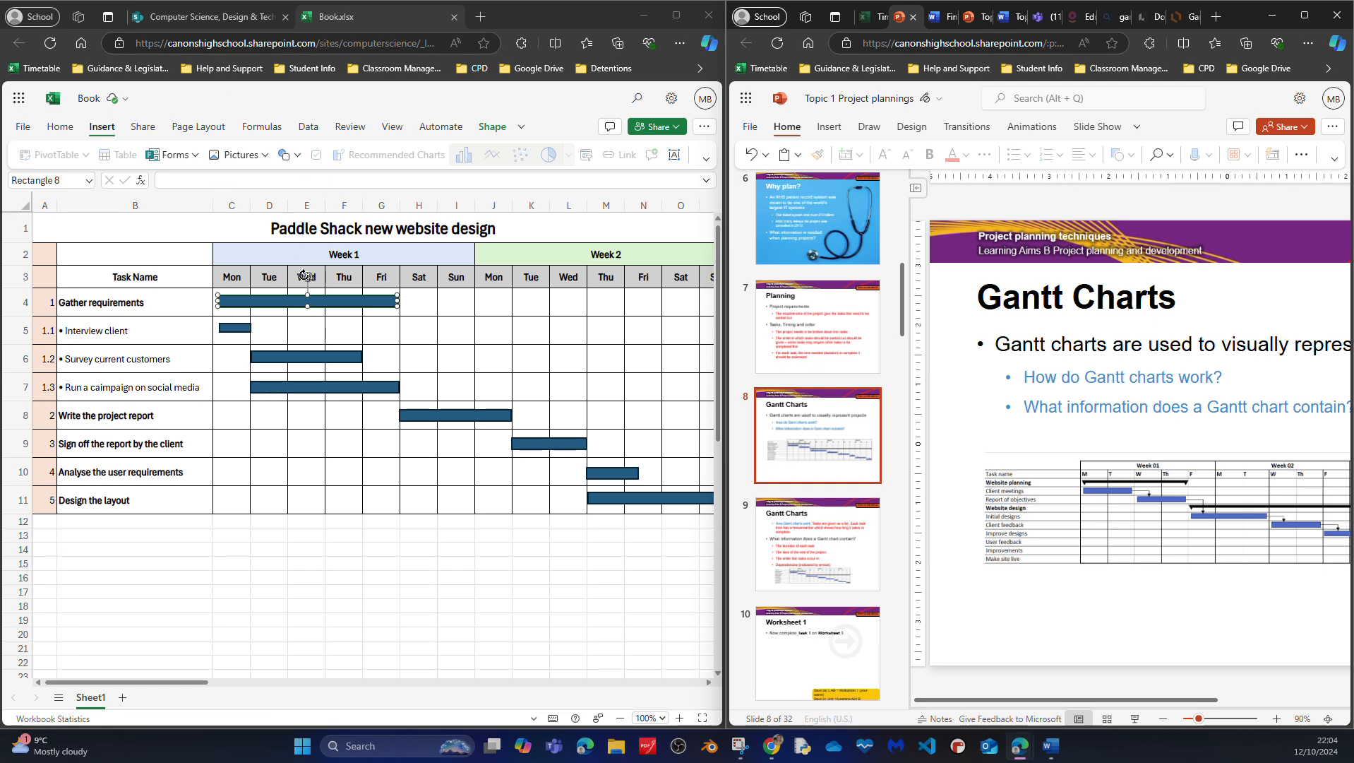
left_click(52, 133)
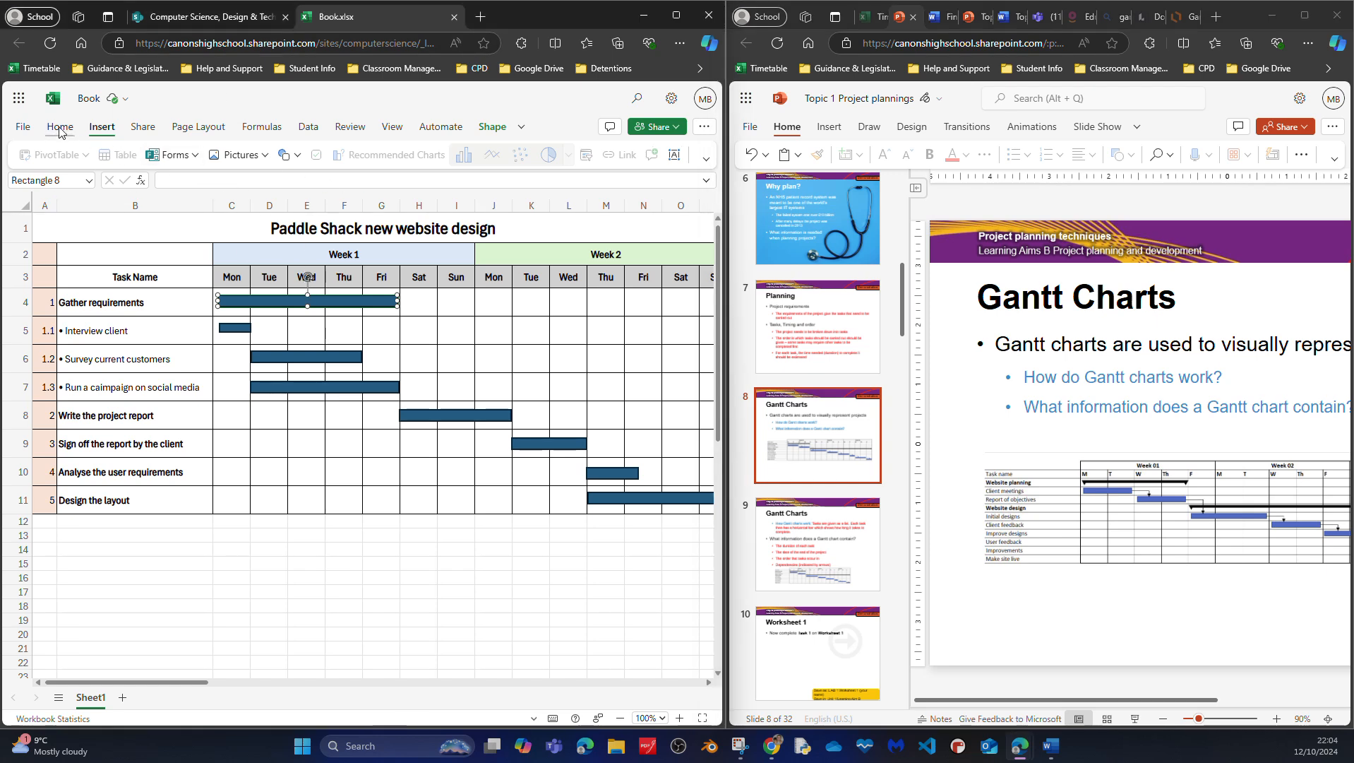
left_click(325, 159)
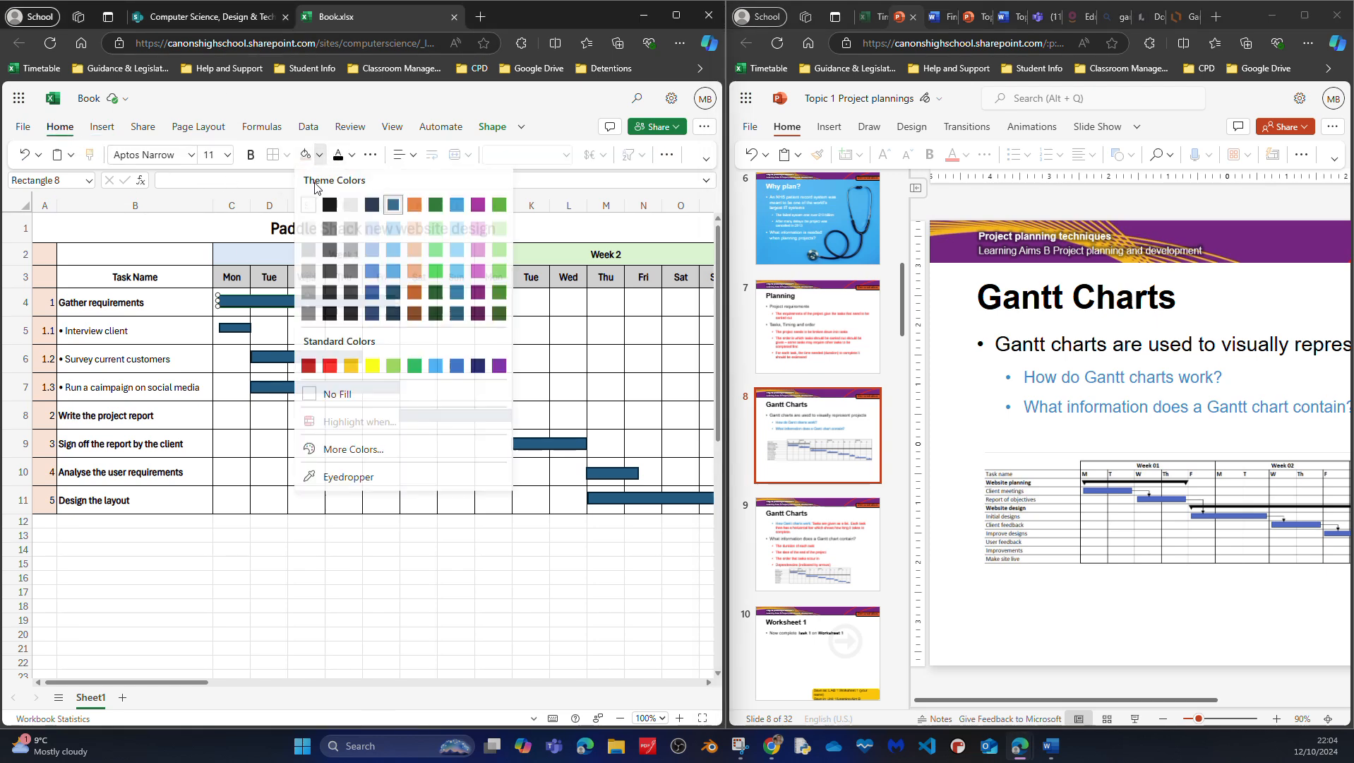
left_click(327, 198)
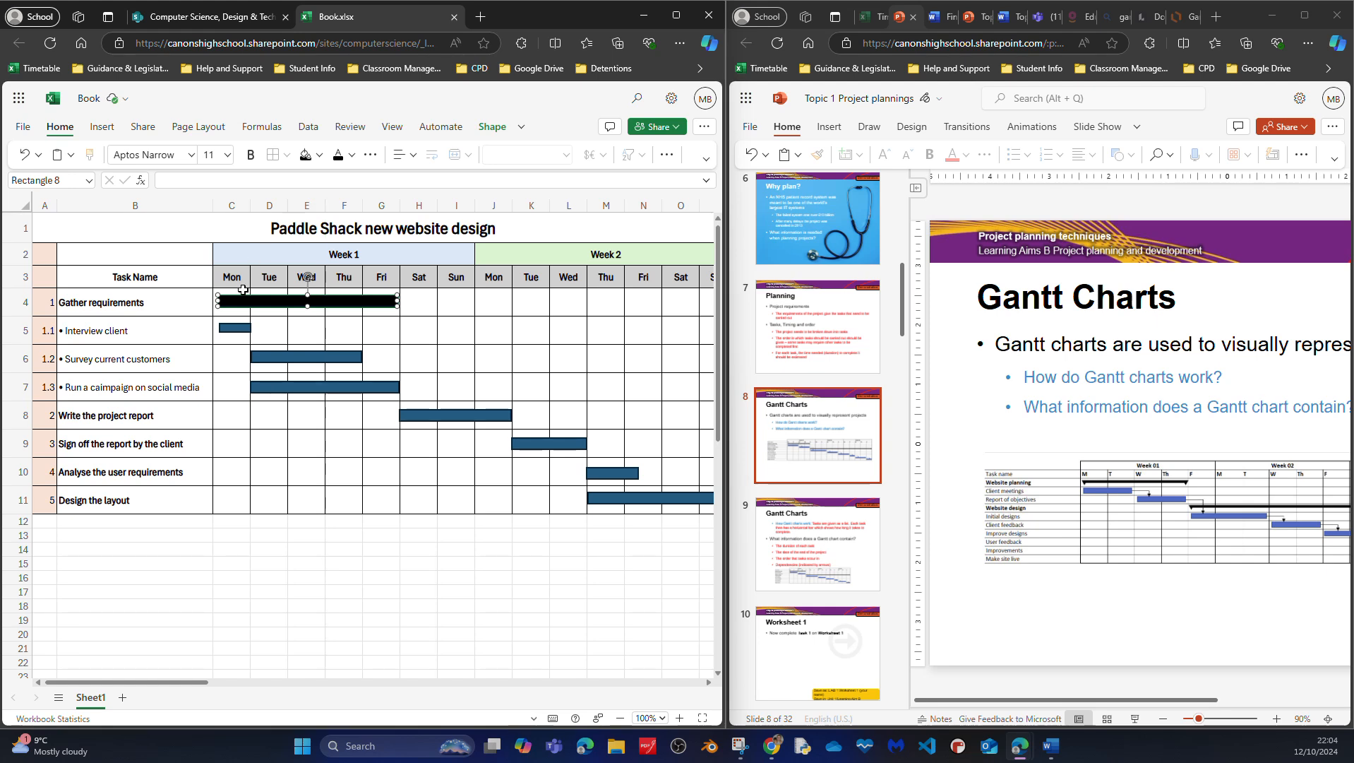
Insert an isosceles triangle, turn it upside down, and shrink it to sit under the Friday end of the Gather requirements bar
left_click(103, 128)
left_click(291, 158)
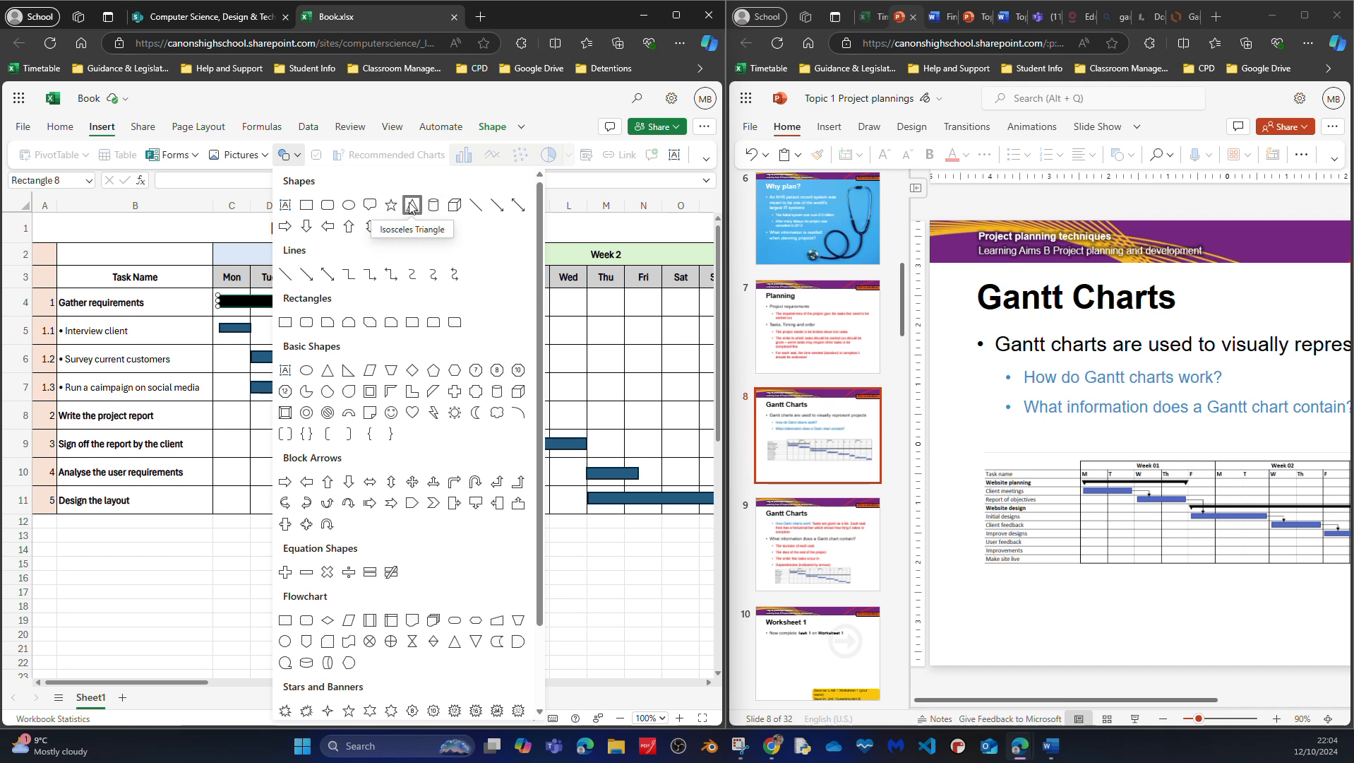
left_click(412, 206)
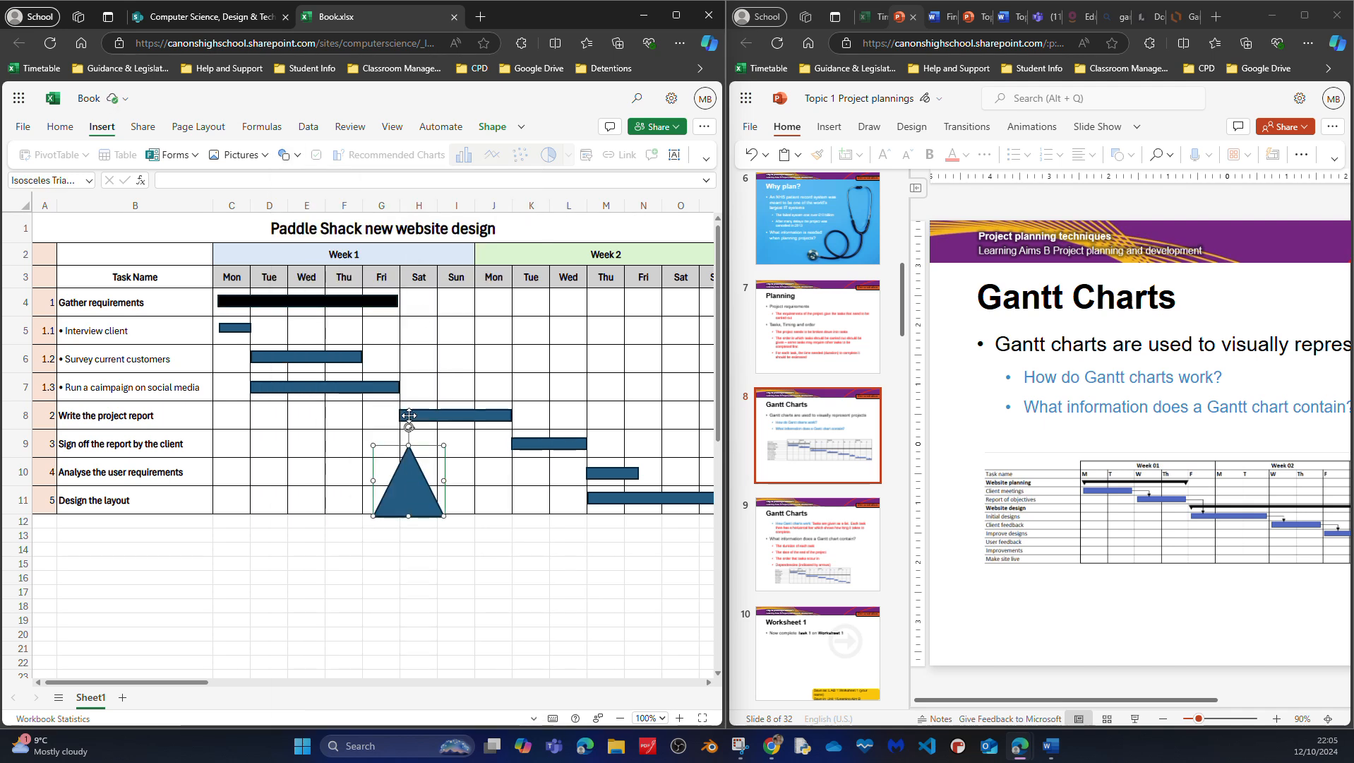
left_click_drag(409, 426, 411, 542)
left_click_drag(415, 478, 370, 341)
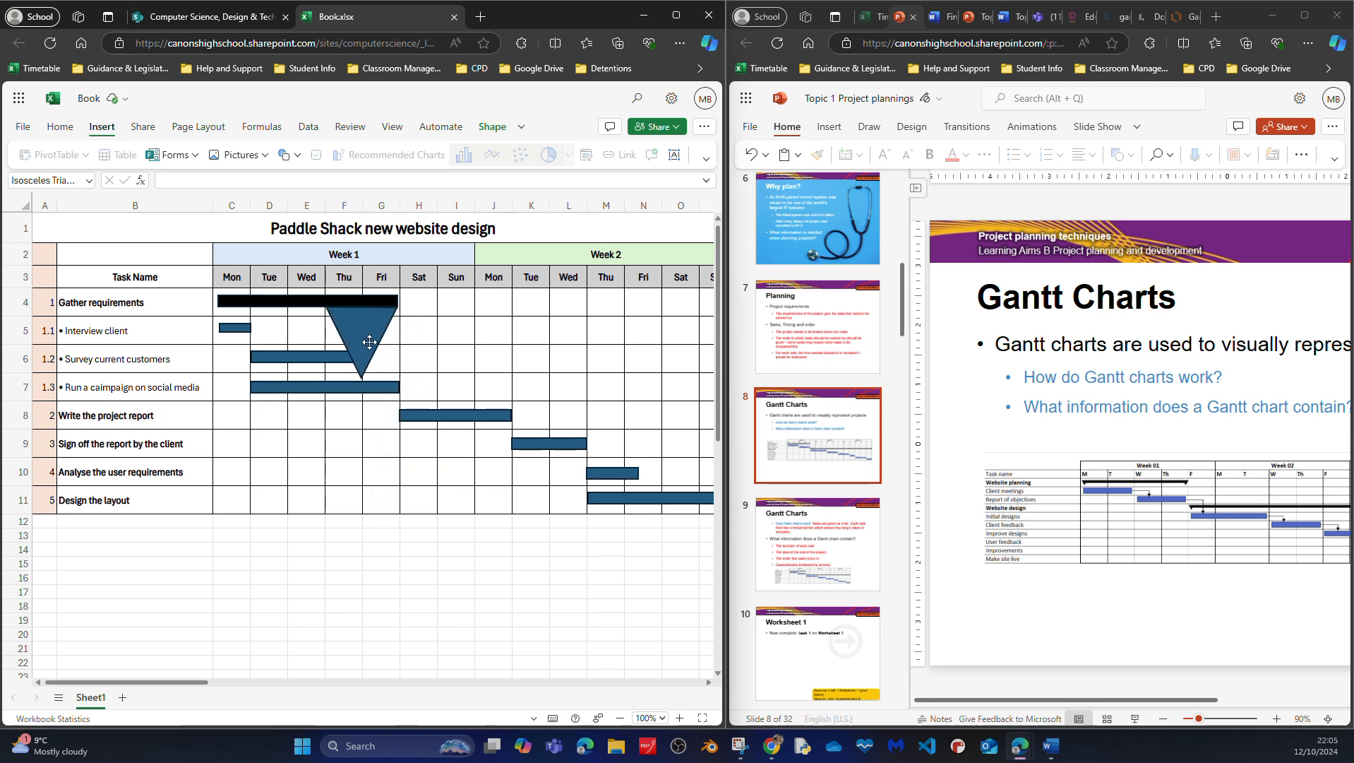
left_click_drag(326, 380, 382, 323)
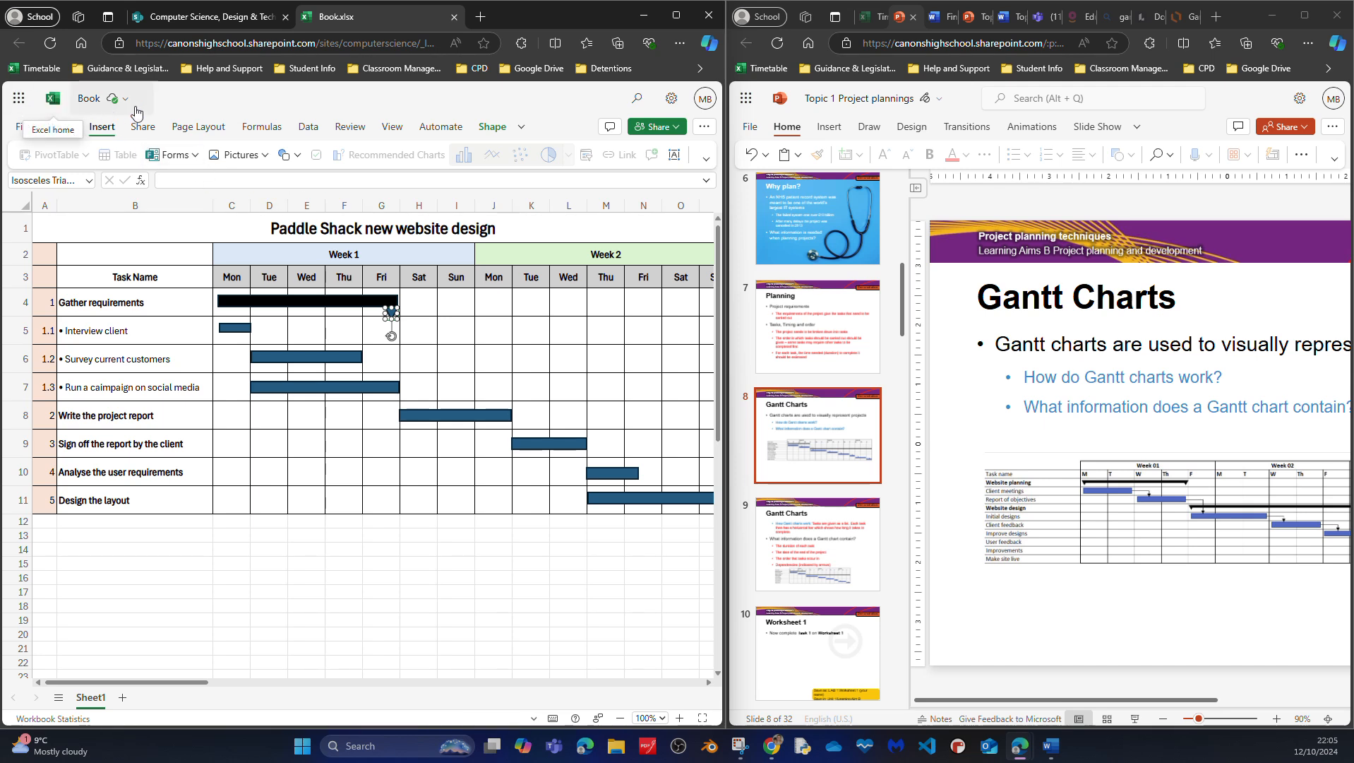
Fill the triangle with black and place a copy of it under the Monday end of the Gather requirements bar
left_click(59, 129)
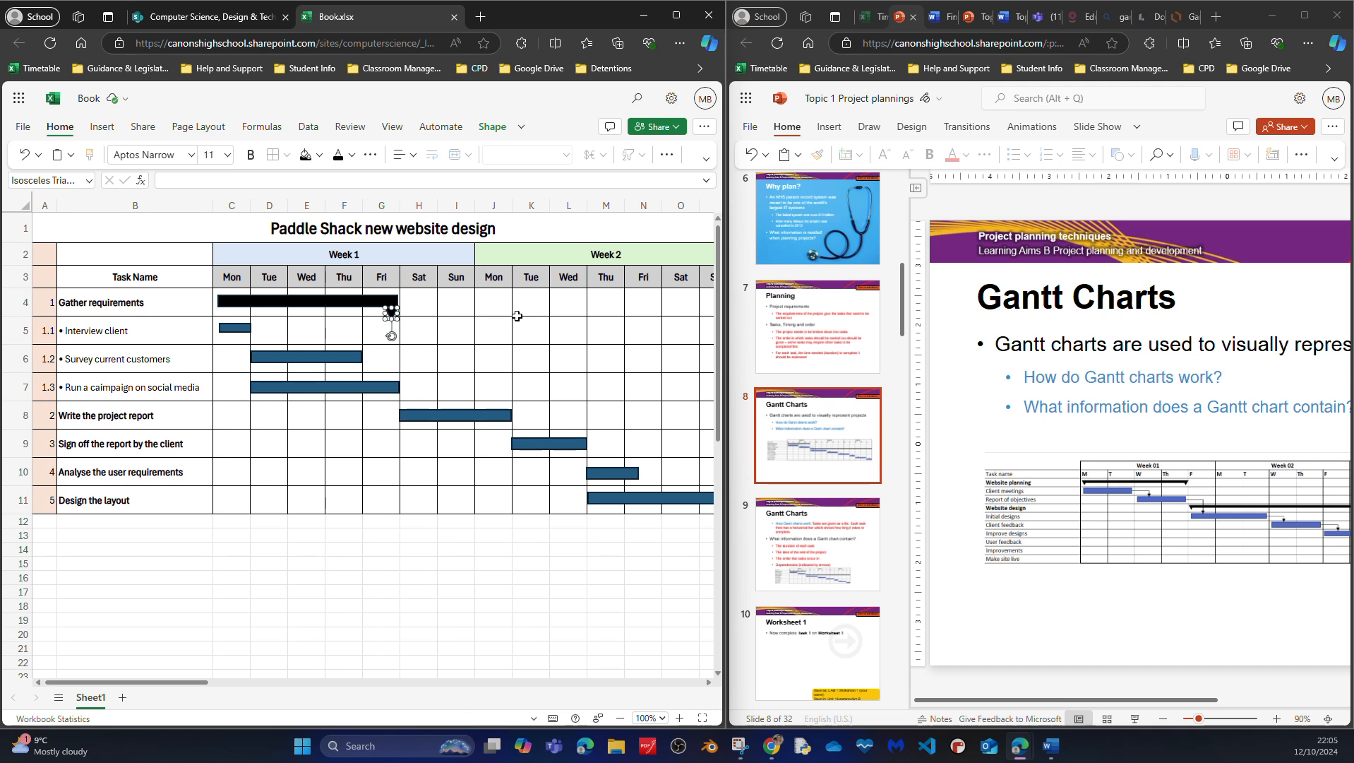
key("ctrl+v")
left_click_drag(401, 324, 224, 310)
left_click_drag(223, 310, 224, 310)
Extend the Gather requirements bar to the end of Friday and nudge the Friday triangle right and up to meet it
left_click(393, 300)
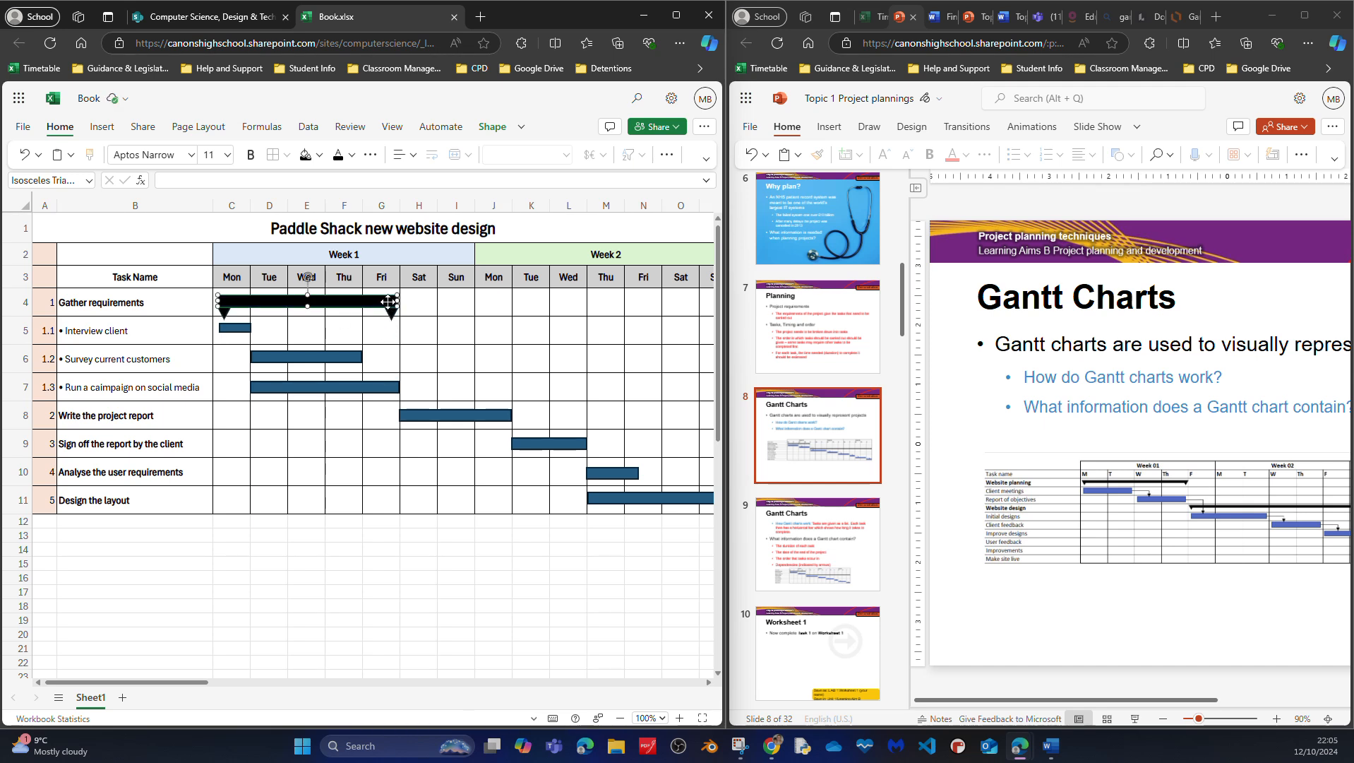
left_click_drag(403, 301, 403, 301)
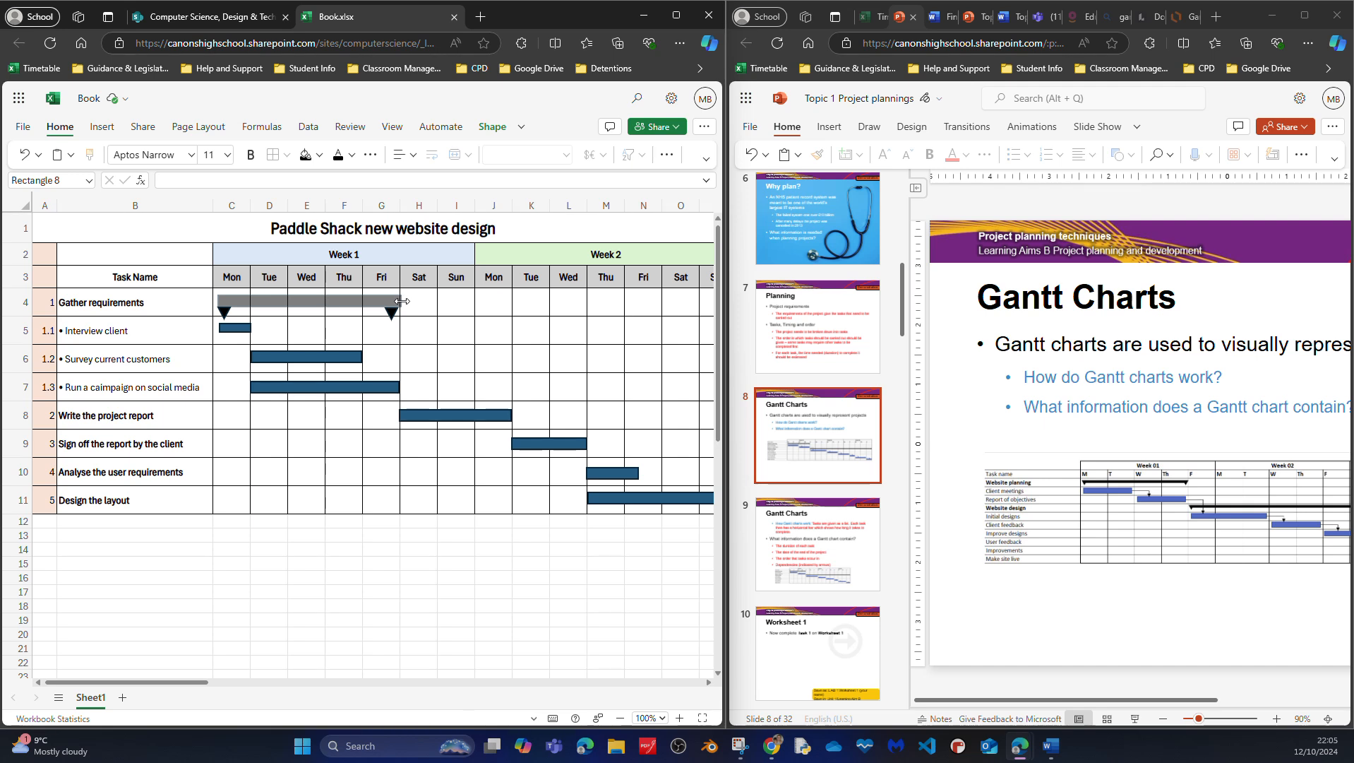
left_click_drag(402, 301, 403, 300)
left_click(393, 309)
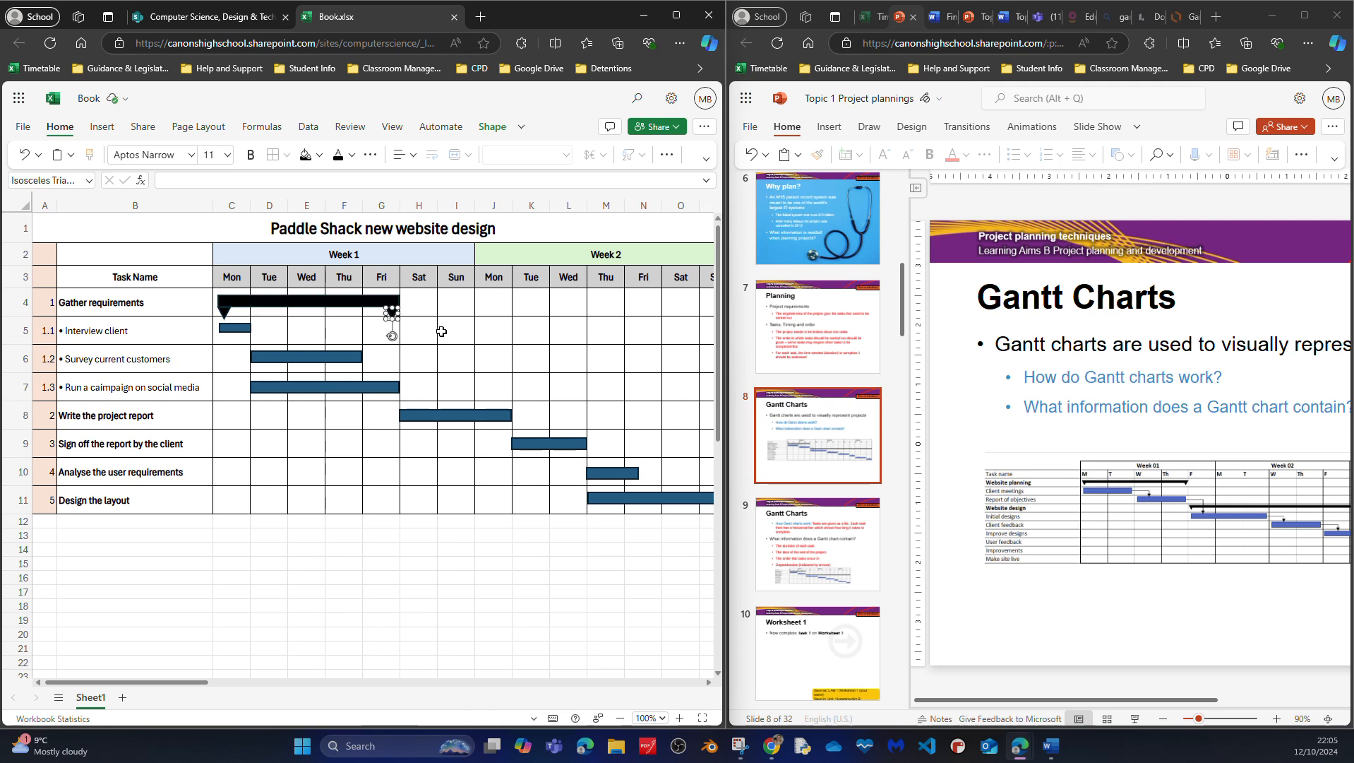
key("Right")
key("Up")
key("Up")
left_click(595, 354)
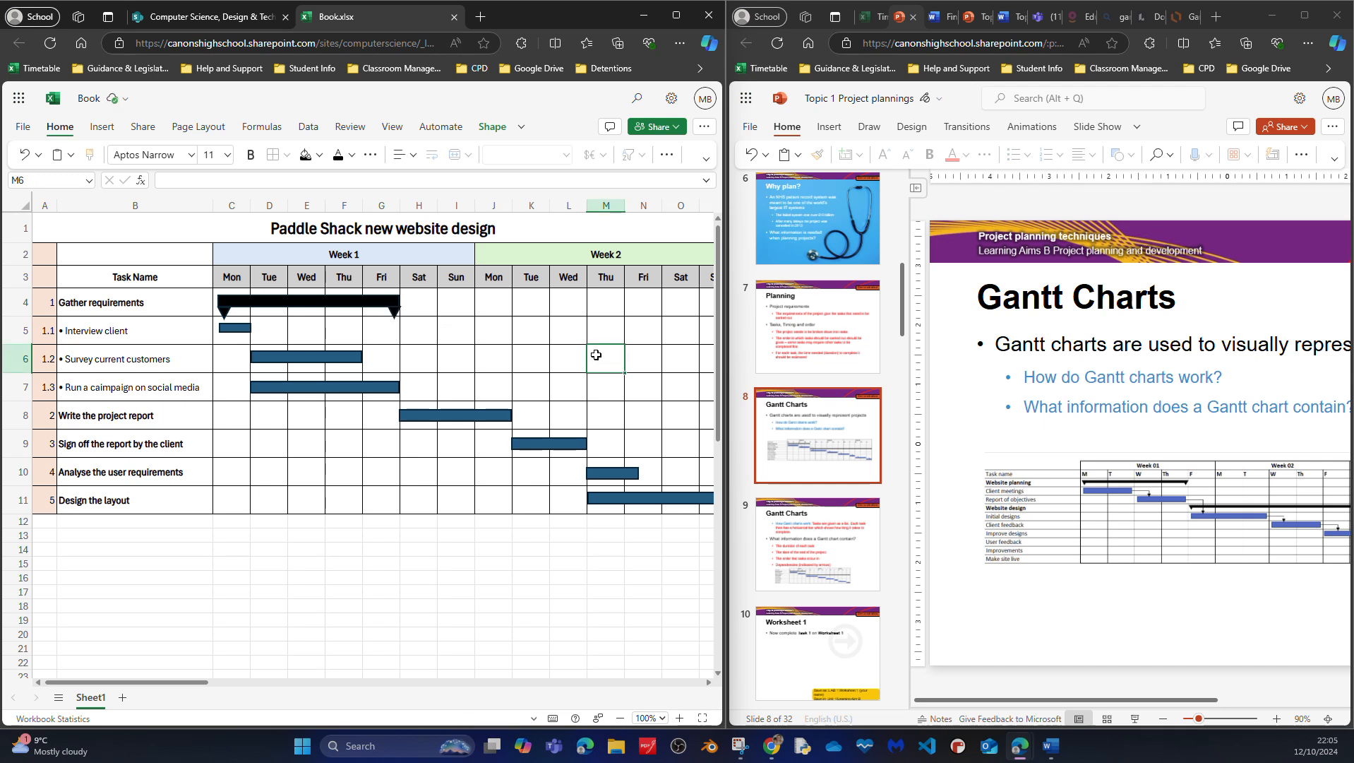
Fine-tune the positions of the Friday and Monday triangles against the ends of the Gather requirements bar
left_click(391, 312)
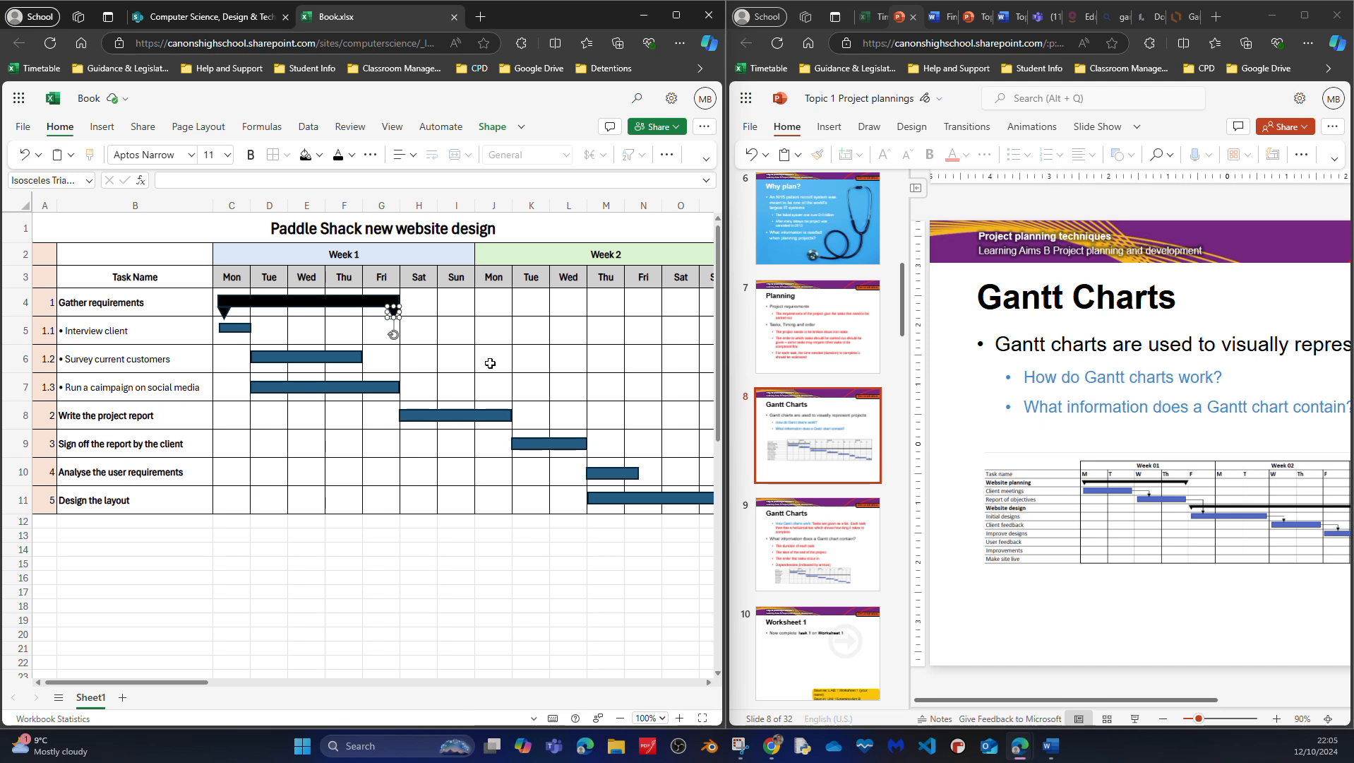
left_click(532, 374)
left_click(226, 310)
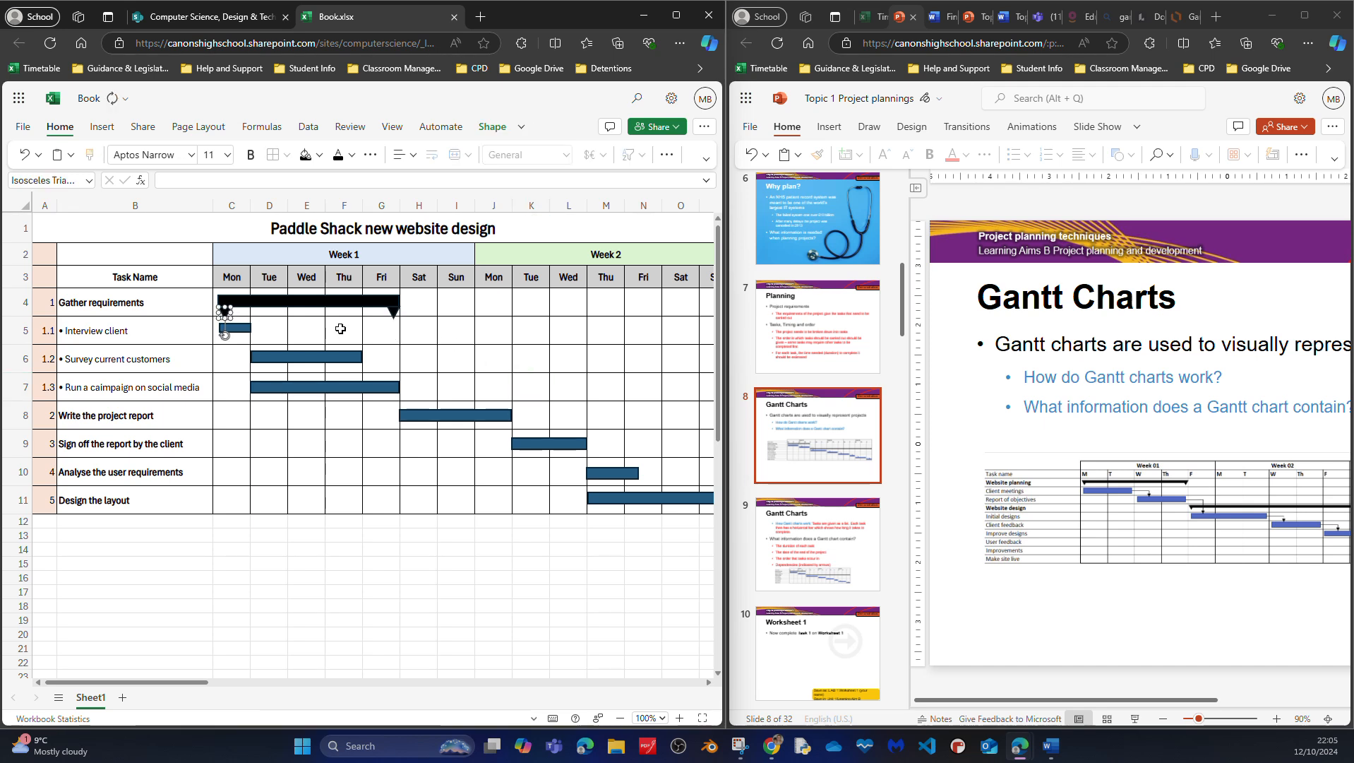
left_click(319, 444)
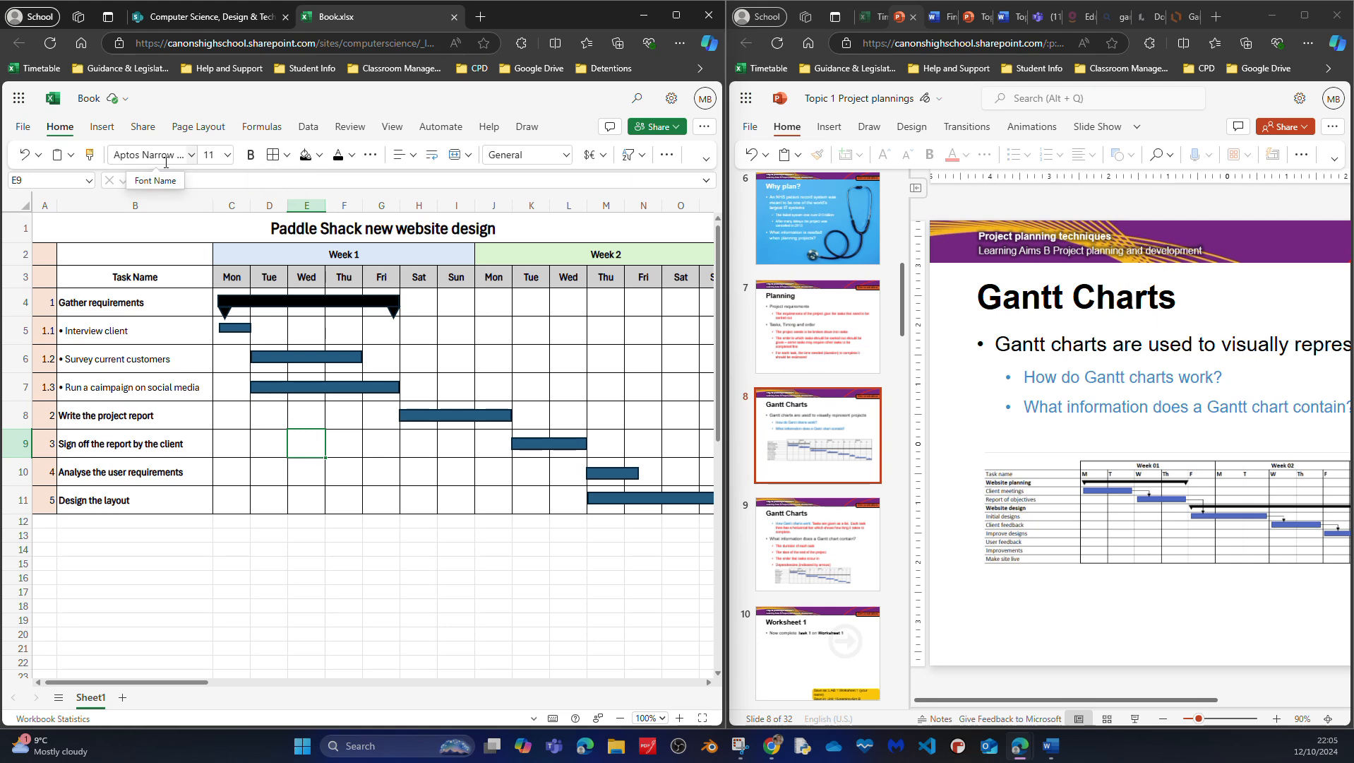
Insert a small bent-up arrow pointing down from the end of the Interview client bar and fill it with black
left_click(103, 128)
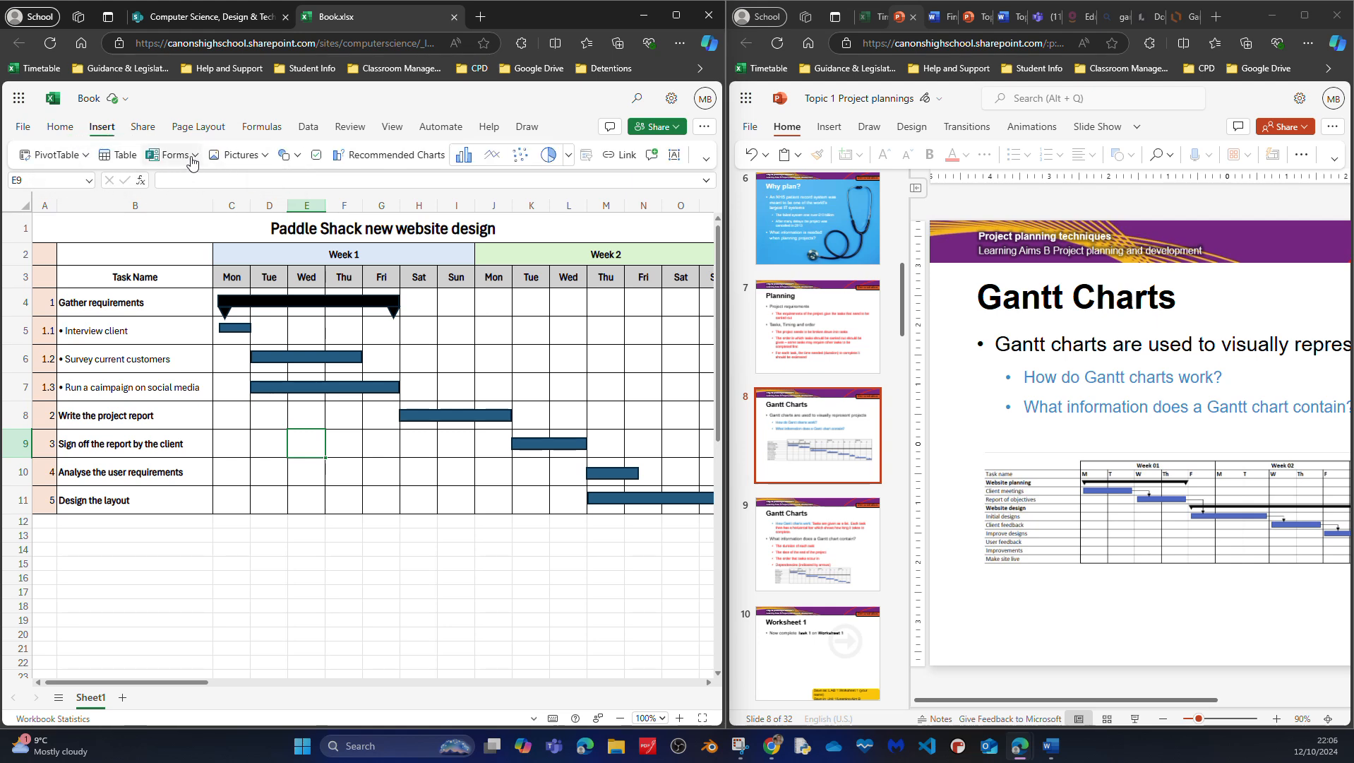
left_click(288, 155)
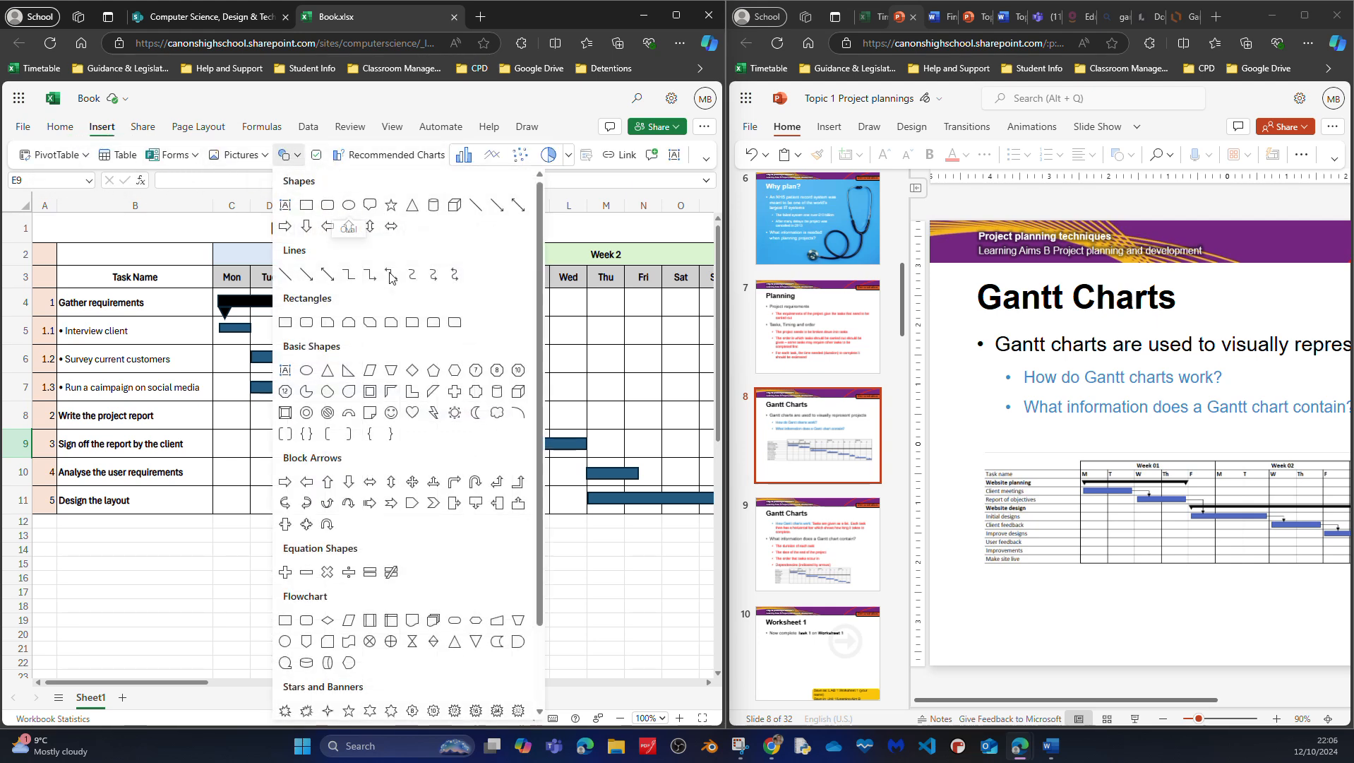
left_click(519, 483)
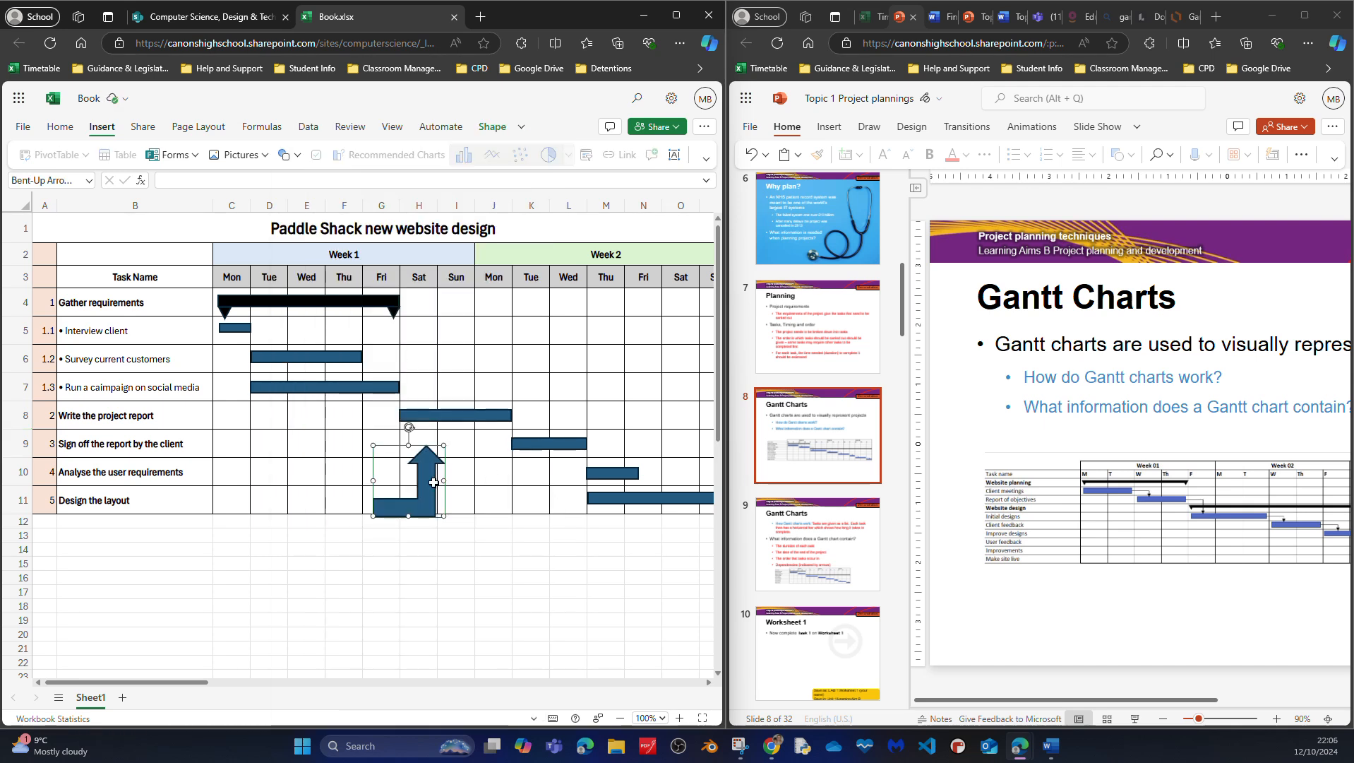
left_click_drag(371, 446, 429, 505)
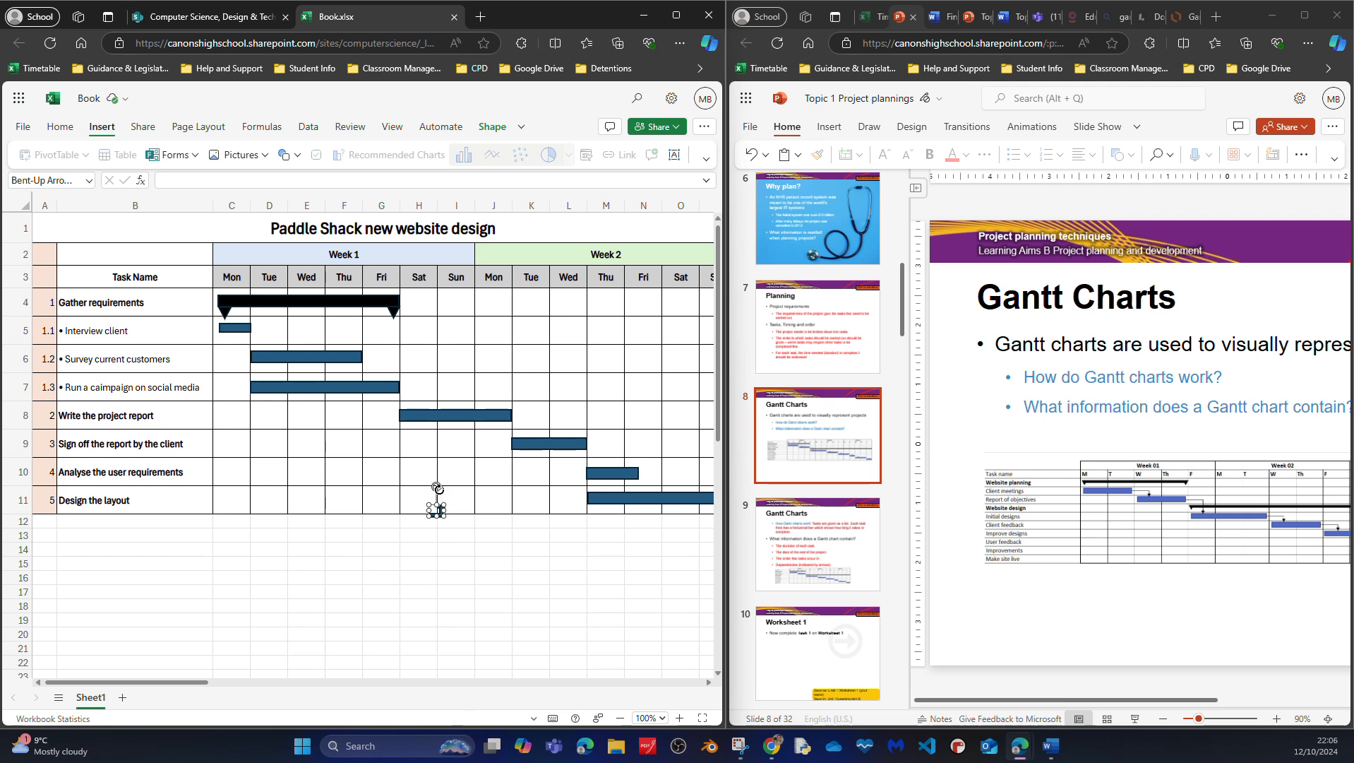
left_click_drag(437, 488, 439, 536)
left_click_drag(438, 523, 261, 333)
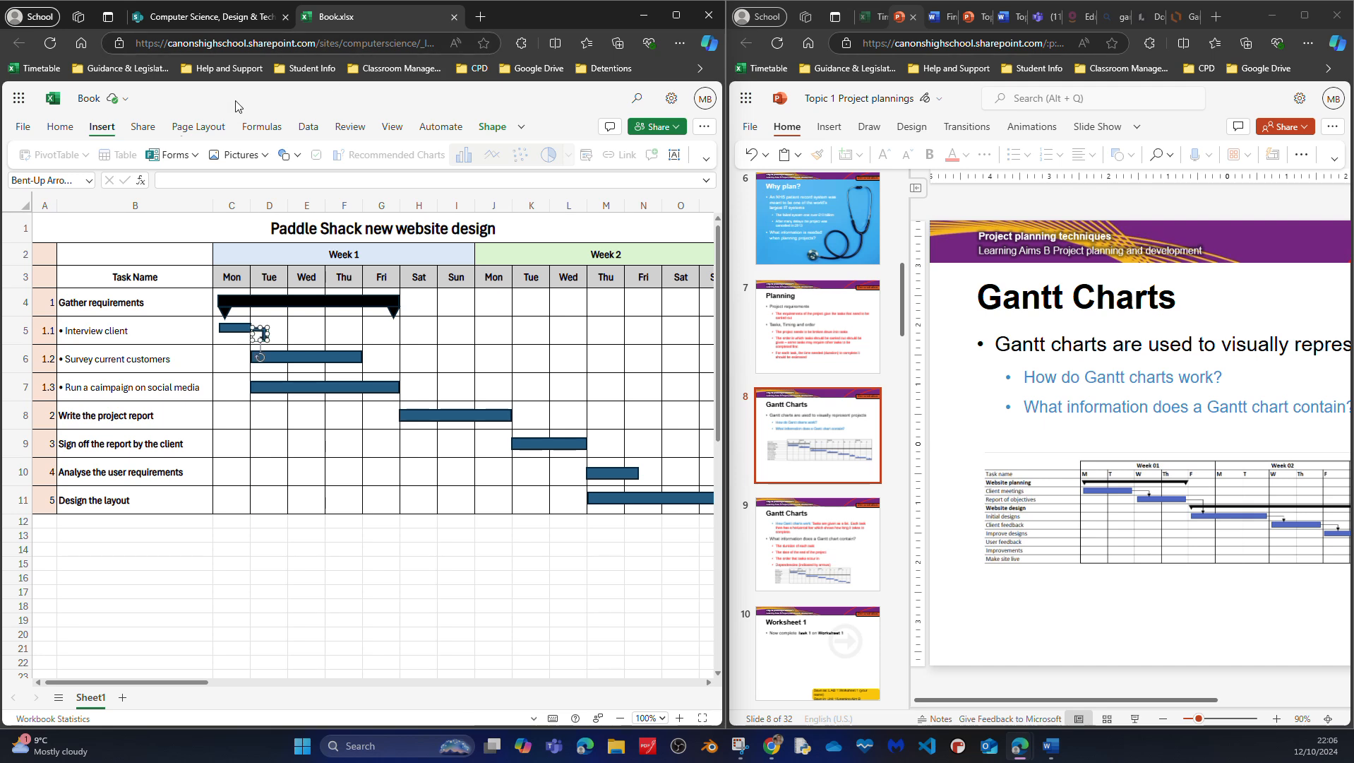
left_click(60, 126)
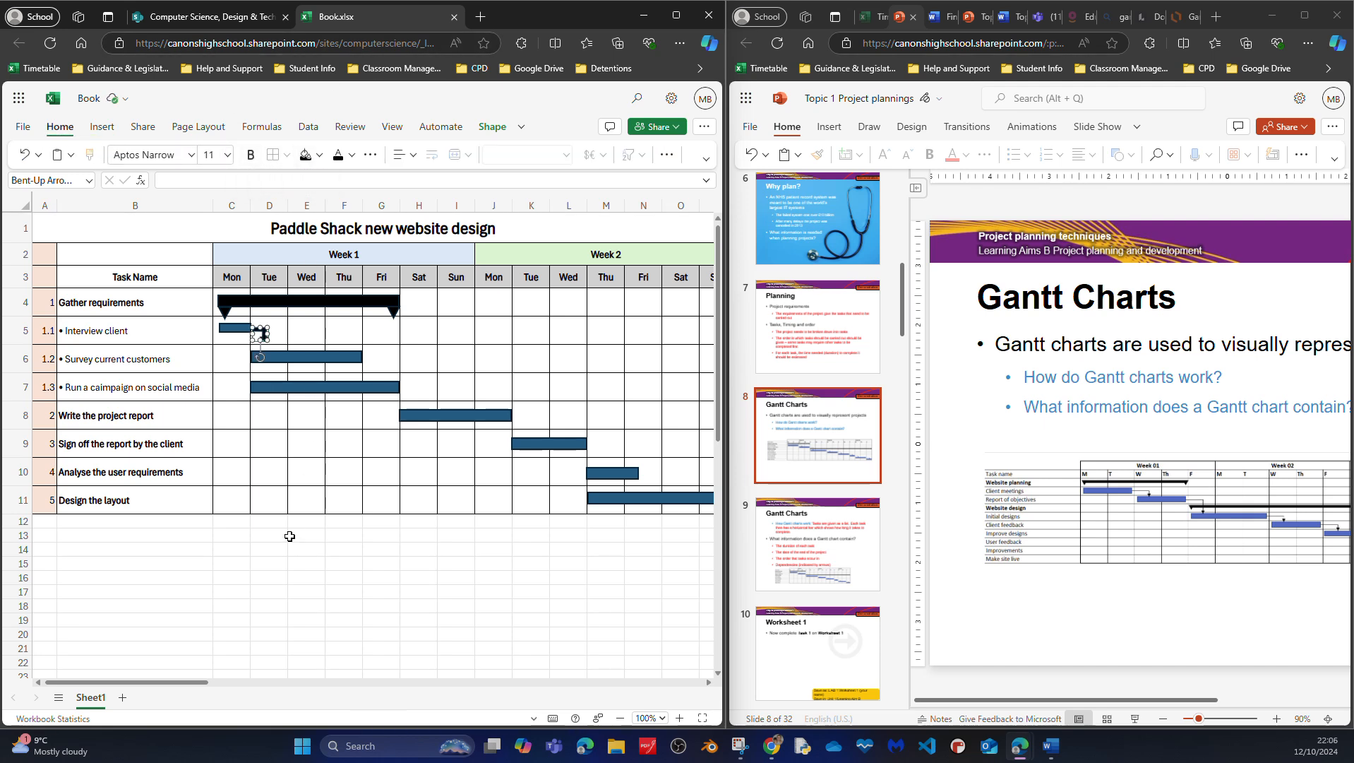
Place copies of the black arrow at the ends of the social media campaign, Write the project report and Sign off the report bars
key("ctrl+v")
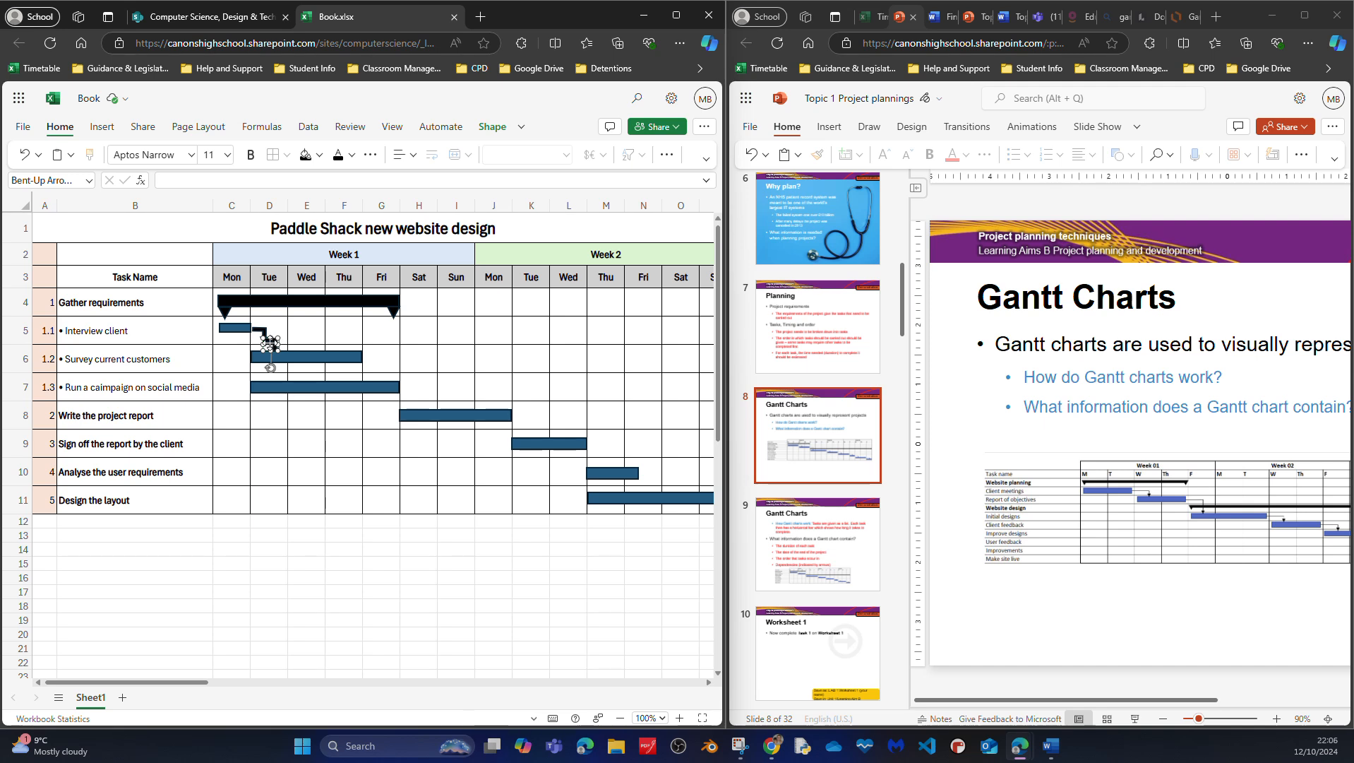
left_click_drag(273, 344, 411, 391)
scroll(337, 563, "down", 1)
scroll(339, 568, "right", 2)
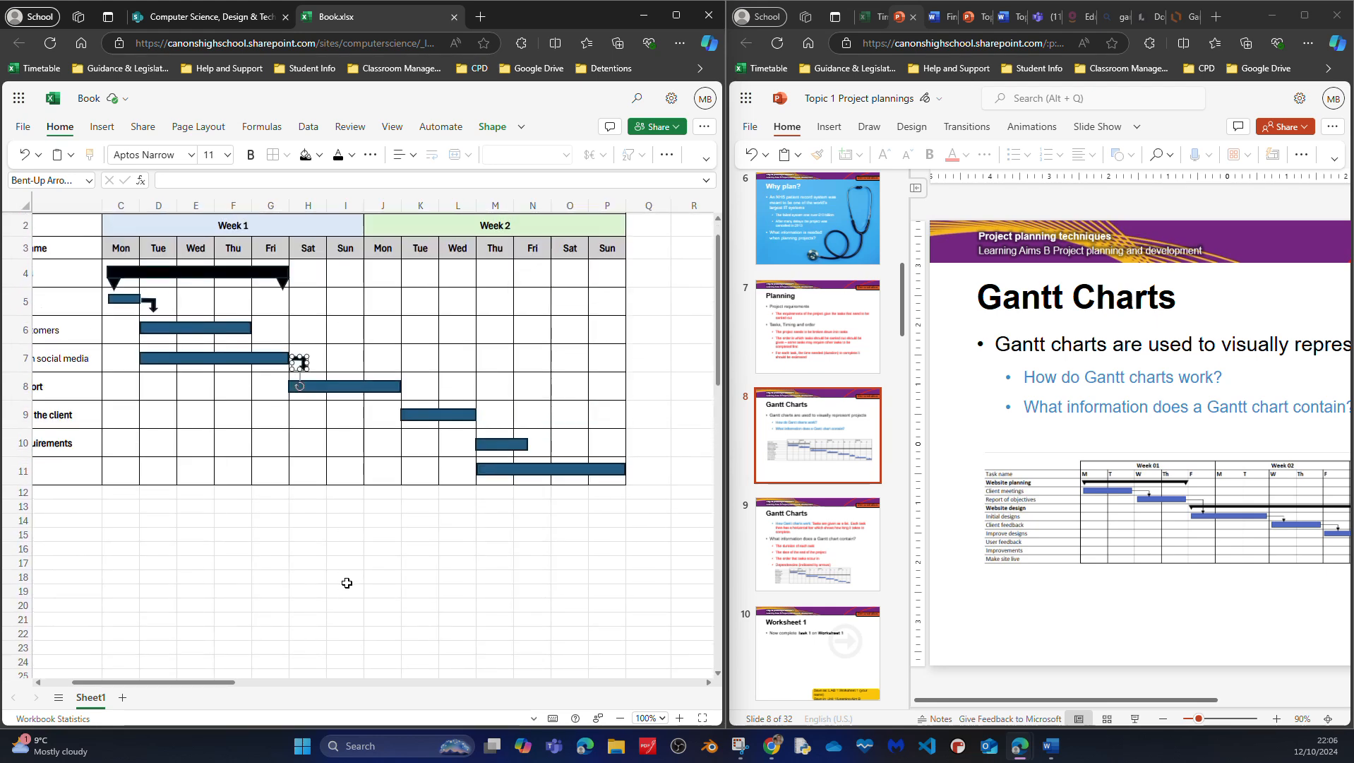
scroll(345, 583, "left", 1)
left_click_drag(314, 358, 434, 401)
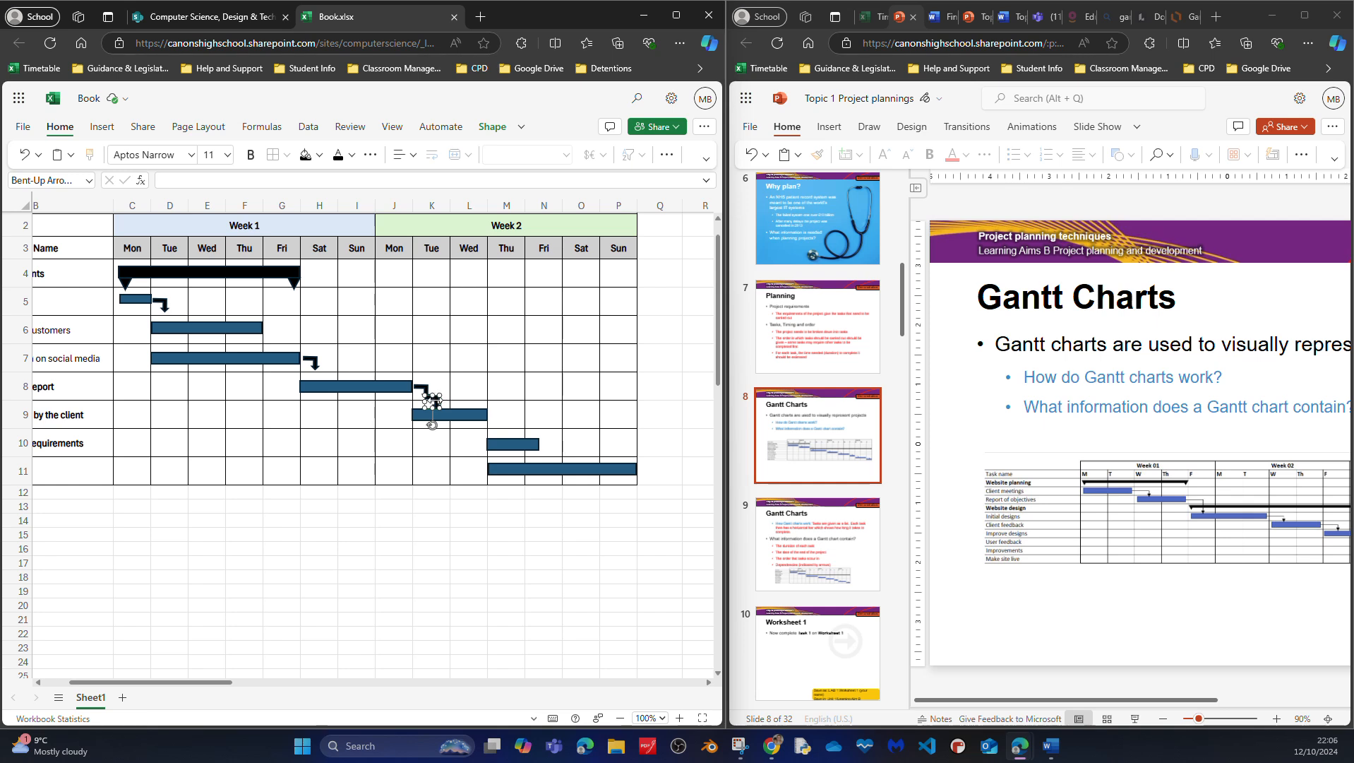
left_click_drag(434, 400, 498, 419)
left_click_drag(179, 687, 155, 687)
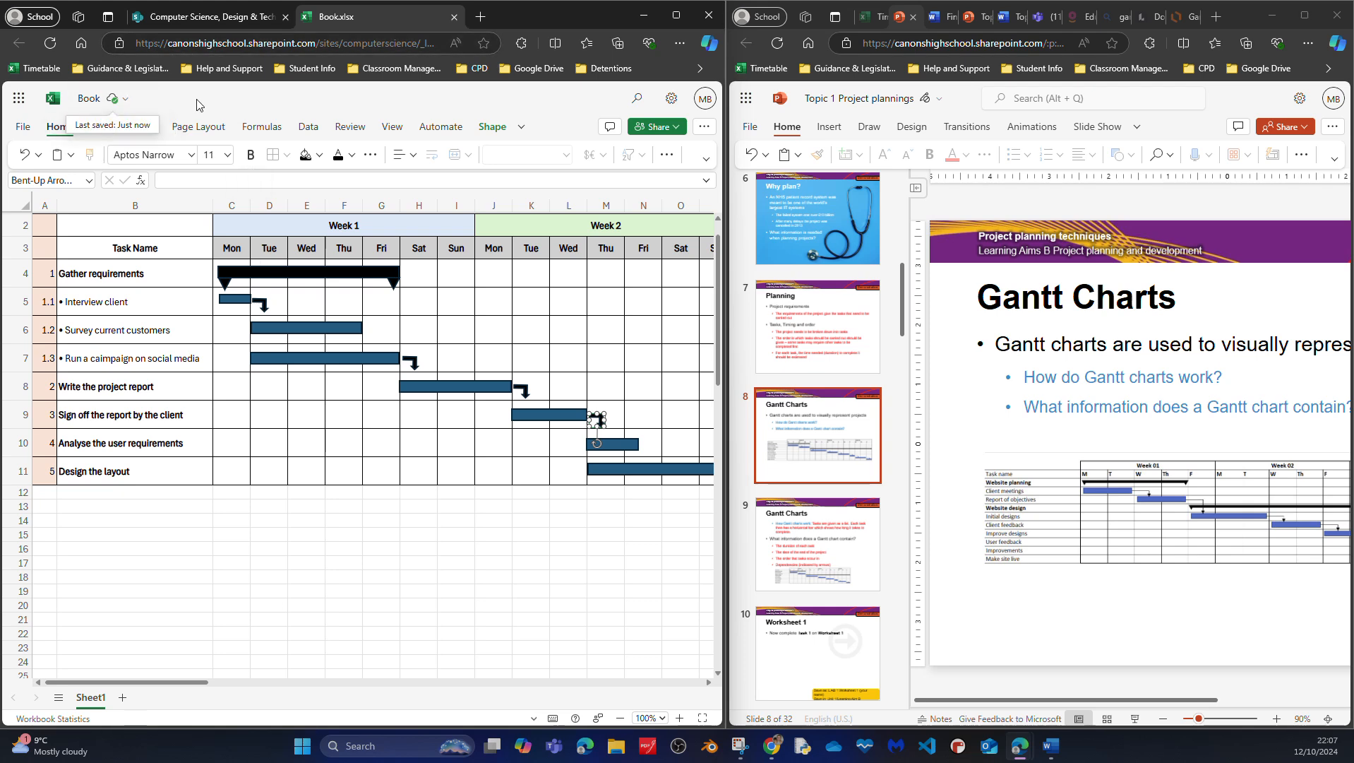
Insert a diamond and shrink it to sit under the Saturday arrow, just above the Write the project report bar
left_click(102, 127)
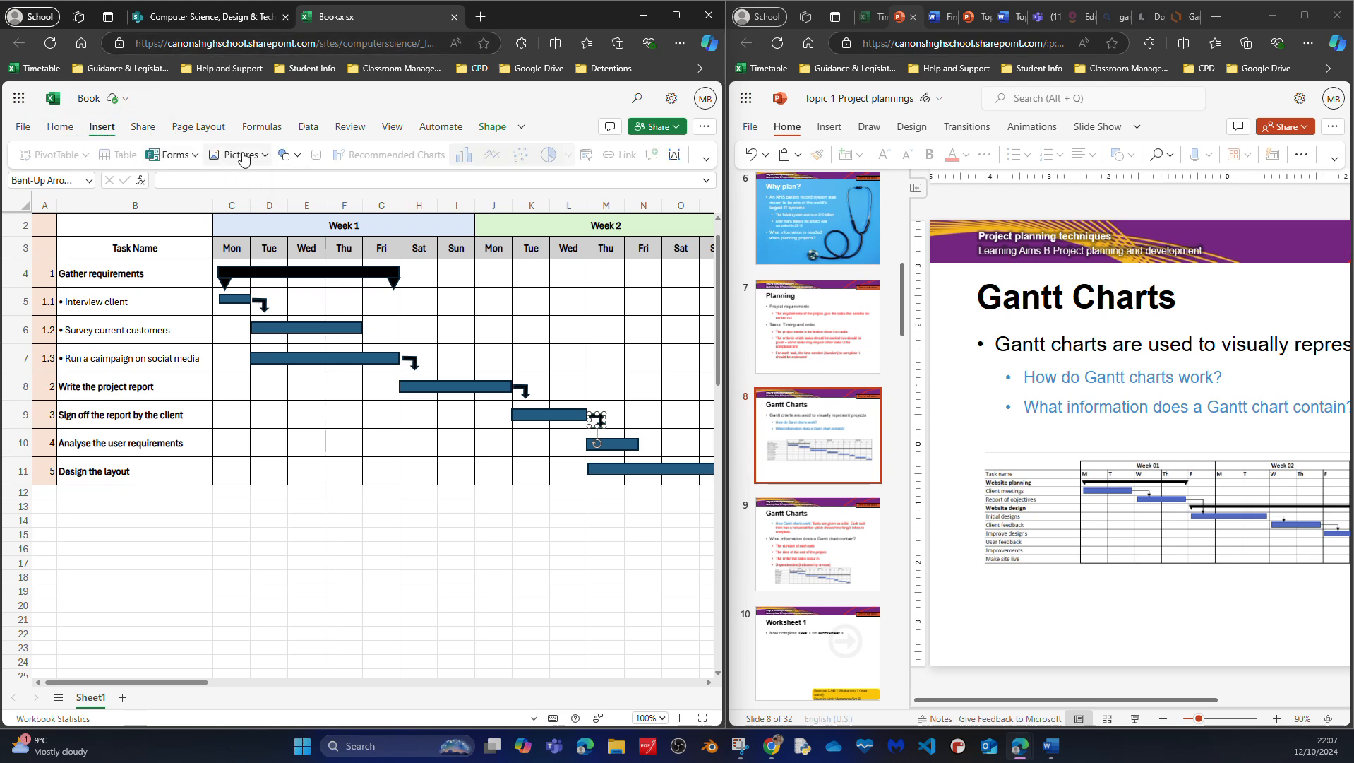
left_click(288, 155)
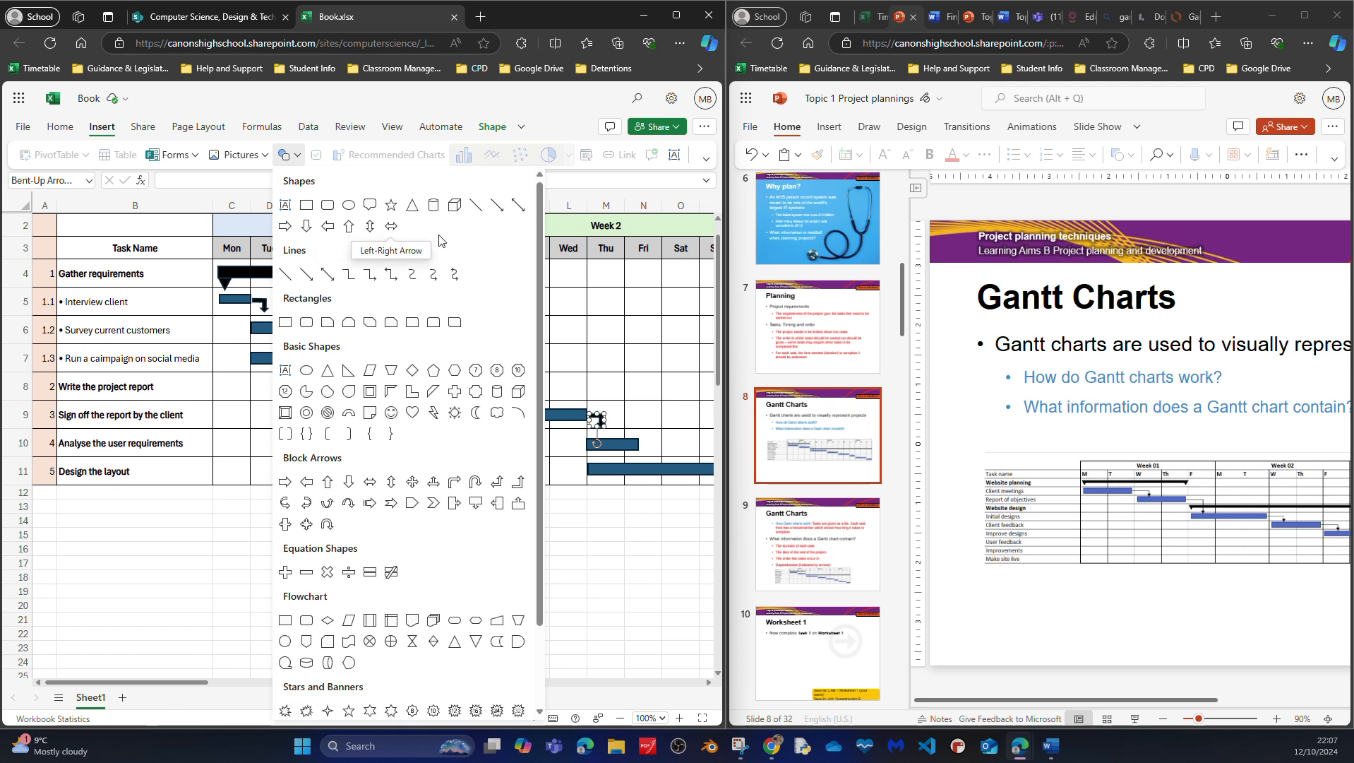
left_click(413, 369)
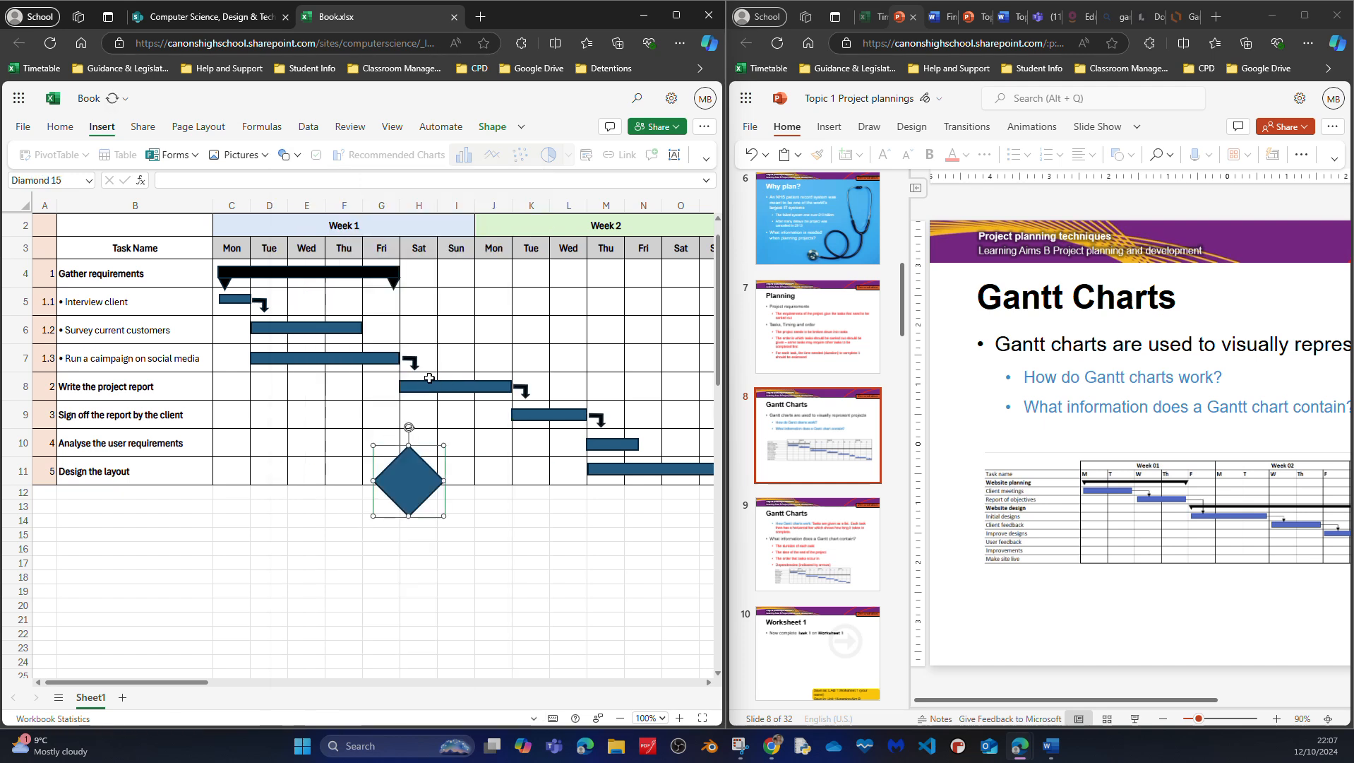
left_click_drag(444, 517, 415, 375)
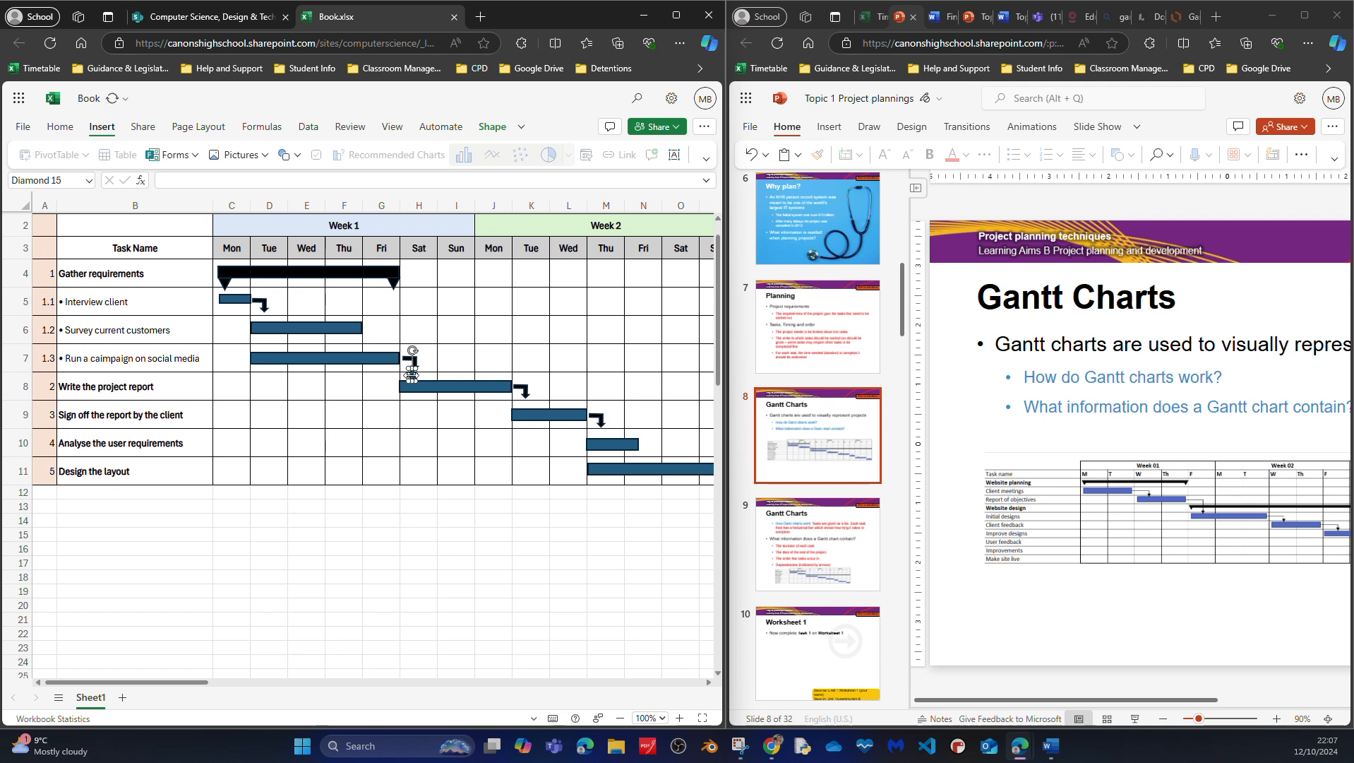
left_click_drag(418, 376, 422, 376)
Nudge the Write the project report bar and the arrow at its end slightly down
left_click(444, 385)
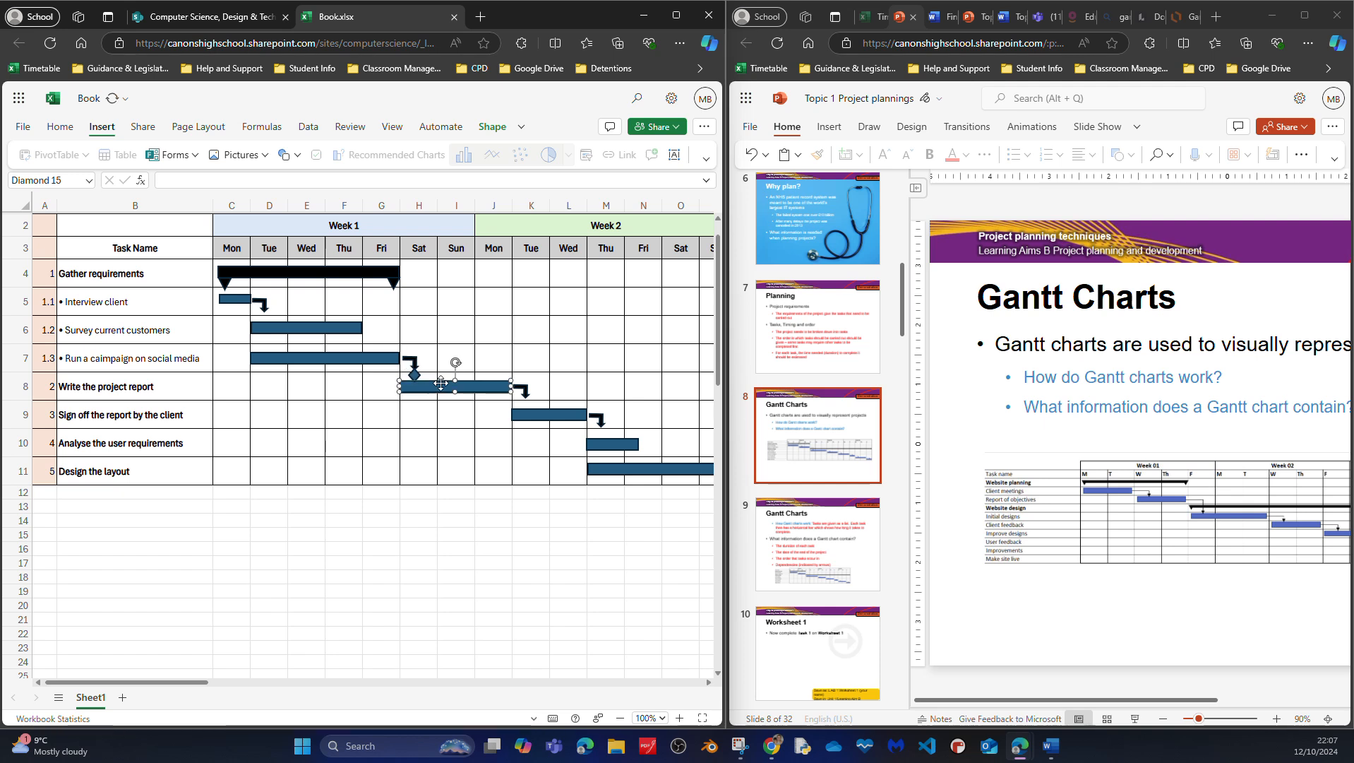
key("Down")
left_click(521, 388)
Fill the diamond above the Write the project report bar with light blue
left_click(414, 373)
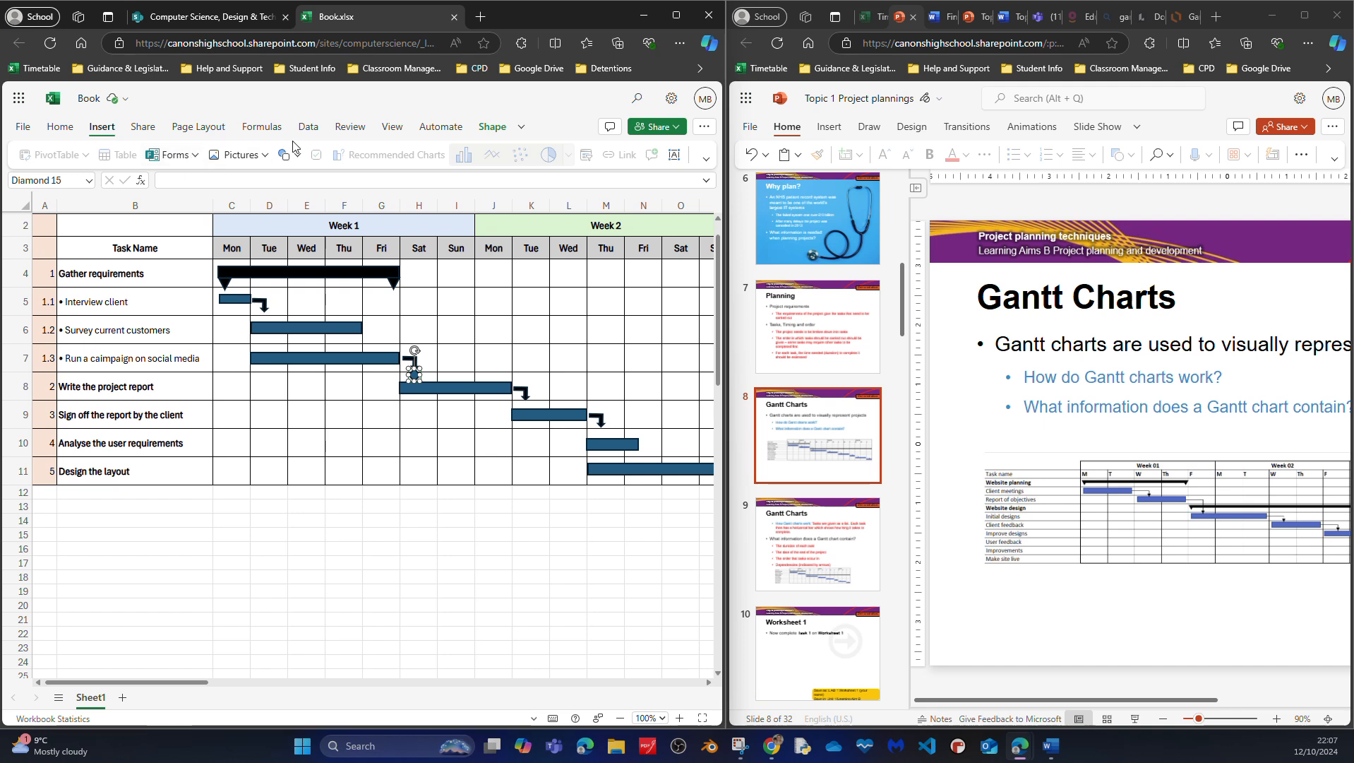
left_click(60, 126)
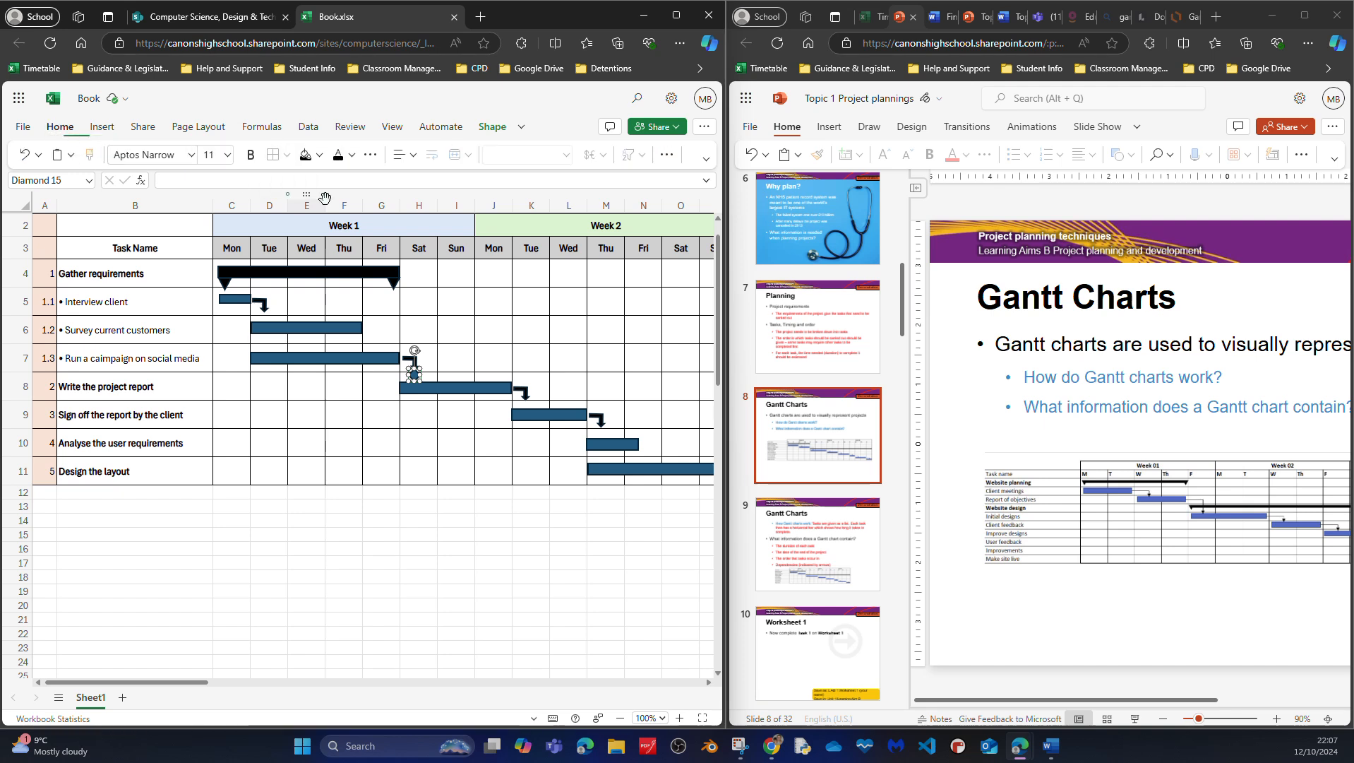
left_click(319, 155)
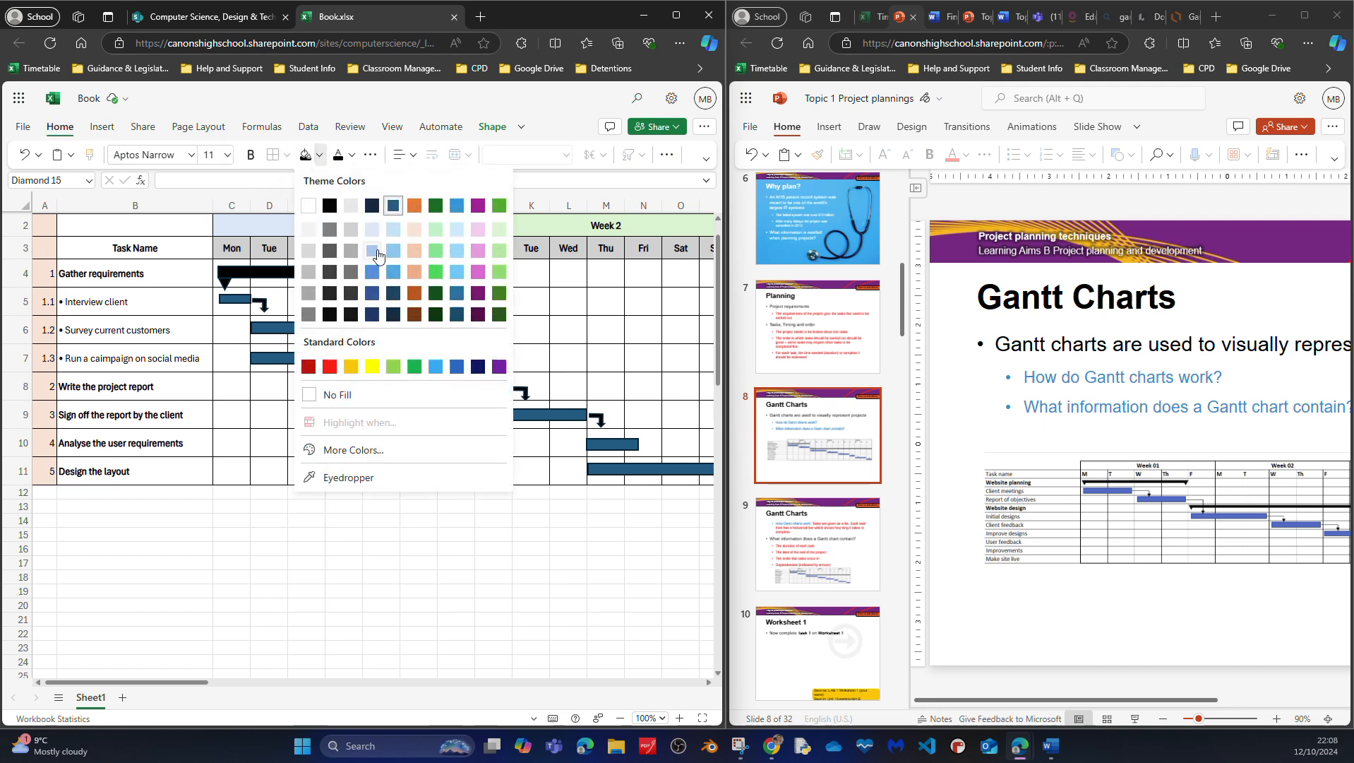
left_click(392, 254)
left_click(414, 545)
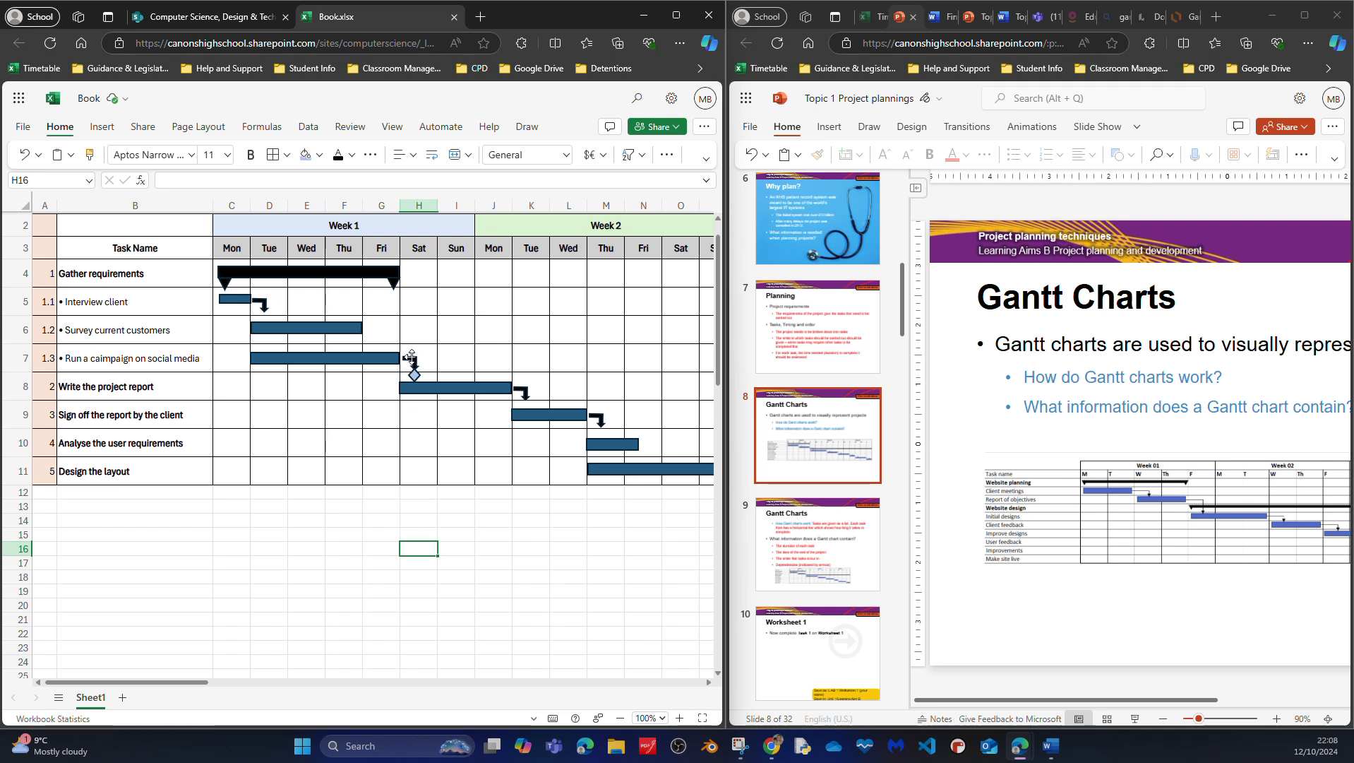
Fine-tune the positions of the Saturday arrow and its diamond above the Write the project report bar
left_click(412, 355)
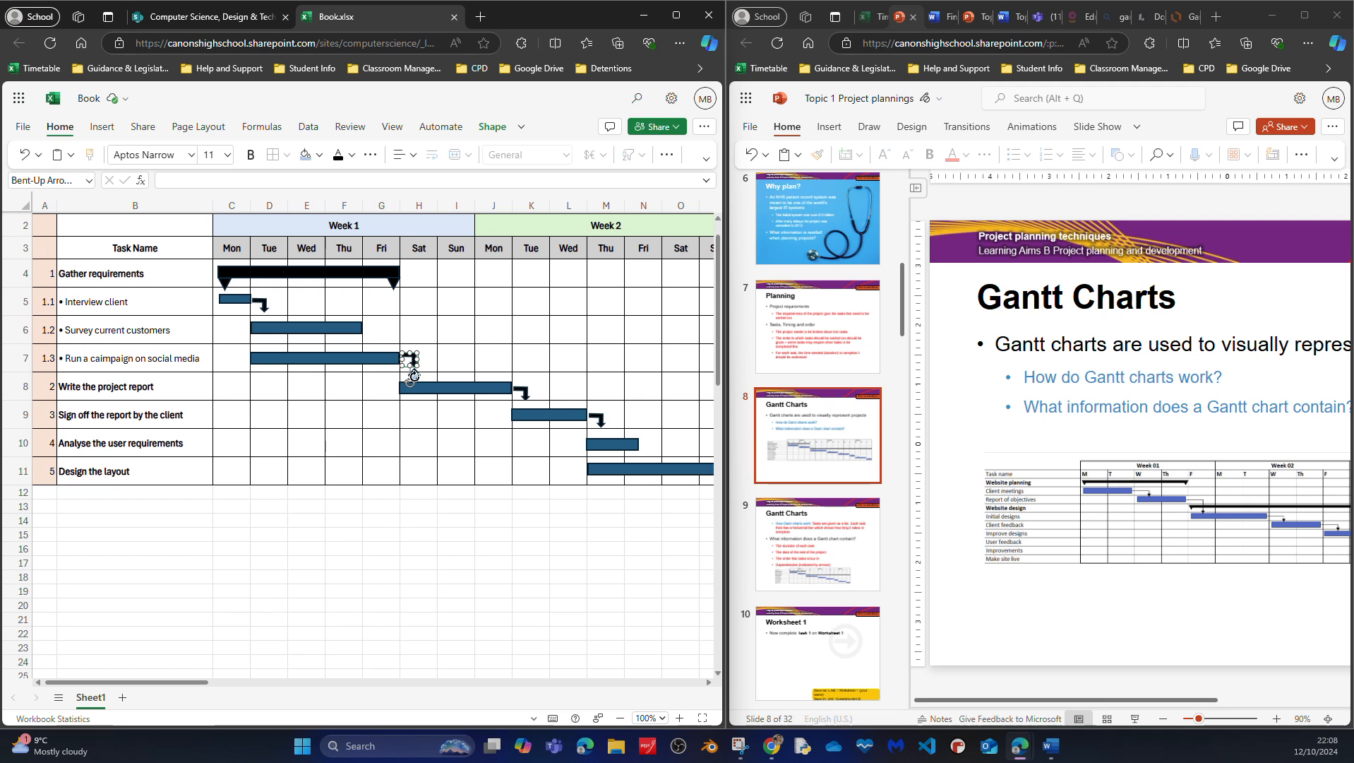
left_click(414, 376)
left_click(414, 374)
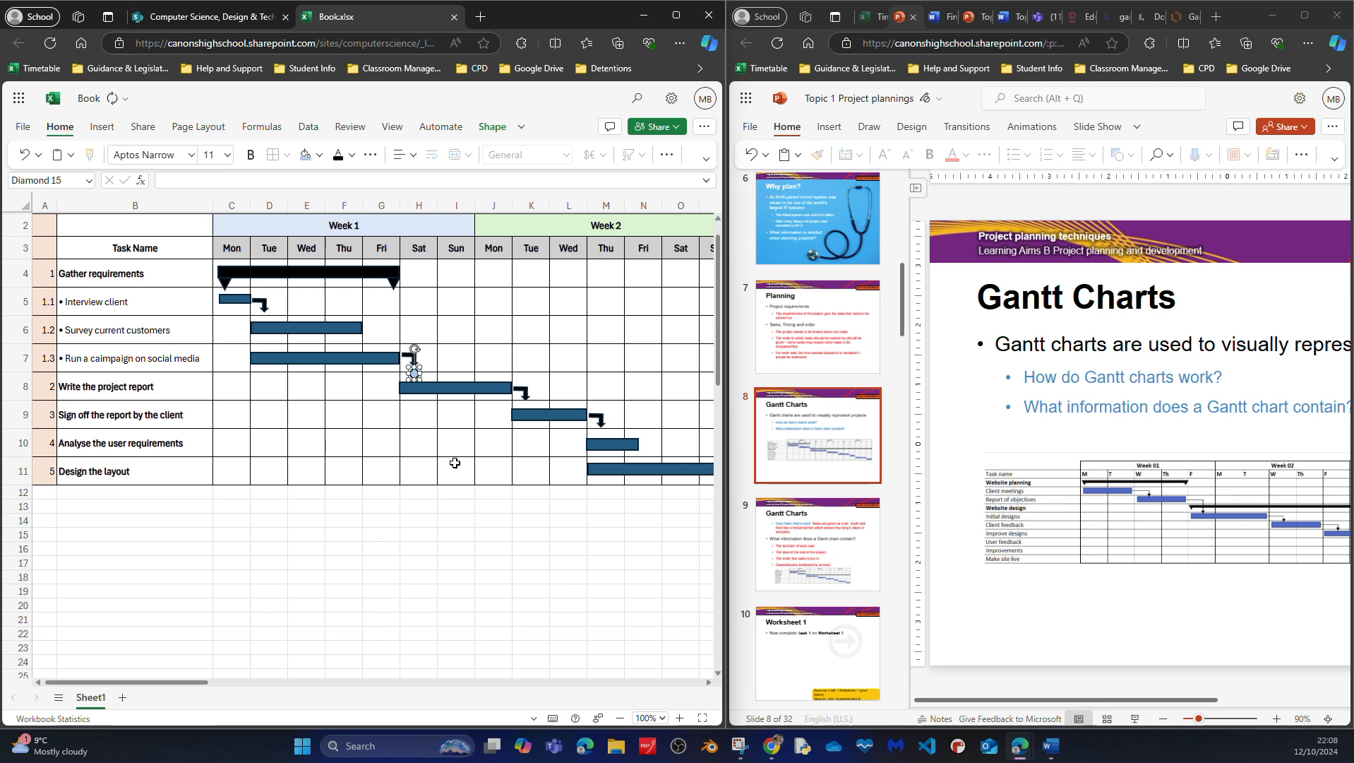
left_click(456, 457)
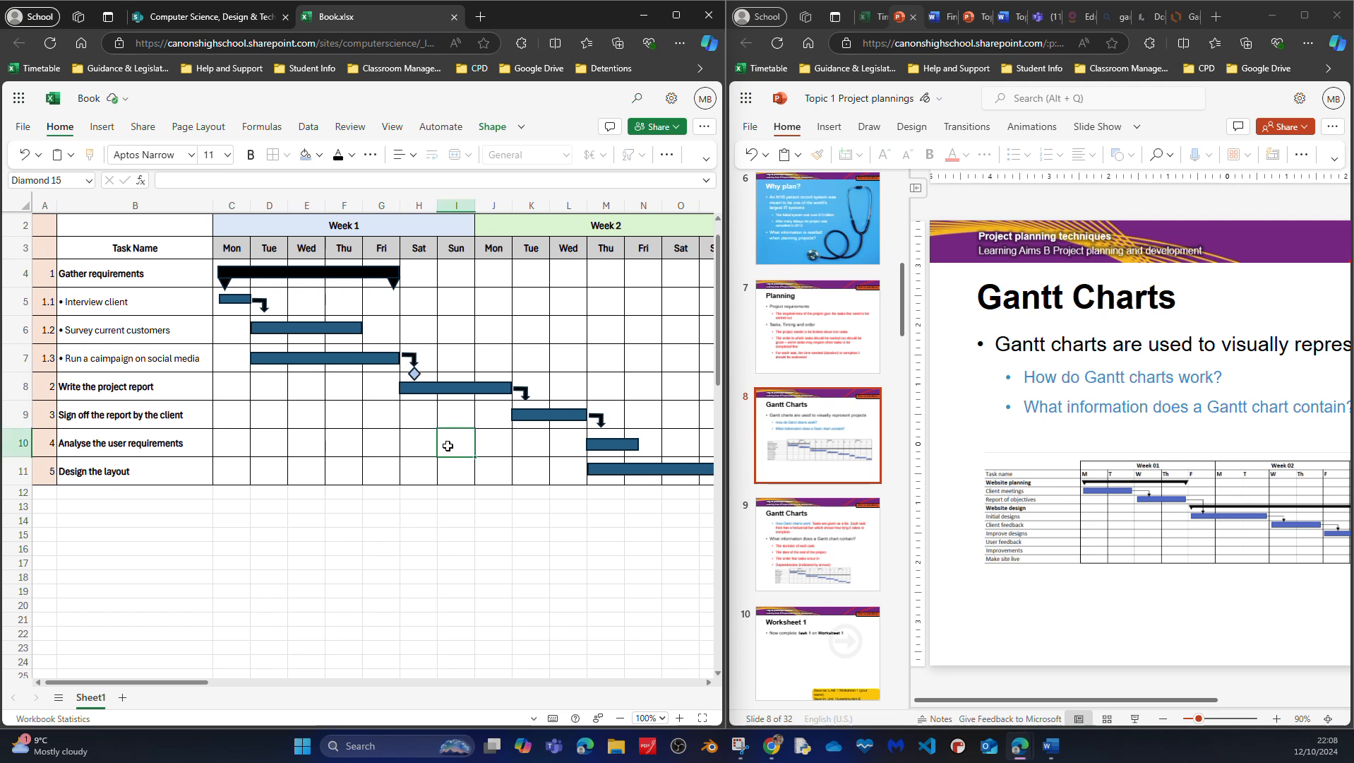
Place a copy of the diamond under the week 2 Thursday arrow, above the Analyse the user requirements bar
left_click(415, 372)
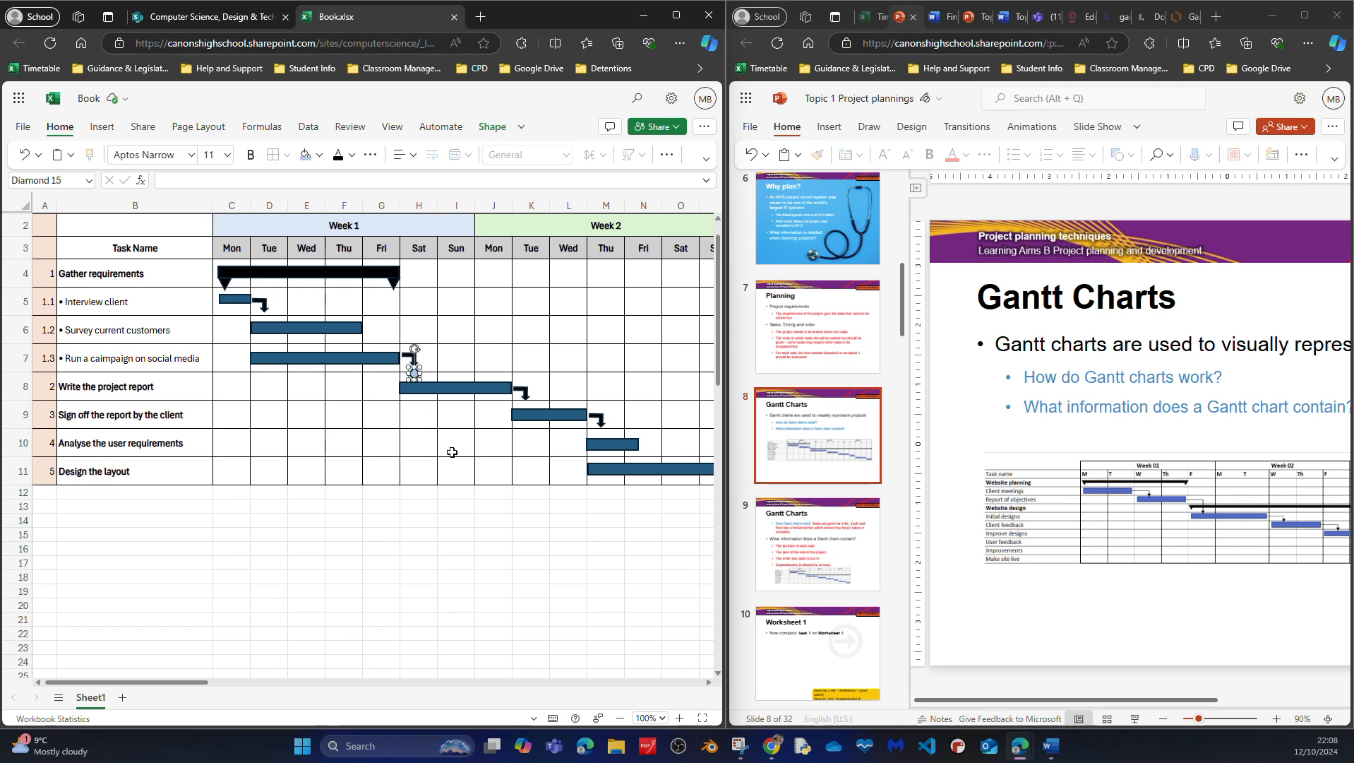
key("ctrl+v")
left_click_drag(425, 383, 602, 432)
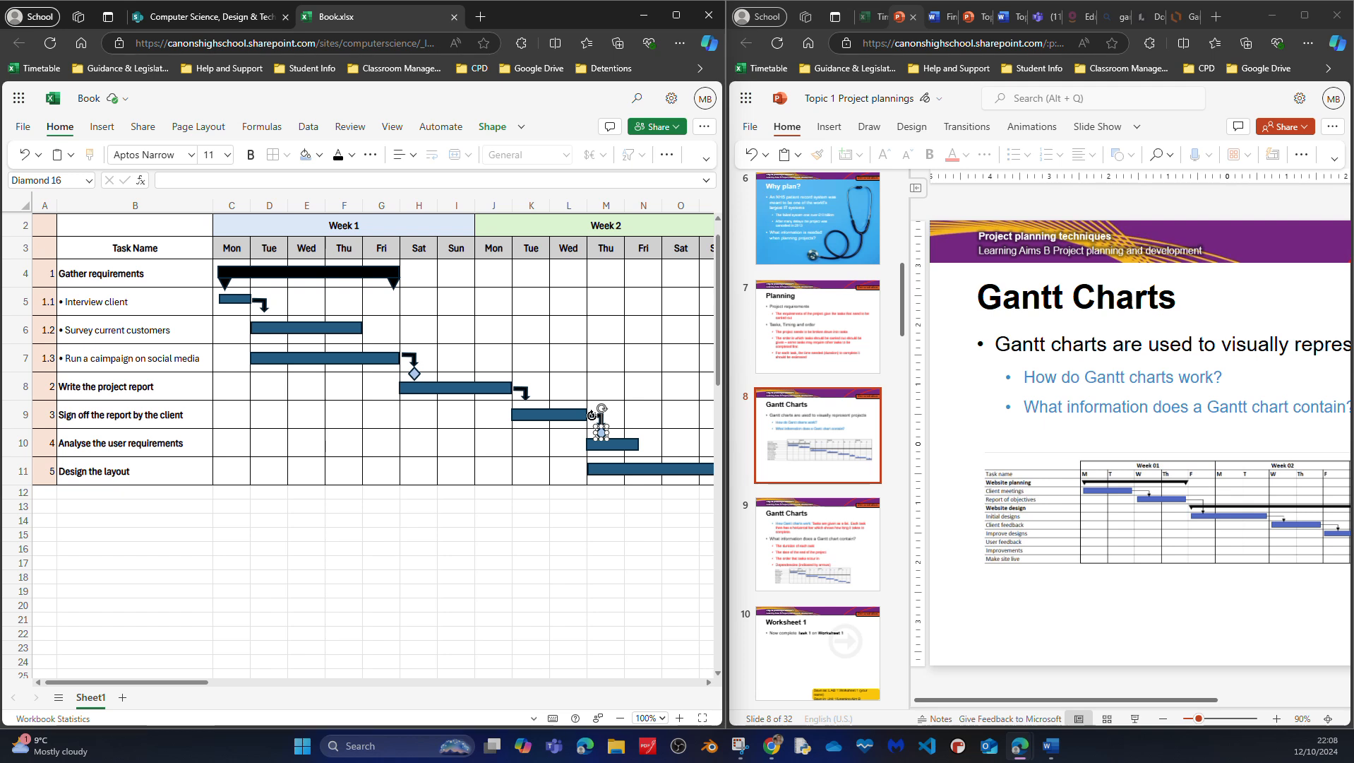
Nudge the Analyse the user requirements bar slightly down and the diamond above it slightly up
left_click(593, 415)
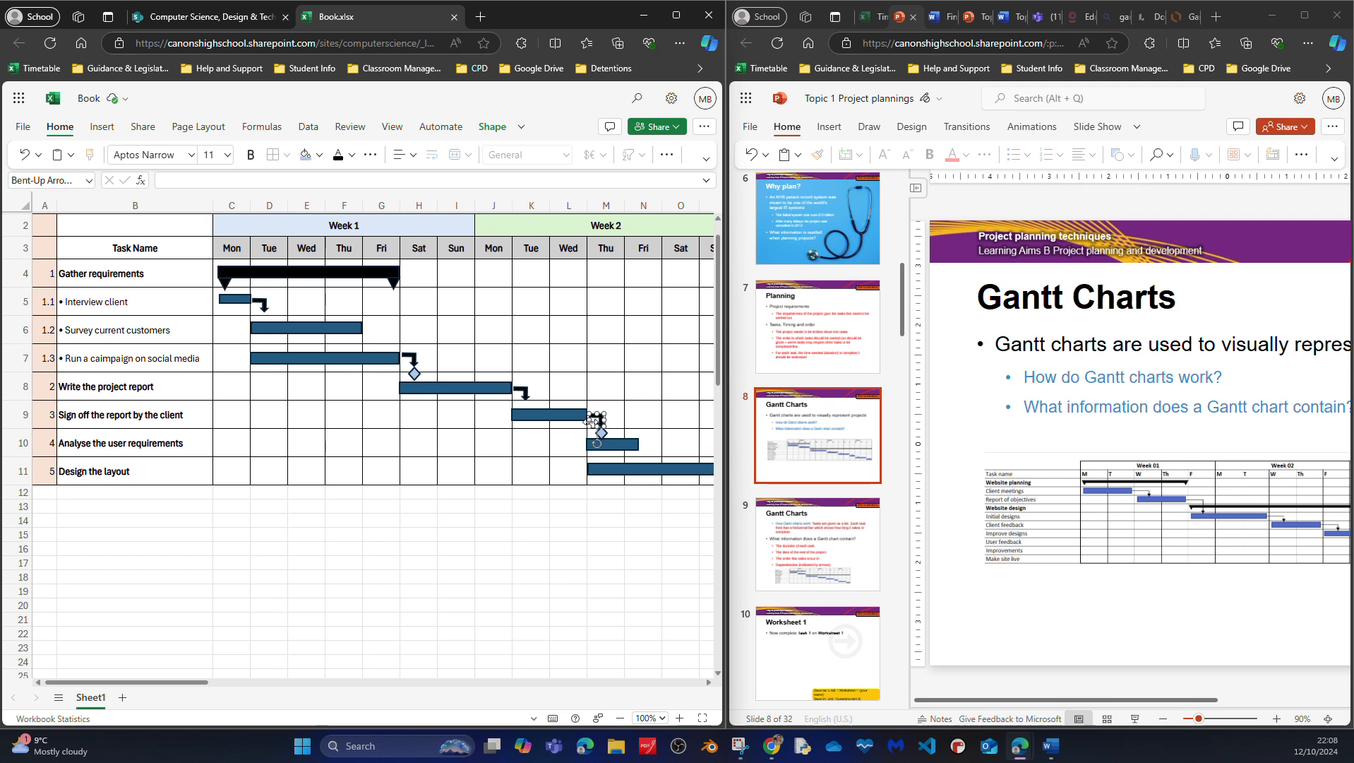
right_click(619, 443)
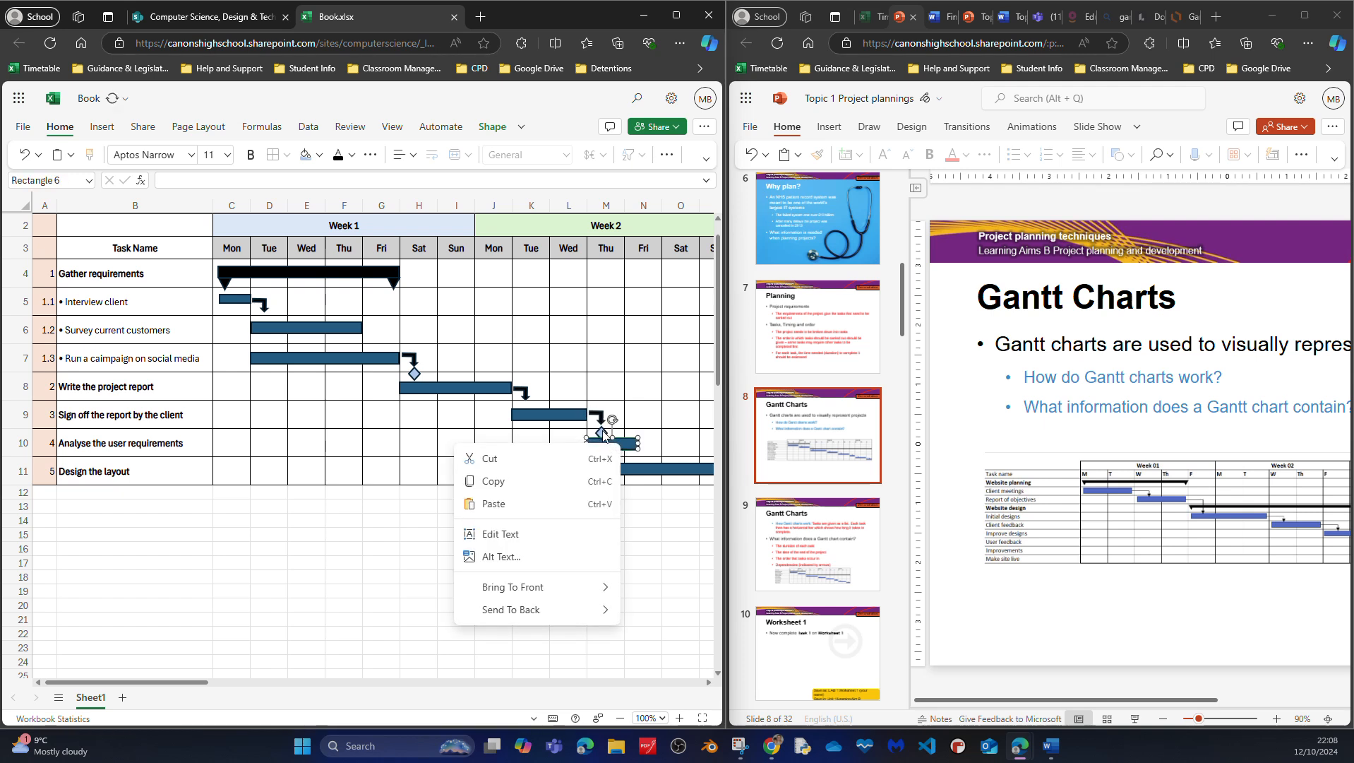
left_click(606, 432)
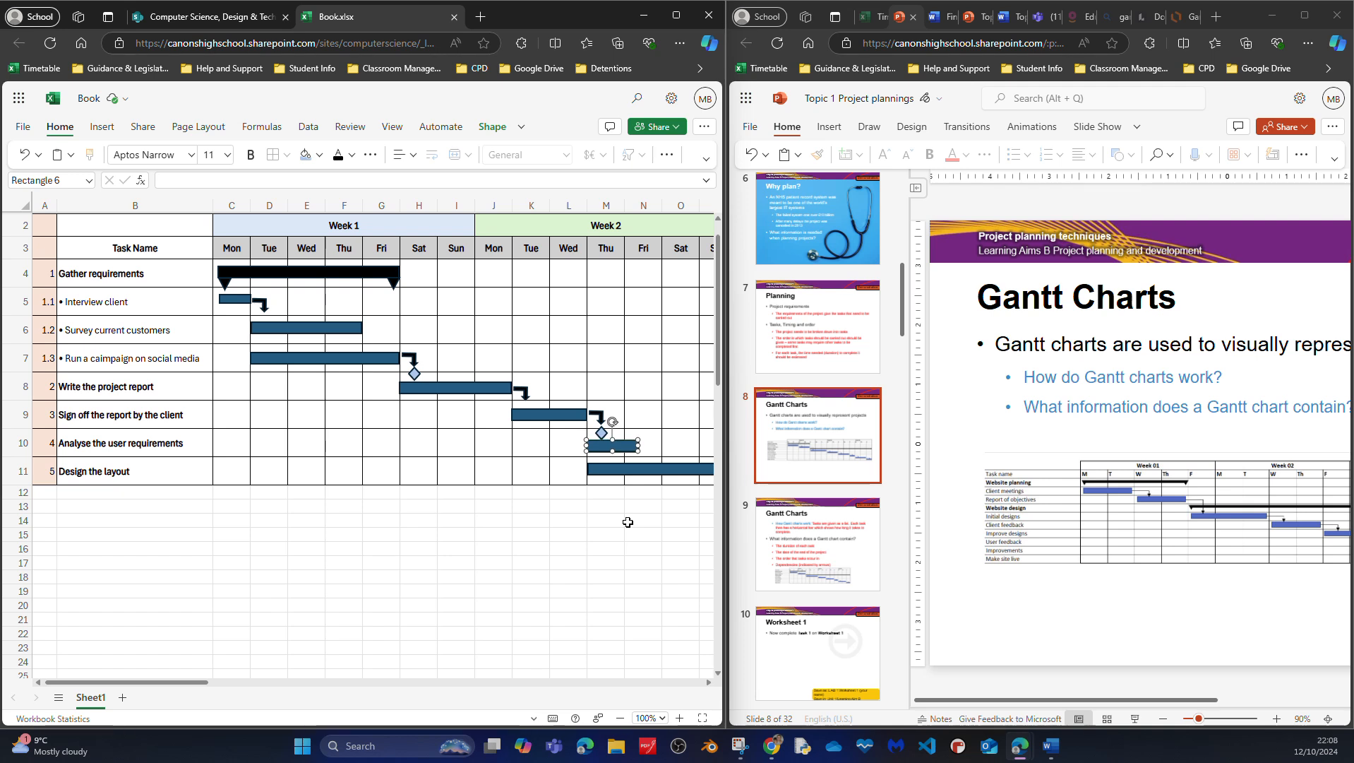
left_click(601, 431)
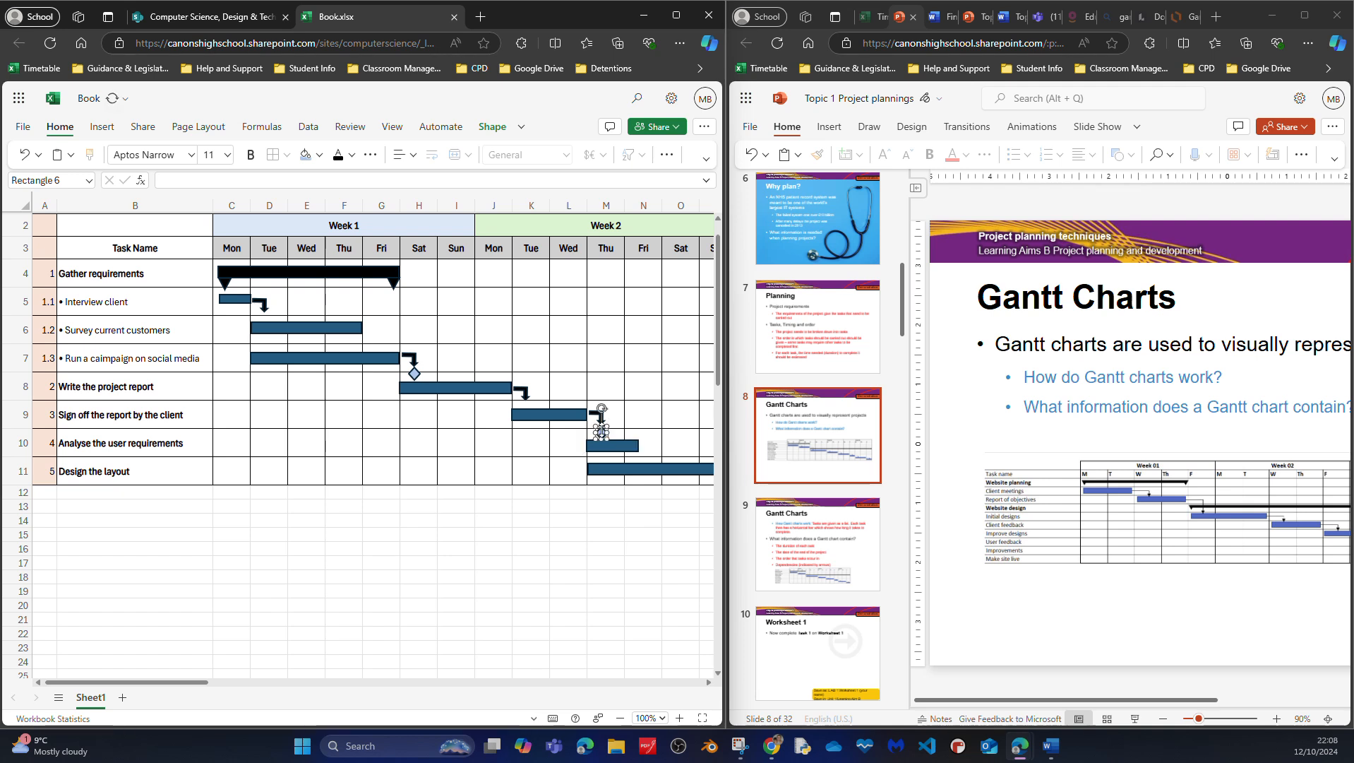
left_click(615, 474)
left_click(617, 516)
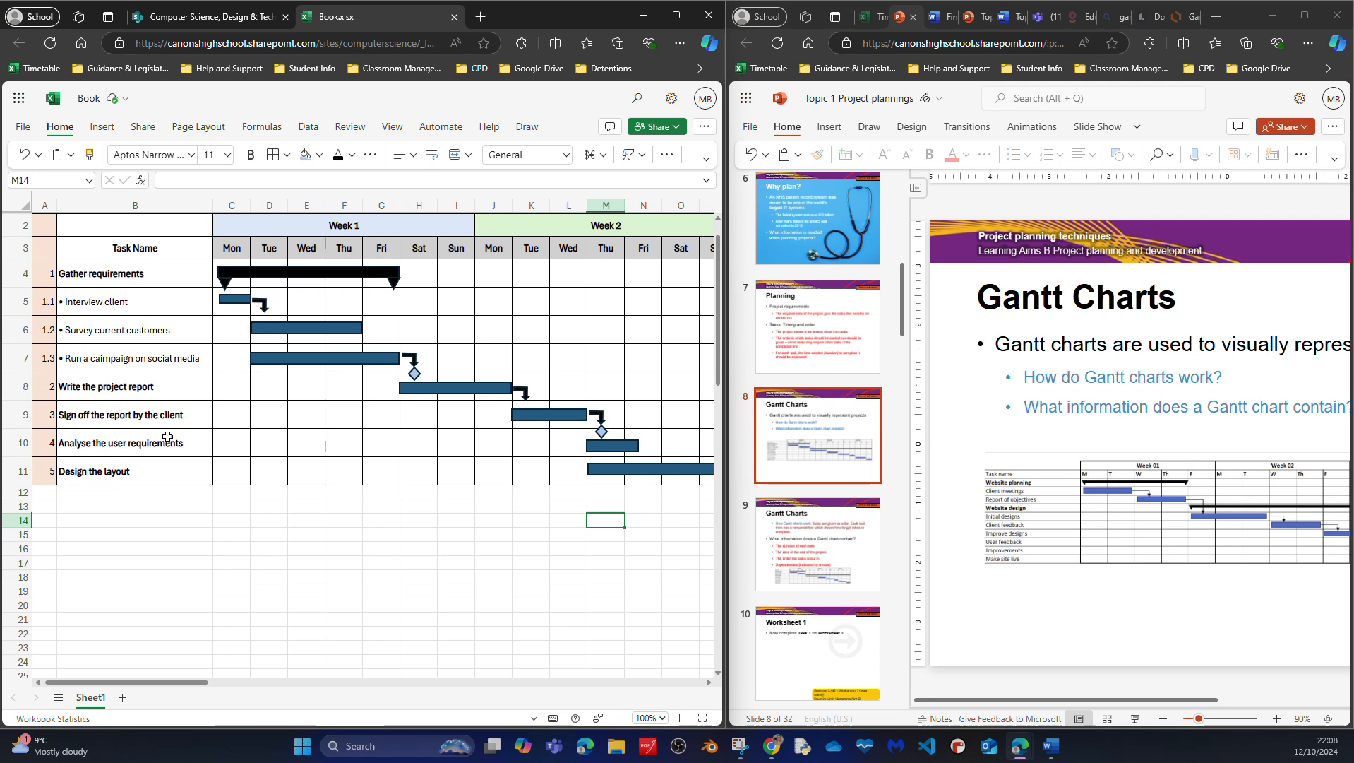
Fine-tune the Friday end of the Gather requirements bar to line up with its triangle
mouse_move(171, 682)
left_mouse_down()
mouse_move(219, 686)
mouse_move(169, 685)
left_mouse_up()
left_click(377, 275)
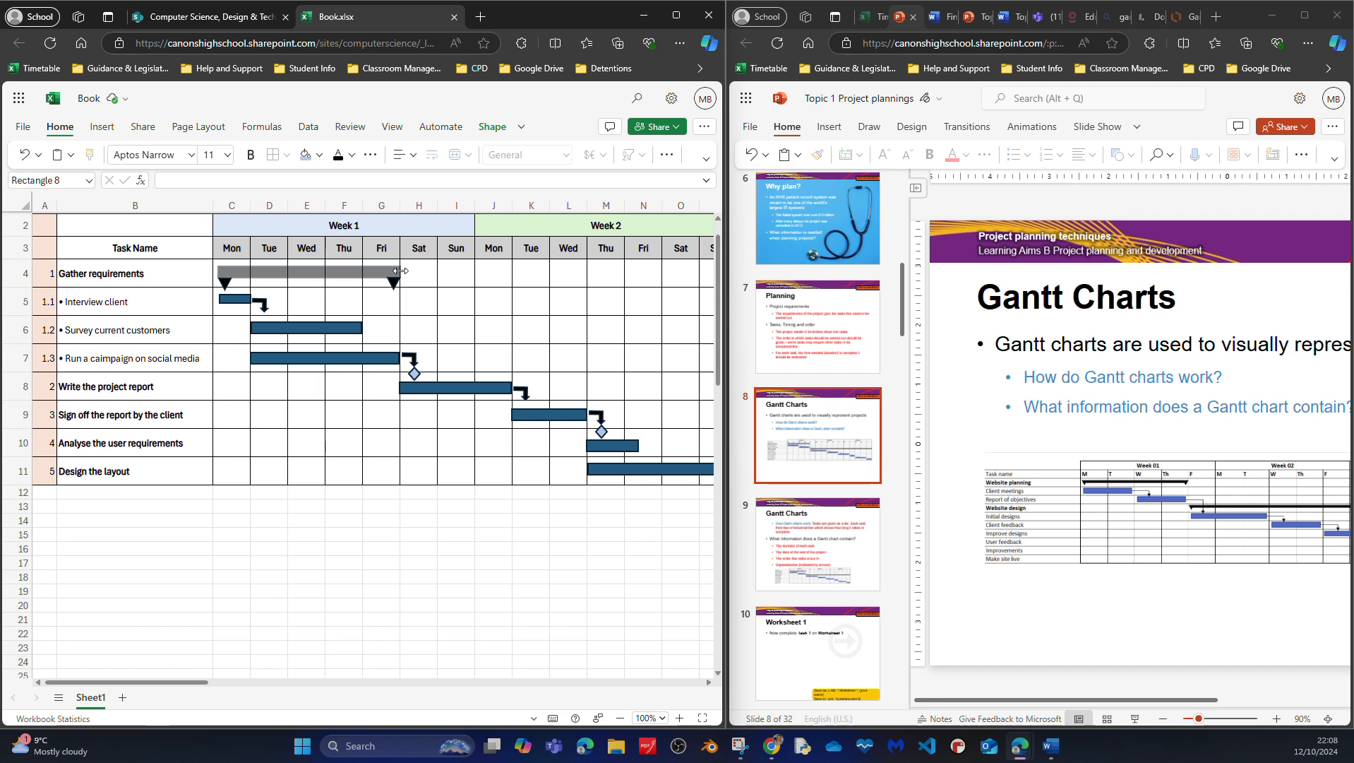
left_click_drag(401, 271, 400, 271)
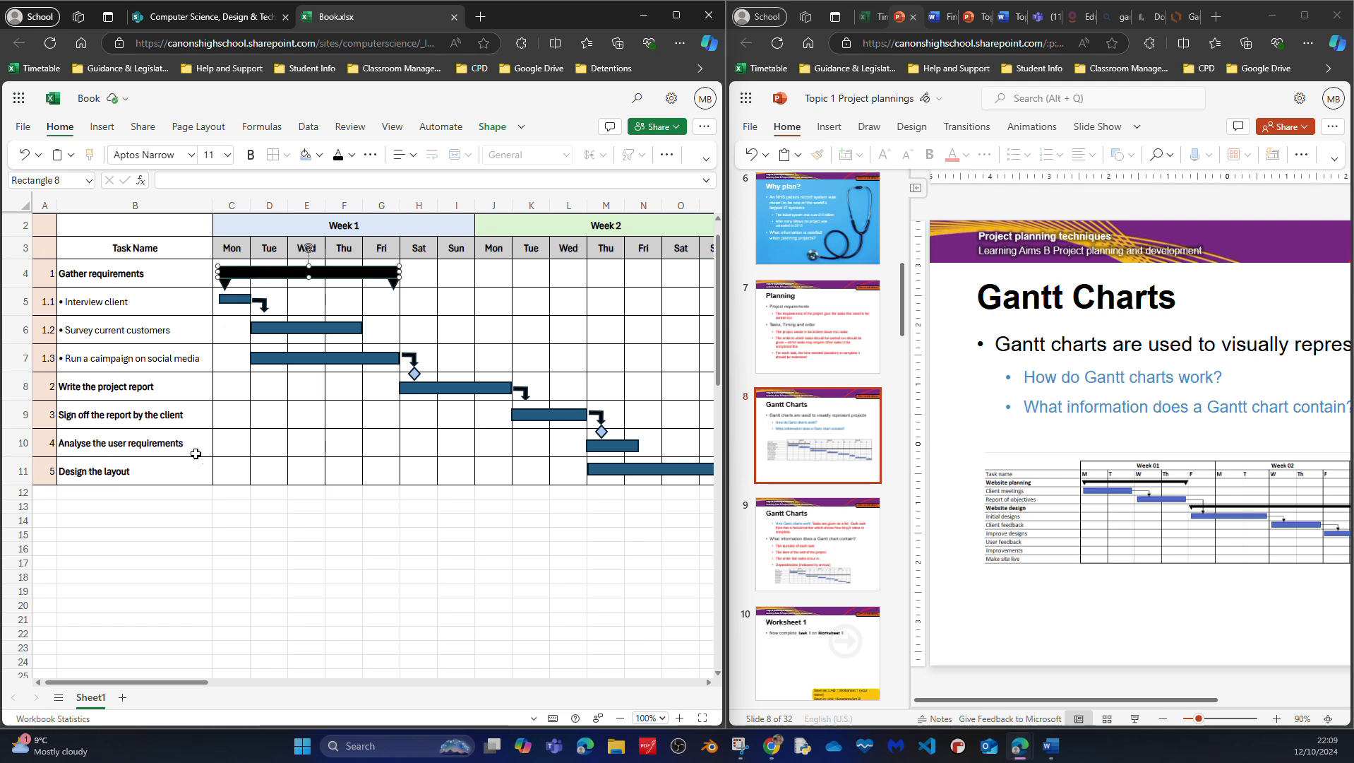
Make the task numbers in A4:A11 bold
left_click_drag(50, 275, 48, 462)
left_click(250, 154)
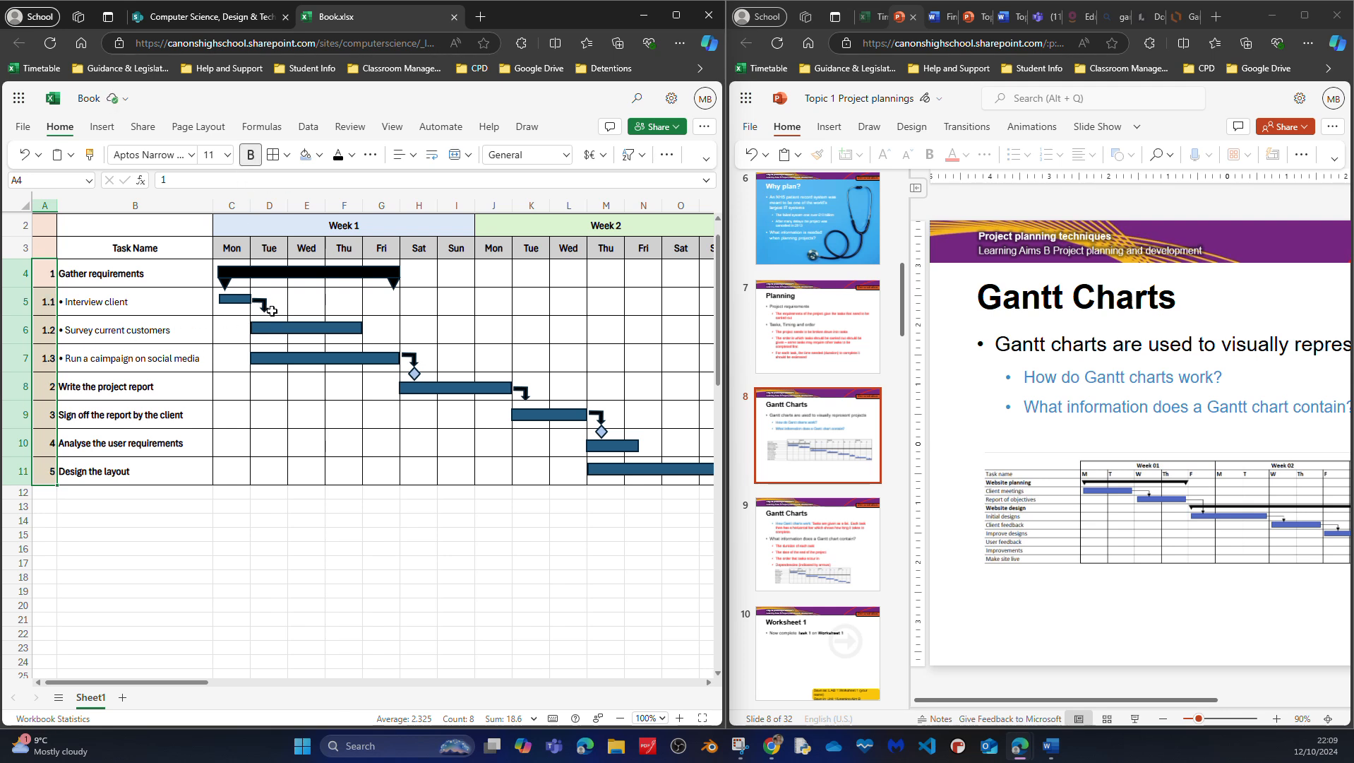
left_click(136, 393)
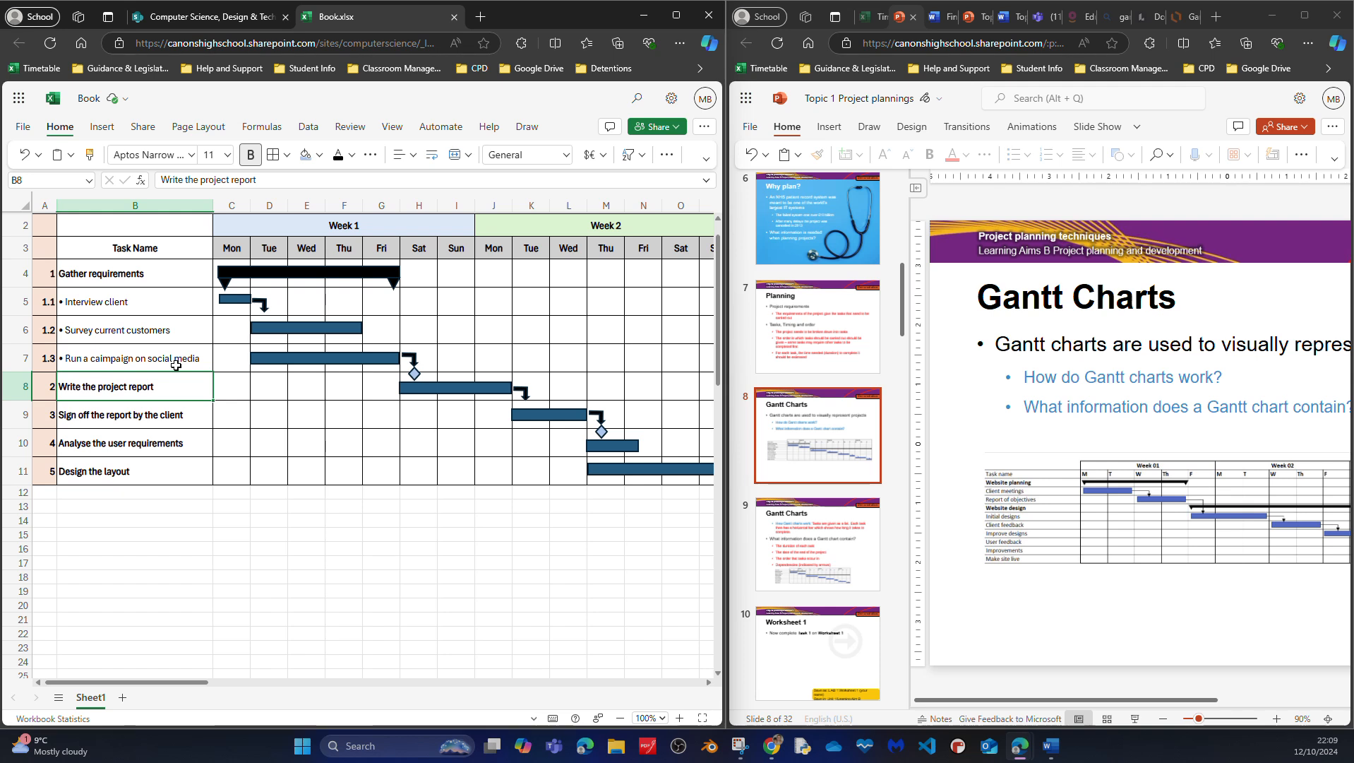
left_click(113, 421)
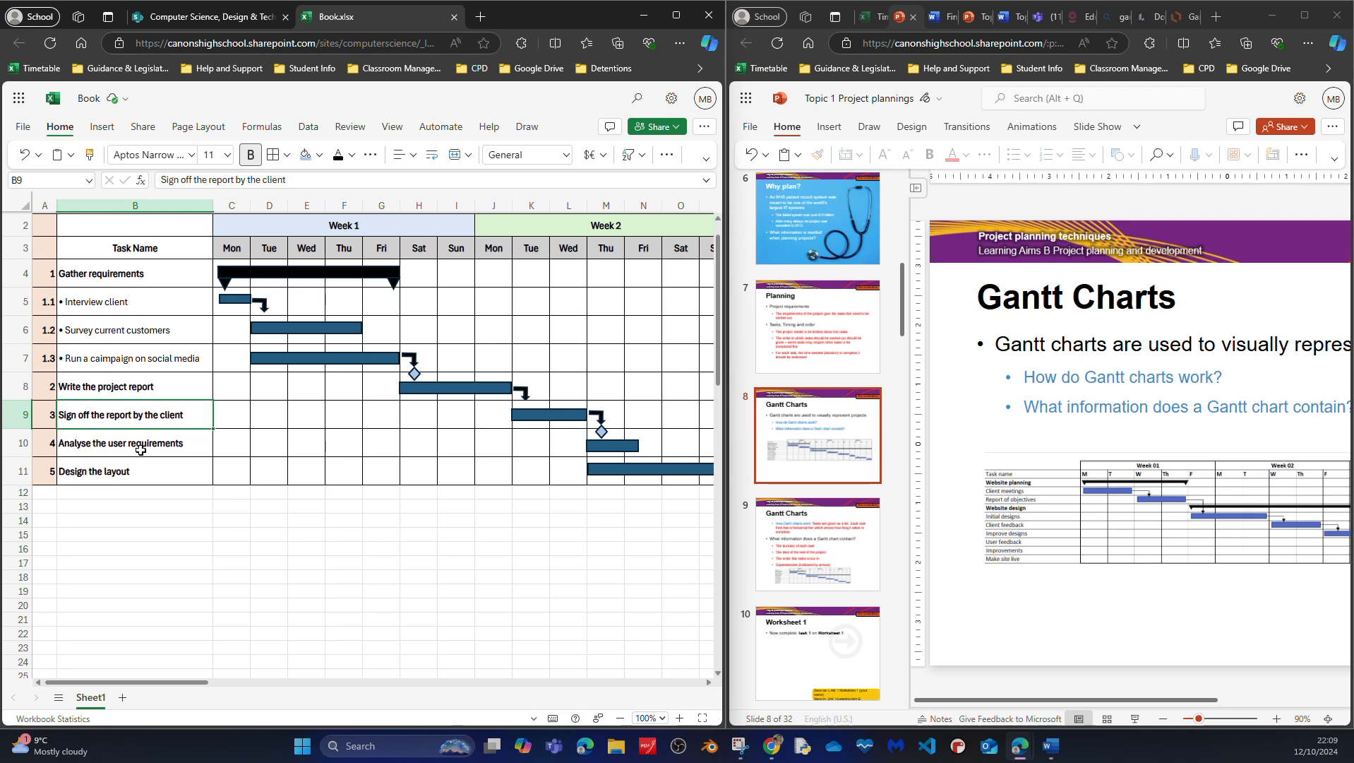
left_click(343, 329)
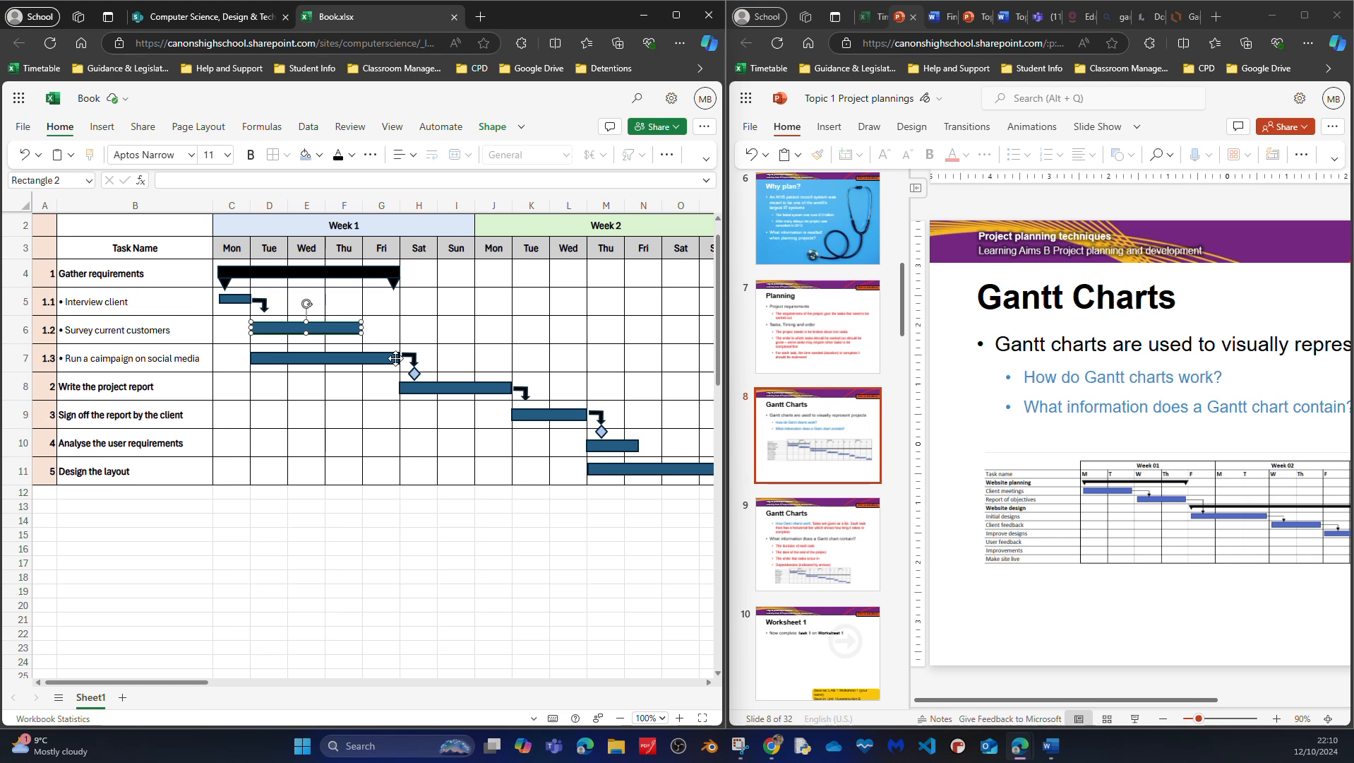
Open the Critical path slide and trace the critical path through the bars for tasks 1.3, 2, 3 and 5
scroll(763, 433, "up", 6)
scroll(763, 433, "down", 10)
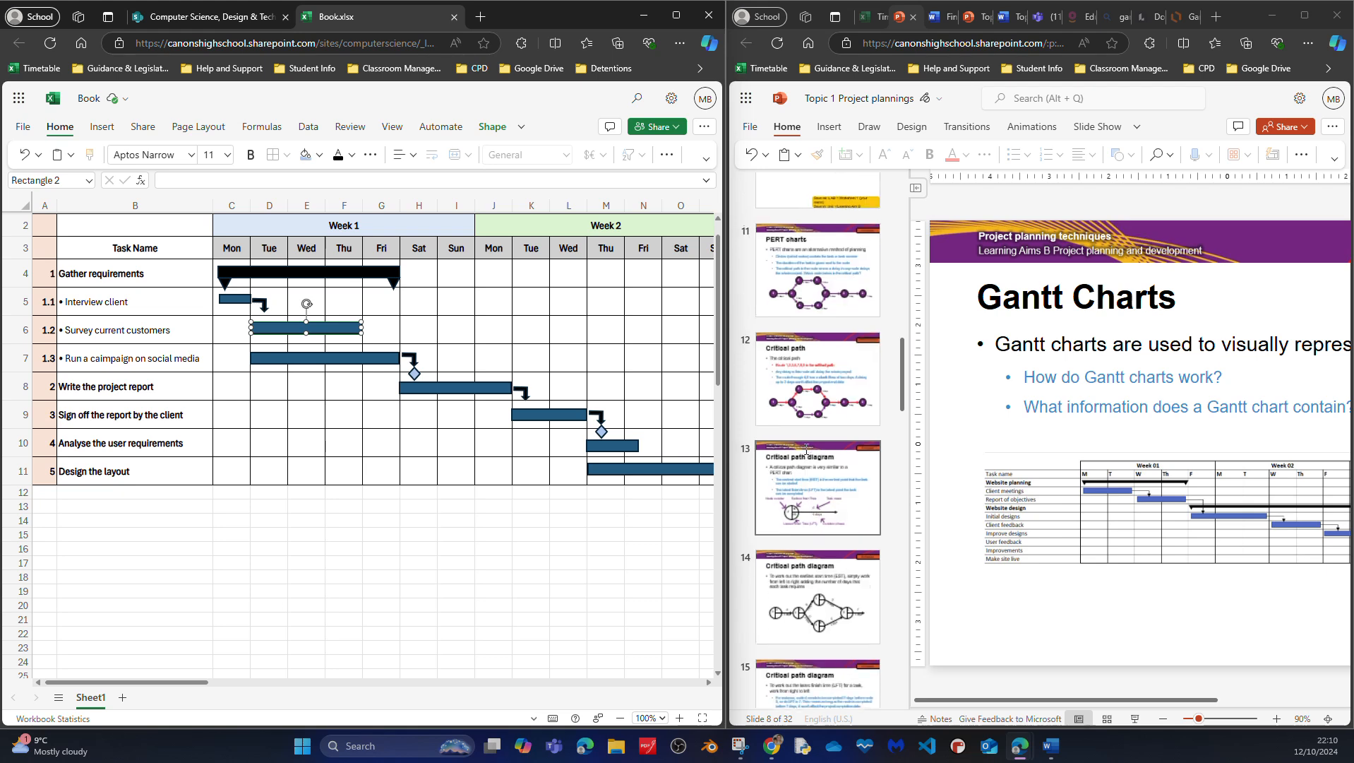
left_click(812, 416)
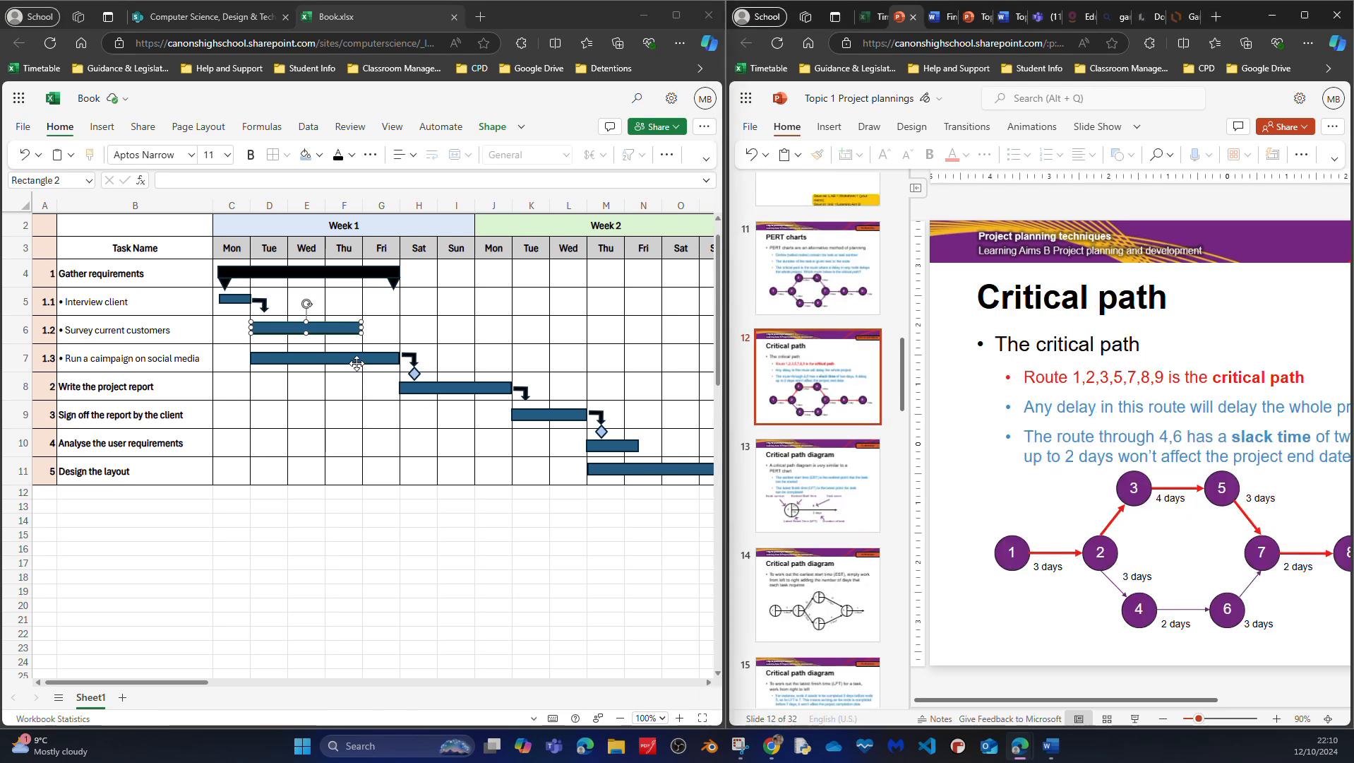
left_click(356, 362)
left_click(456, 387)
left_click(554, 415)
left_click(619, 466)
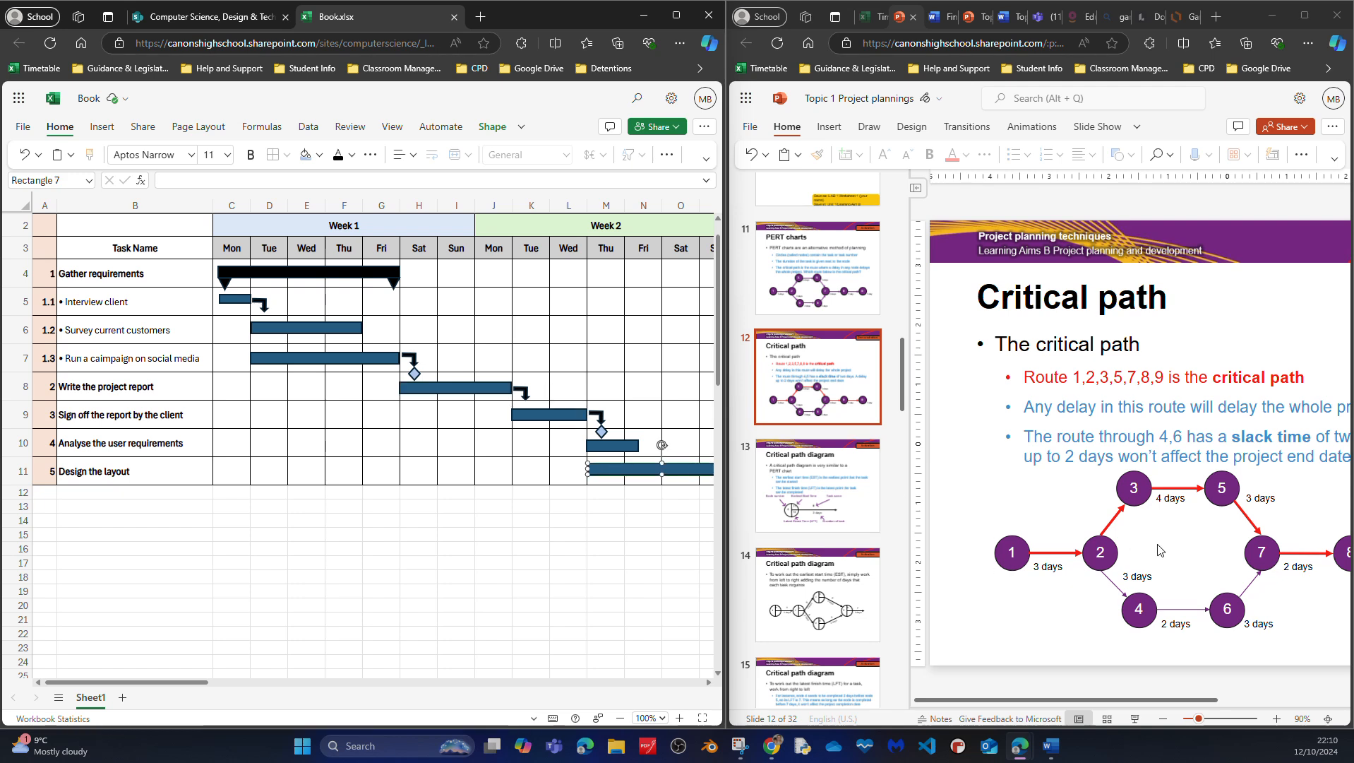
Open Critical path diagram slide 17 and compare it with the Survey current customers and Analyse the user requirements bars
scroll(843, 526, "down", 1)
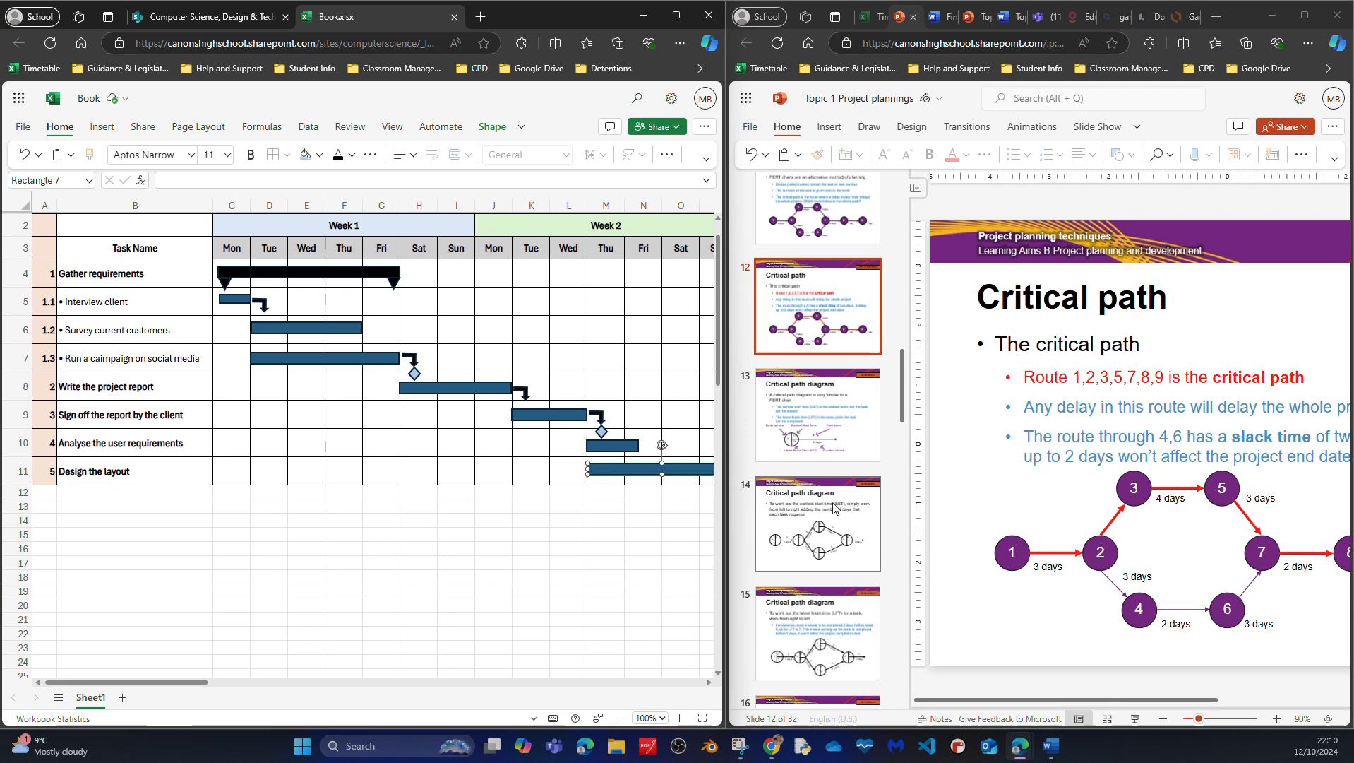
scroll(812, 550, "down", 4)
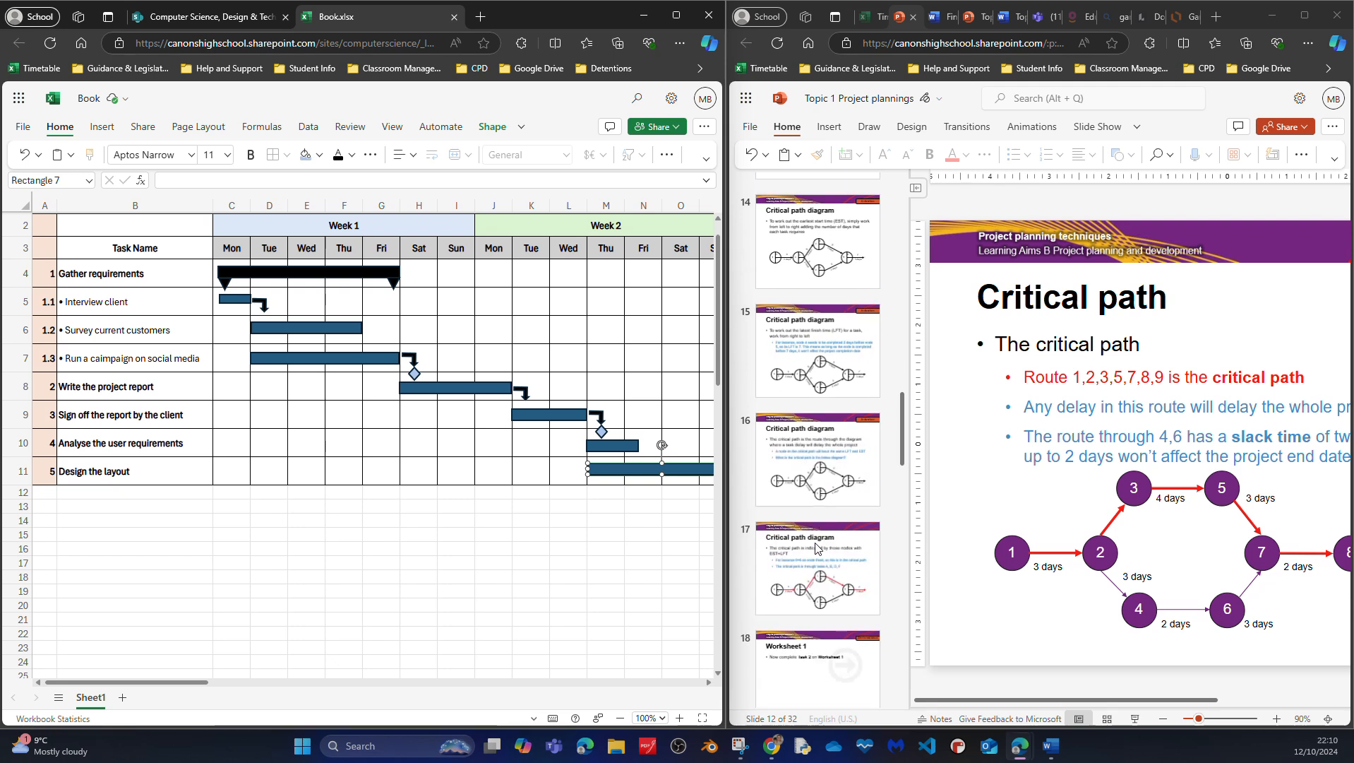
left_click(821, 583)
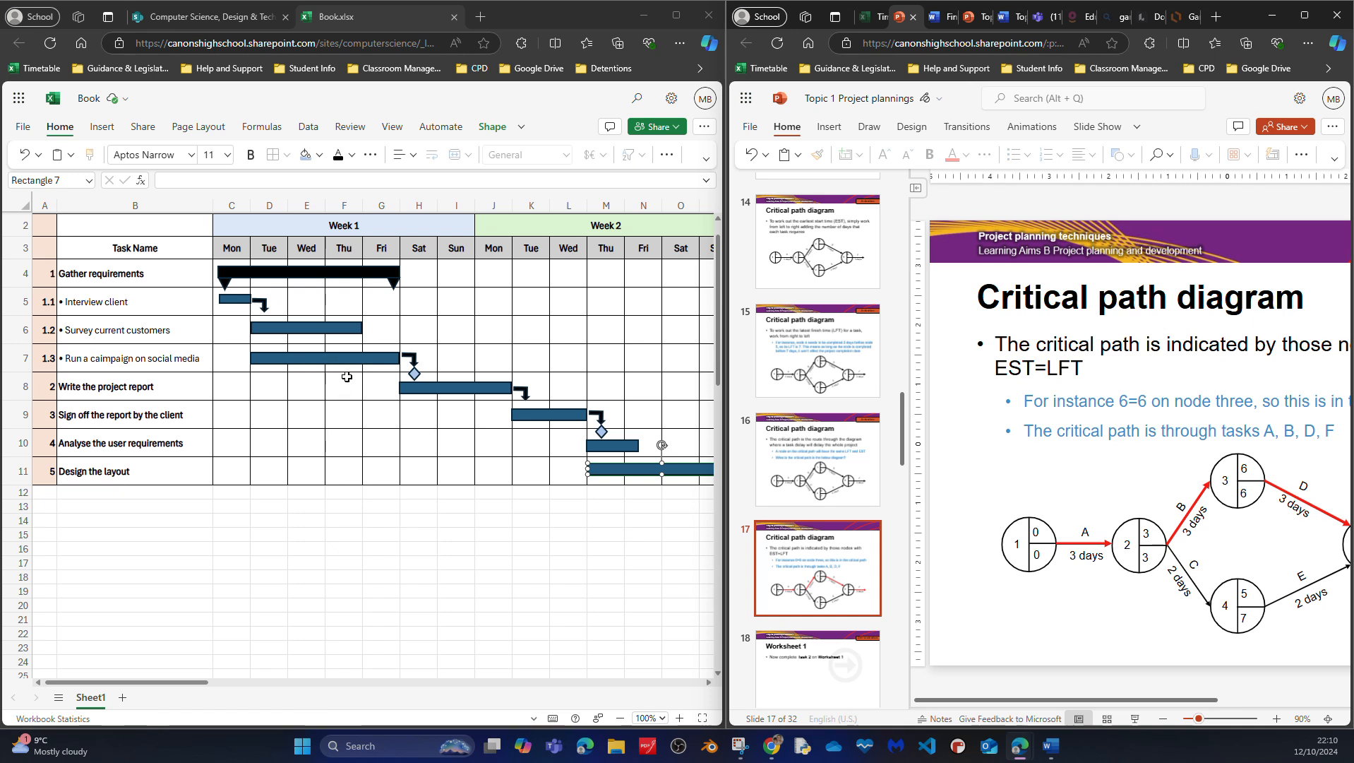
left_click(321, 330)
left_click(624, 445)
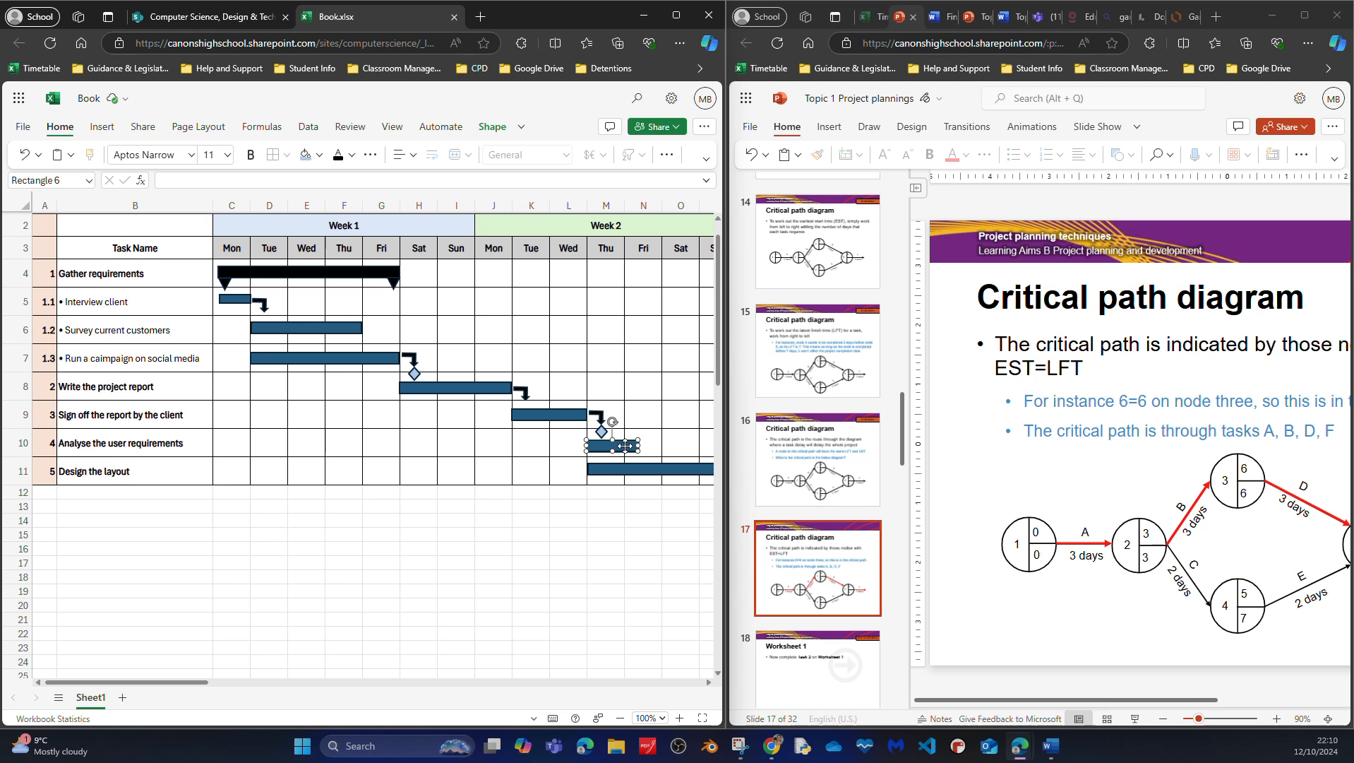
Maximise the workbook window to show the full two-week chart with its title row
double_click(528, 26)
left_click(681, 88)
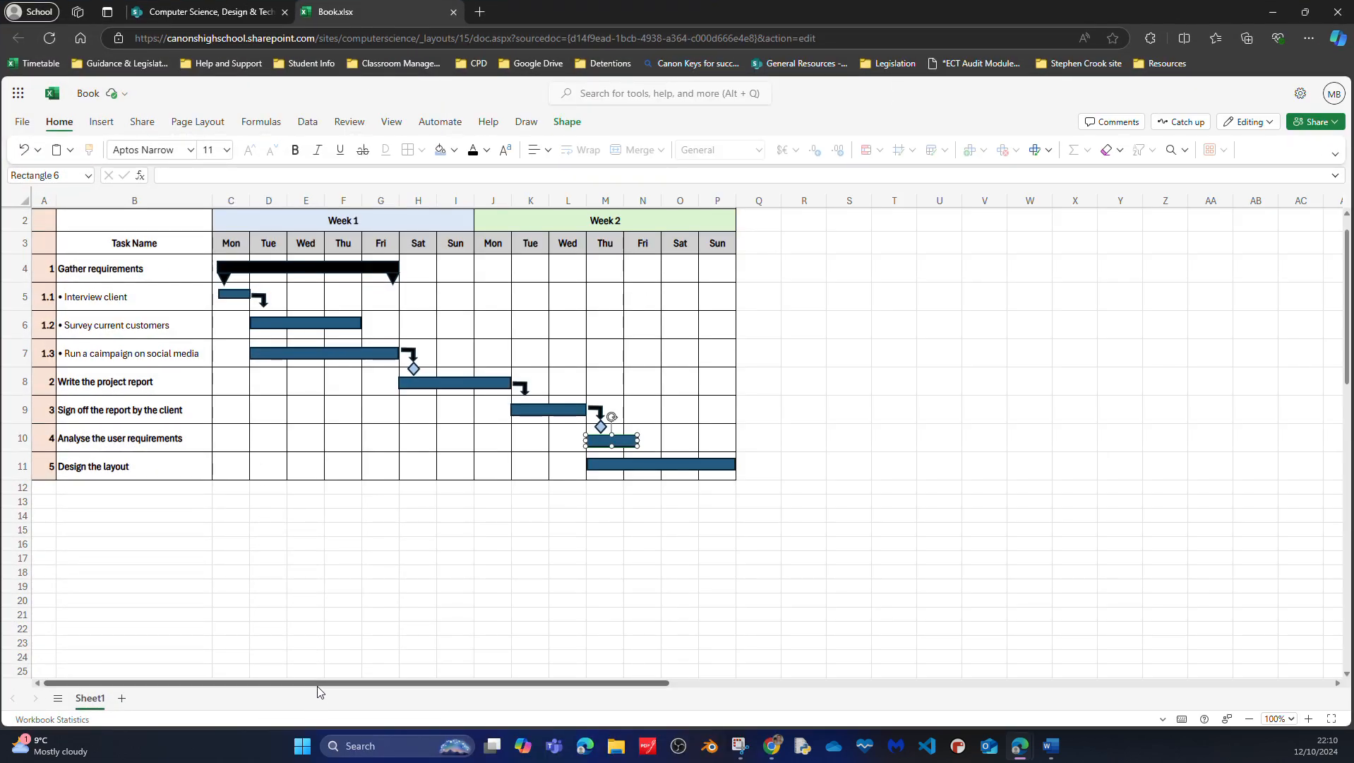
scroll(226, 558, "up", 1)
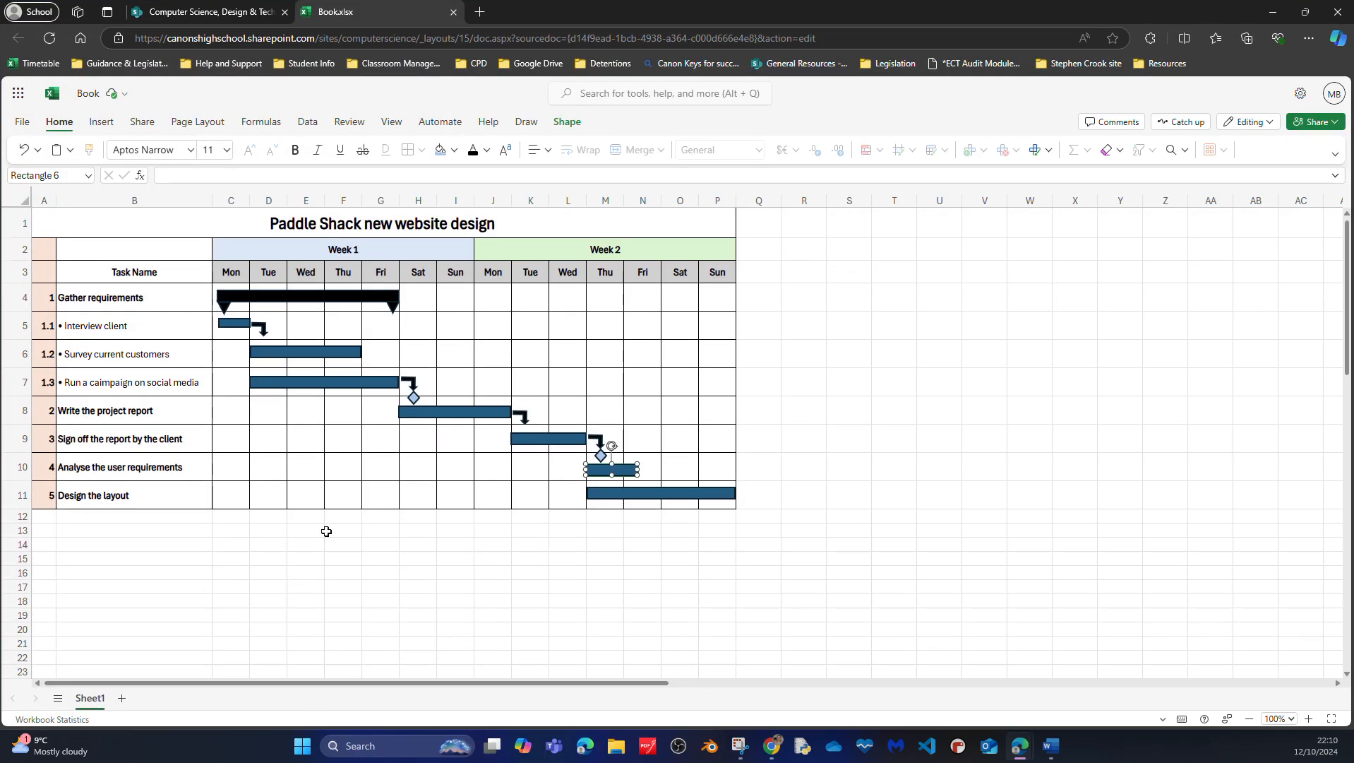
Select the whole Gantt chart in A1:P11 and open the print-friendly view of the sheet
mouse_move(48, 220)
left_mouse_down()
mouse_move(395, 253)
mouse_move(648, 474)
mouse_move(662, 520)
mouse_move(664, 501)
left_mouse_up()
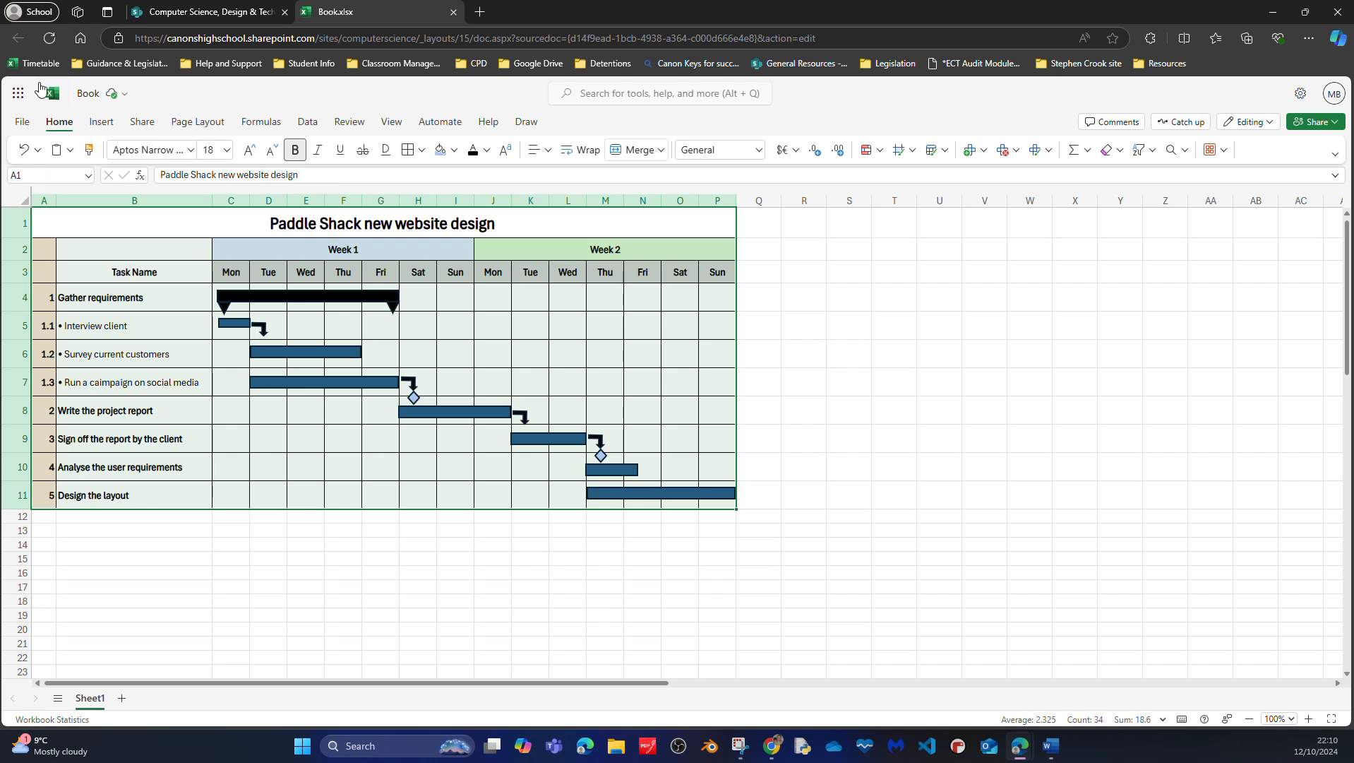
left_click(17, 123)
left_click(52, 302)
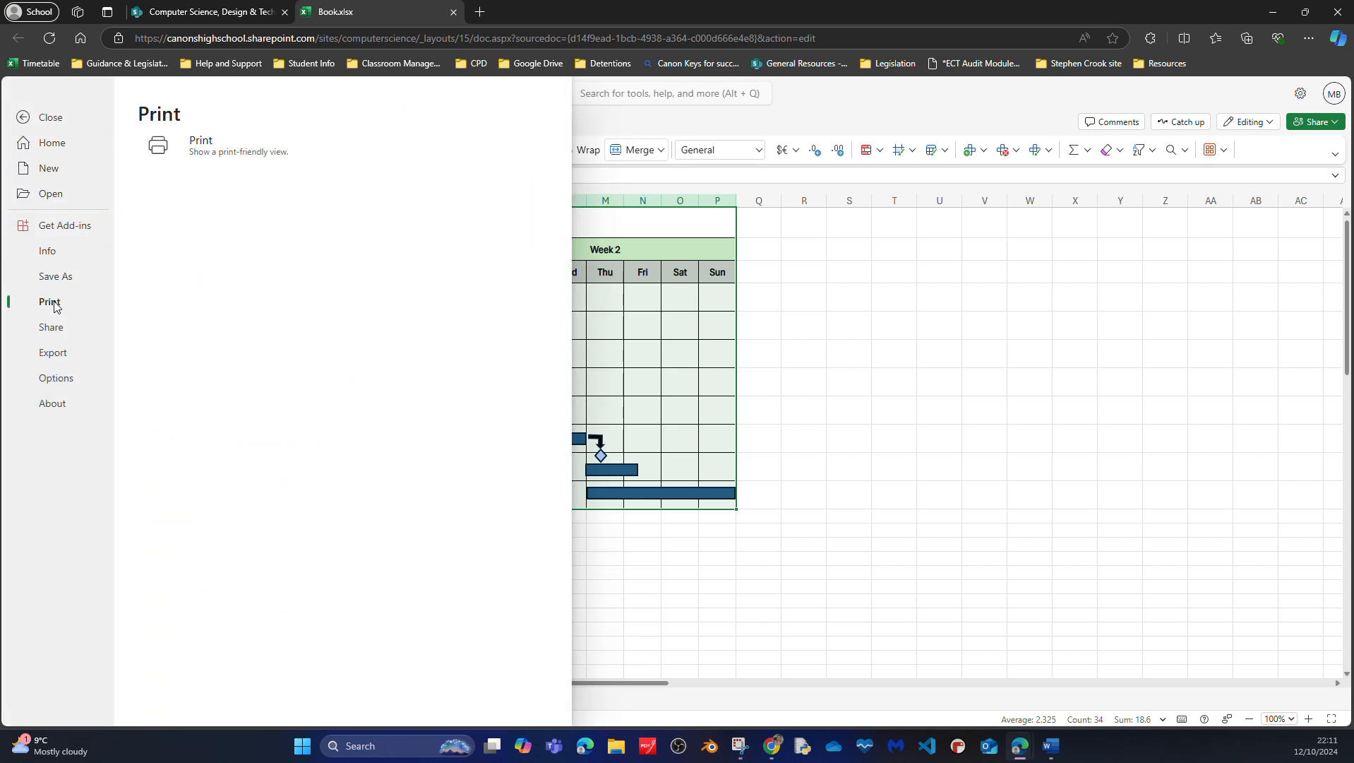
left_click(197, 146)
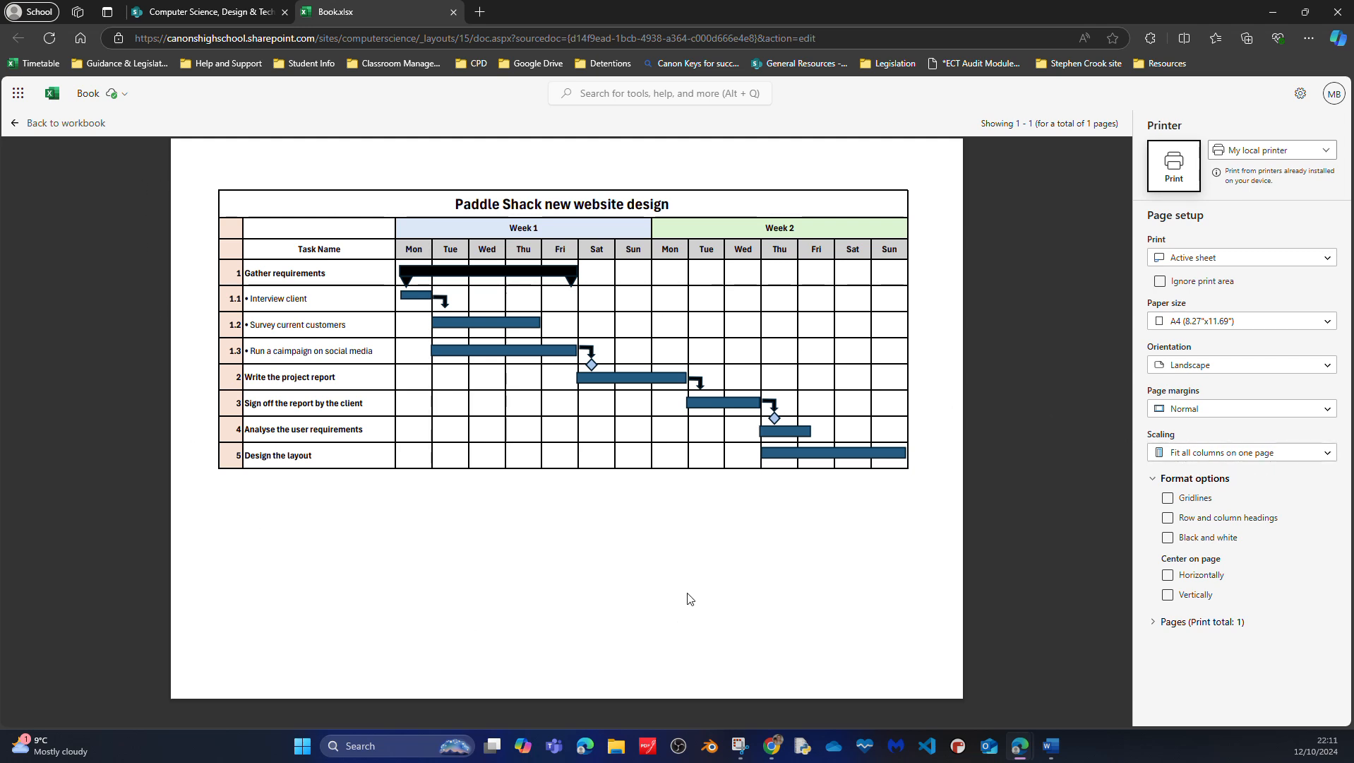
mouse_move(738, 751)
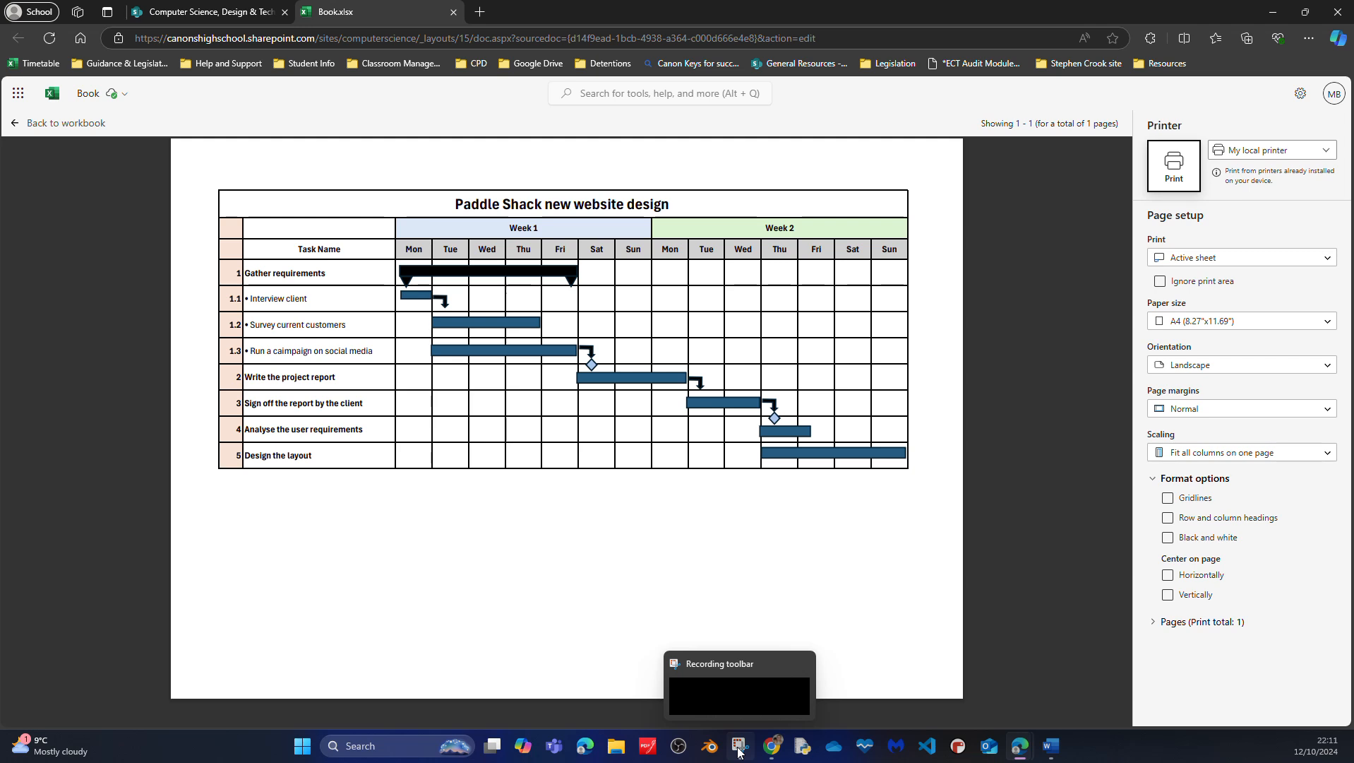
left_click(738, 751)
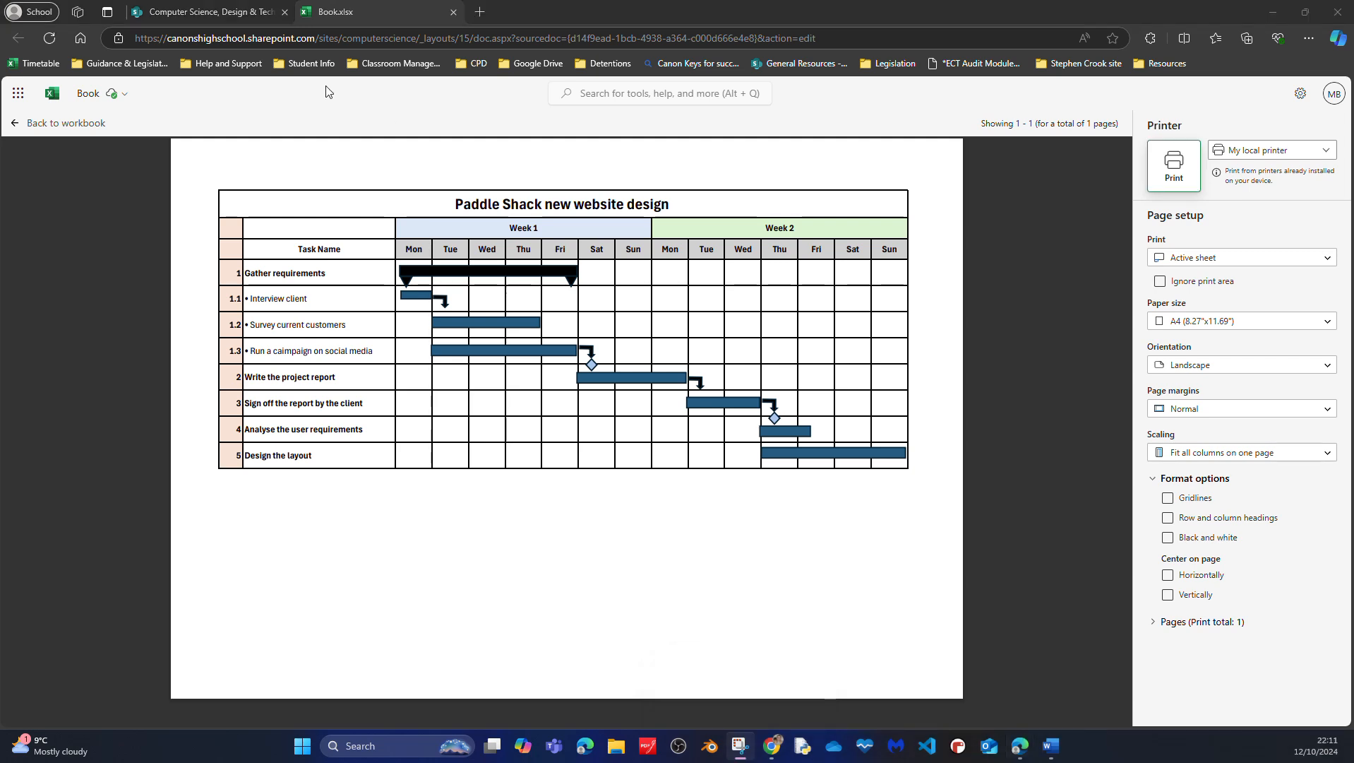